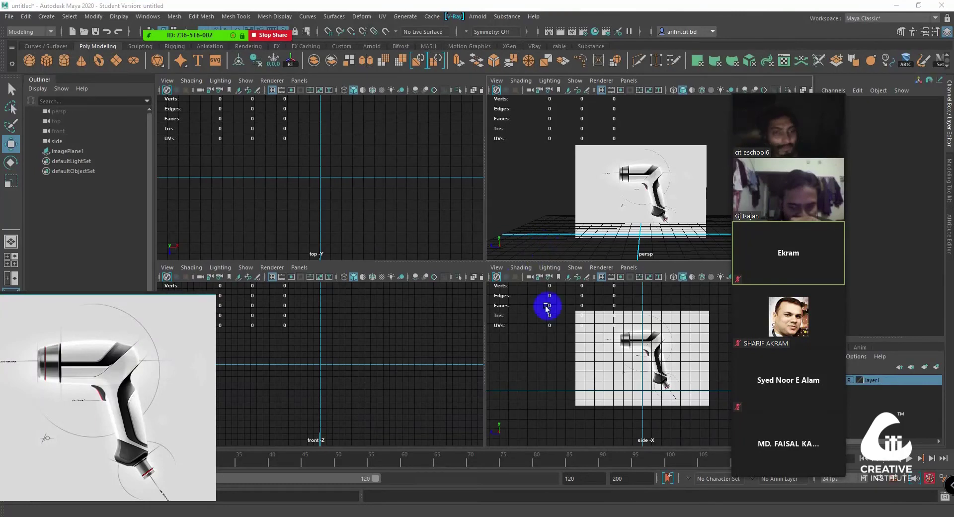
# Move the floating reference sketch aside and maximise the side view to fill the viewport
pyautogui.moveTo(107, 351)
pyautogui.mouseDown()
pyautogui.moveTo(177, 318)
pyautogui.moveTo(287, 184)
pyautogui.mouseUp()
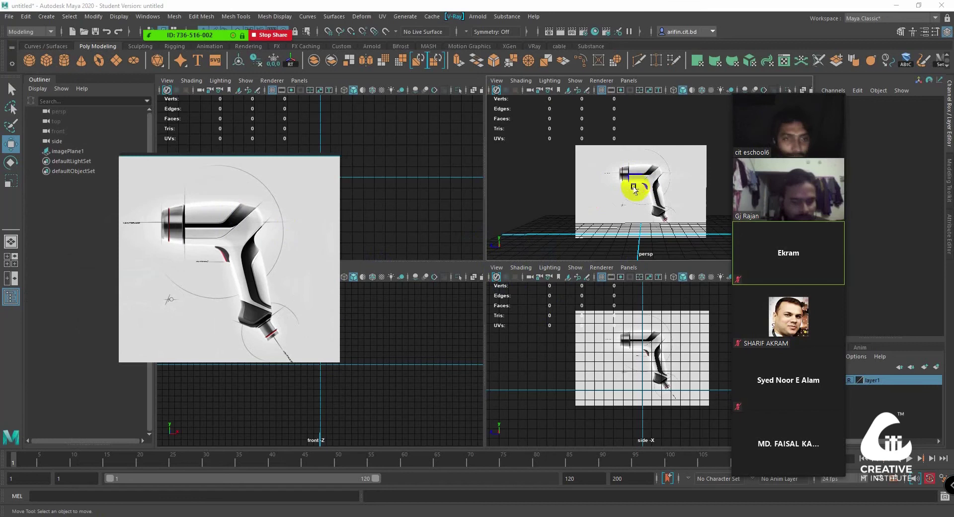
pyautogui.press('space')
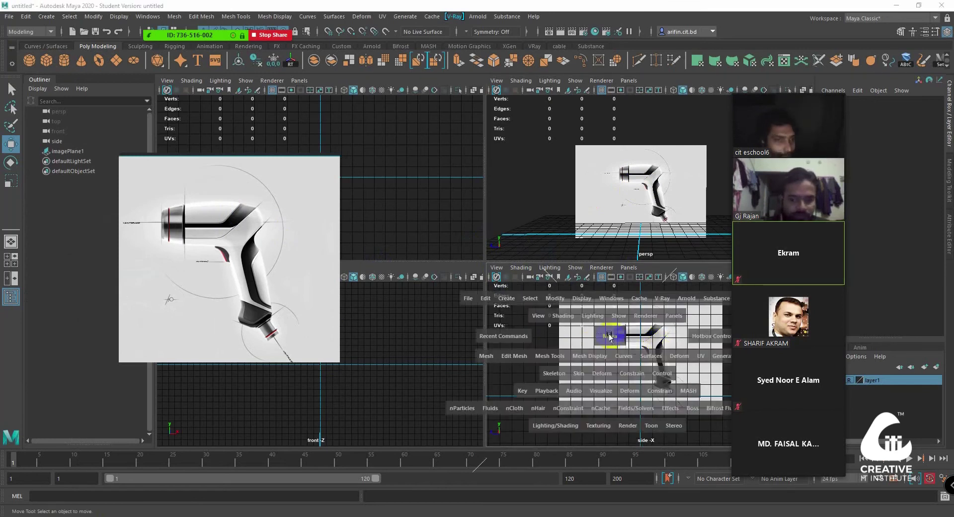
pyautogui.moveTo(522, 266)
pyautogui.keyDown('alt'); pyautogui.mouseDown(button='right')
pyautogui.moveTo(564, 180)
pyautogui.moveTo(565, 219)
pyautogui.mouseUp(button='right'); pyautogui.keyUp('alt')
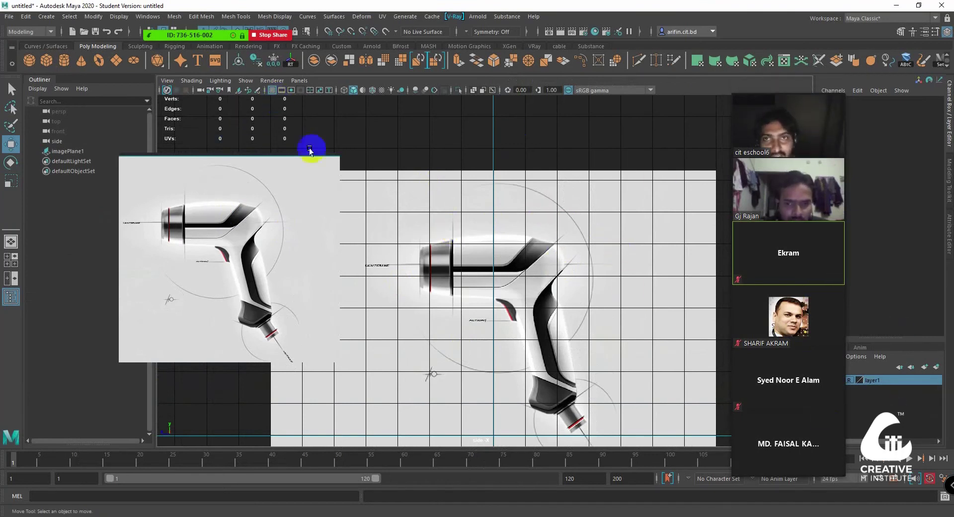
# Hide the side view's grid and zoom in on the drill sketch
pyautogui.click(272, 91)
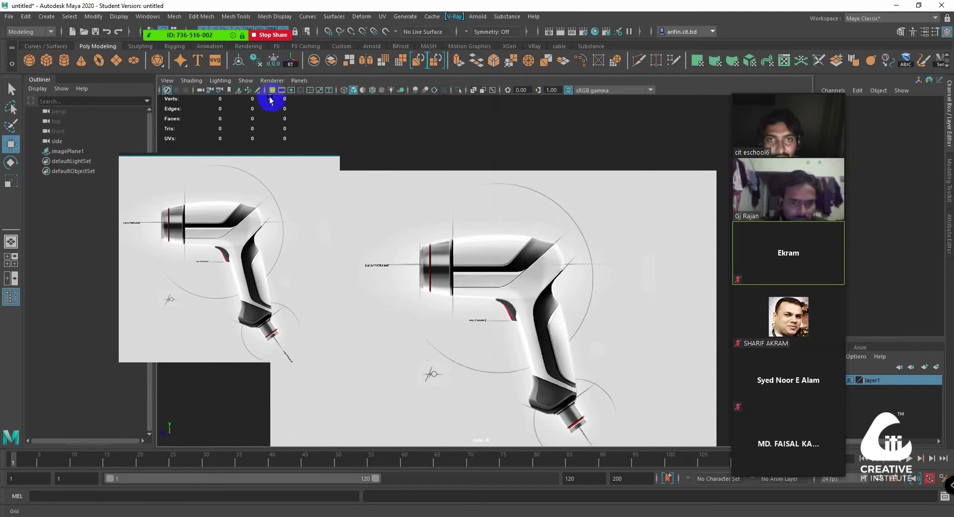
pyautogui.scroll(2, 497, 294)
pyautogui.scroll(2, 518, 283)
pyautogui.scroll(-6, 525, 308)
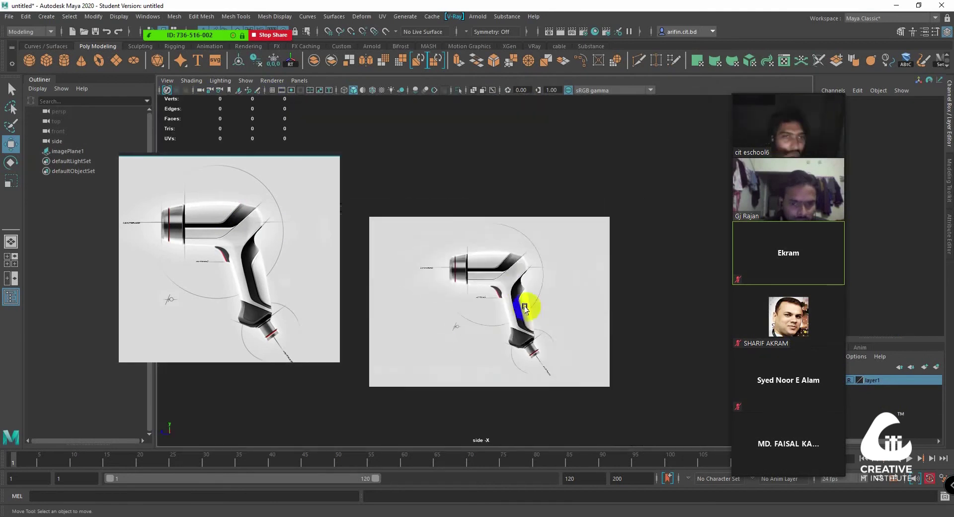
pyautogui.scroll(3, 539, 279)
pyautogui.scroll(2, 531, 284)
pyautogui.scroll(2, 535, 286)
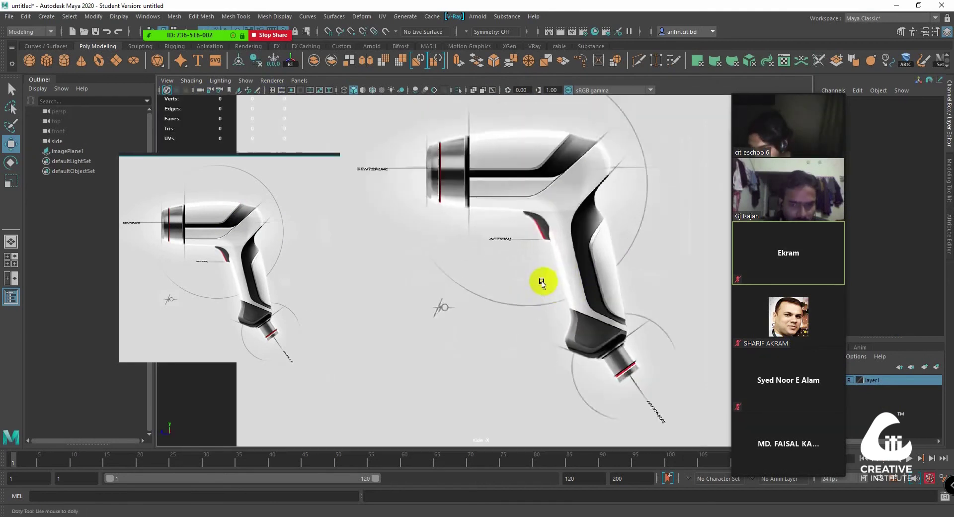
pyautogui.scroll(1, 542, 282)
pyautogui.scroll(1, 541, 270)
pyautogui.scroll(2, 518, 241)
pyautogui.scroll(3, 470, 292)
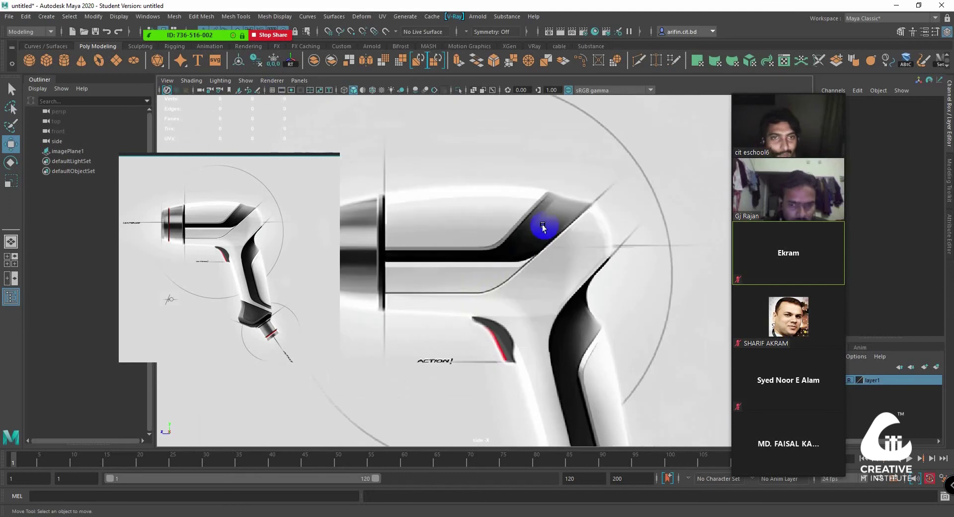
pyautogui.scroll(-2, 533, 266)
# Shift the floating reference up and left and frame the drill sketch close up
pyautogui.keyDown('alt'); pyautogui.moveTo(533, 266); pyautogui.dragTo(606, 287, button='middle'); pyautogui.keyUp('alt')
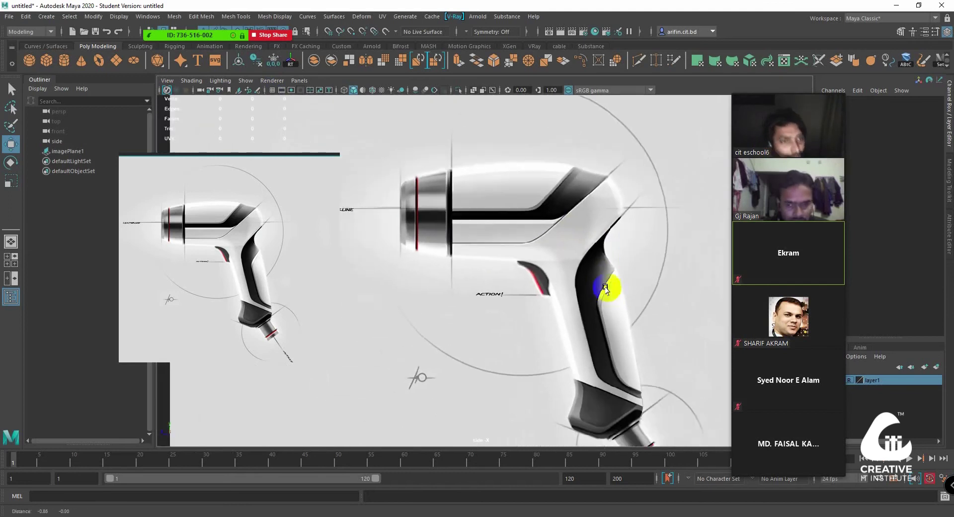
pyautogui.moveTo(274, 221); pyautogui.dragTo(202, 215)
pyautogui.scroll(2, 517, 210)
pyautogui.keyDown('alt'); pyautogui.moveTo(518, 211); pyautogui.dragTo(543, 189, button='middle'); pyautogui.keyUp('alt')
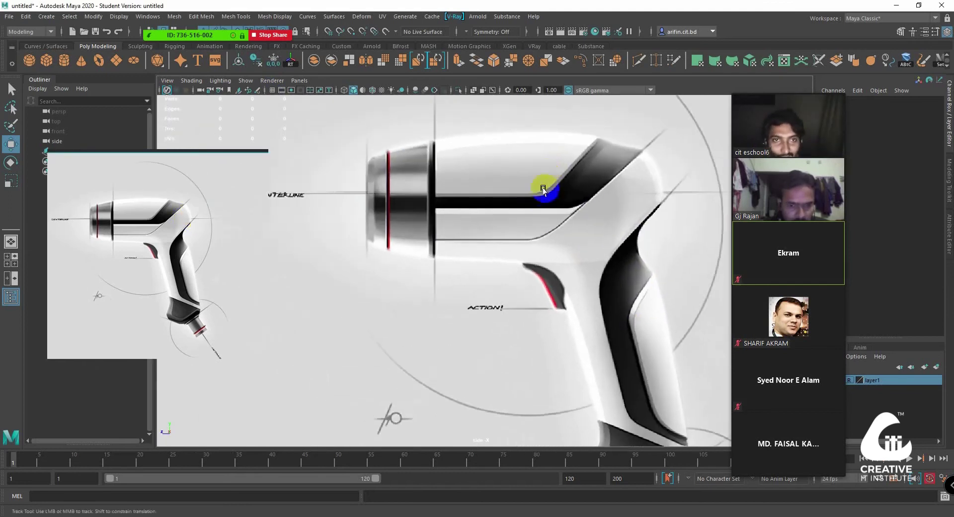
pyautogui.scroll(2, 543, 189)
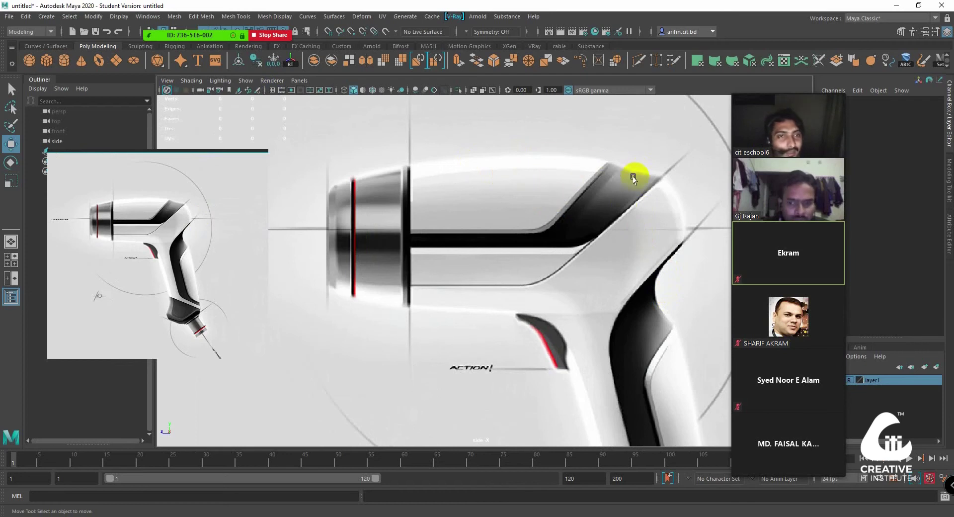
pyautogui.keyDown('alt'); pyautogui.moveTo(677, 202); pyautogui.dragTo(624, 191, button='middle'); pyautogui.keyUp('alt')
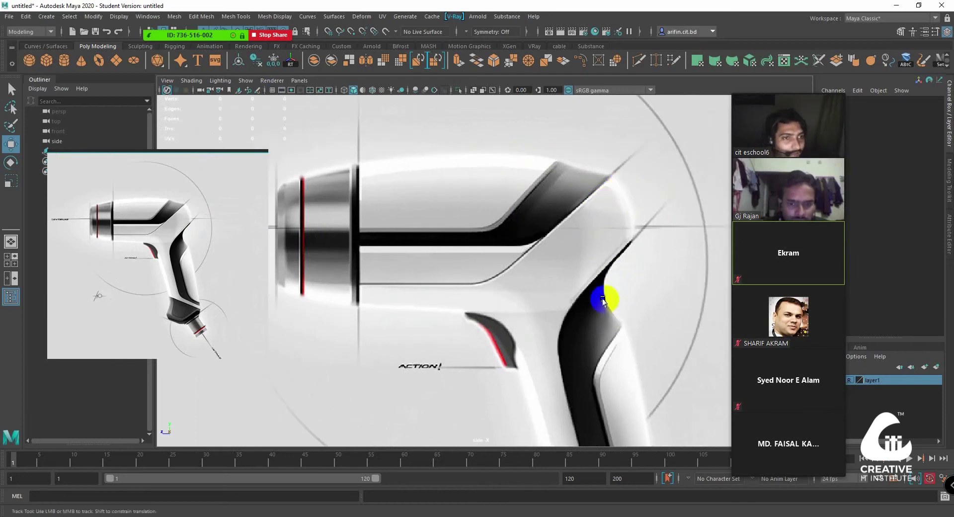
pyautogui.keyDown('alt'); pyautogui.moveTo(603, 300); pyautogui.dragTo(612, 317, button='middle'); pyautogui.keyUp('alt')
pyautogui.scroll(-5, 591, 291)
pyautogui.scroll(5, 586, 375)
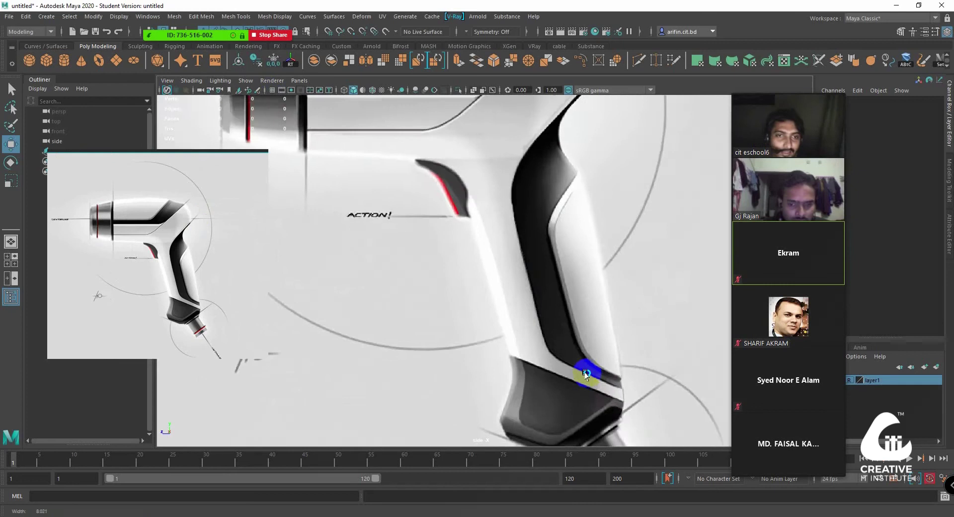
pyautogui.scroll(-4, 554, 364)
pyautogui.scroll(4, 558, 341)
pyautogui.scroll(-4, 586, 380)
pyautogui.scroll(2, 599, 340)
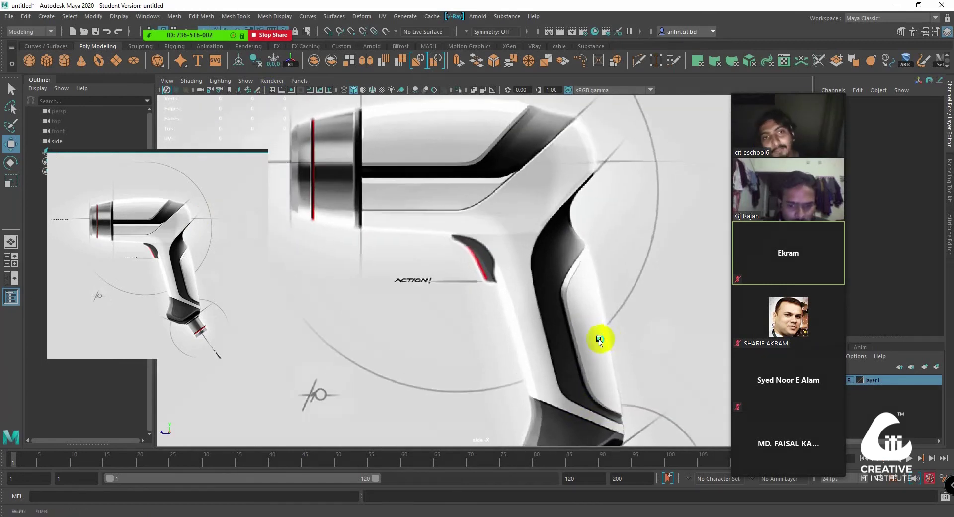
pyautogui.scroll(-2, 582, 332)
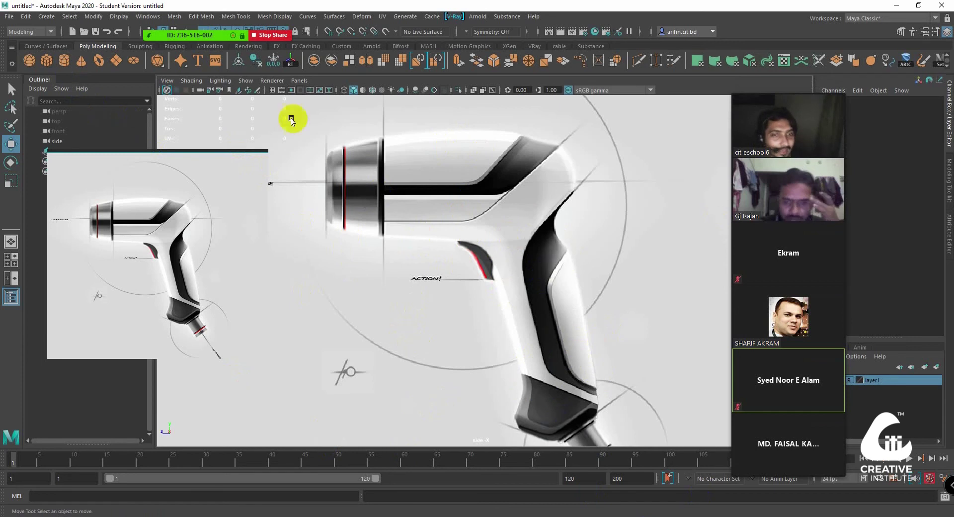
pyautogui.scroll(1, 553, 250)
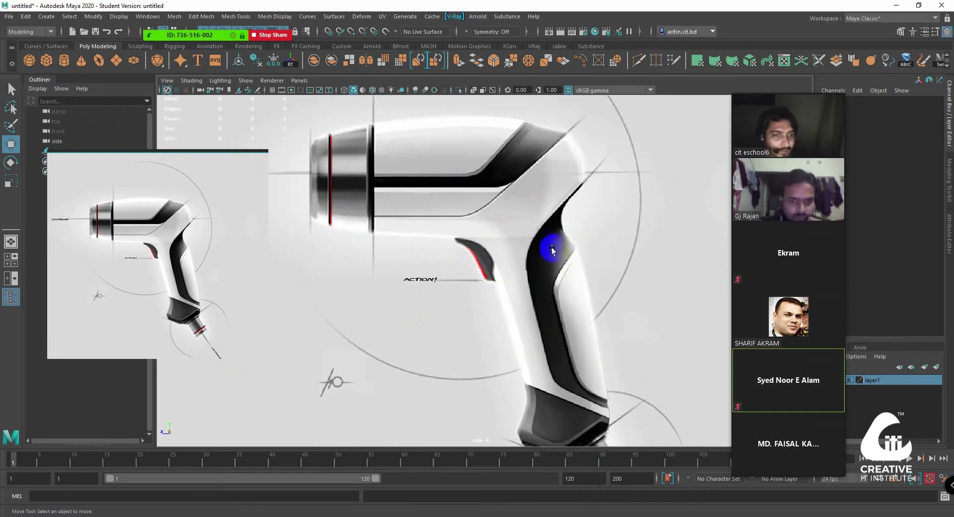
pyautogui.scroll(-2, 507, 202)
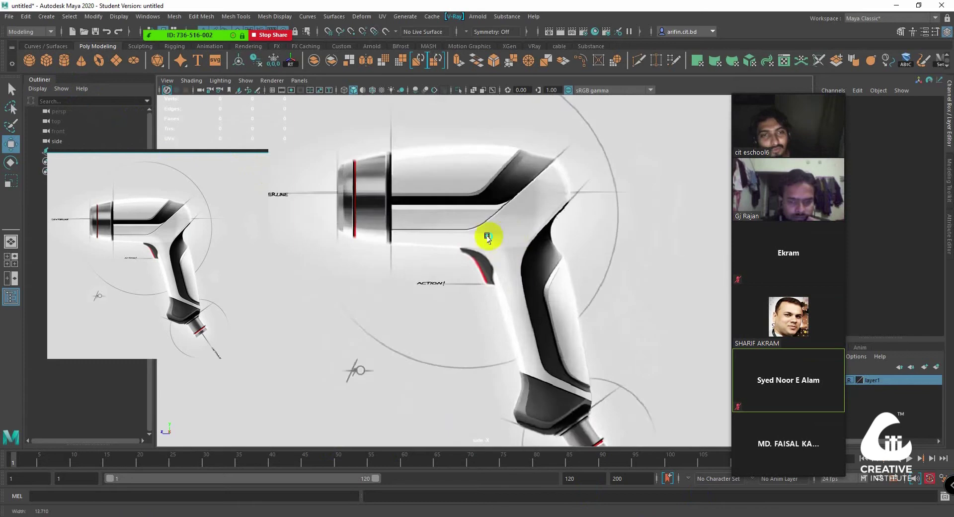
pyautogui.scroll(1, 497, 254)
pyautogui.scroll(-2, 507, 270)
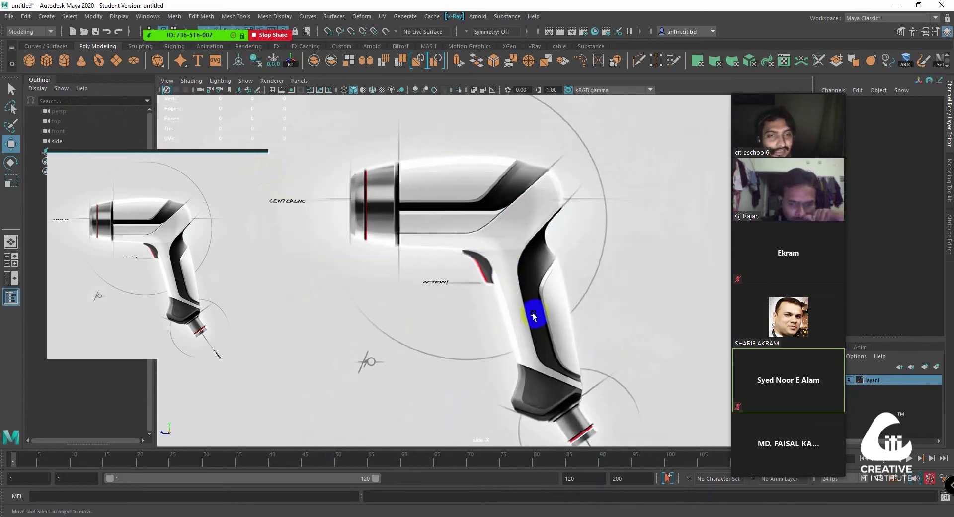
pyautogui.scroll(-1, 534, 316)
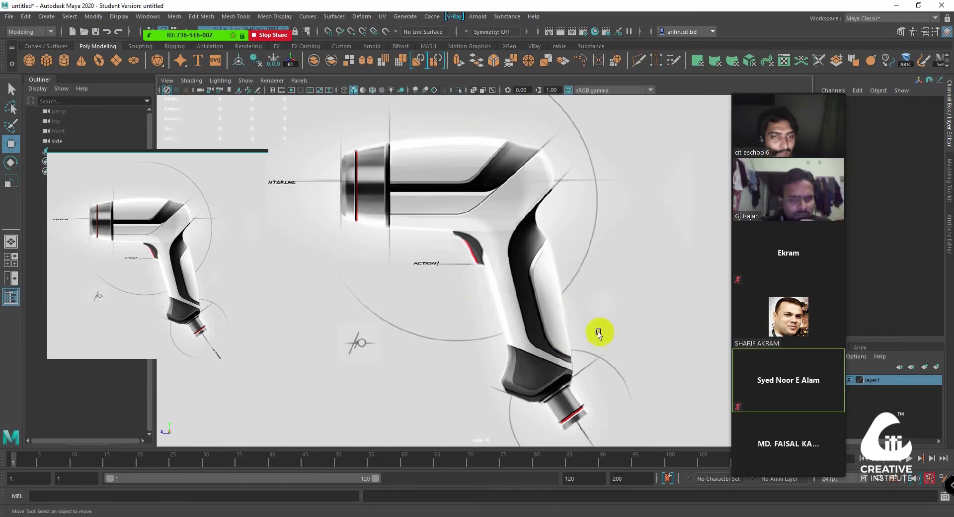
pyautogui.moveTo(571, 371); pyautogui.dragTo(584, 345)
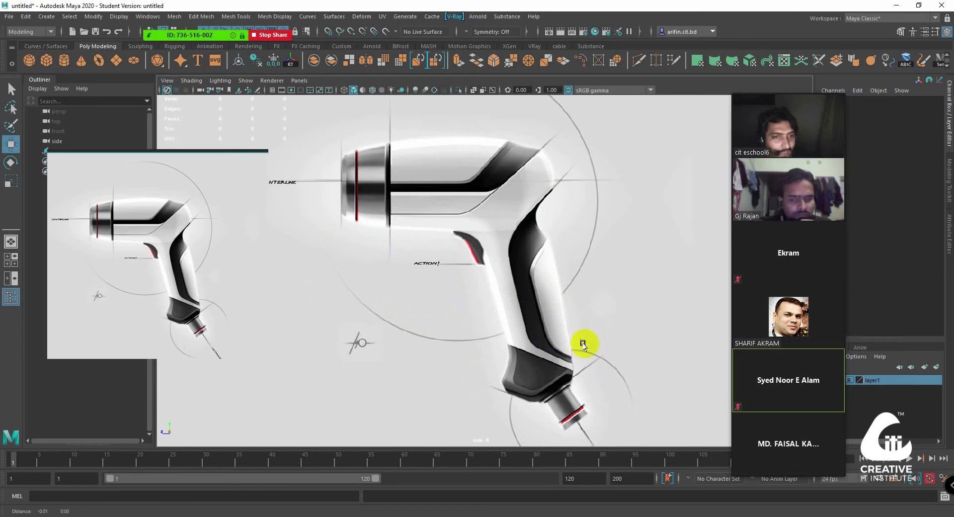
# Create a polygon cylinder and raise it onto the drill barrel in the sketch
pyautogui.click(64, 62)
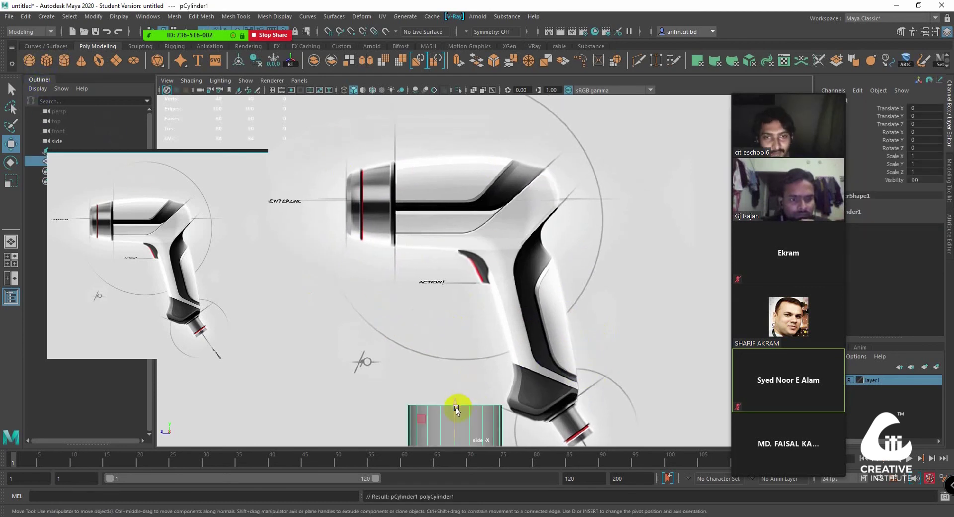
pyautogui.moveTo(456, 408); pyautogui.dragTo(464, 160)
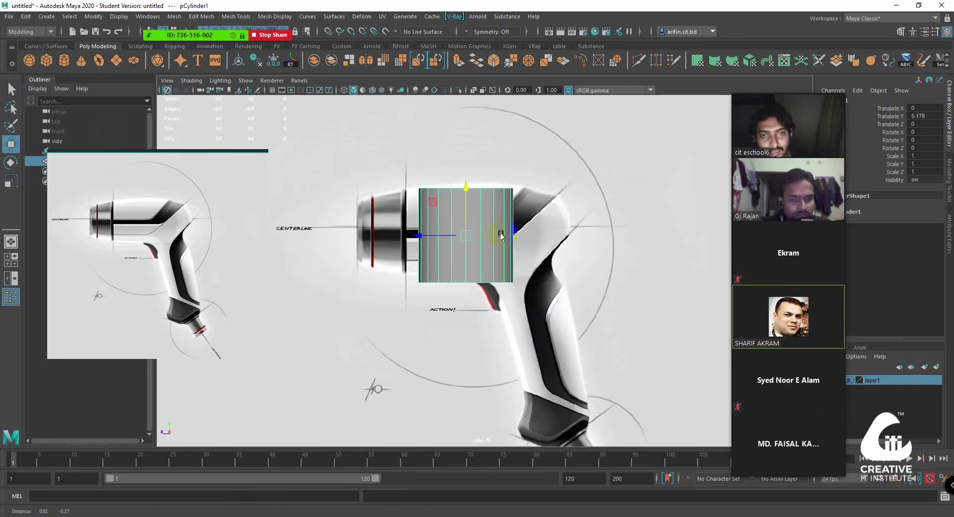
pyautogui.moveTo(475, 220); pyautogui.dragTo(477, 213)
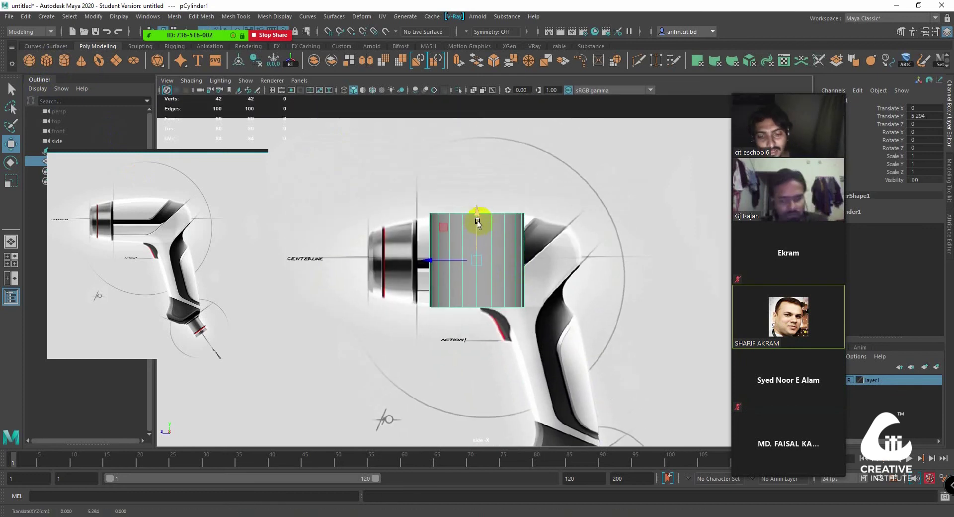
# Set the cylinder's Subdivisions Axis to 16
pyautogui.press('t')
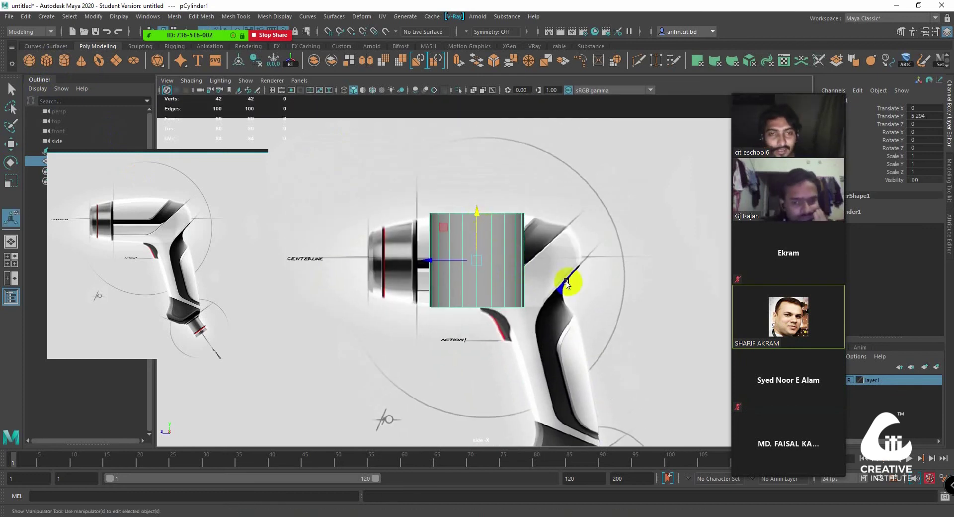
pyautogui.click(523, 209)
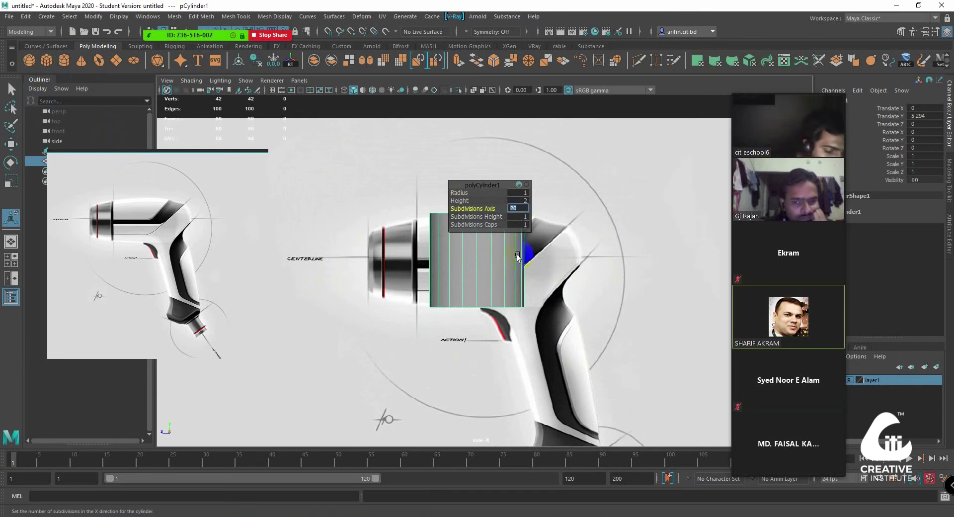
pyautogui.click(481, 306)
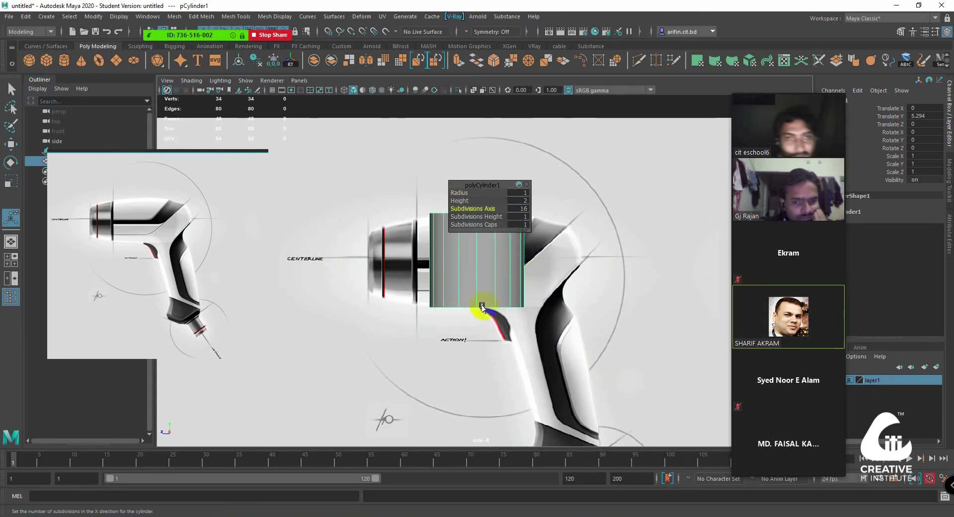
# Rotate the cylinder to exactly 90° on X
pyautogui.press('e')
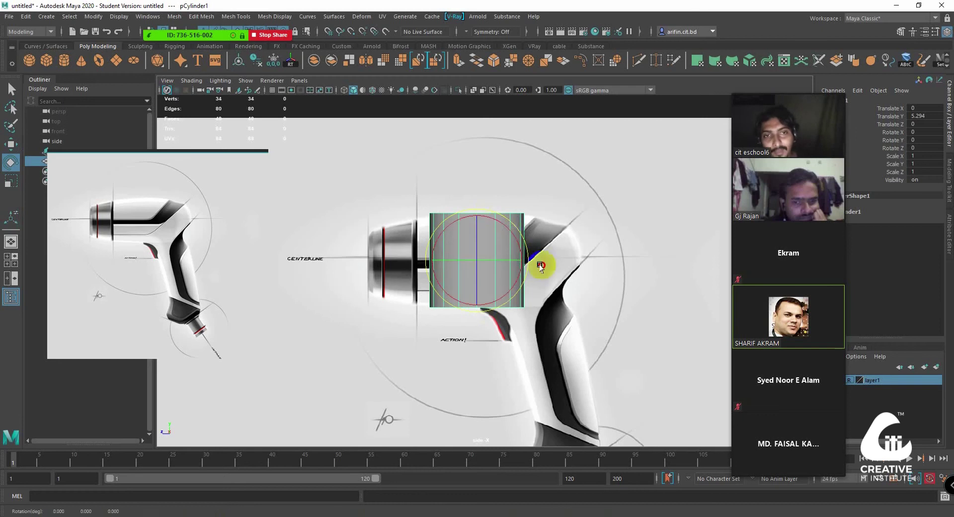
pyautogui.moveTo(539, 261)
pyautogui.mouseDown()
pyautogui.moveTo(499, 295)
pyautogui.moveTo(502, 286)
pyautogui.mouseUp()
pyautogui.click(936, 132)
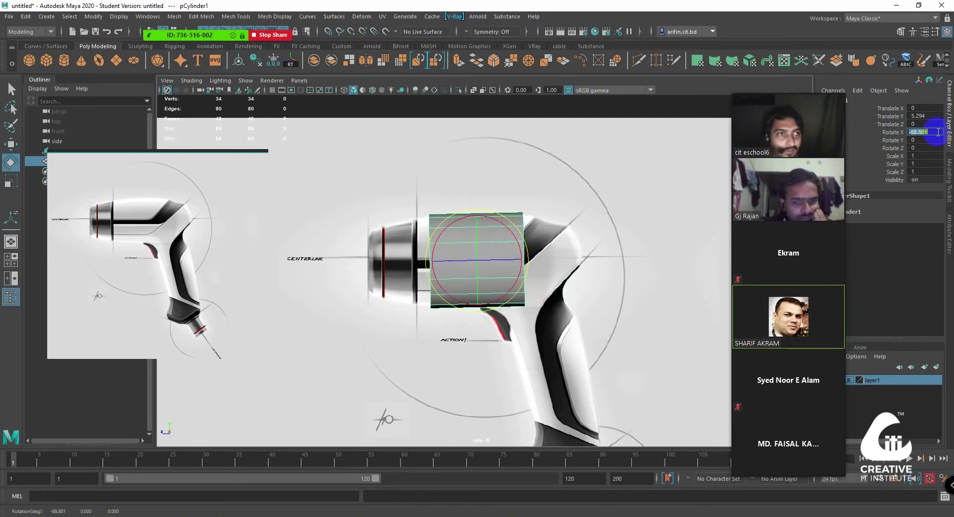
pyautogui.write('0')
pyautogui.press('Return')
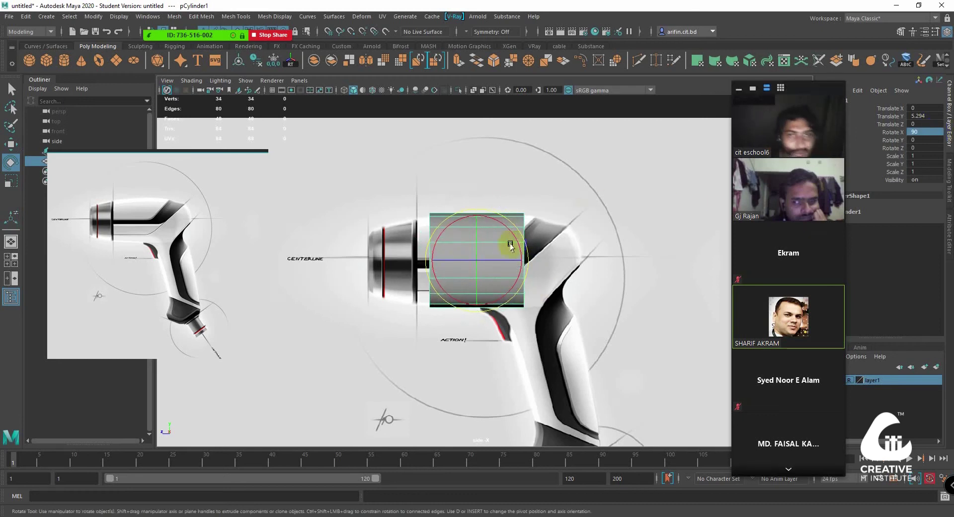
pyautogui.scroll(3, 511, 240)
pyautogui.scroll(1, 443, 249)
# Turn on X-Ray shading so the cylinder is see-through over the sketch
pyautogui.click(190, 82)
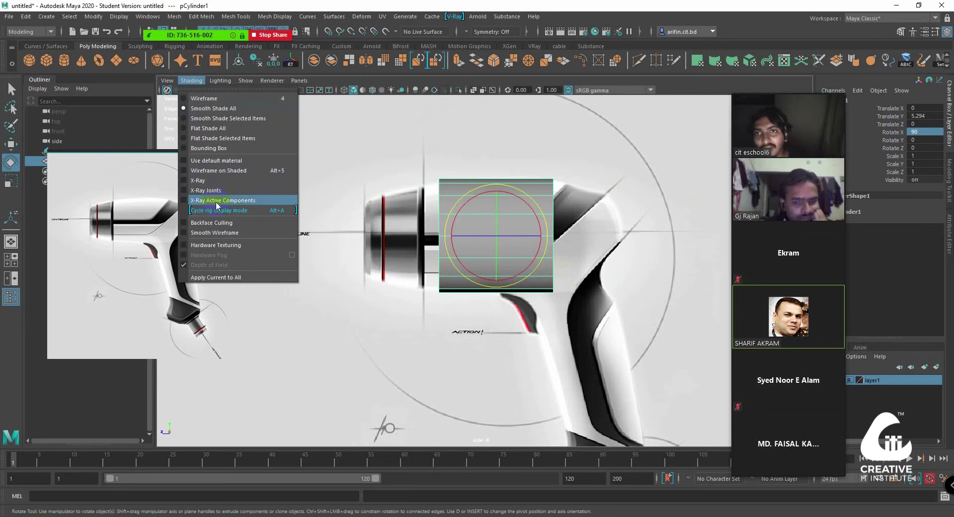
pyautogui.click(186, 184)
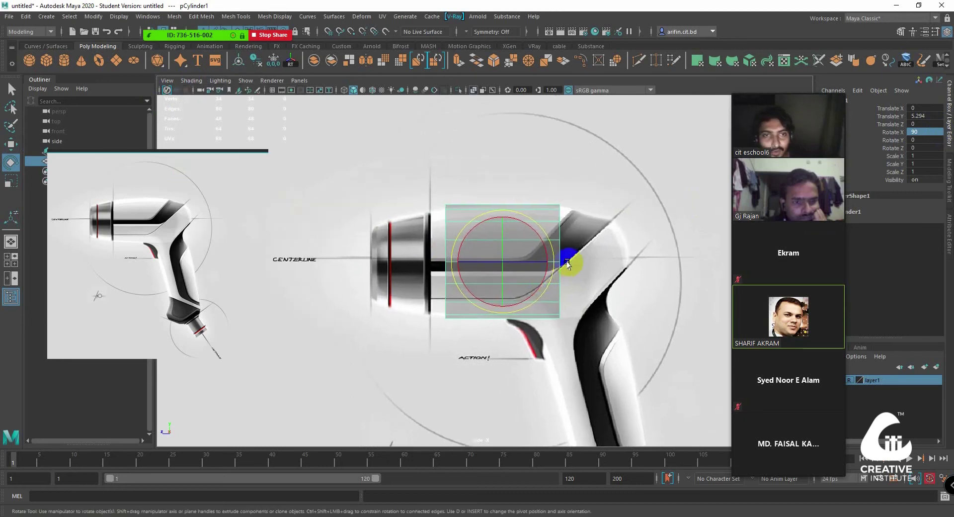
pyautogui.scroll(2, 571, 233)
pyautogui.scroll(1, 575, 231)
pyautogui.scroll(1, 544, 236)
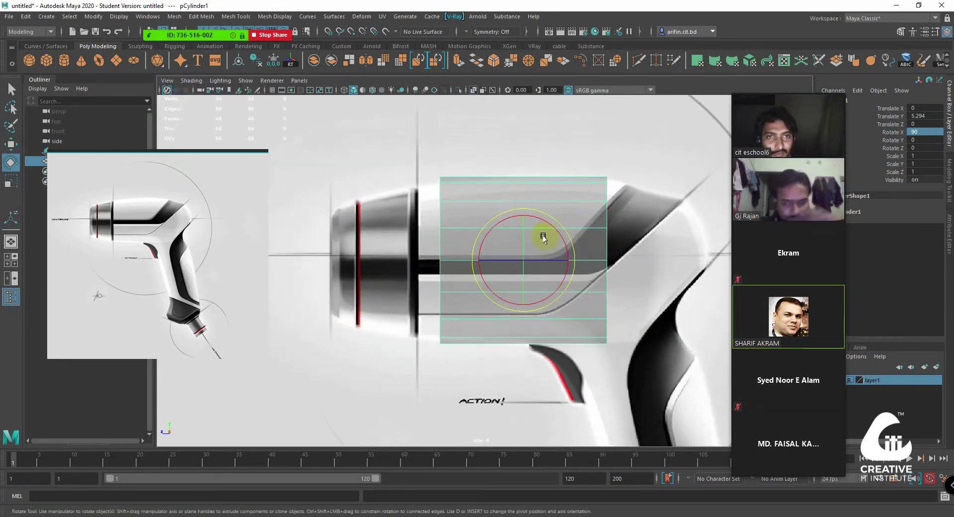
# Scale the cylinder down uniformly to fit the drill barrel in the sketch
pyautogui.press('r')
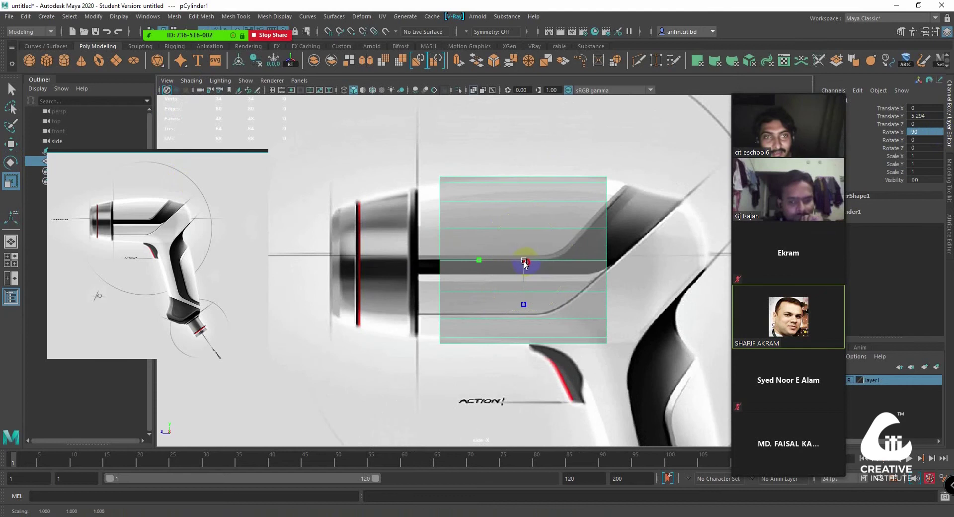
pyautogui.moveTo(524, 259)
pyautogui.mouseDown()
pyautogui.moveTo(516, 255)
pyautogui.moveTo(532, 228)
pyautogui.mouseUp()
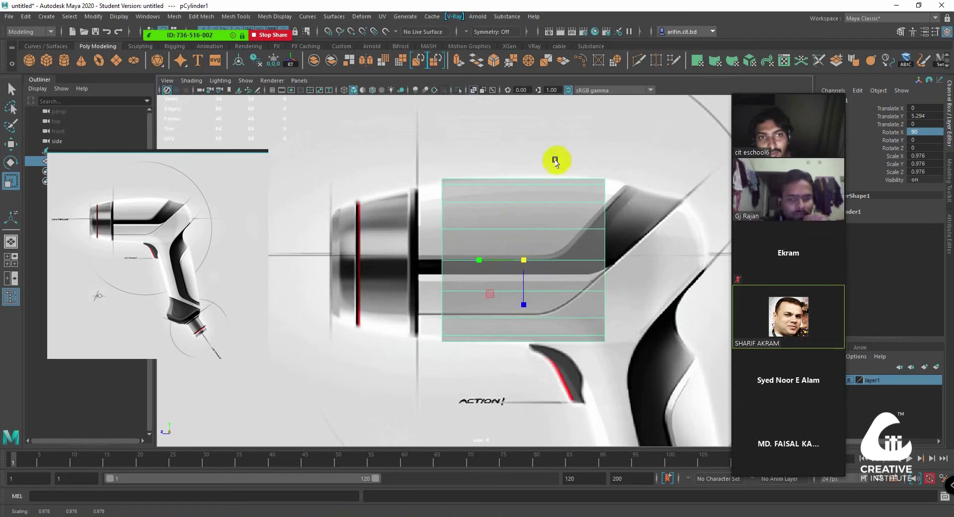
pyautogui.moveTo(553, 159)
pyautogui.keyDown('alt'); pyautogui.mouseDown(button='middle')
pyautogui.moveTo(528, 264)
pyautogui.moveTo(515, 170)
pyautogui.mouseUp(button='middle'); pyautogui.keyUp('alt')
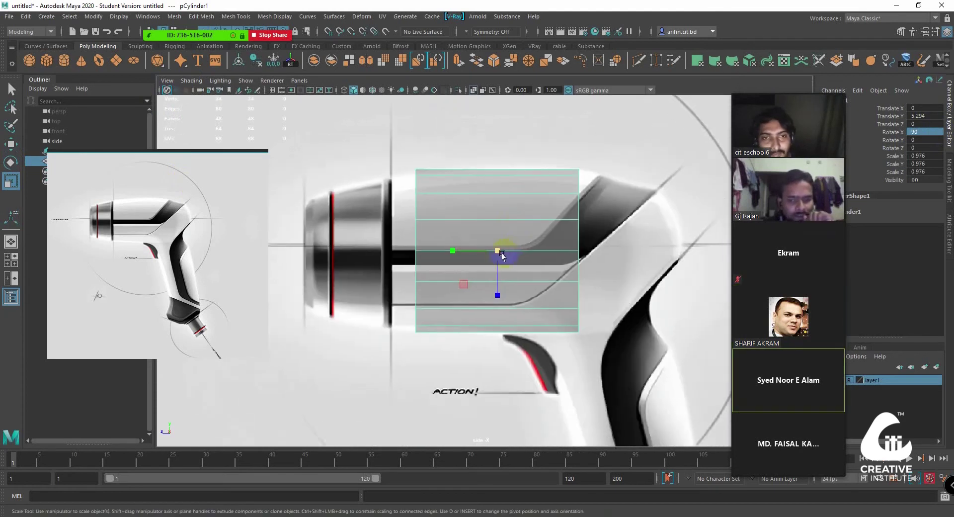
pyautogui.scroll(2, 513, 273)
pyautogui.keyDown('alt'); pyautogui.moveTo(512, 272); pyautogui.dragTo(526, 245, button='middle'); pyautogui.keyUp('alt')
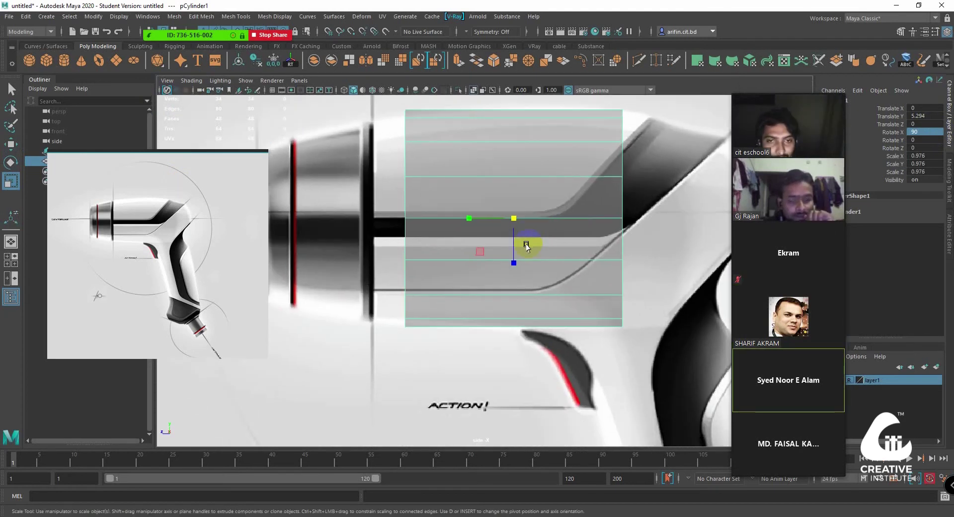
pyautogui.moveTo(513, 221)
pyautogui.mouseDown()
pyautogui.moveTo(432, 185)
pyautogui.moveTo(500, 215)
pyautogui.moveTo(473, 203)
pyautogui.mouseUp()
pyautogui.keyDown('alt'); pyautogui.moveTo(473, 202); pyautogui.dragTo(459, 242, button='middle'); pyautogui.keyUp('alt')
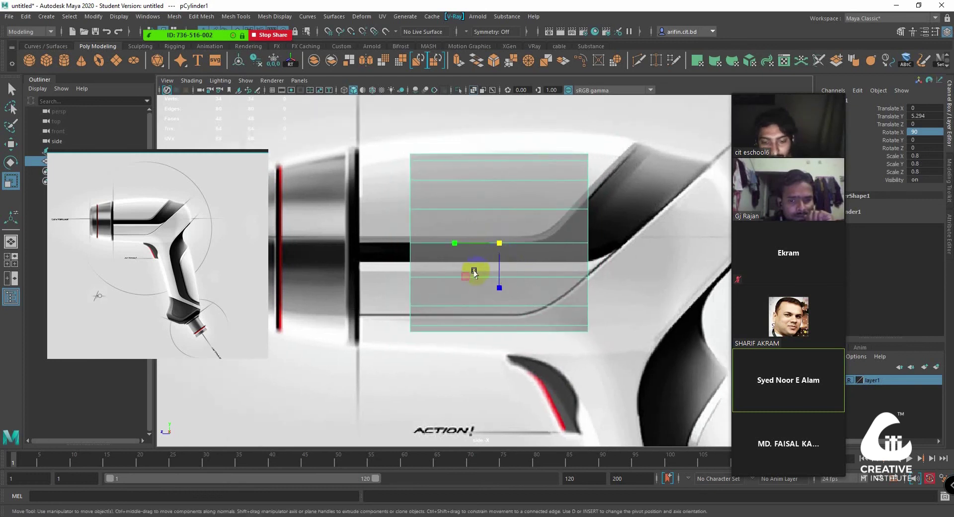
# Move the cylinder back to Translate Z -0.706 and zoom in on it over the sketch
pyautogui.press('w')
pyautogui.moveTo(459, 242)
pyautogui.mouseDown()
pyautogui.moveTo(537, 246)
pyautogui.moveTo(613, 273)
pyautogui.moveTo(597, 269)
pyautogui.mouseUp()
pyautogui.press('e')
pyautogui.press('r')
pyautogui.scroll(-4, 596, 268)
pyautogui.scroll(-2, 596, 271)
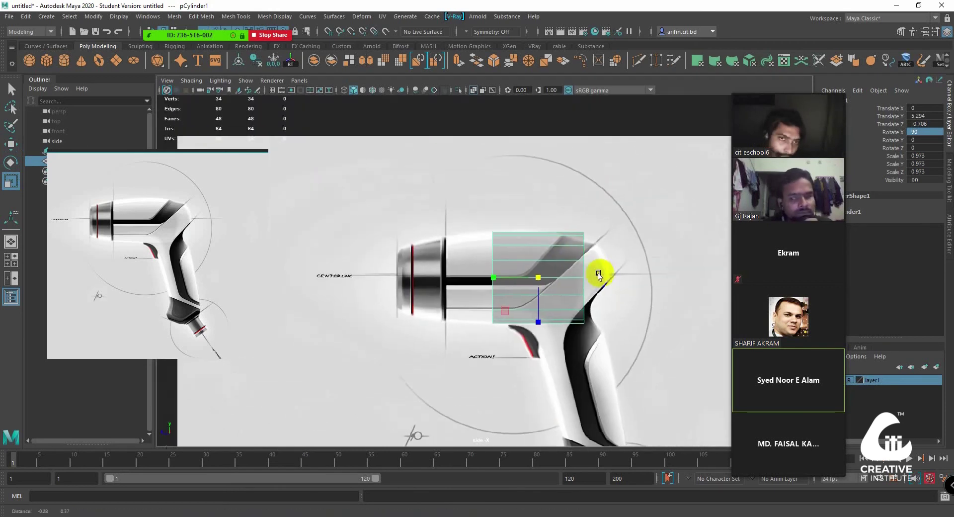
pyautogui.scroll(3, 624, 316)
pyautogui.scroll(2, 568, 266)
pyautogui.keyDown('alt'); pyautogui.moveTo(569, 267); pyautogui.dragTo(568, 306, button='middle'); pyautogui.keyUp('alt')
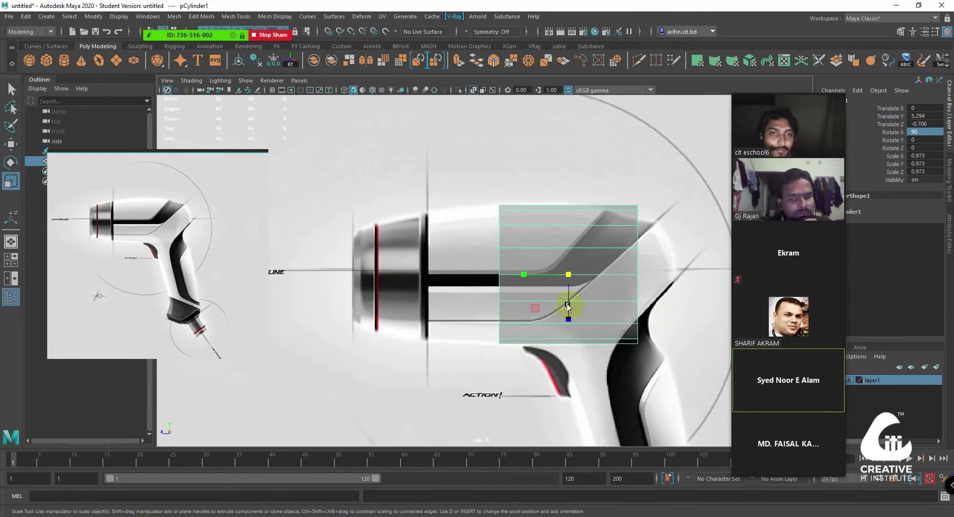
pyautogui.moveTo(568, 284)
pyautogui.keyDown('alt'); pyautogui.mouseDown(button='right')
pyautogui.moveTo(565, 276)
pyautogui.moveTo(603, 326)
pyautogui.moveTo(485, 241)
pyautogui.moveTo(548, 321)
pyautogui.mouseUp(button='right'); pyautogui.keyUp('alt')
pyautogui.keyDown('alt'); pyautogui.moveTo(548, 321); pyautogui.dragTo(529, 267, button='middle'); pyautogui.keyUp('alt')
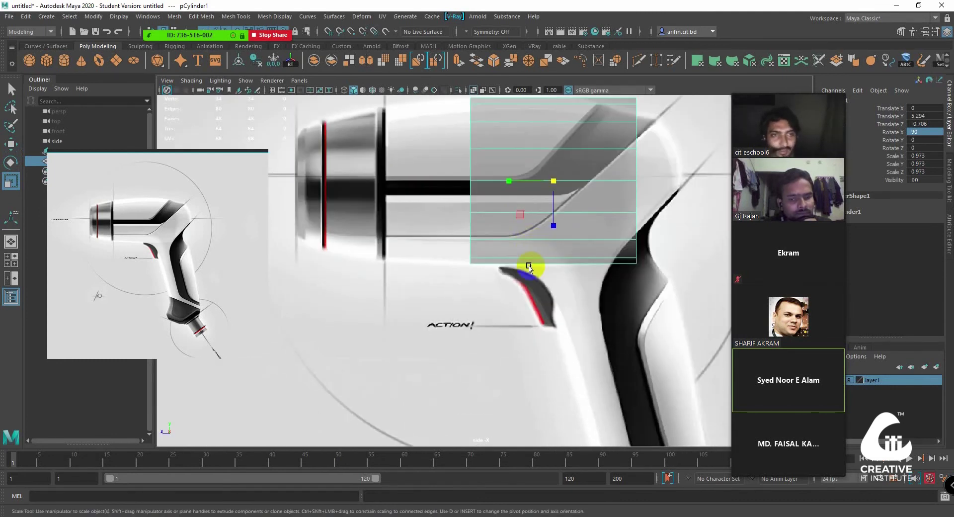
pyautogui.moveTo(523, 275)
pyautogui.keyDown('alt'); pyautogui.mouseDown(button='right')
pyautogui.moveTo(579, 298)
pyautogui.moveTo(615, 247)
pyautogui.moveTo(567, 277)
pyautogui.mouseUp(button='right'); pyautogui.keyUp('alt')
pyautogui.keyDown('alt'); pyautogui.moveTo(567, 276); pyautogui.dragTo(567, 237, button='middle'); pyautogui.keyUp('alt')
pyautogui.moveTo(566, 238)
pyautogui.keyDown('alt'); pyautogui.mouseDown(button='right')
pyautogui.moveTo(571, 292)
pyautogui.moveTo(571, 277)
pyautogui.moveTo(582, 294)
pyautogui.moveTo(550, 256)
pyautogui.moveTo(562, 277)
pyautogui.moveTo(569, 255)
pyautogui.mouseUp(button='right'); pyautogui.keyUp('alt')
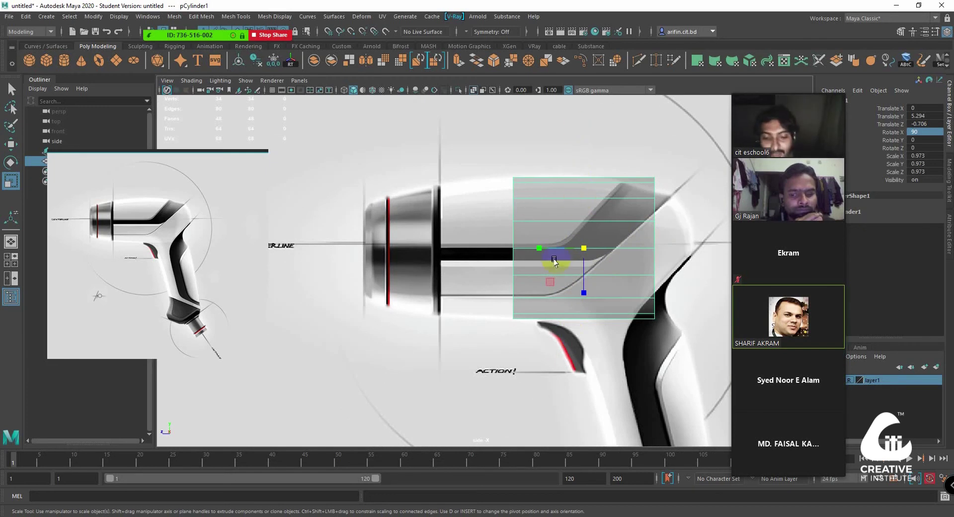
# Select the cylinder's end-cap faces f[32:47] and extrude them
pyautogui.moveTo(535, 220); pyautogui.dragTo(579, 219, button='right')
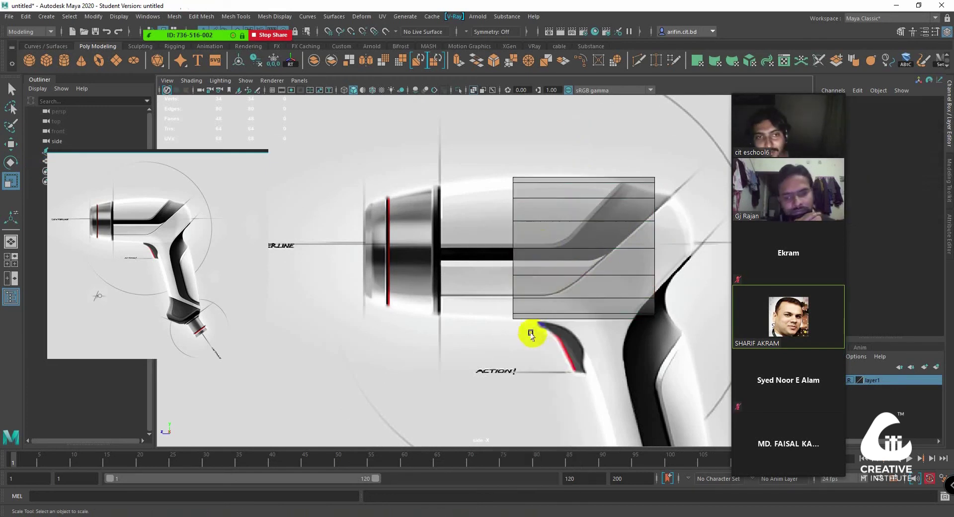
pyautogui.moveTo(492, 164); pyautogui.dragTo(610, 430)
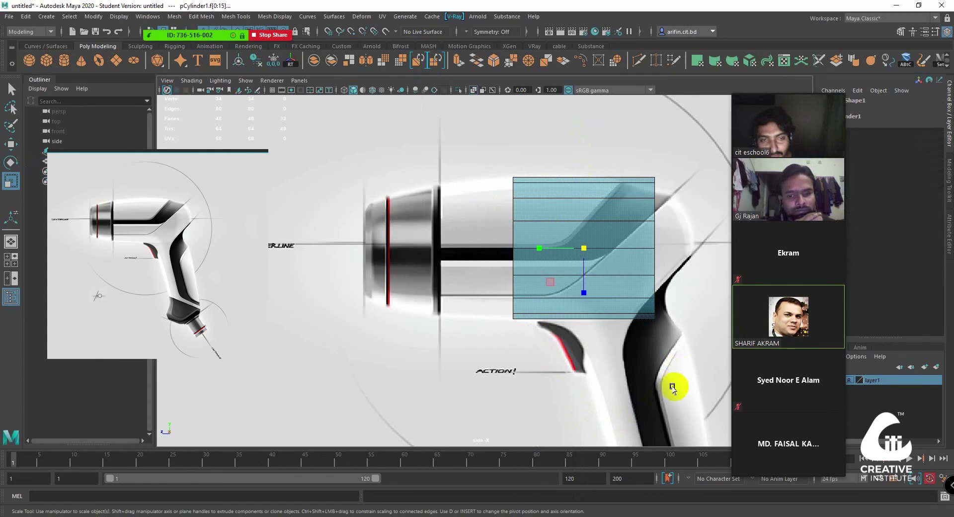
pyautogui.click(531, 64)
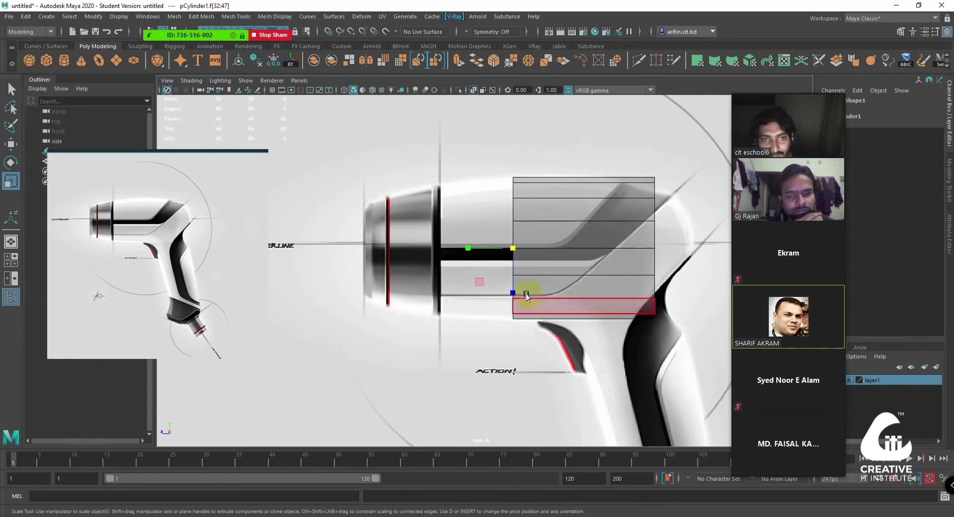
pyautogui.click(501, 259)
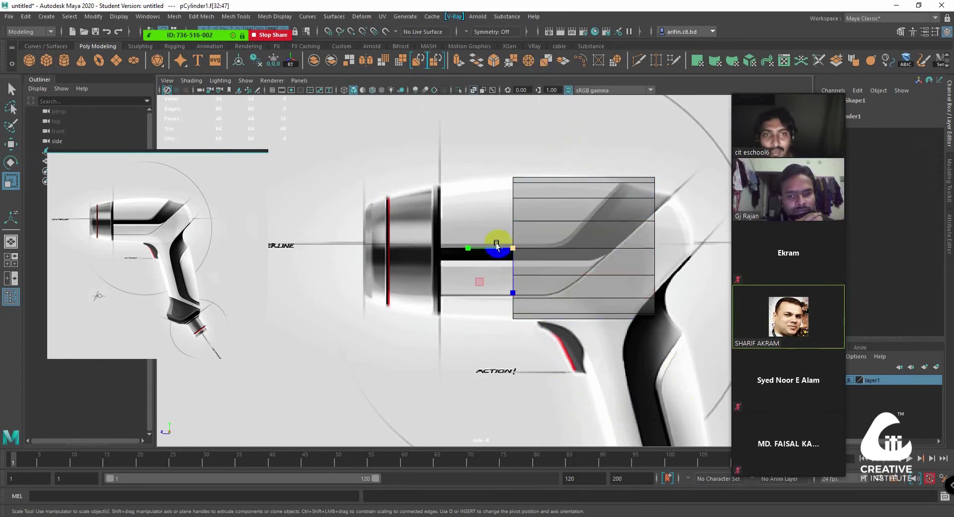
pyautogui.hotkey('ctrl', 'e')
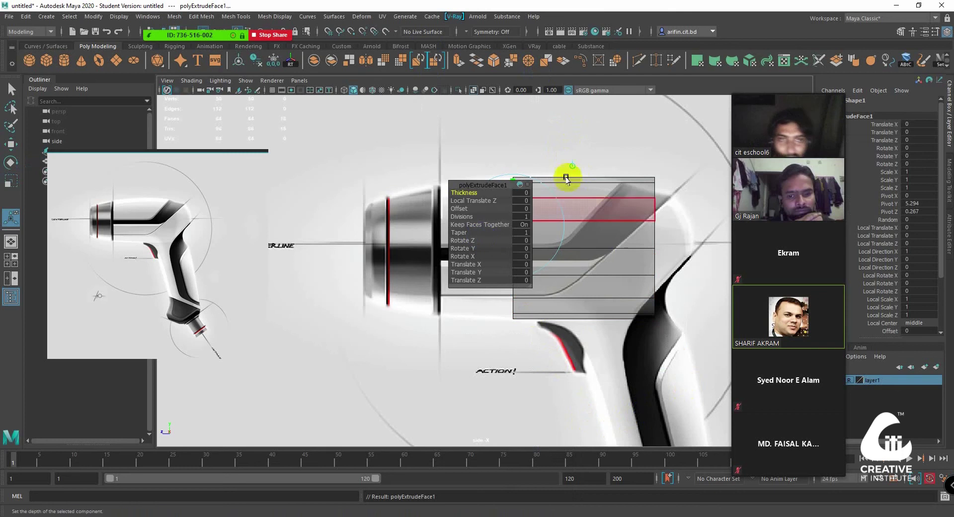
# Set the extrusion thickness to 1 so the barrel reaches toward the chuck
pyautogui.keyDown('alt'); pyautogui.moveTo(461, 210); pyautogui.dragTo(545, 202, button='middle'); pyautogui.keyUp('alt')
pyautogui.moveTo(475, 193); pyautogui.dragTo(351, 187)
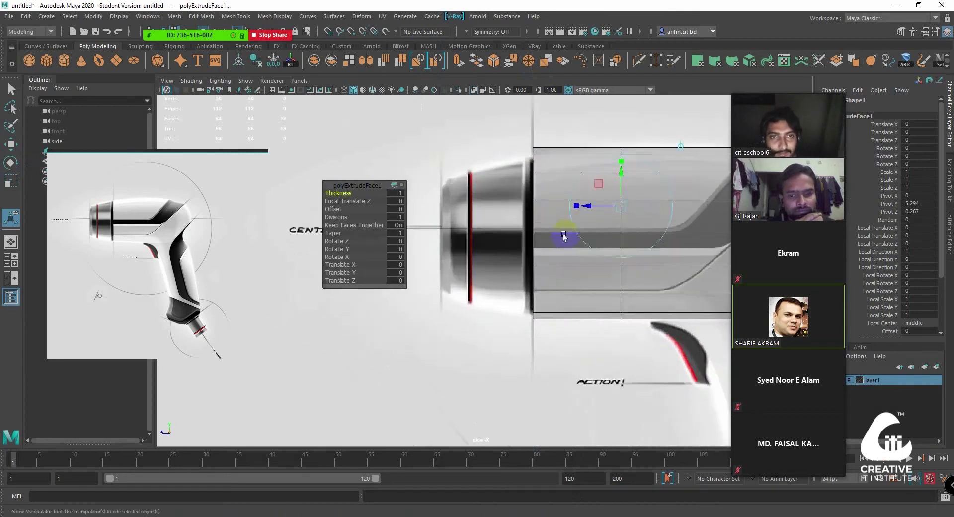
pyautogui.scroll(3, 517, 247)
pyautogui.keyDown('alt'); pyautogui.moveTo(517, 247); pyautogui.dragTo(520, 273, button='middle'); pyautogui.keyUp('alt')
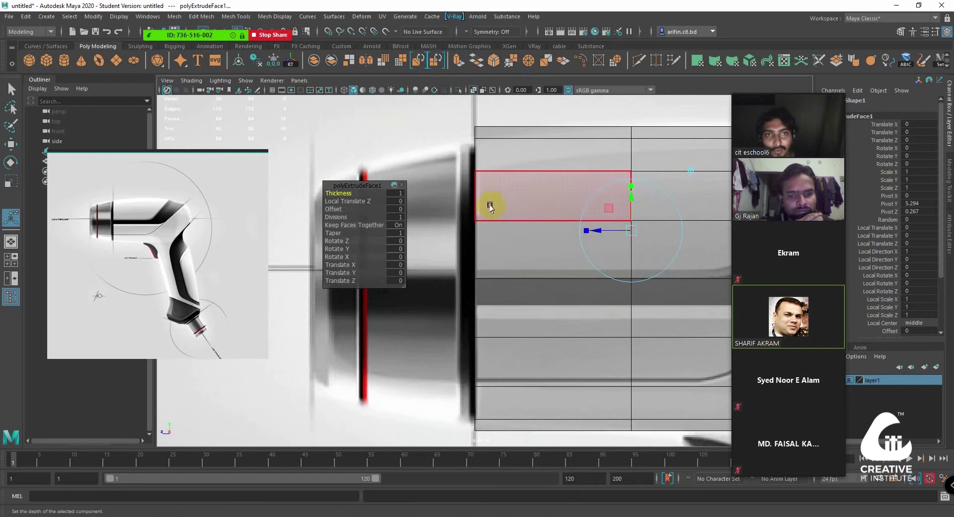
# Select the vertices around the barrel's new front edge
pyautogui.scroll(-2, 494, 217)
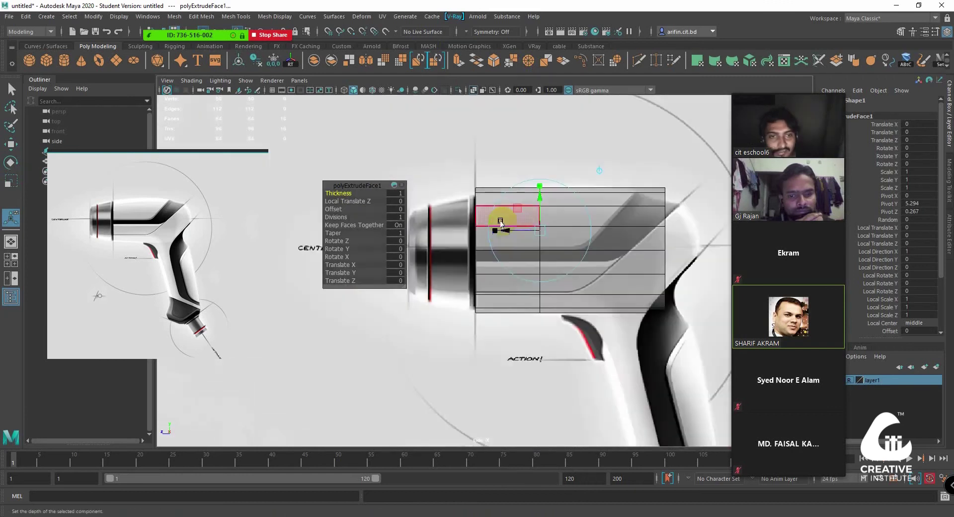
pyautogui.scroll(-2, 497, 224)
pyautogui.scroll(-1, 499, 231)
pyautogui.moveTo(499, 250); pyautogui.dragTo(504, 394, button='right')
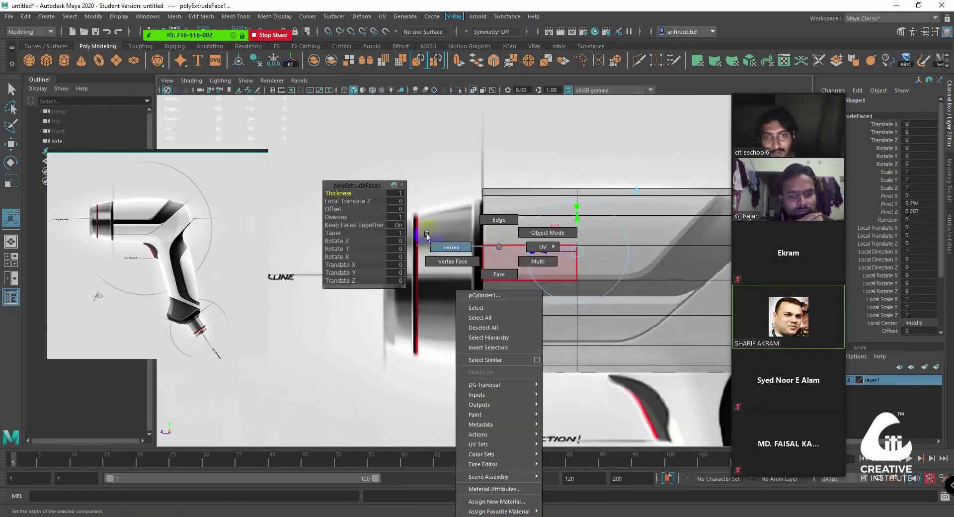
pyautogui.moveTo(454, 154); pyautogui.dragTo(472, 295)
# Scale the front-edge vertices slightly inward to taper the barrel toward the chuck
pyautogui.press('r')
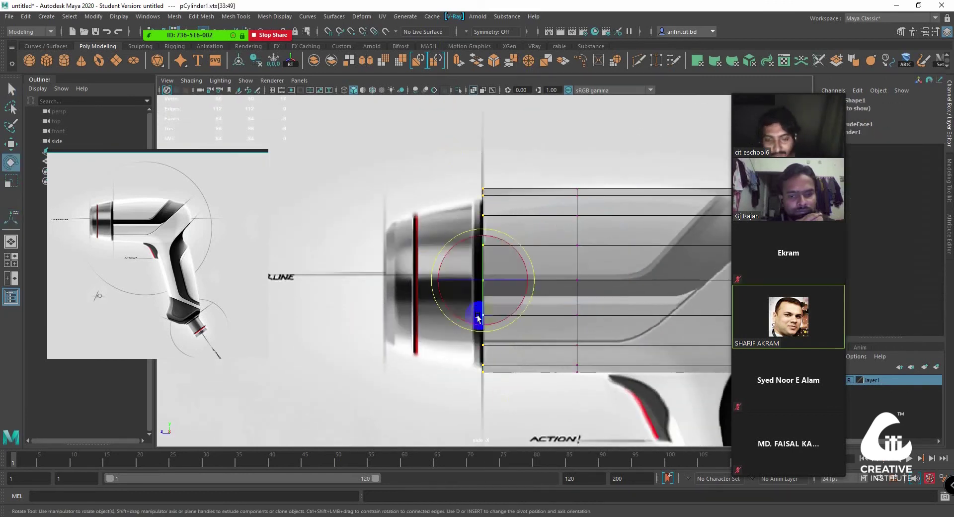
pyautogui.moveTo(479, 263); pyautogui.dragTo(479, 270)
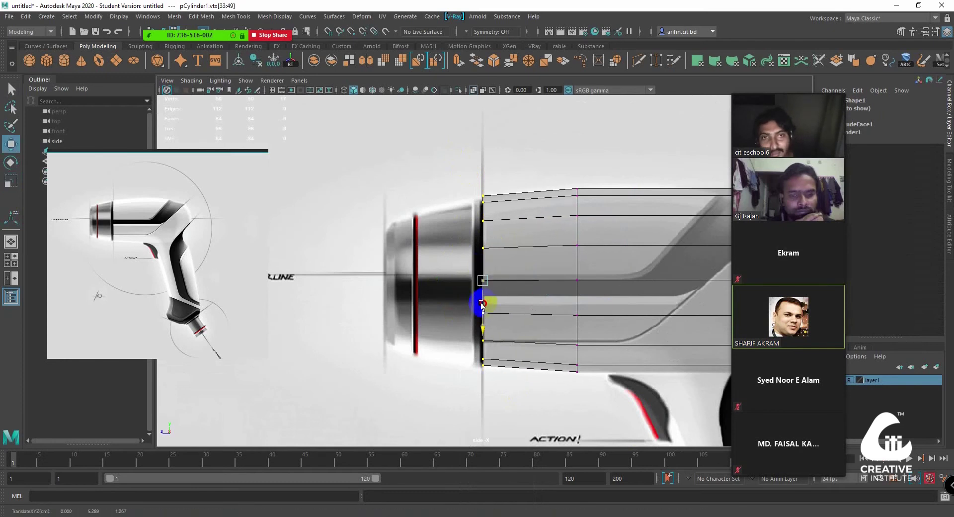
pyautogui.press('e')
pyautogui.press('r')
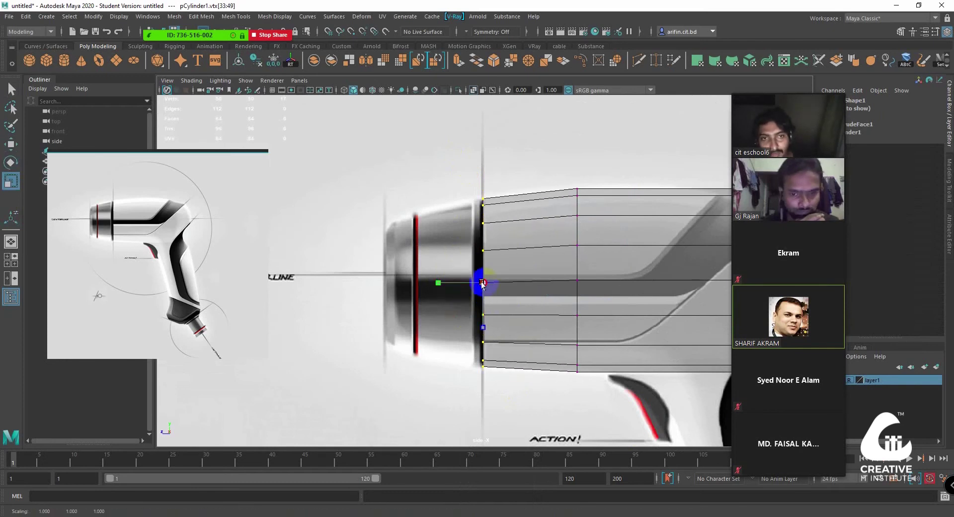
pyautogui.moveTo(516, 249)
pyautogui.keyDown('alt'); pyautogui.mouseDown(button='middle')
pyautogui.moveTo(369, 230)
pyautogui.moveTo(533, 250)
pyautogui.mouseUp(button='middle'); pyautogui.keyUp('alt')
pyautogui.keyDown('alt'); pyautogui.moveTo(447, 340); pyautogui.dragTo(479, 334, button='middle'); pyautogui.keyUp('alt')
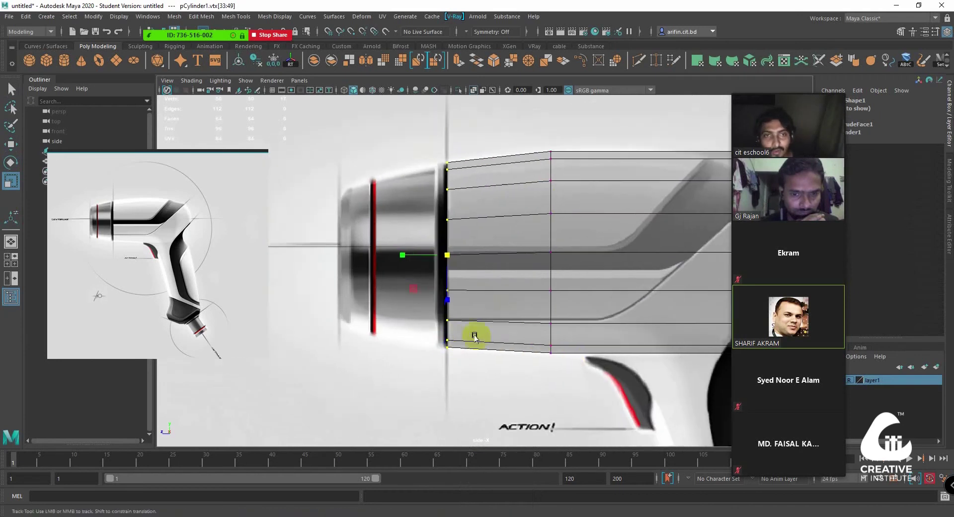
pyautogui.scroll(1, 496, 294)
pyautogui.keyDown('alt'); pyautogui.moveTo(496, 294); pyautogui.dragTo(494, 298, button='middle'); pyautogui.keyUp('alt')
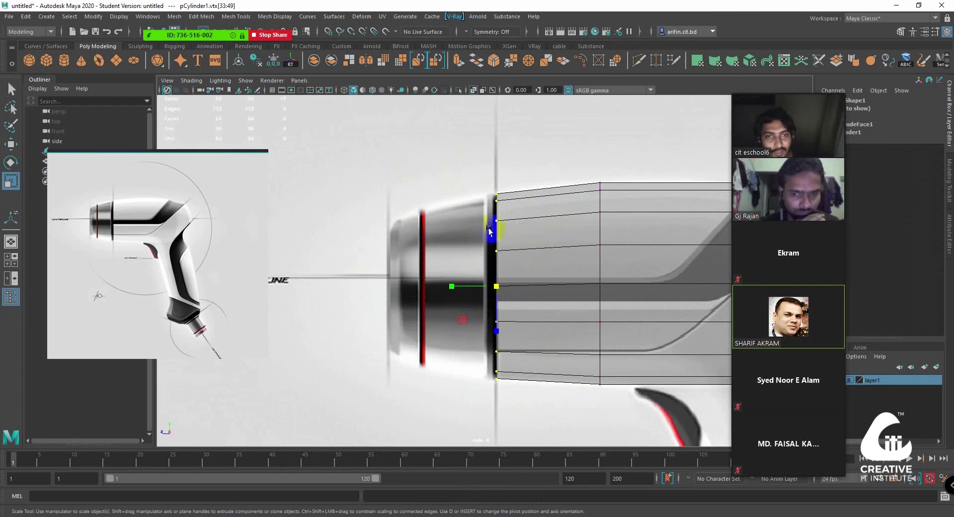
# Return to object mode and frame the whole drill
pyautogui.keyDown('alt'); pyautogui.moveTo(496, 251); pyautogui.dragTo(515, 212, button='middle'); pyautogui.keyUp('alt')
pyautogui.moveTo(516, 213); pyautogui.dragTo(556, 196, button='right')
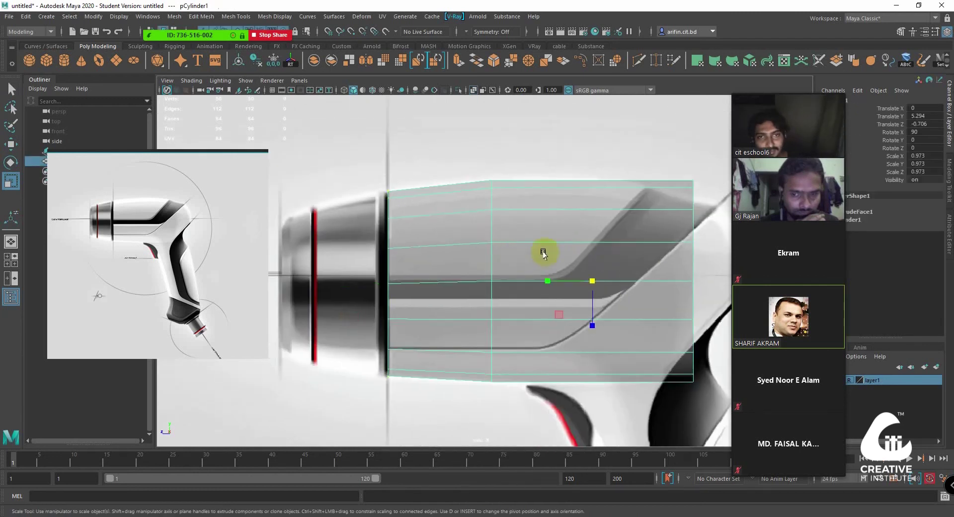
pyautogui.keyDown('alt'); pyautogui.moveTo(544, 251); pyautogui.dragTo(497, 194, button='middle'); pyautogui.keyUp('alt')
pyautogui.scroll(2, 570, 251)
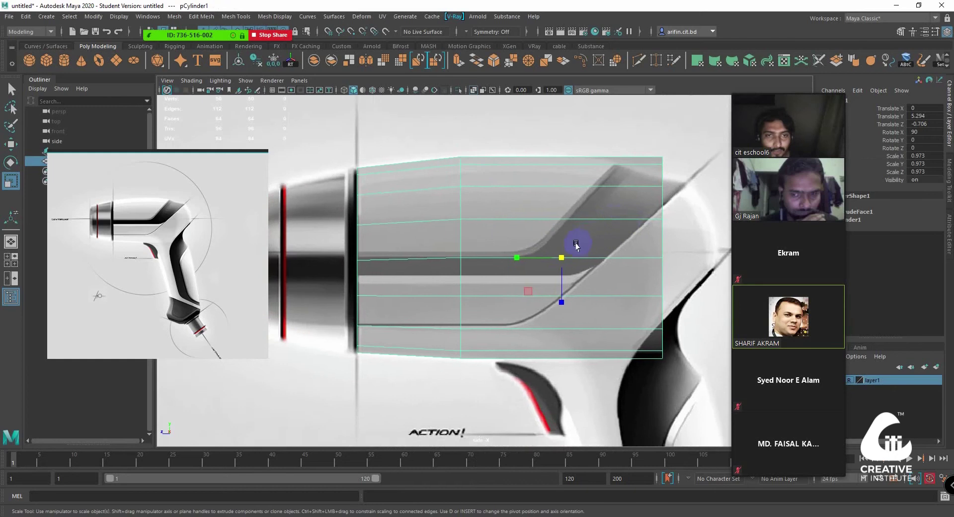
pyautogui.moveTo(440, 271)
pyautogui.keyDown('alt'); pyautogui.mouseDown(button='middle')
pyautogui.moveTo(454, 271)
pyautogui.moveTo(419, 268)
pyautogui.moveTo(456, 283)
pyautogui.moveTo(417, 283)
pyautogui.moveTo(406, 275)
pyautogui.moveTo(412, 269)
pyautogui.mouseUp(button='middle'); pyautogui.keyUp('alt')
pyautogui.keyDown('alt'); pyautogui.moveTo(412, 269); pyautogui.dragTo(435, 268, button='right'); pyautogui.keyUp('alt')
pyautogui.moveTo(434, 268)
pyautogui.keyDown('alt'); pyautogui.mouseDown(button='middle')
pyautogui.moveTo(402, 266)
pyautogui.moveTo(421, 258)
pyautogui.mouseUp(button='middle'); pyautogui.keyUp('alt')
pyautogui.moveTo(421, 258)
pyautogui.keyDown('alt'); pyautogui.mouseDown(button='right')
pyautogui.moveTo(398, 261)
pyautogui.moveTo(499, 276)
pyautogui.moveTo(512, 219)
pyautogui.mouseUp(button='right'); pyautogui.keyUp('alt')
pyautogui.rightClick(512, 219)
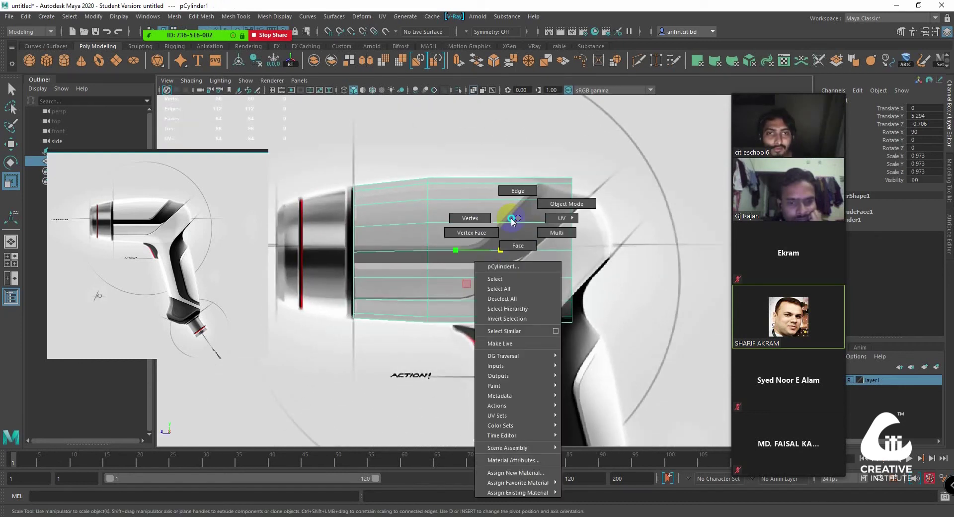
# Insert a Multi-Cut edge loop near the barrel's rear end
pyautogui.click(478, 217)
pyautogui.click(593, 339)
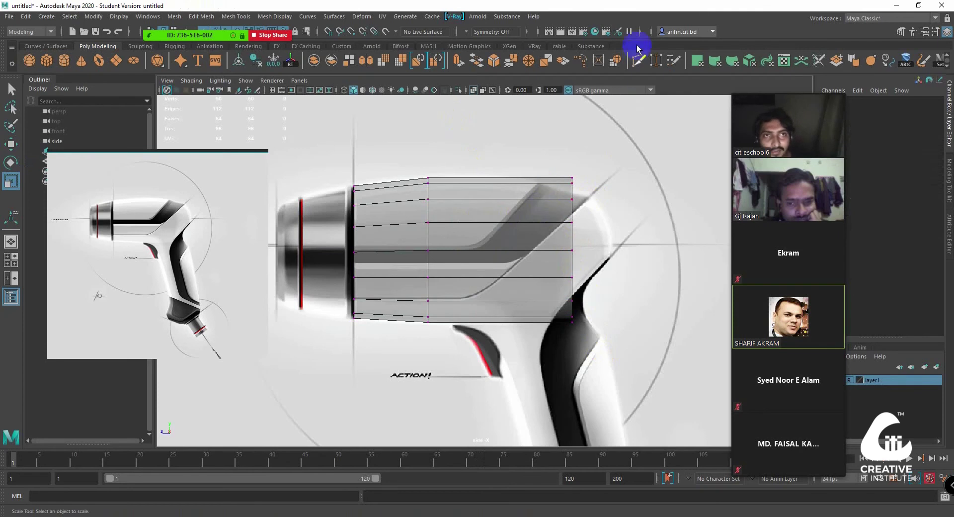
pyautogui.click(639, 60)
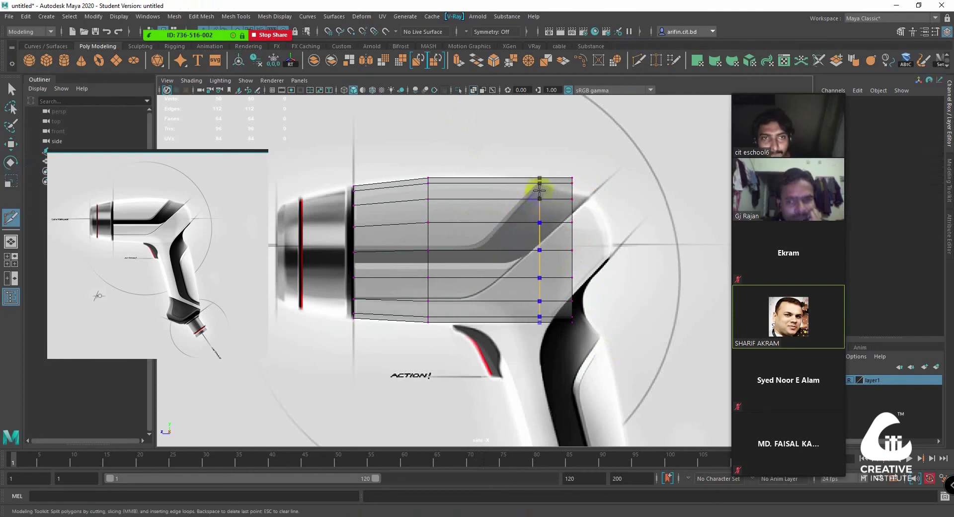
pyautogui.keyDown('ctrl'); pyautogui.click(537, 191); pyautogui.keyUp('ctrl')
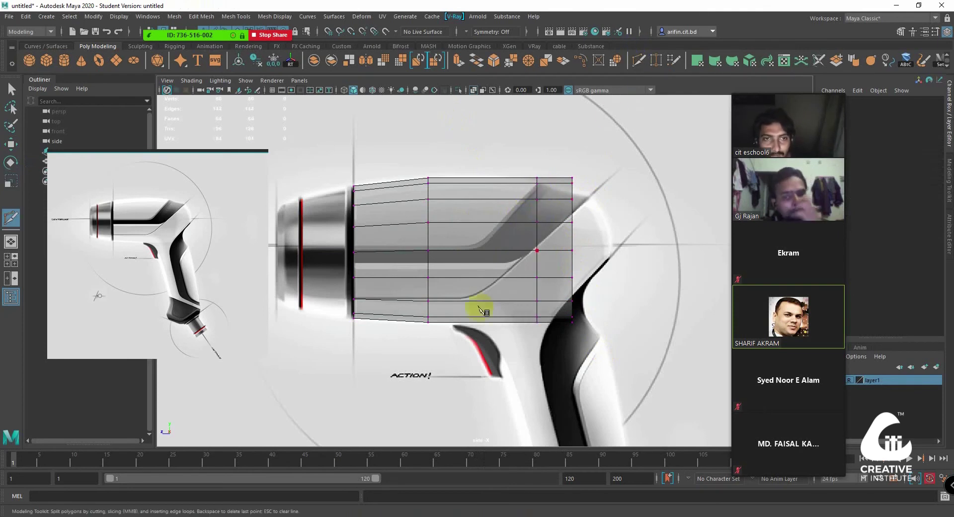
pyautogui.click(11, 90)
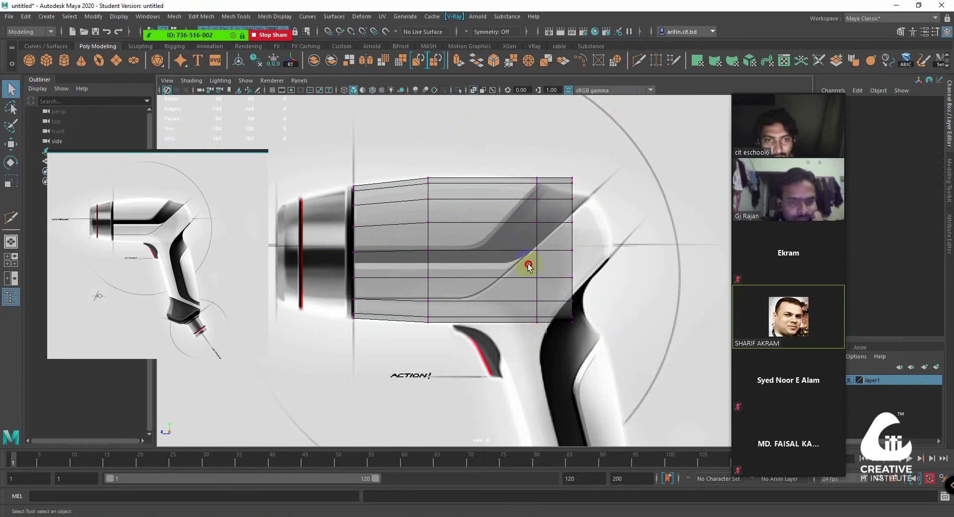
# Scale the new loop and end vertex columns inward and shift the end column to round the rear
pyautogui.moveTo(518, 145); pyautogui.dragTo(544, 220)
pyautogui.press('r')
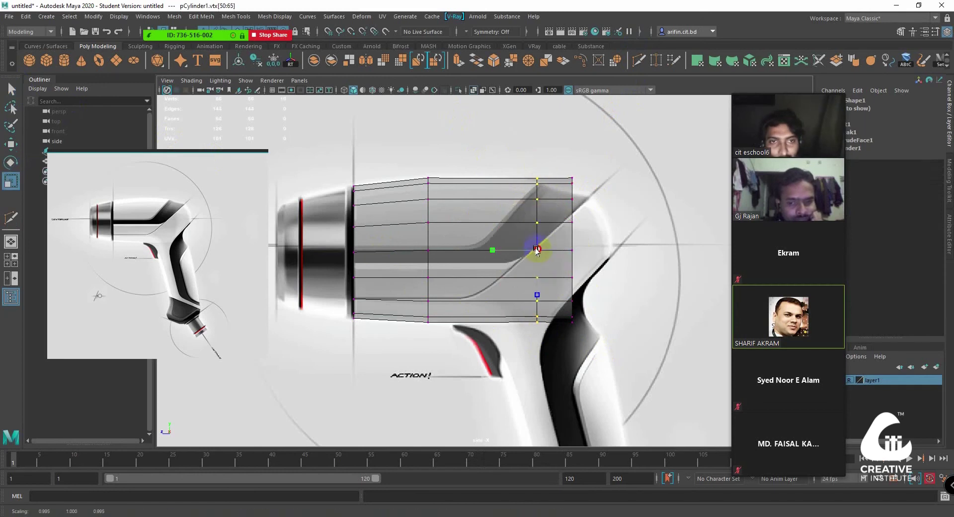
pyautogui.moveTo(537, 251); pyautogui.dragTo(534, 243)
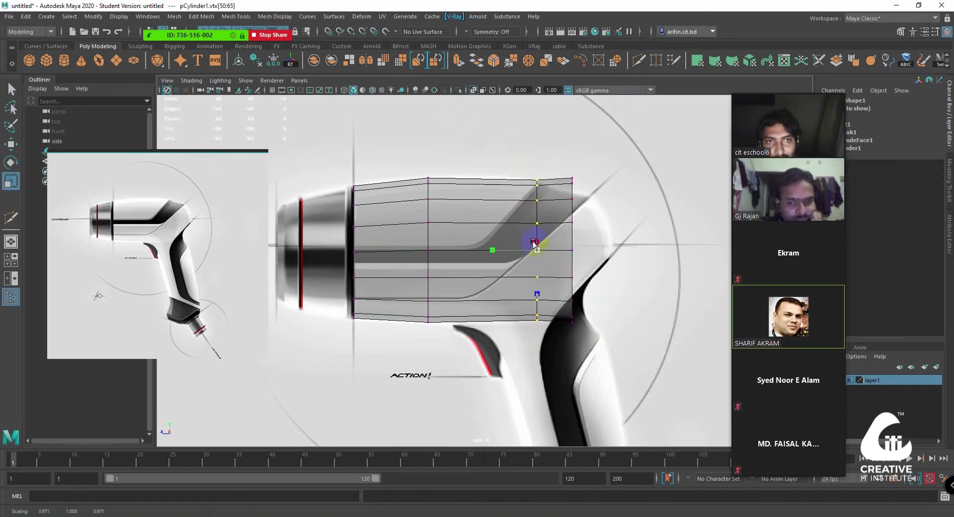
pyautogui.moveTo(614, 333)
pyautogui.mouseDown()
pyautogui.moveTo(566, 175)
pyautogui.moveTo(558, 175)
pyautogui.mouseUp()
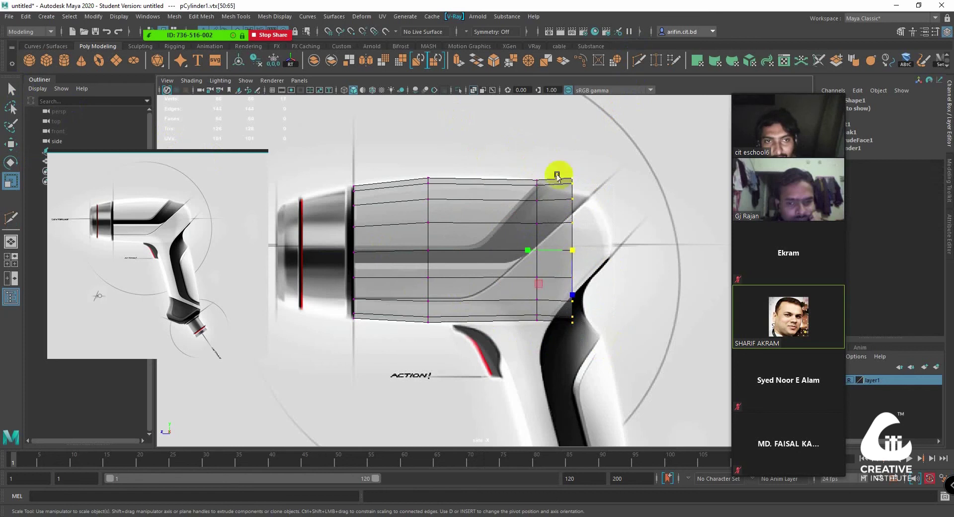
pyautogui.moveTo(576, 256)
pyautogui.mouseDown()
pyautogui.moveTo(567, 242)
pyautogui.moveTo(582, 256)
pyautogui.moveTo(586, 246)
pyautogui.moveTo(565, 251)
pyautogui.moveTo(567, 273)
pyautogui.mouseUp()
pyautogui.press('w')
pyautogui.press('e')
pyautogui.press('r')
pyautogui.press('w')
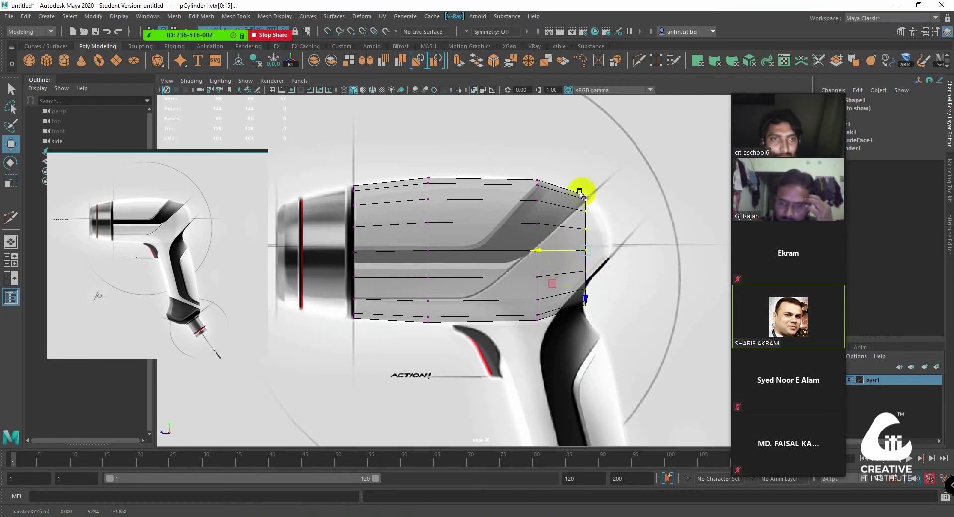
# Return to object mode and clear the barrel selection
pyautogui.keyDown('alt'); pyautogui.moveTo(585, 304); pyautogui.dragTo(609, 263, button='middle'); pyautogui.keyUp('alt')
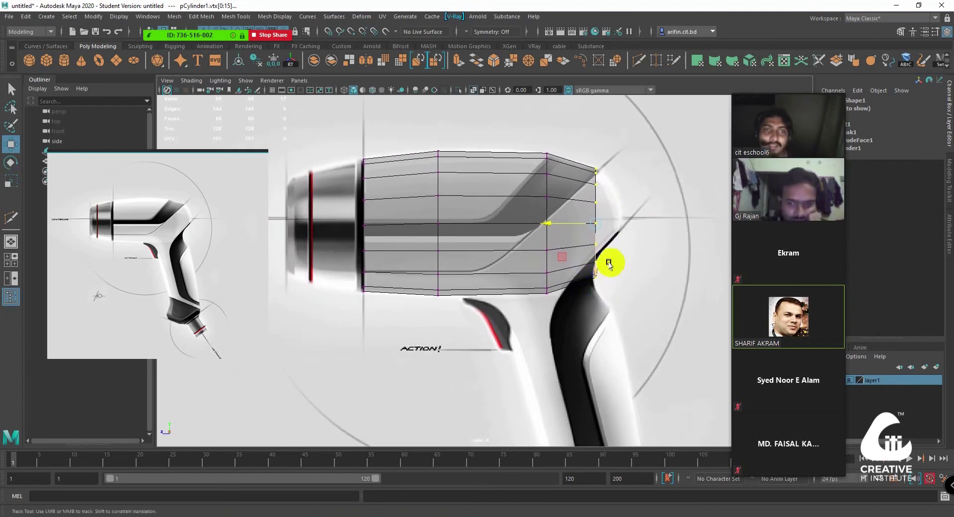
pyautogui.scroll(2, 592, 276)
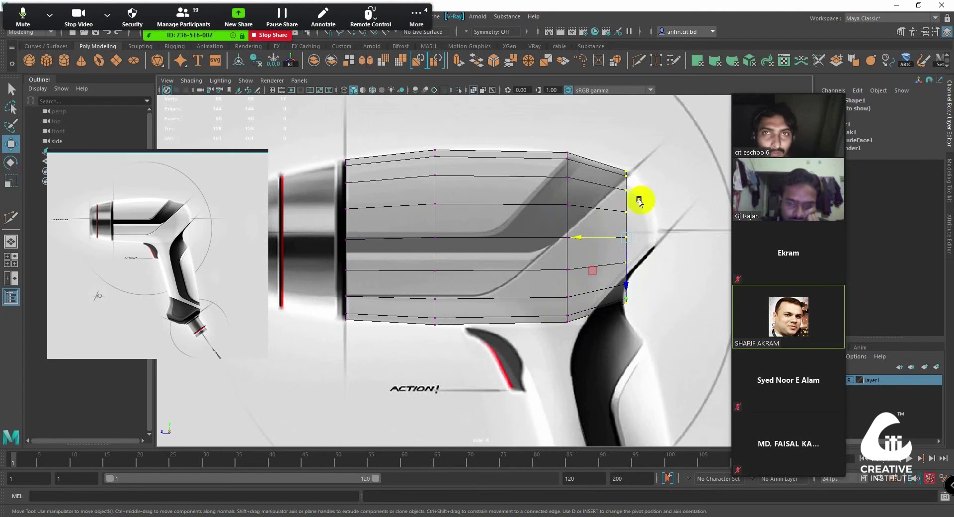
pyautogui.moveTo(536, 236); pyautogui.dragTo(626, 200, button='right')
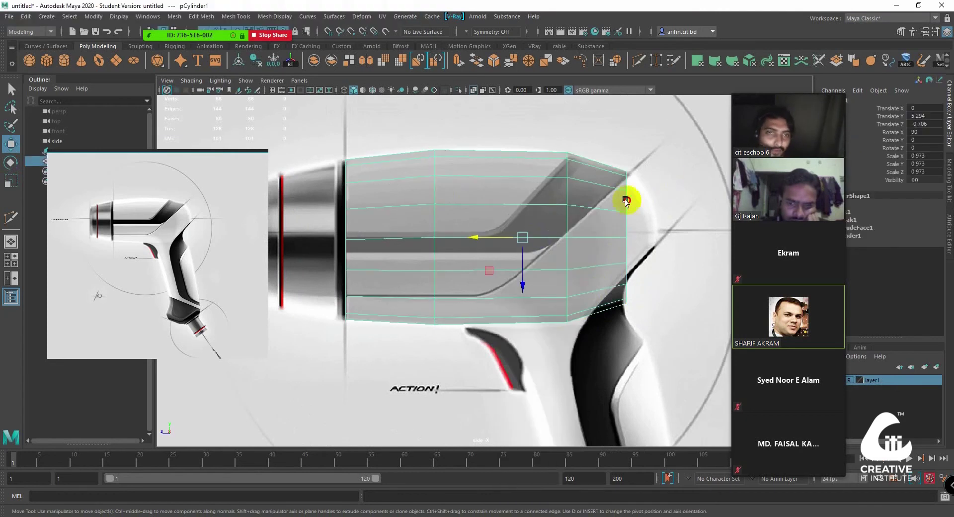
pyautogui.click(455, 411)
# Select pCylinder1 and frame the barrel's rear in the side view
pyautogui.scroll(1, 518, 270)
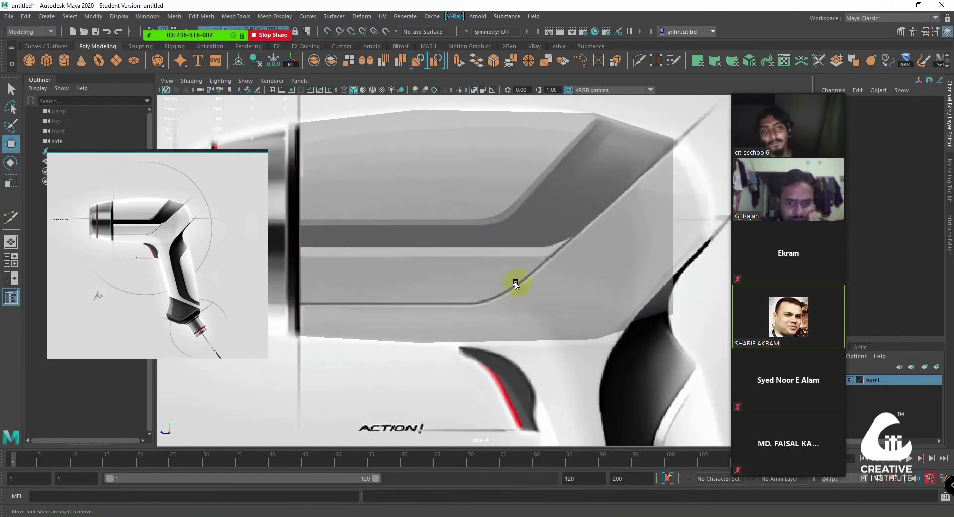
pyautogui.scroll(1, 565, 273)
pyautogui.click(566, 273)
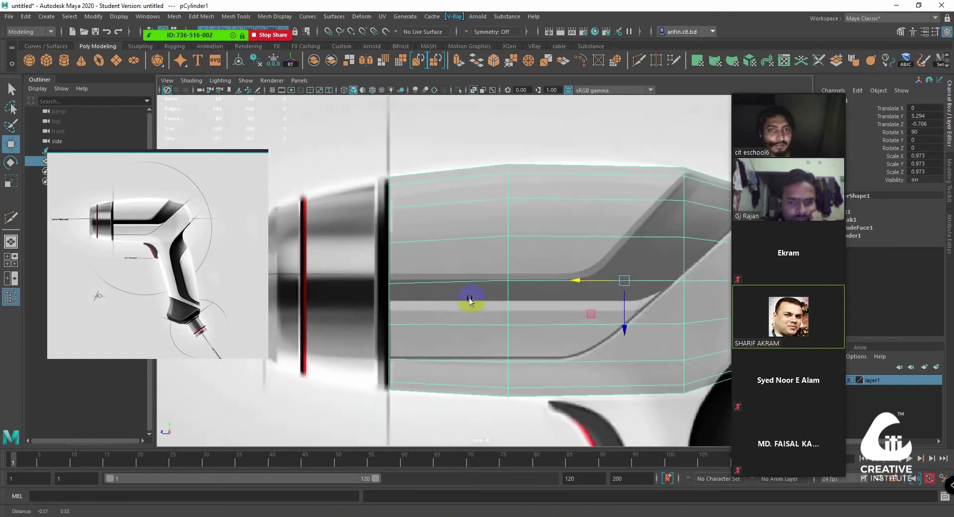
pyautogui.keyDown('alt'); pyautogui.moveTo(424, 253); pyautogui.dragTo(422, 227, button='middle'); pyautogui.keyUp('alt')
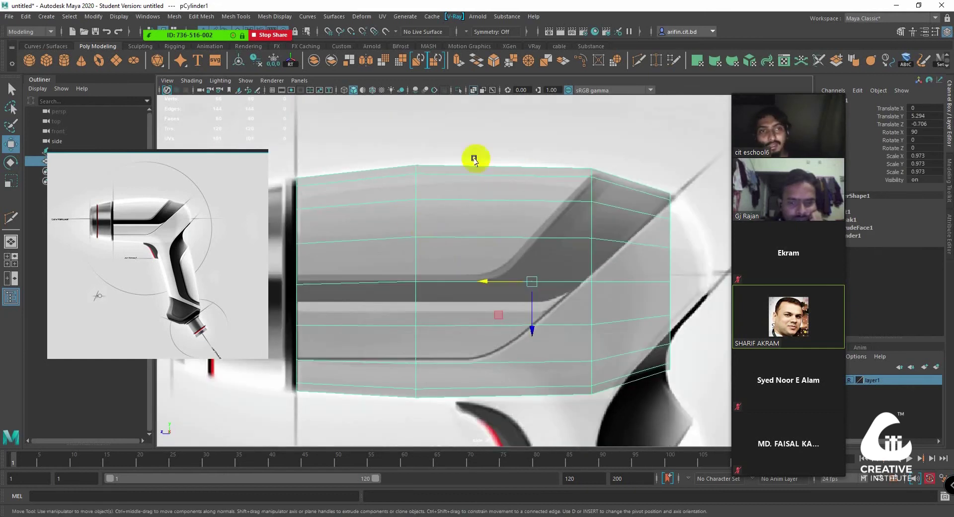
pyautogui.click(637, 60)
pyautogui.moveTo(579, 202)
pyautogui.keyDown('alt'); pyautogui.mouseDown(button='middle')
pyautogui.moveTo(612, 196)
pyautogui.moveTo(603, 200)
pyautogui.mouseUp(button='middle'); pyautogui.keyUp('alt')
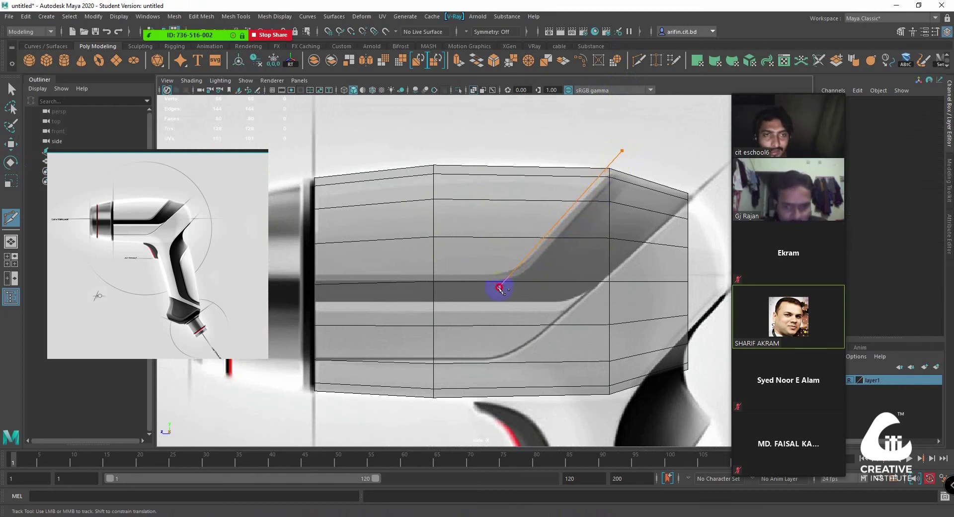
pyautogui.moveTo(439, 290)
pyautogui.keyDown('alt'); pyautogui.mouseDown(button='middle')
pyautogui.moveTo(579, 279)
pyautogui.moveTo(604, 175)
pyautogui.mouseUp(button='middle'); pyautogui.keyUp('alt')
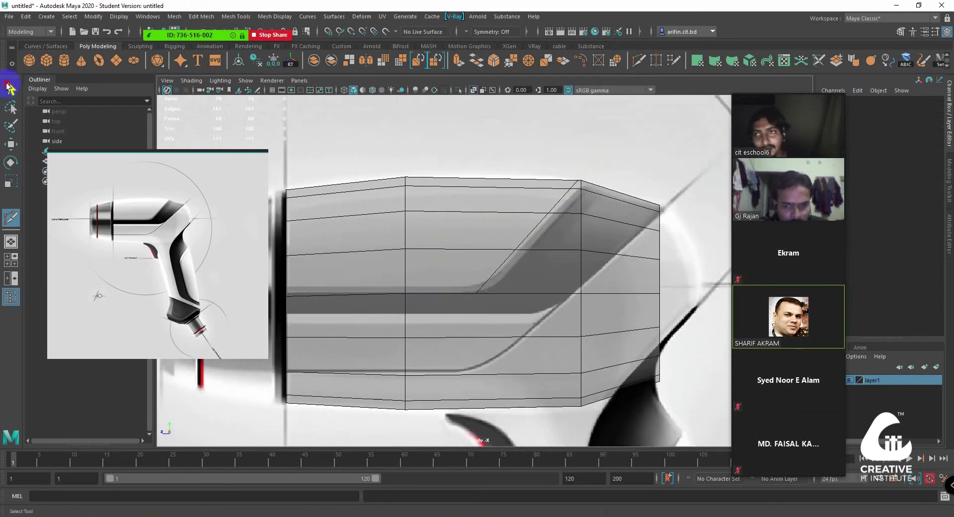
# Cut a diagonal edge across the barrel's rear along the handle's slanted line
pyautogui.click(10, 88)
pyautogui.keyDown('alt'); pyautogui.moveTo(569, 279); pyautogui.dragTo(596, 217, button='middle'); pyautogui.keyUp('alt')
pyautogui.click(11, 217)
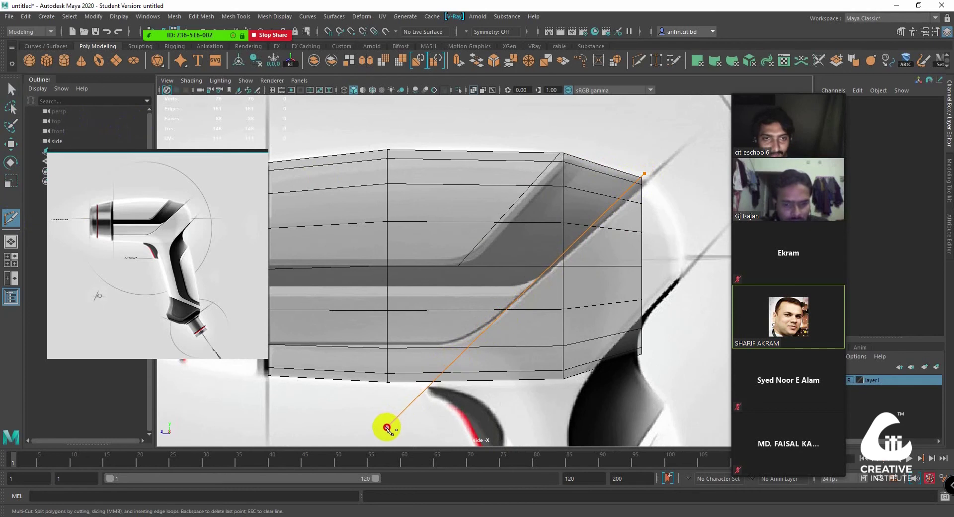
pyautogui.click(448, 380)
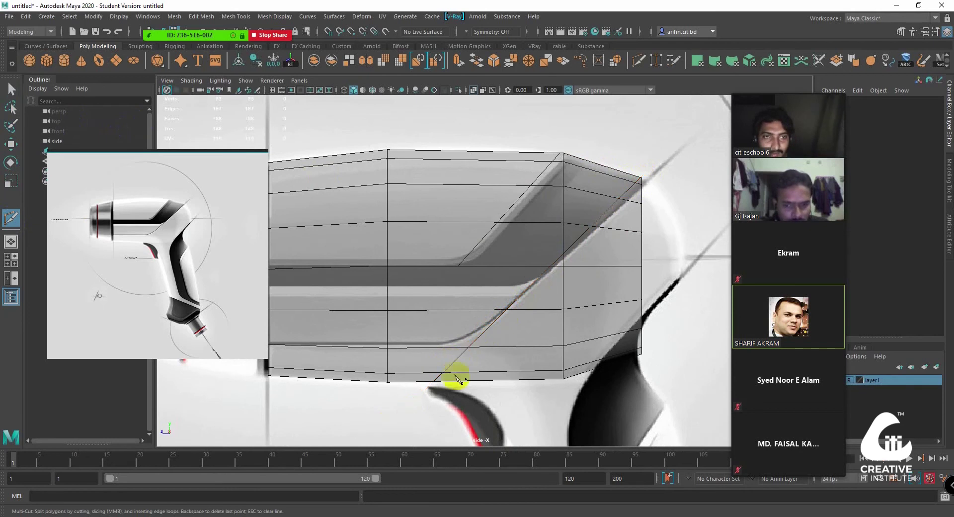
pyautogui.keyDown('alt'); pyautogui.moveTo(454, 379); pyautogui.dragTo(618, 248, button='middle'); pyautogui.keyUp('alt')
# Delete the barrel's rear faces lying beyond the diagonal cut
pyautogui.press('q')
pyautogui.scroll(-4, 574, 244)
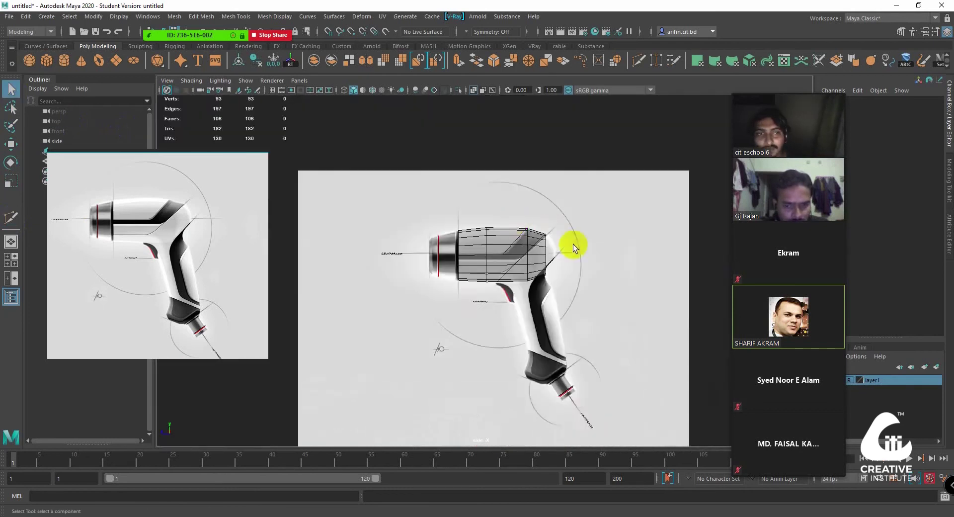
pyautogui.click(573, 251)
pyautogui.moveTo(626, 322); pyautogui.dragTo(597, 225)
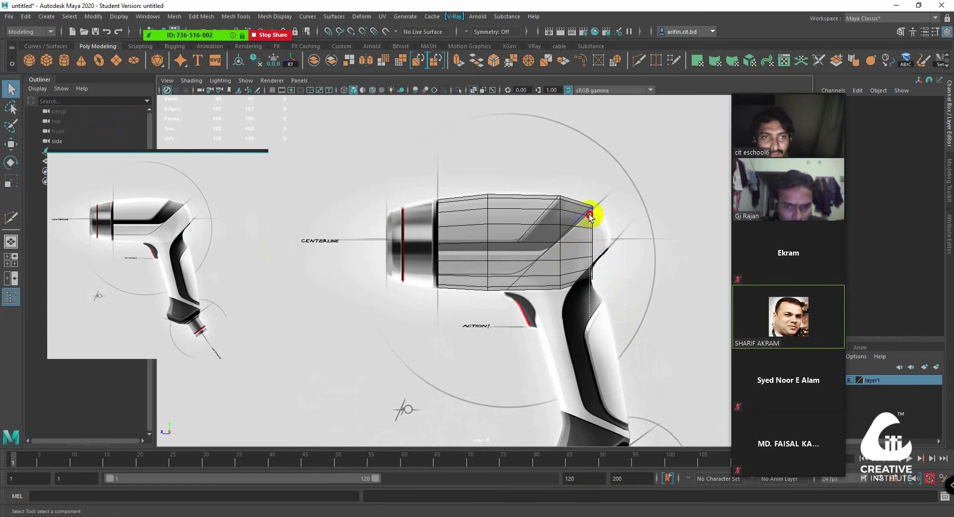
pyautogui.scroll(3, 589, 217)
pyautogui.moveTo(604, 241); pyautogui.dragTo(598, 233, button='right')
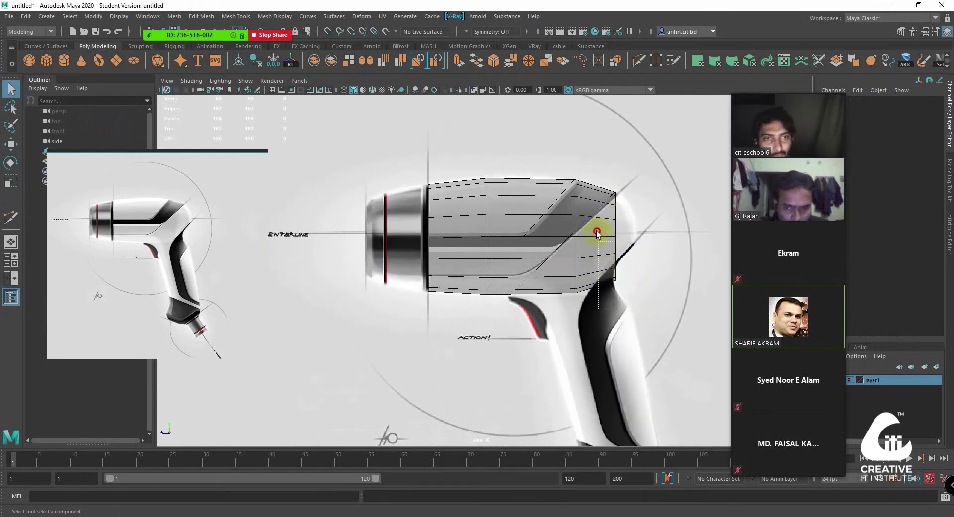
pyautogui.moveTo(597, 232); pyautogui.dragTo(607, 208)
pyautogui.scroll(2, 610, 213)
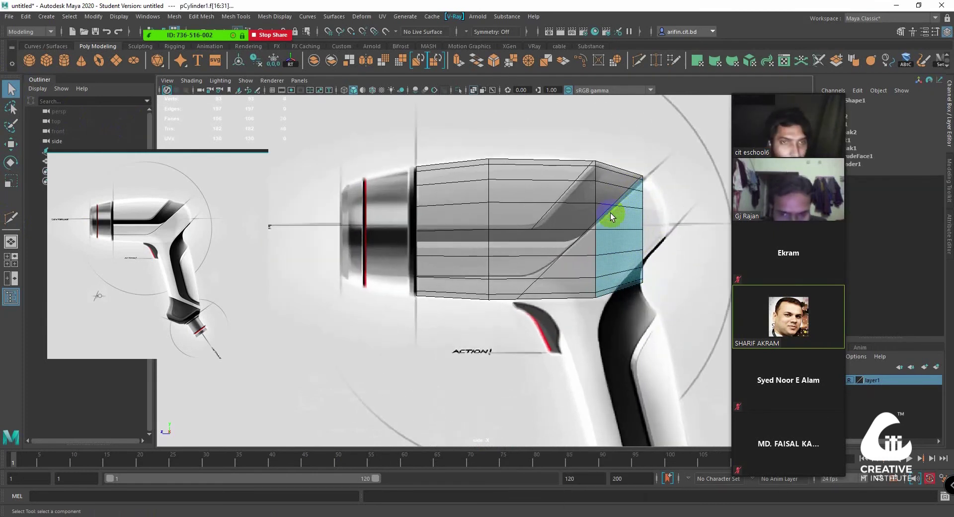
pyautogui.press('Delete')
pyautogui.moveTo(623, 318); pyautogui.dragTo(592, 230)
pyautogui.press('Delete')
# Remove the leftover vertical edge loop near the barrel's rear with Ctrl+Delete
pyautogui.scroll(2, 617, 235)
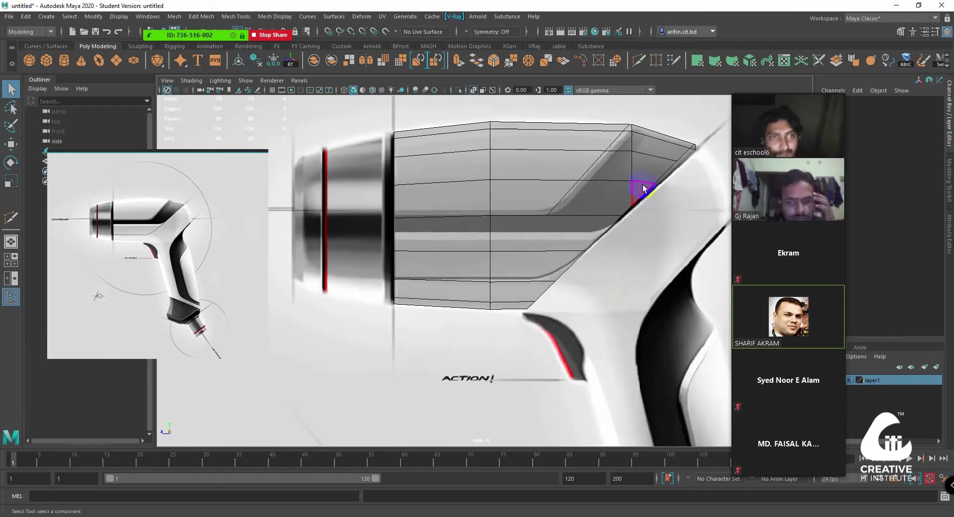
pyautogui.scroll(2, 588, 259)
pyautogui.scroll(2, 572, 263)
pyautogui.scroll(1, 567, 263)
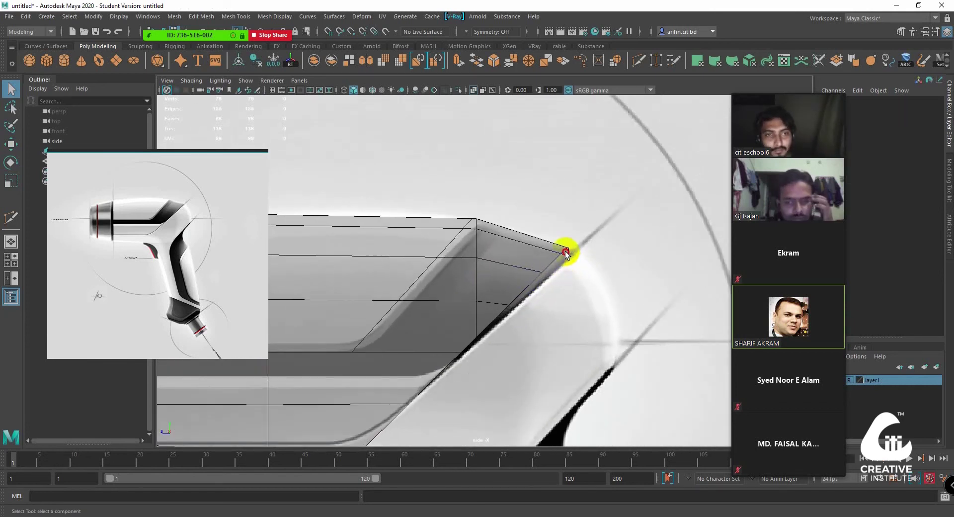
pyautogui.press('F11')
pyautogui.moveTo(494, 258)
pyautogui.keyDown('alt'); pyautogui.mouseDown(button='middle')
pyautogui.moveTo(588, 225)
pyautogui.moveTo(616, 184)
pyautogui.mouseUp(button='middle'); pyautogui.keyUp('alt')
pyautogui.moveTo(615, 183); pyautogui.dragTo(601, 178, button='right')
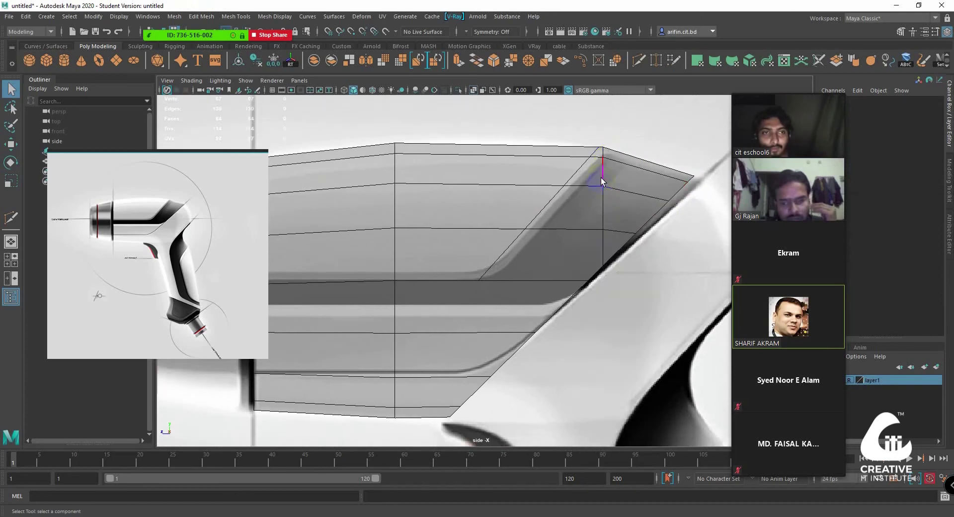
pyautogui.doubleClick(601, 177)
pyautogui.press('r')
pyautogui.hotkey('ctrl', 'Delete')
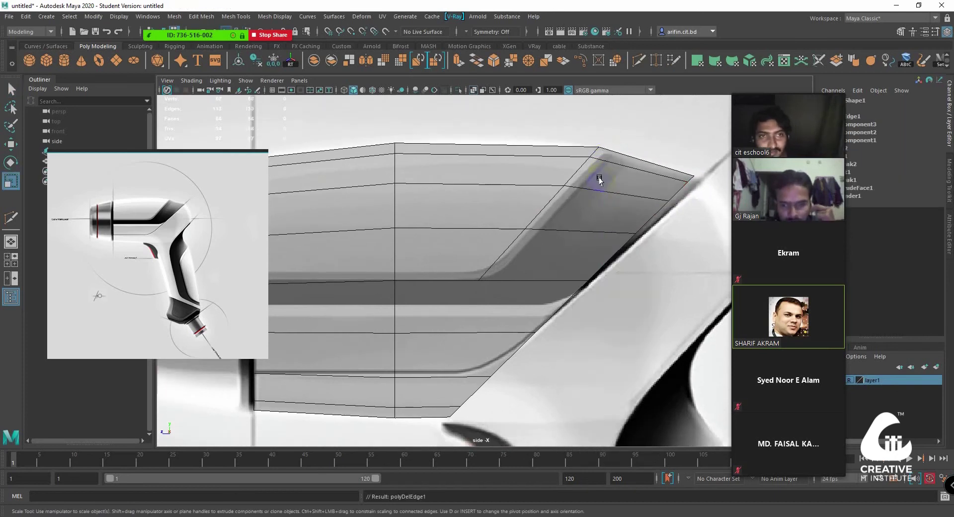
pyautogui.moveTo(635, 188)
pyautogui.keyDown('alt'); pyautogui.mouseDown(button='middle')
pyautogui.moveTo(626, 218)
pyautogui.moveTo(575, 273)
pyautogui.mouseUp(button='middle'); pyautogui.keyUp('alt')
pyautogui.keyDown('alt'); pyautogui.moveTo(575, 273); pyautogui.dragTo(545, 266, button='right'); pyautogui.keyUp('alt')
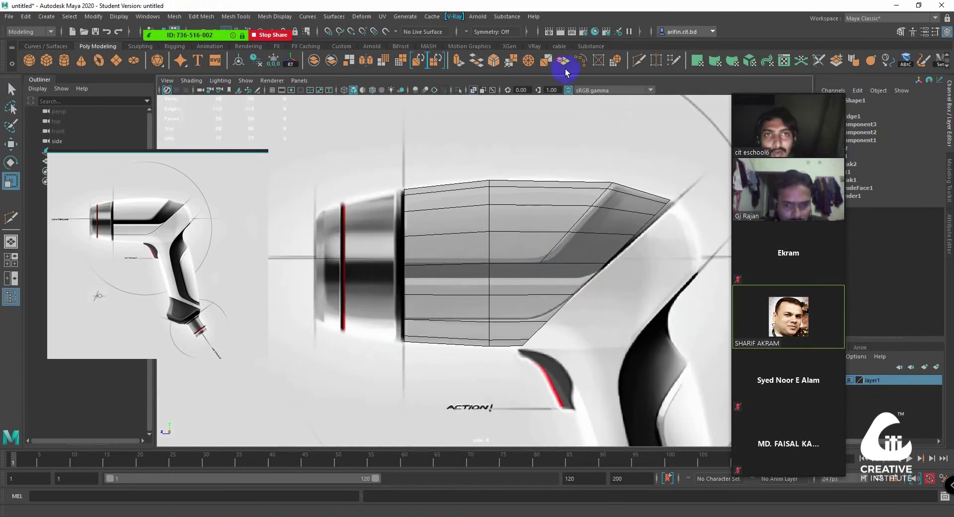
# Multi-Cut a horizontal edge across the barrel from its front edge to the rear edge
pyautogui.click(638, 60)
pyautogui.click(404, 277)
pyautogui.keyDown('alt'); pyautogui.moveTo(308, 296); pyautogui.dragTo(340, 294, button='right'); pyautogui.keyUp('alt')
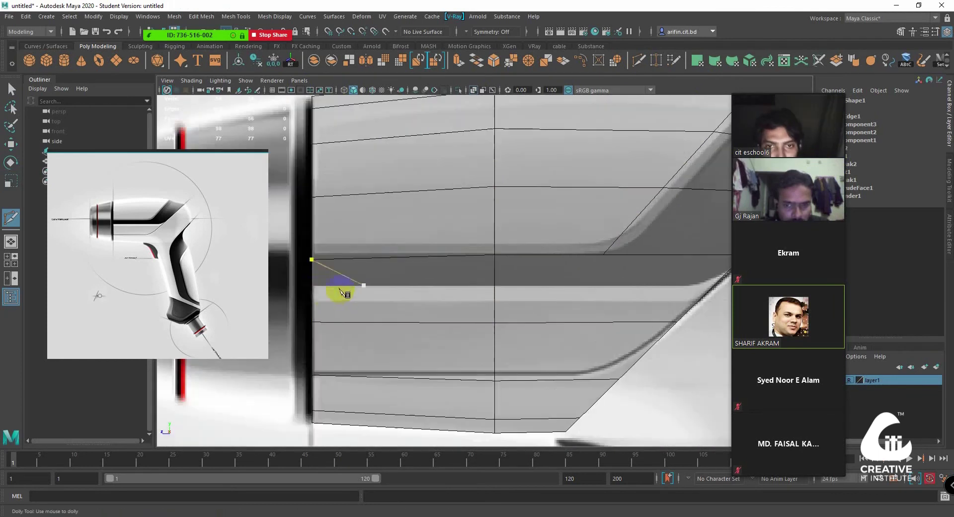
pyautogui.click(308, 287)
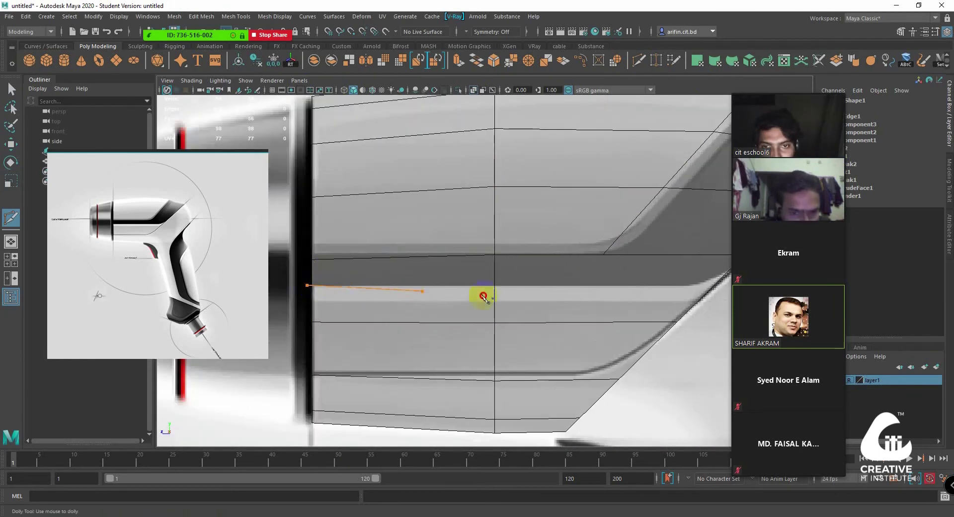
pyautogui.click(742, 299)
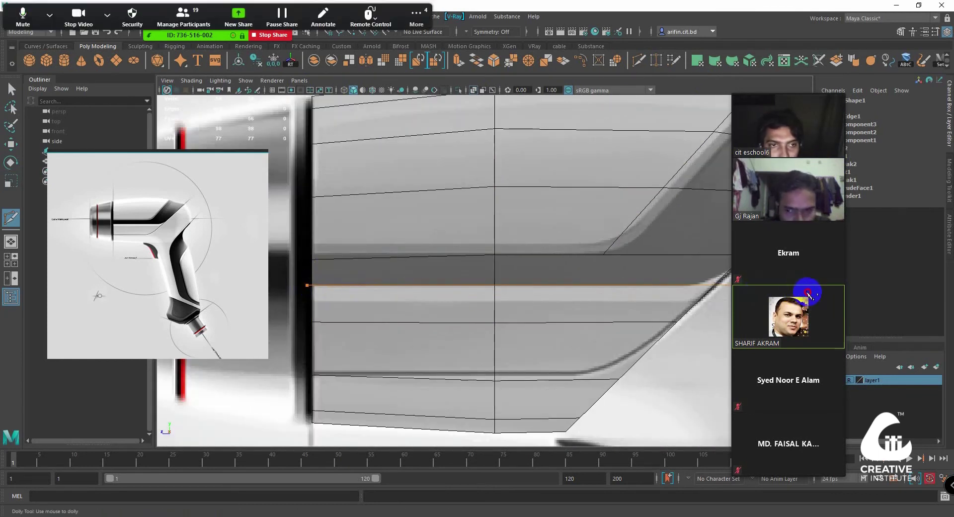
pyautogui.press('Return')
pyautogui.keyDown('alt'); pyautogui.moveTo(528, 304); pyautogui.dragTo(502, 286, button='middle'); pyautogui.keyUp('alt')
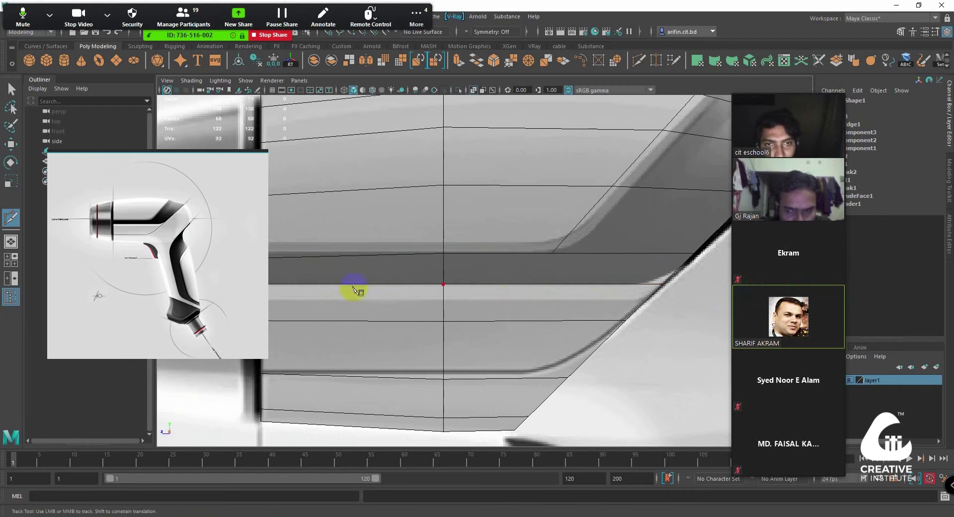
pyautogui.moveTo(788, 224)
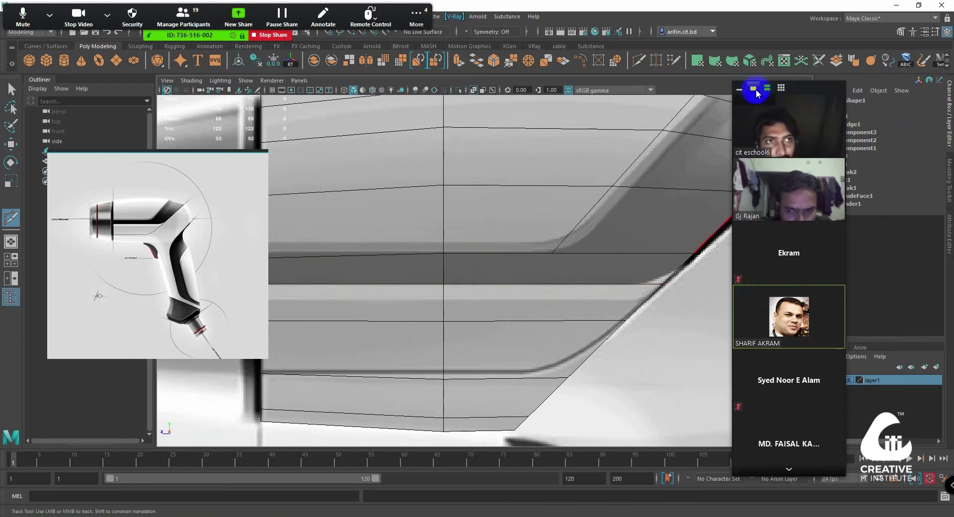
# Start a second cut anchored at the middle-band vertex, running toward the diagonal edge
pyautogui.click(753, 89)
pyautogui.moveTo(756, 94)
pyautogui.mouseDown()
pyautogui.moveTo(827, 15)
pyautogui.moveTo(557, 465)
pyautogui.moveTo(628, 463)
pyautogui.mouseUp()
pyautogui.keyDown('alt'); pyautogui.moveTo(581, 308); pyautogui.dragTo(582, 316, button='middle'); pyautogui.keyUp('alt')
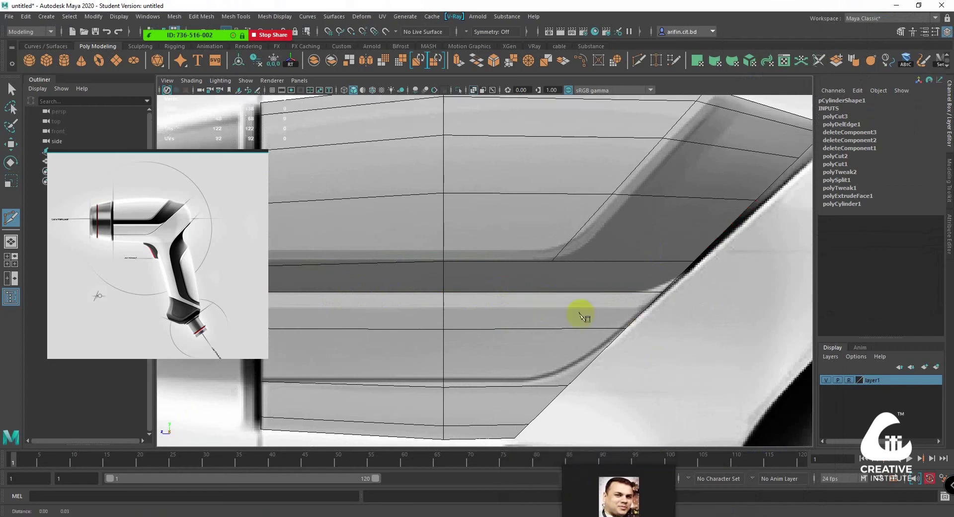
pyautogui.keyDown('alt'); pyautogui.moveTo(580, 313); pyautogui.dragTo(593, 277, button='right'); pyautogui.keyUp('alt')
pyautogui.click(462, 275)
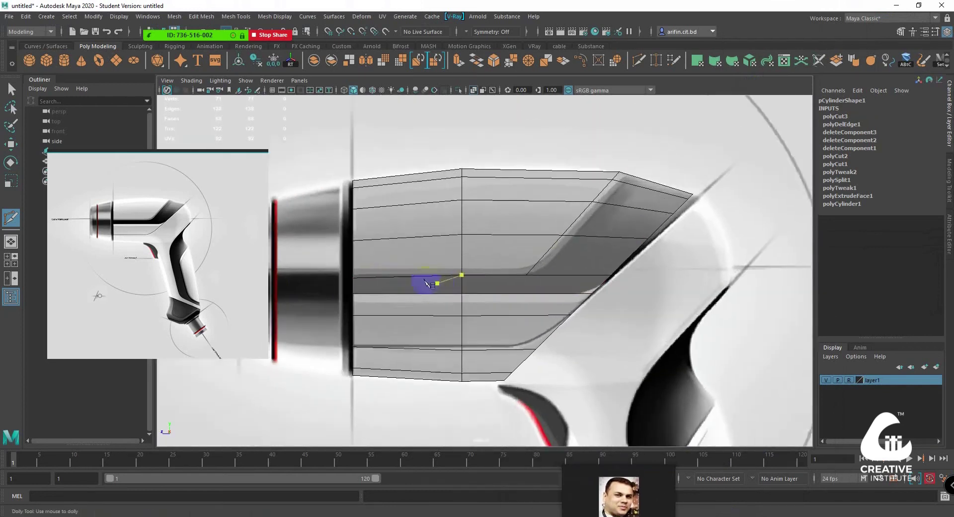
pyautogui.scroll(5, 426, 288)
pyautogui.keyDown('alt'); pyautogui.moveTo(426, 292); pyautogui.dragTo(630, 280, button='middle'); pyautogui.keyUp('alt')
pyautogui.scroll(1, 497, 299)
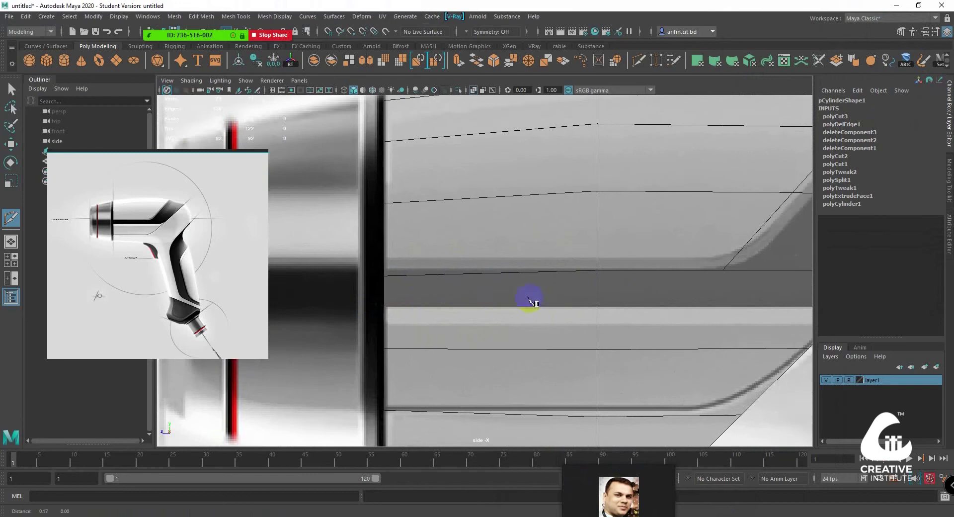
pyautogui.scroll(-1, 530, 301)
pyautogui.scroll(-1, 490, 279)
pyautogui.scroll(-3, 420, 273)
pyautogui.scroll(1, 507, 271)
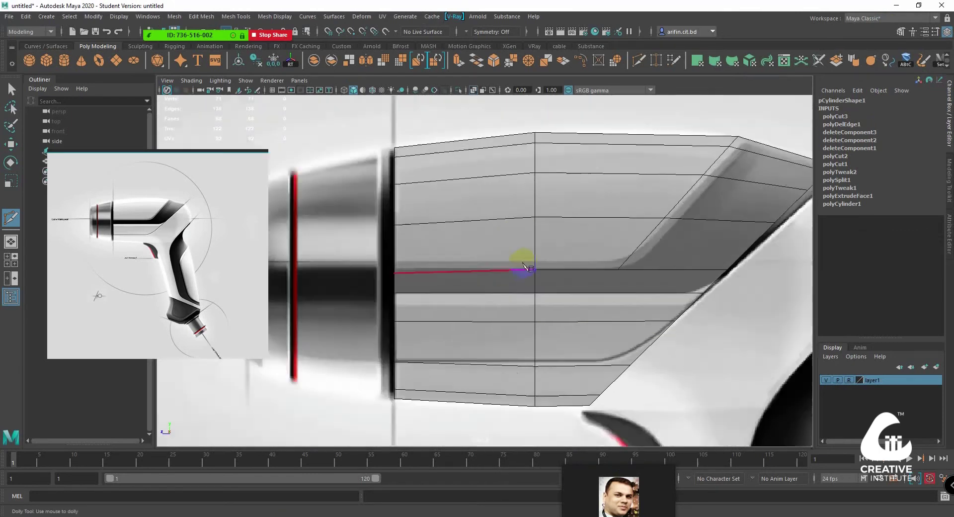
pyautogui.click(524, 264)
pyautogui.scroll(1, 524, 265)
pyautogui.keyDown('alt'); pyautogui.moveTo(524, 265); pyautogui.dragTo(438, 280, button='middle'); pyautogui.keyUp('alt')
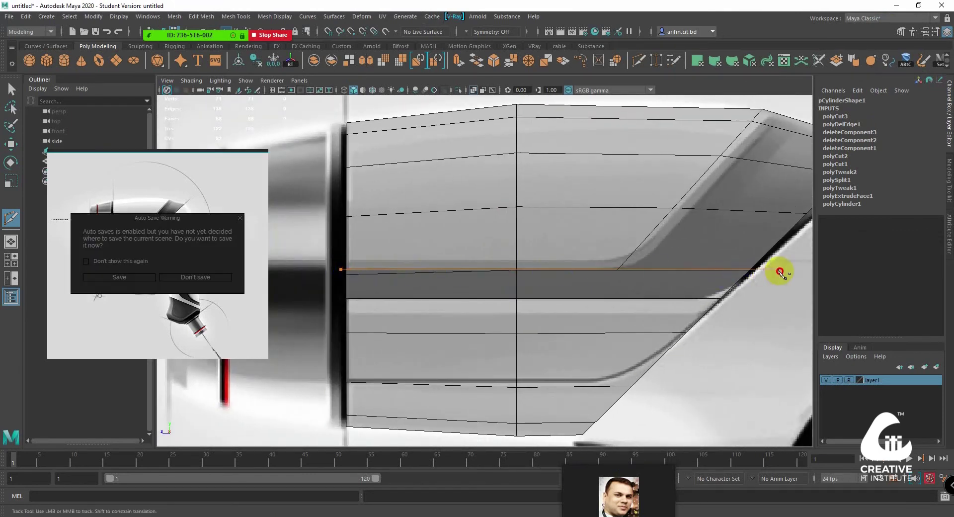
# Commit the cut and delete the short redundant edge on the middle band
pyautogui.press('Return')
pyautogui.press('q')
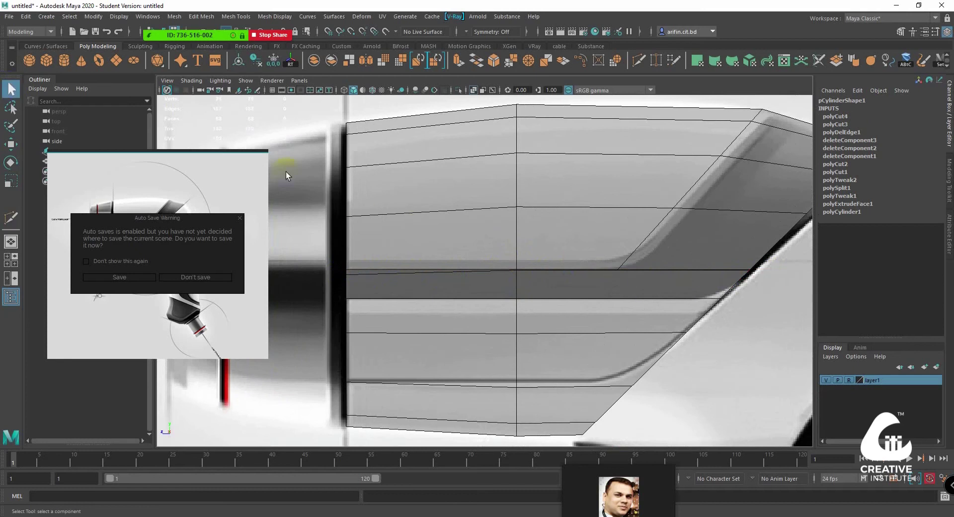
pyautogui.click(376, 272)
pyautogui.scroll(2, 580, 279)
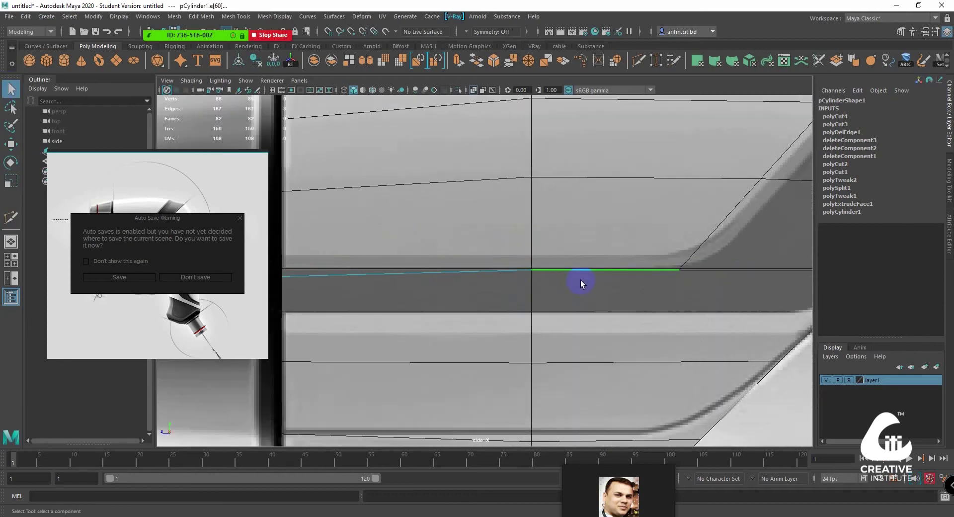
pyautogui.hotkey('ctrl', 'BackSpace')
# Select and frame the edge loop along the band, then return to perspective view
pyautogui.scroll(2, 695, 268)
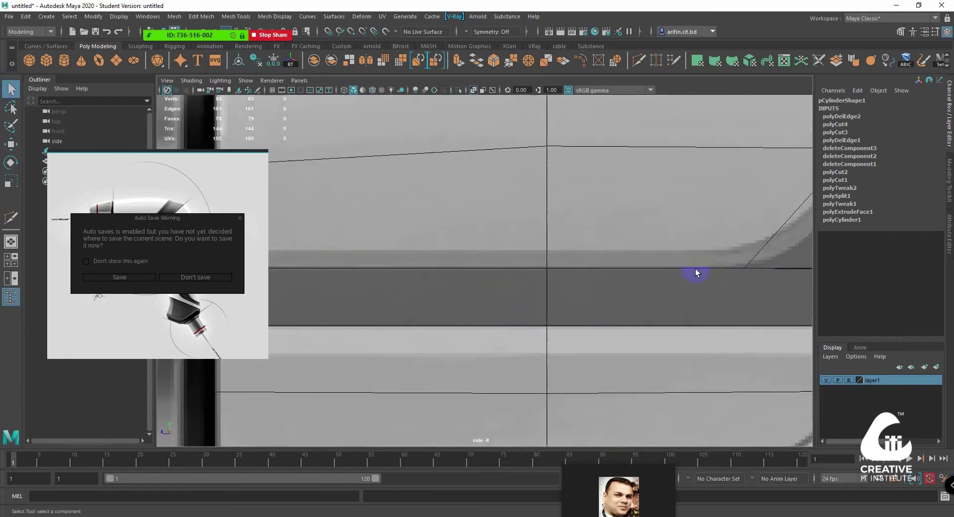
pyautogui.moveTo(696, 268)
pyautogui.keyDown('alt'); pyautogui.mouseDown(button='middle')
pyautogui.moveTo(711, 279)
pyautogui.moveTo(655, 225)
pyautogui.moveTo(616, 225)
pyautogui.mouseUp(button='middle'); pyautogui.keyUp('alt')
pyautogui.scroll(2, 711, 279)
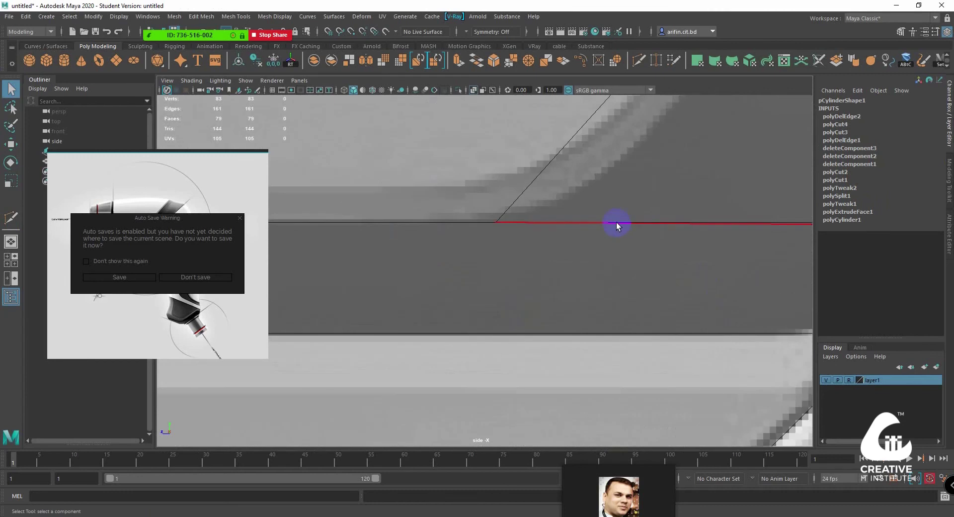
pyautogui.doubleClick(629, 224)
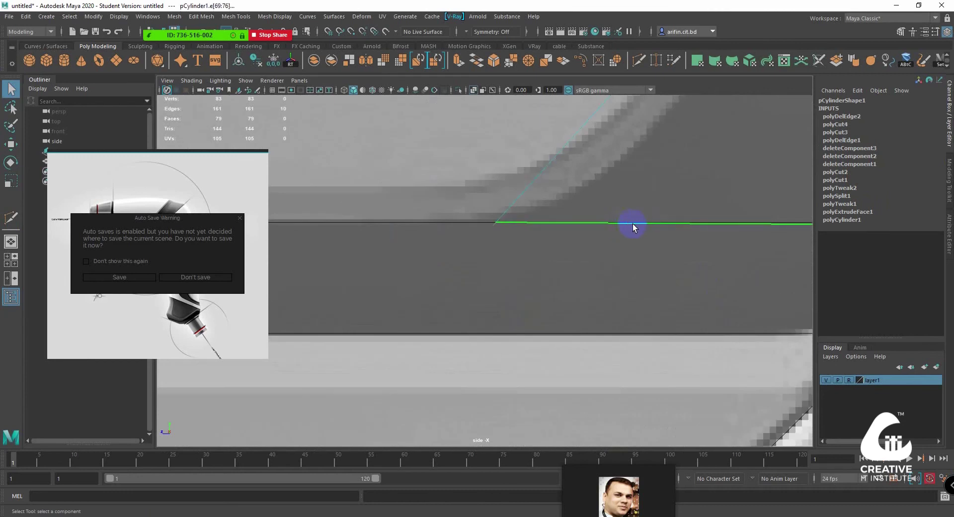
pyautogui.press('a')
pyautogui.scroll(5, 602, 255)
pyautogui.scroll(5, 543, 259)
pyautogui.scroll(-5, 526, 240)
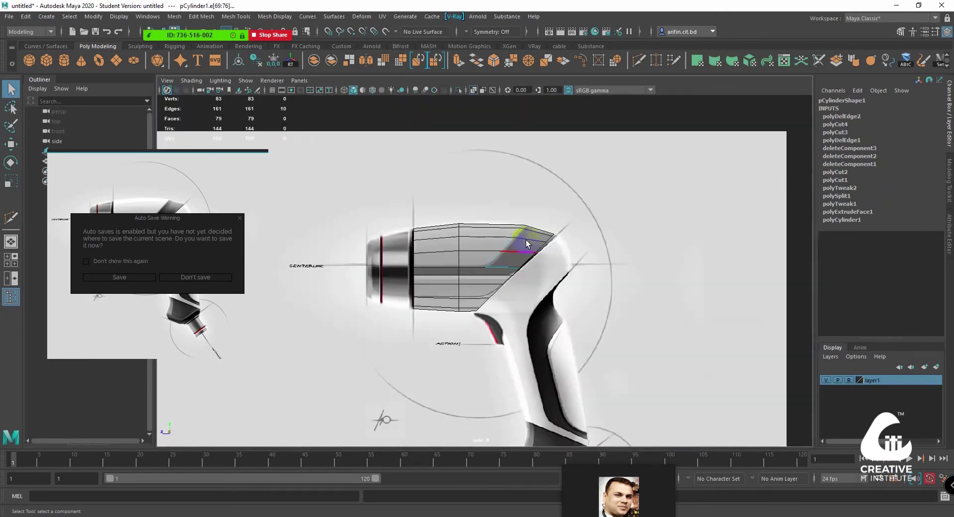
pyautogui.scroll(-5, 526, 240)
pyautogui.press('space')
pyautogui.press('space')
# Delete the three stray edges on the barrel's side
pyautogui.moveTo(626, 204)
pyautogui.keyDown('alt'); pyautogui.mouseDown()
pyautogui.moveTo(380, 238)
pyautogui.moveTo(375, 260)
pyautogui.moveTo(547, 271)
pyautogui.moveTo(494, 240)
pyautogui.moveTo(567, 219)
pyautogui.moveTo(642, 272)
pyautogui.moveTo(654, 270)
pyautogui.moveTo(642, 264)
pyautogui.mouseUp(); pyautogui.keyUp('alt')
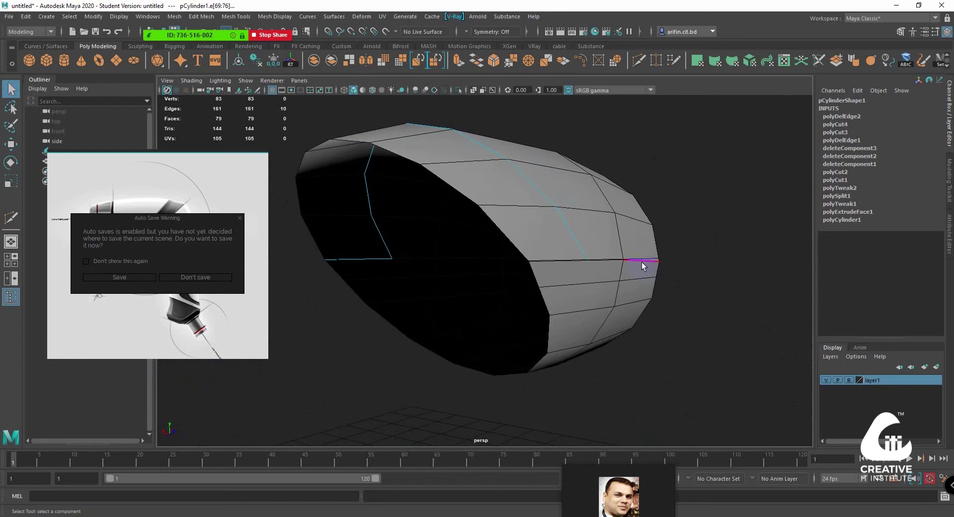
pyautogui.click(642, 261)
pyautogui.doubleClick(644, 261)
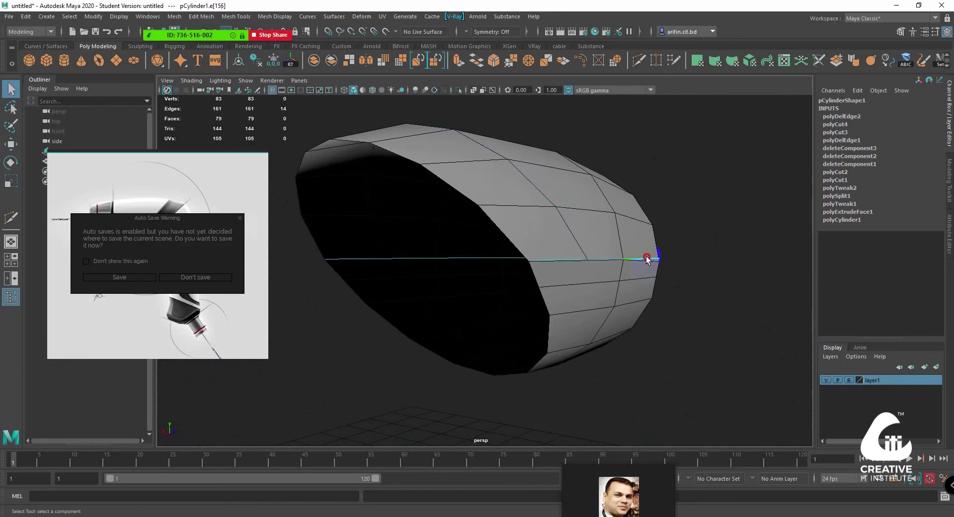
pyautogui.moveTo(646, 258)
pyautogui.keyDown('alt'); pyautogui.mouseDown()
pyautogui.moveTo(628, 259)
pyautogui.moveTo(662, 260)
pyautogui.moveTo(642, 267)
pyautogui.mouseUp(); pyautogui.keyUp('alt')
pyautogui.keyDown('shift'); pyautogui.click(617, 259); pyautogui.keyUp('shift')
pyautogui.scroll(3, 609, 275)
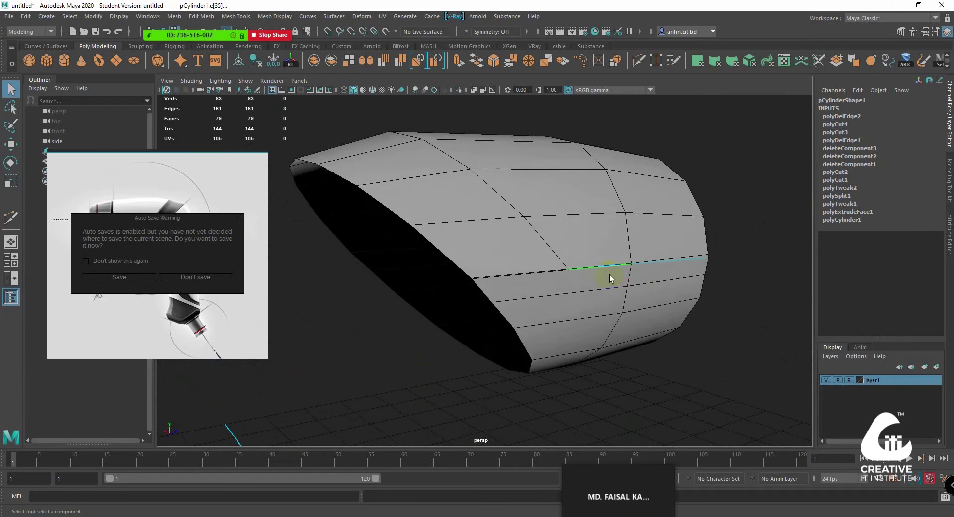
pyautogui.scroll(4, 604, 272)
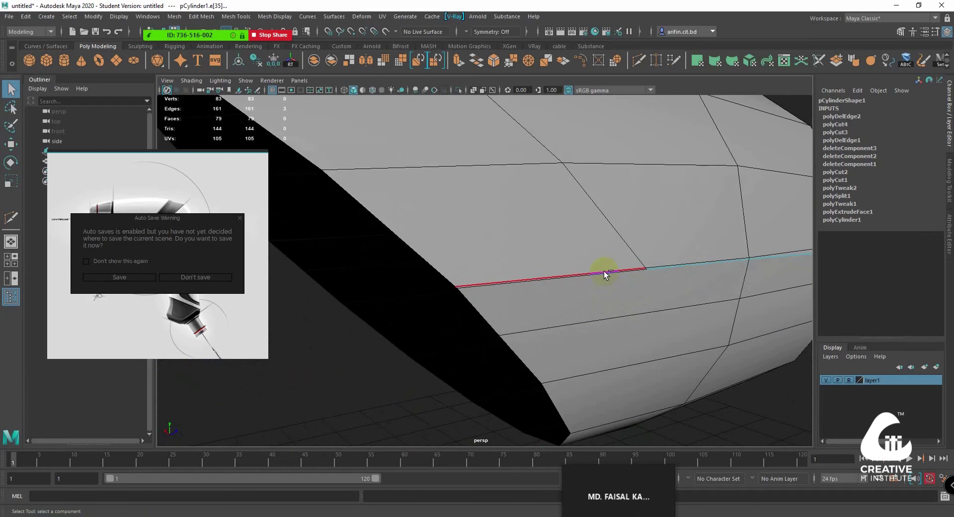
pyautogui.press('Delete')
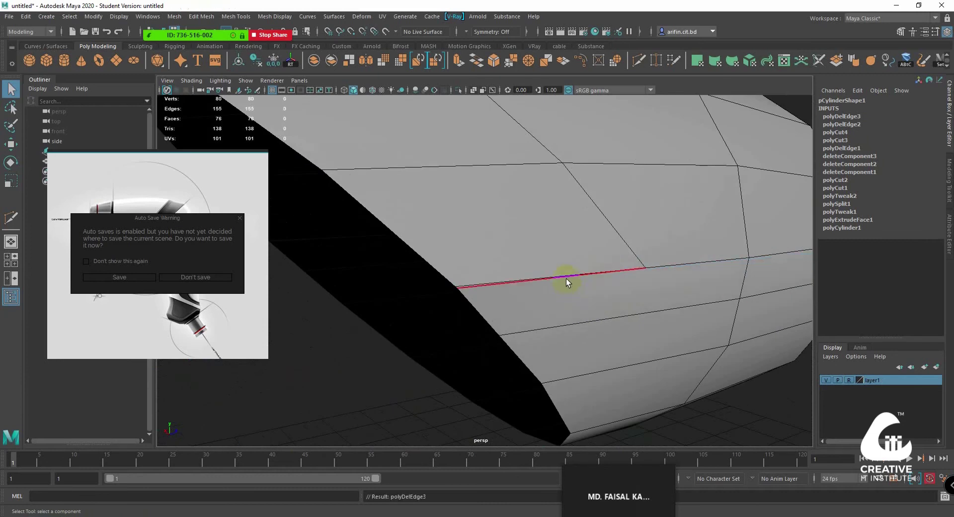
# Check the mesh in smooth preview and delete the curved edge loop
pyautogui.click(565, 279)
pyautogui.scroll(3, 606, 281)
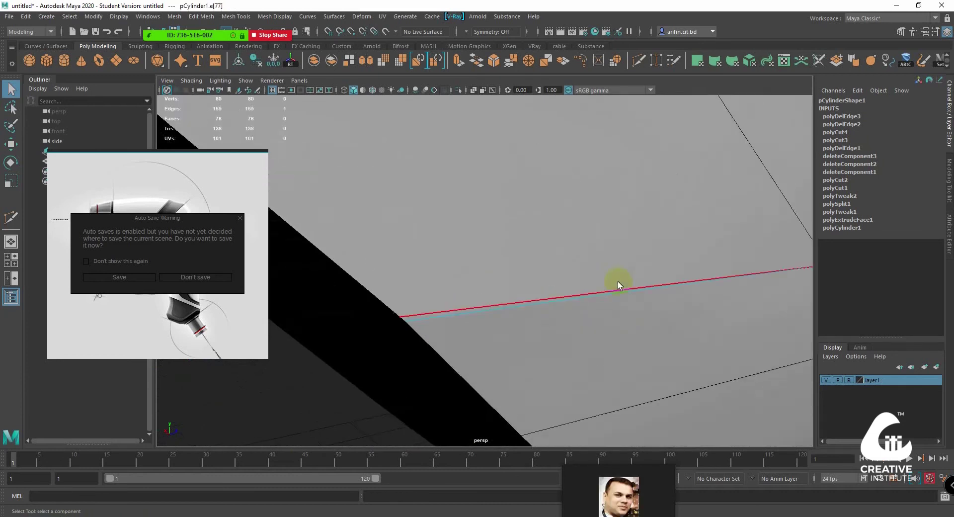
pyautogui.scroll(-3, 618, 281)
pyautogui.doubleClick(659, 243)
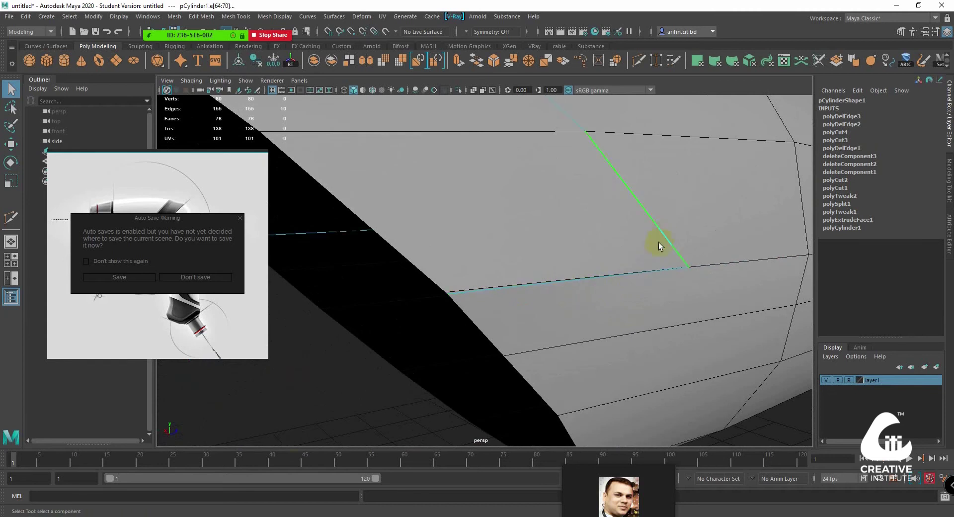
pyautogui.press('3')
pyautogui.keyDown('alt'); pyautogui.moveTo(626, 271); pyautogui.dragTo(483, 284); pyautogui.keyUp('alt')
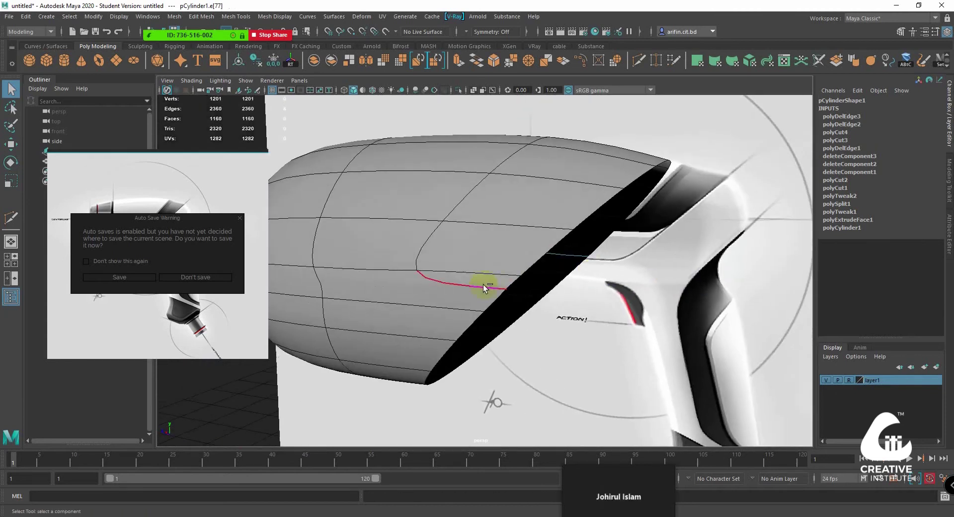
pyautogui.click(483, 284)
pyautogui.hotkey('ctrl', 'Delete')
# Delete the triangle-fan cap faces at the cylinder's end, leaving 44 faces
pyautogui.moveTo(530, 288)
pyautogui.keyDown('alt'); pyautogui.mouseDown()
pyautogui.moveTo(637, 249)
pyautogui.moveTo(526, 262)
pyautogui.moveTo(720, 277)
pyautogui.moveTo(550, 249)
pyautogui.mouseUp(); pyautogui.keyUp('alt')
pyautogui.moveTo(451, 247); pyautogui.dragTo(449, 273, button='right')
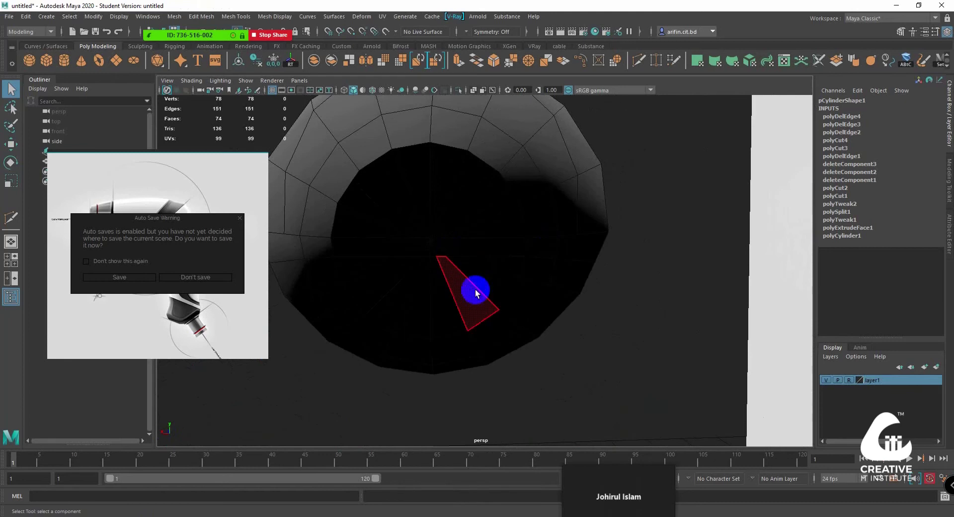
pyautogui.moveTo(504, 296)
pyautogui.mouseDown()
pyautogui.moveTo(385, 202)
pyautogui.moveTo(402, 198)
pyautogui.moveTo(429, 267)
pyautogui.moveTo(530, 252)
pyautogui.moveTo(526, 267)
pyautogui.mouseUp()
pyautogui.press('Delete')
pyautogui.moveTo(580, 243)
pyautogui.keyDown('alt'); pyautogui.mouseDown()
pyautogui.moveTo(522, 229)
pyautogui.moveTo(537, 238)
pyautogui.mouseUp(); pyautogui.keyUp('alt')
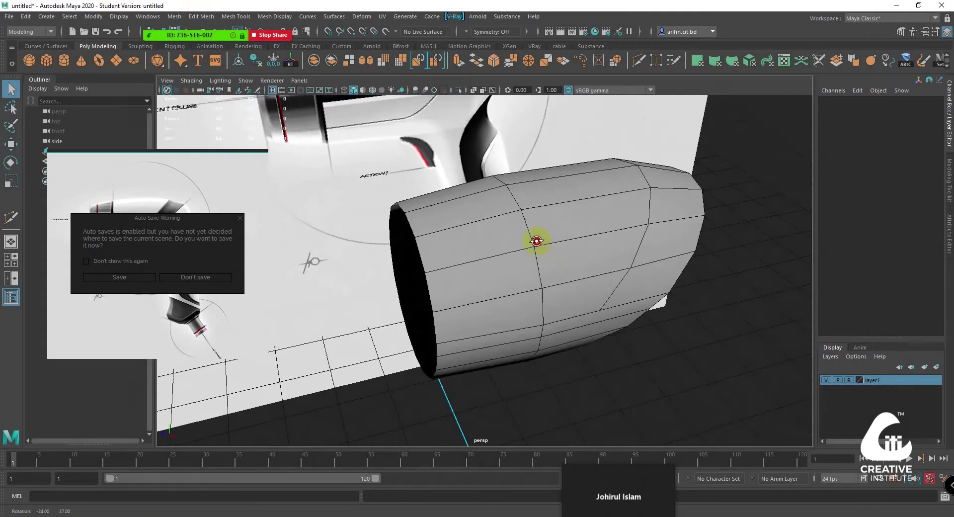
# Select pCylinder1 and zoom the side panel in on the barrel over the drill sketch
pyautogui.moveTo(553, 217); pyautogui.dragTo(601, 205, button='right')
pyautogui.moveTo(687, 412)
pyautogui.keyDown('alt'); pyautogui.mouseDown()
pyautogui.moveTo(617, 396)
pyautogui.moveTo(630, 383)
pyautogui.mouseUp(); pyautogui.keyUp('alt')
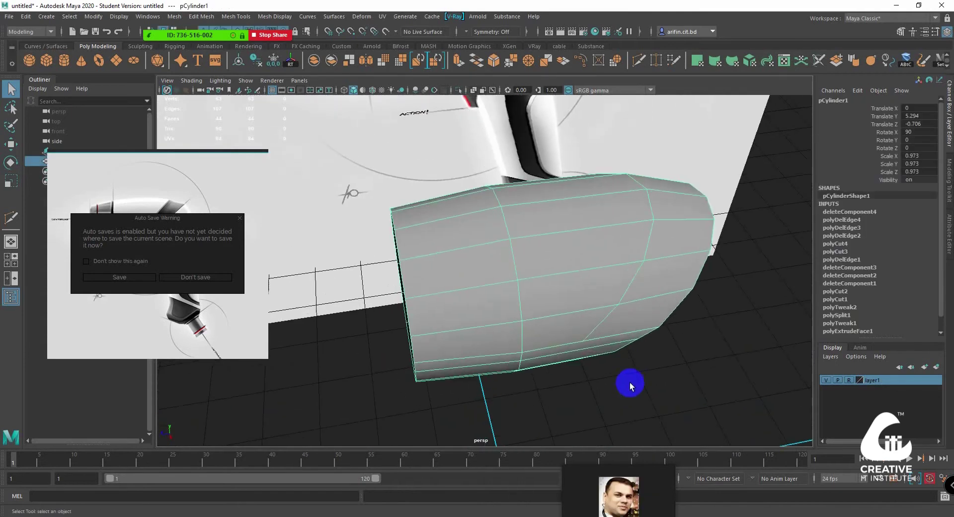
pyautogui.press('space')
pyautogui.press('space')
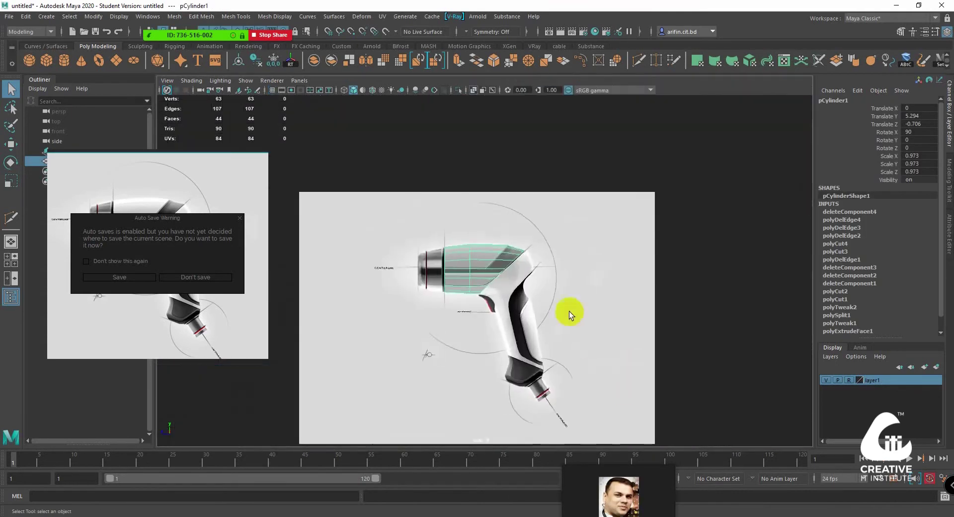
pyautogui.scroll(2, 572, 314)
pyautogui.scroll(2, 607, 298)
pyautogui.scroll(2, 582, 266)
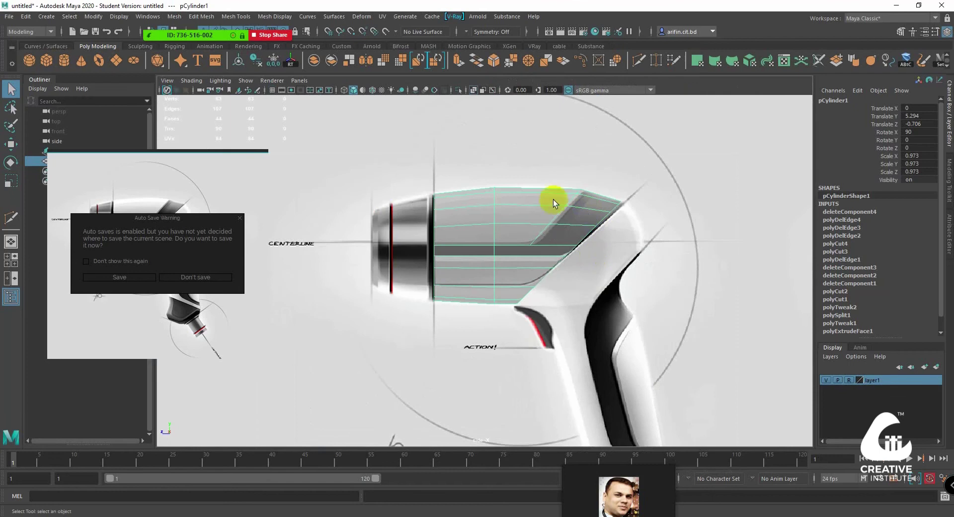
pyautogui.scroll(2, 607, 226)
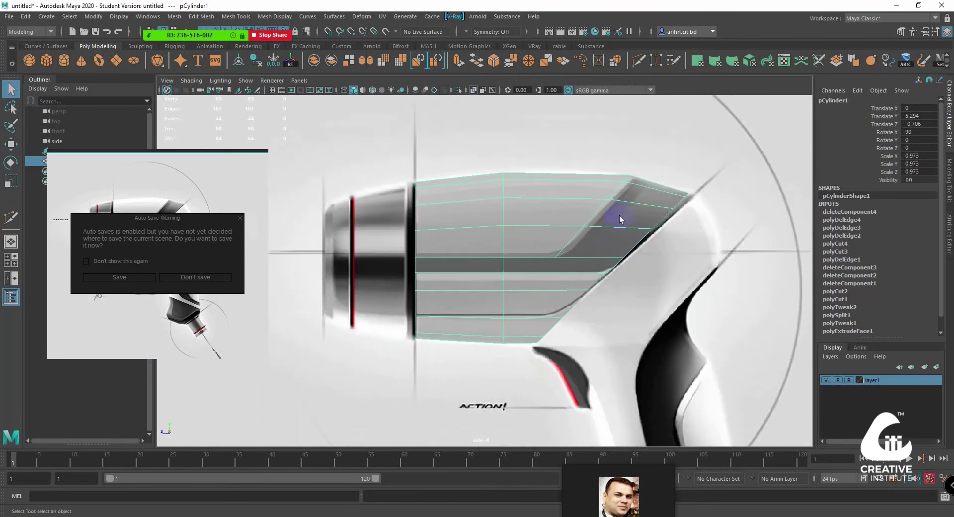
pyautogui.scroll(1, 554, 249)
pyautogui.scroll(1, 556, 226)
pyautogui.scroll(1, 550, 230)
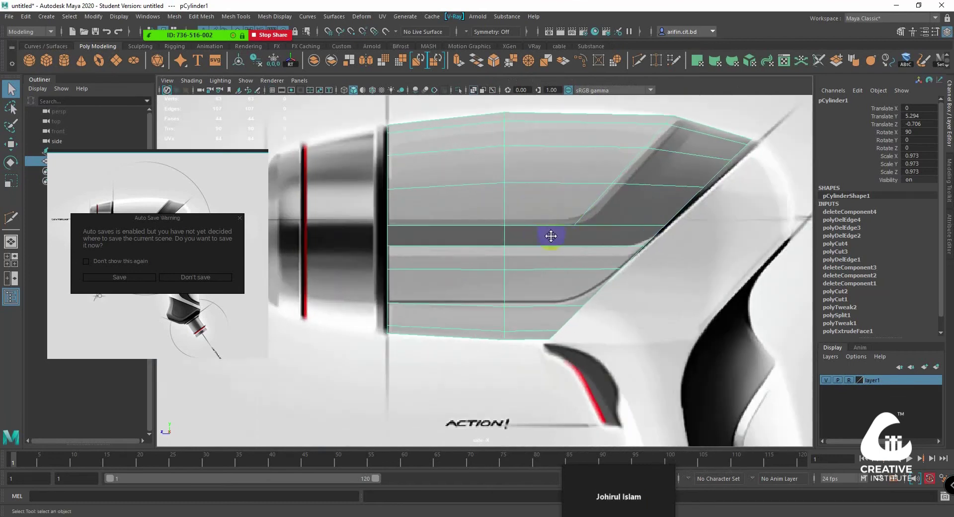
pyautogui.scroll(1, 550, 249)
pyautogui.scroll(1, 527, 253)
pyautogui.scroll(1, 498, 238)
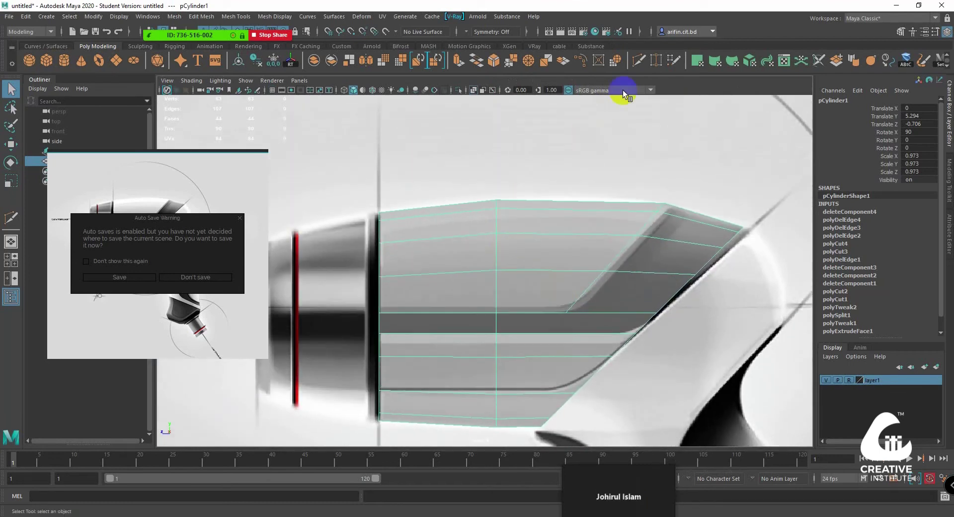
# Activate Multi-Cut, frame the barrel closer in side view, and show the Modeling Toolkit
pyautogui.click(639, 60)
pyautogui.scroll(2, 438, 271)
pyautogui.scroll(-1, 503, 220)
pyautogui.scroll(-3, 503, 220)
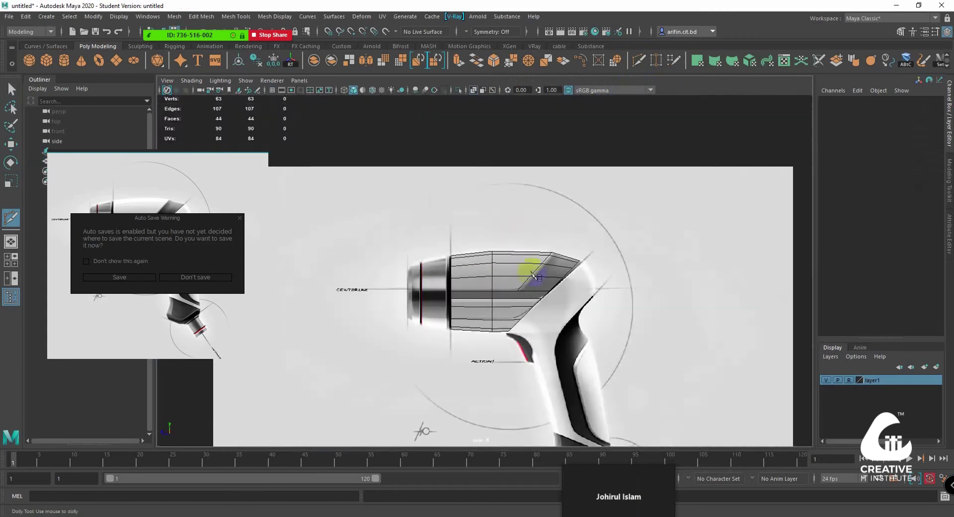
pyautogui.scroll(3, 607, 260)
pyautogui.scroll(2, 690, 227)
pyautogui.scroll(1, 572, 224)
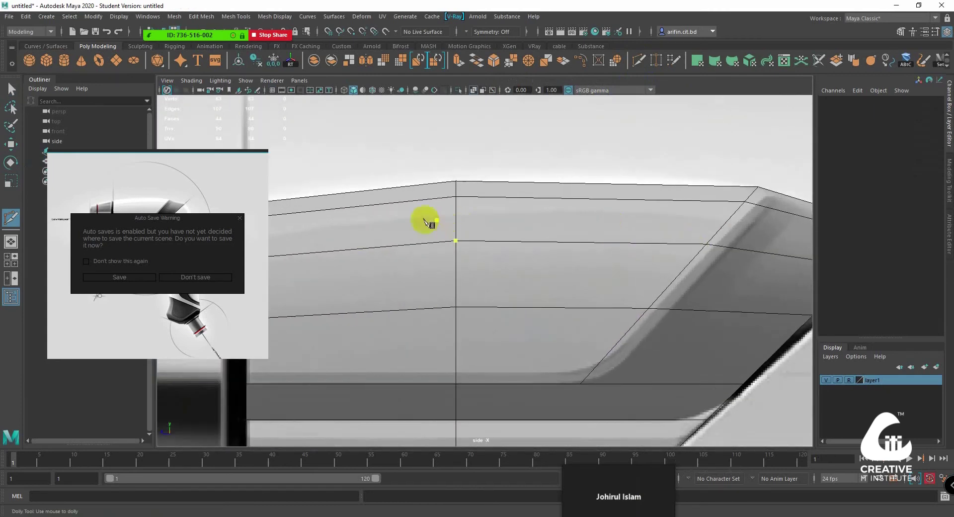
pyautogui.click(456, 198)
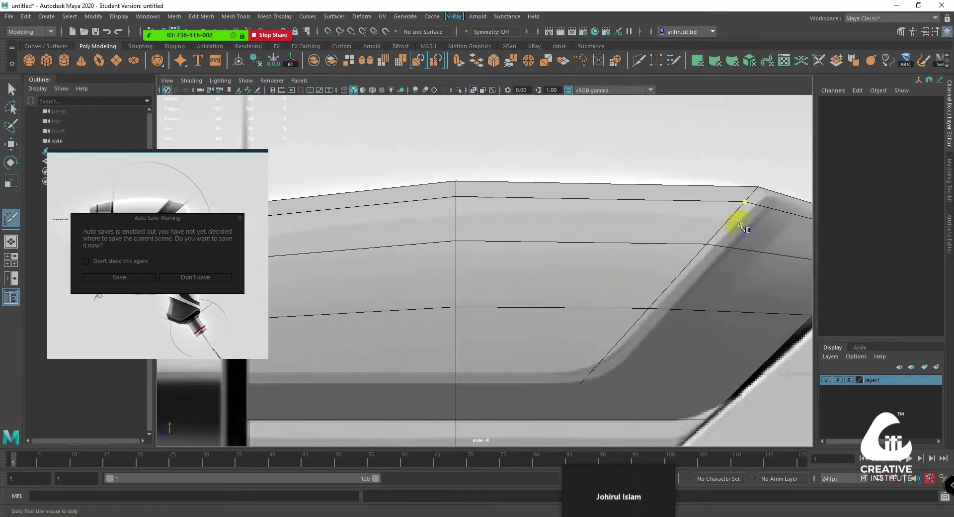
pyautogui.keyDown('alt'); pyautogui.moveTo(744, 228); pyautogui.dragTo(696, 243, button='right'); pyautogui.keyUp('alt')
pyautogui.keyDown('alt'); pyautogui.moveTo(553, 265); pyautogui.dragTo(611, 234, button='right'); pyautogui.keyUp('alt')
pyautogui.scroll(2, 618, 230)
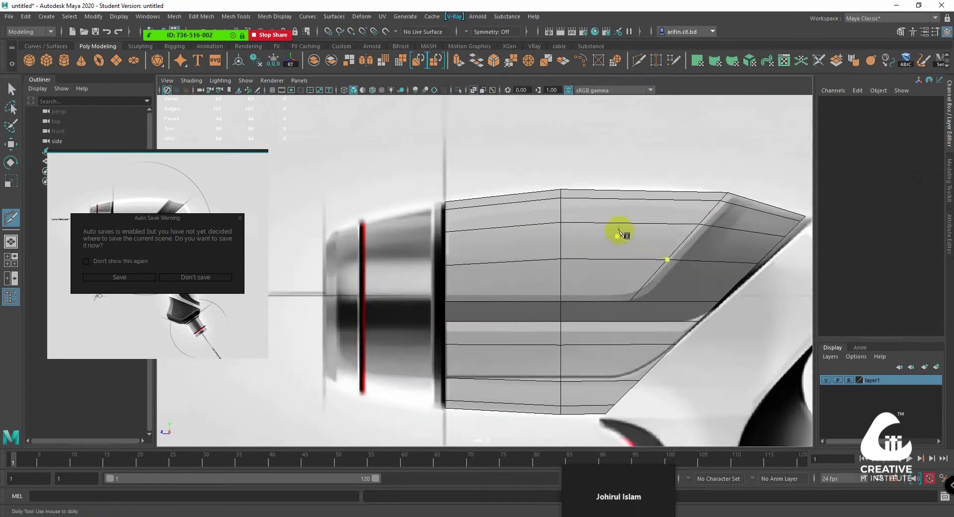
pyautogui.keyDown('alt'); pyautogui.moveTo(618, 229); pyautogui.dragTo(732, 223, button='middle'); pyautogui.keyUp('alt')
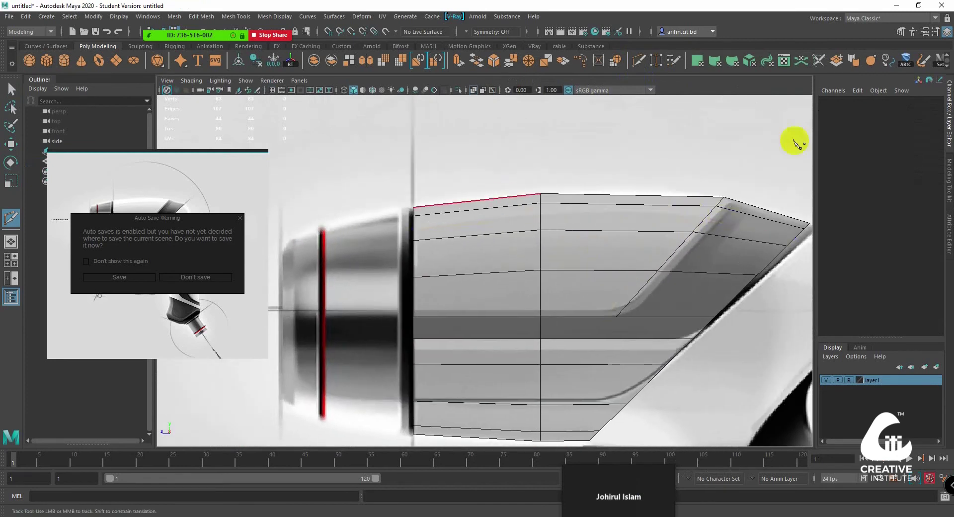
pyautogui.click(901, 31)
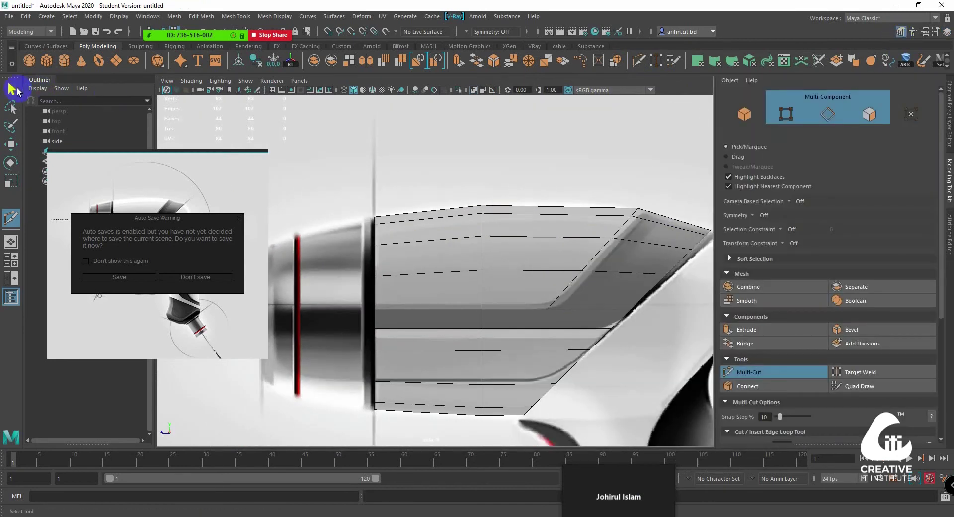
# Freeze the barrel cylinder's transforms to zero translate/rotate and scale 1
pyautogui.click(11, 89)
pyautogui.moveTo(454, 253)
pyautogui.mouseDown(button='right')
pyautogui.moveTo(486, 219)
pyautogui.moveTo(520, 217)
pyautogui.mouseUp(button='right')
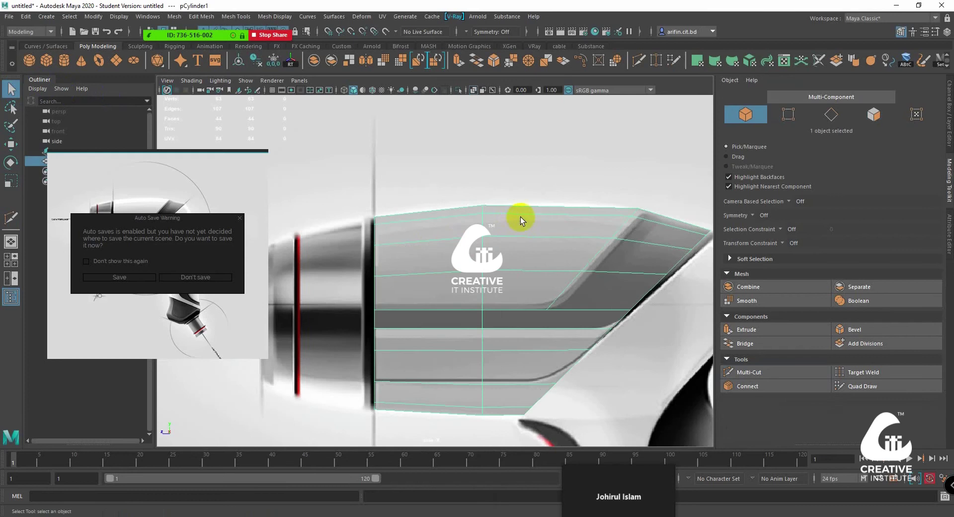
pyautogui.click(949, 104)
pyautogui.click(903, 91)
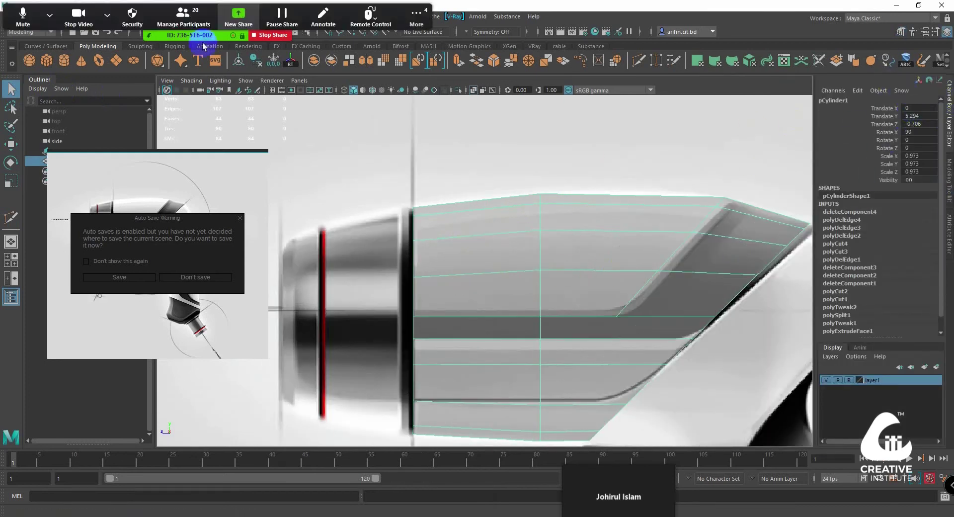
pyautogui.click(273, 62)
pyautogui.keyDown('alt'); pyautogui.moveTo(577, 261); pyautogui.dragTo(526, 225, button='middle'); pyautogui.keyUp('alt')
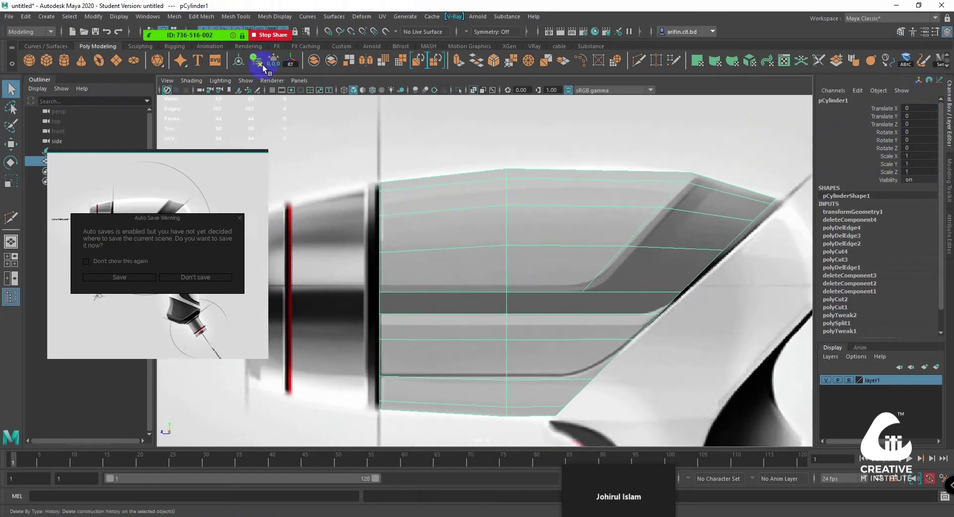
# Delete the cylinder's construction history to leave a clean mesh
pyautogui.click(263, 69)
pyautogui.keyDown('alt'); pyautogui.moveTo(564, 258); pyautogui.dragTo(519, 207, button='middle'); pyautogui.keyUp('alt')
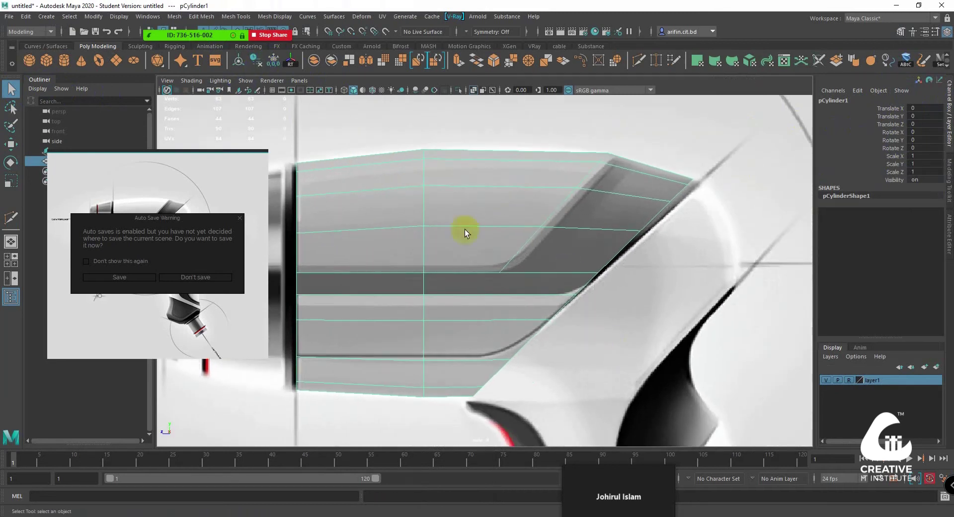
pyautogui.keyDown('alt'); pyautogui.moveTo(459, 356); pyautogui.dragTo(492, 337, button='middle'); pyautogui.keyUp('alt')
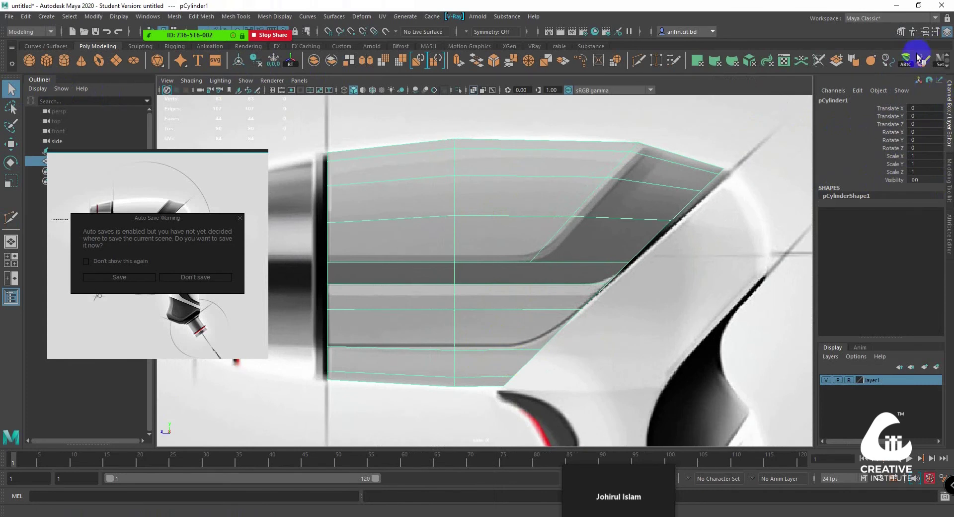
pyautogui.click(900, 32)
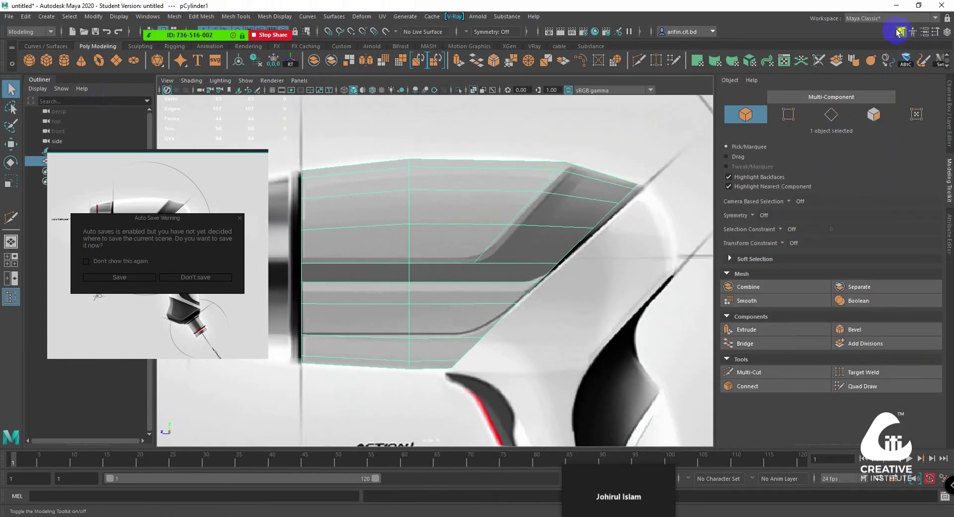
# Set Modeling Toolkit symmetry to Object X
pyautogui.click(756, 217)
pyautogui.click(776, 232)
pyautogui.keyDown('alt'); pyautogui.moveTo(468, 228); pyautogui.dragTo(559, 216, button='middle'); pyautogui.keyUp('alt')
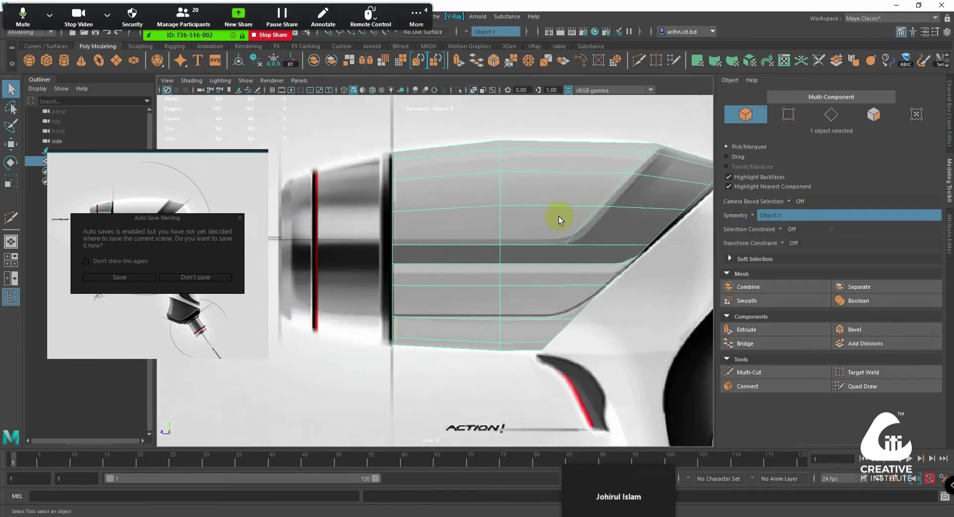
pyautogui.scroll(2, 548, 216)
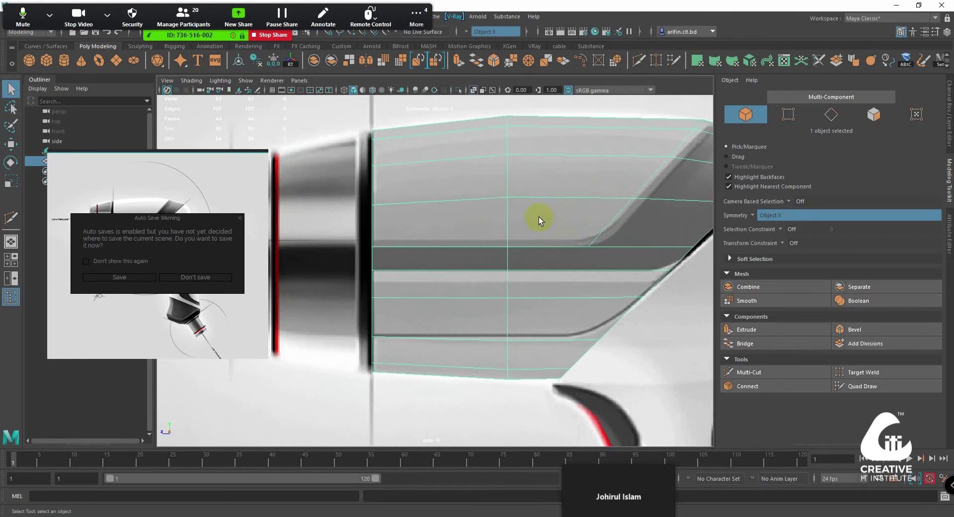
# Cut a horizontal edge across the lower barrel and select the new edge loop
pyautogui.click(640, 60)
pyautogui.scroll(2, 455, 409)
pyautogui.scroll(2, 455, 409)
pyautogui.keyDown('alt'); pyautogui.moveTo(404, 283); pyautogui.dragTo(318, 282, button='middle'); pyautogui.keyUp('alt')
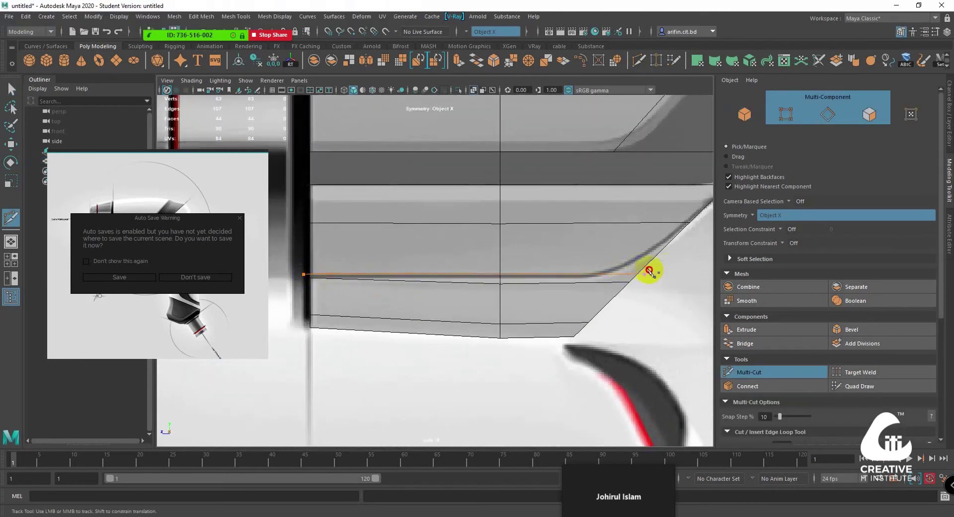
pyautogui.click(685, 273)
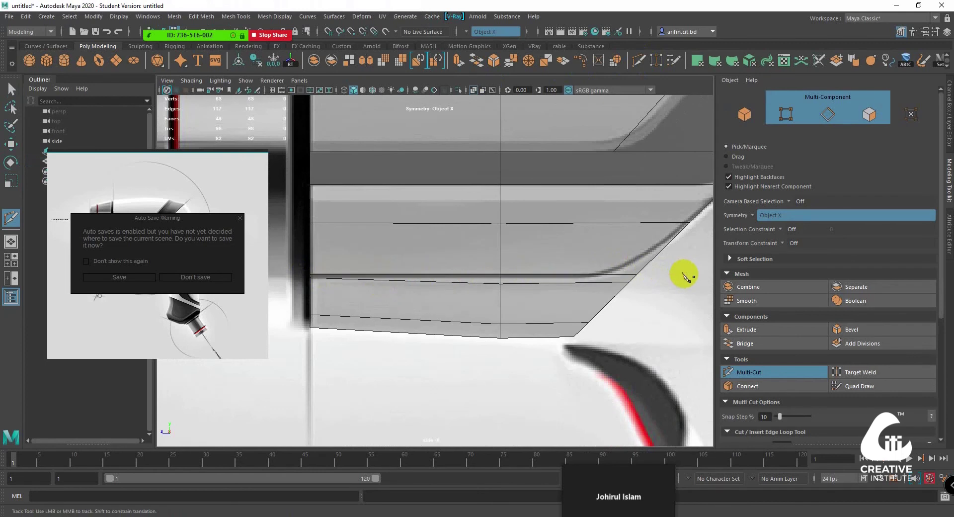
pyautogui.press('Return')
pyautogui.click(9, 91)
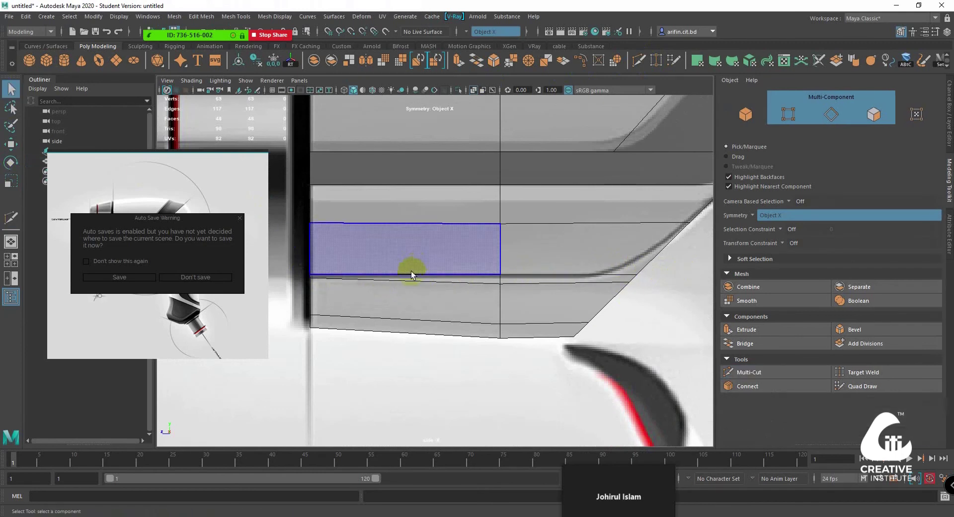
pyautogui.click(410, 281)
pyautogui.moveTo(406, 284); pyautogui.dragTo(401, 225, button='right')
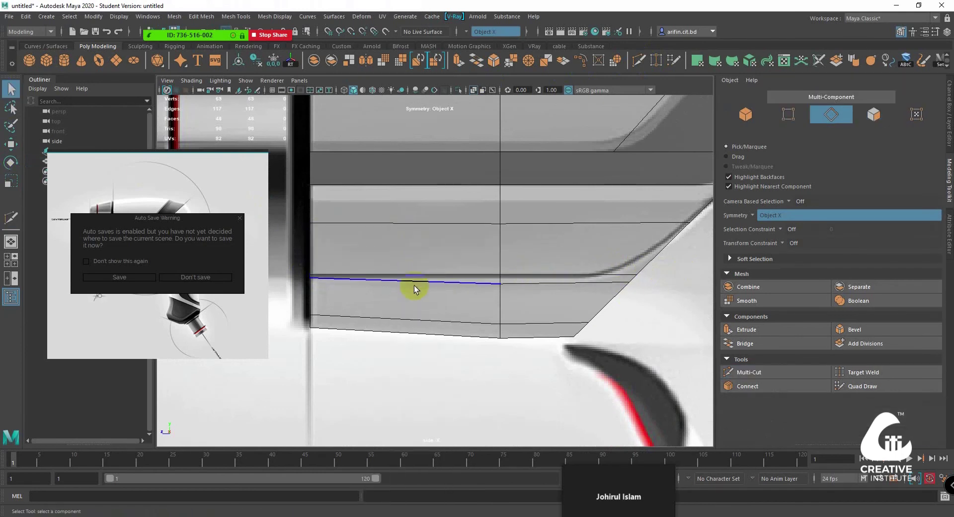
pyautogui.doubleClick(371, 281)
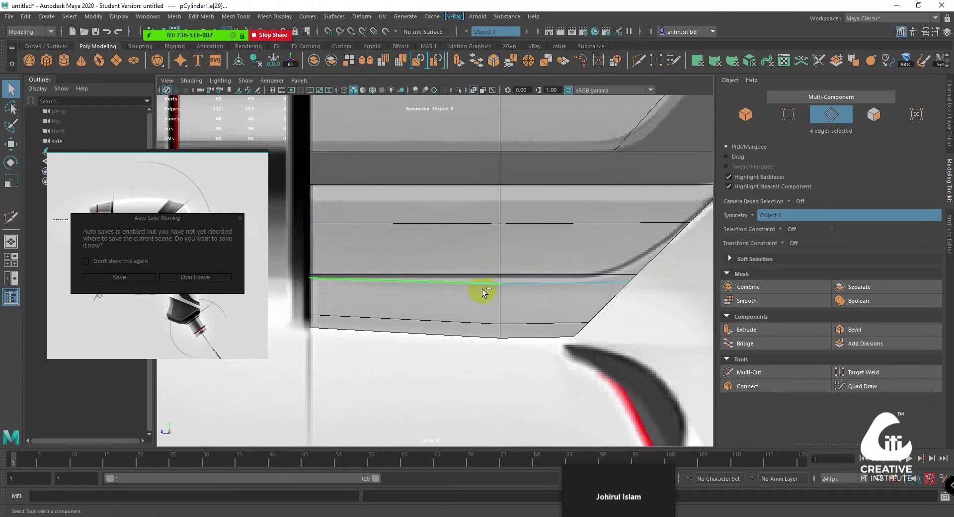
# Delete the newly added edge loop and select the vertex pair where the slant meets the band
pyautogui.hotkey('ctrl', 'Delete')
pyautogui.scroll(-5, 509, 265)
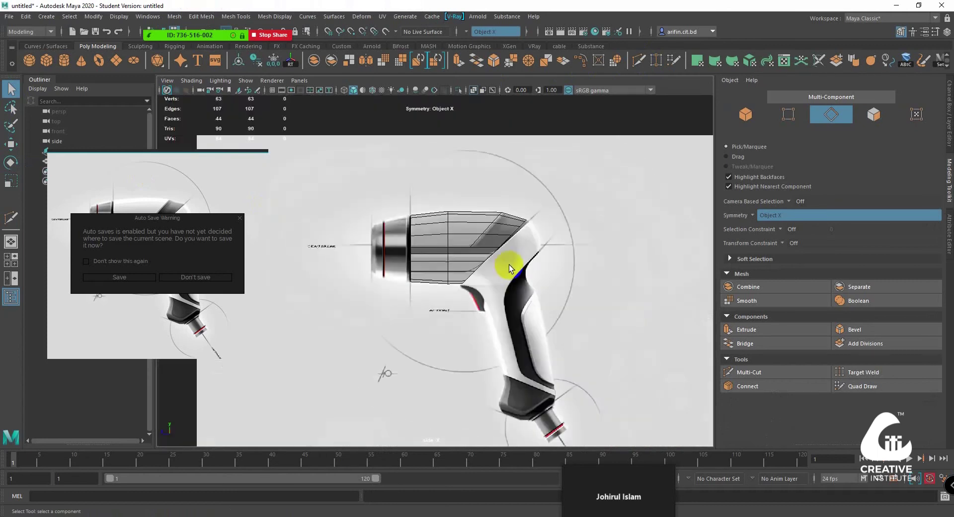
pyautogui.scroll(-2, 509, 265)
pyautogui.scroll(5, 548, 260)
pyautogui.scroll(-2, 548, 277)
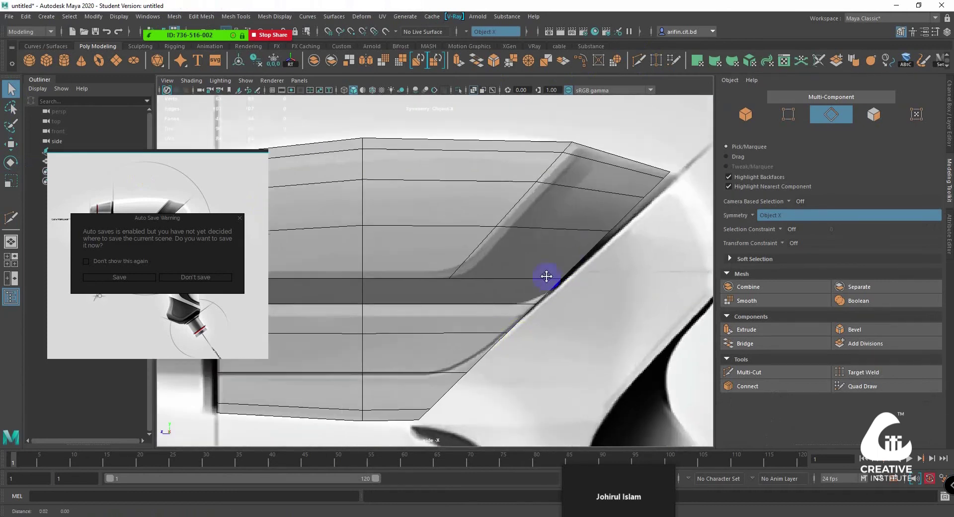
pyautogui.keyDown('alt'); pyautogui.moveTo(547, 278); pyautogui.dragTo(536, 269, button='middle'); pyautogui.keyUp('alt')
pyautogui.moveTo(529, 273); pyautogui.dragTo(454, 245, button='right')
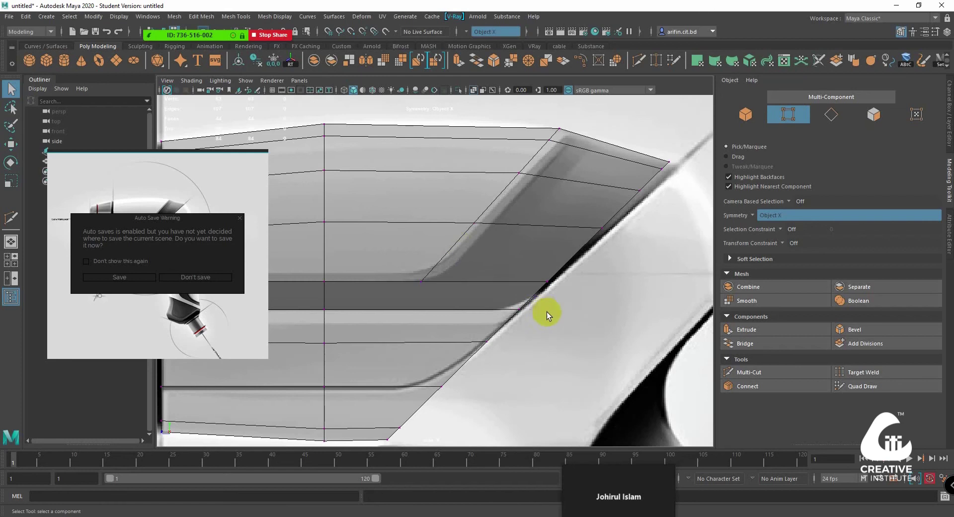
pyautogui.keyDown('alt'); pyautogui.moveTo(547, 312); pyautogui.dragTo(553, 311, button='middle'); pyautogui.keyUp('alt')
pyautogui.moveTo(489, 287); pyautogui.dragTo(506, 300)
pyautogui.press('w')
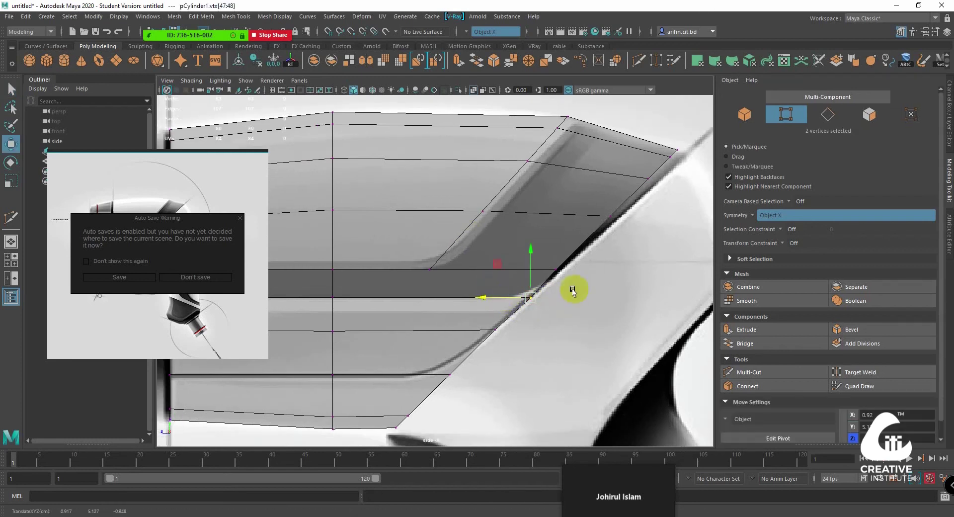
# Slide the upper slanted-edge vertex right onto the sketch line, undoing a trial middle-vertex nudge
pyautogui.moveTo(573, 291); pyautogui.dragTo(540, 262)
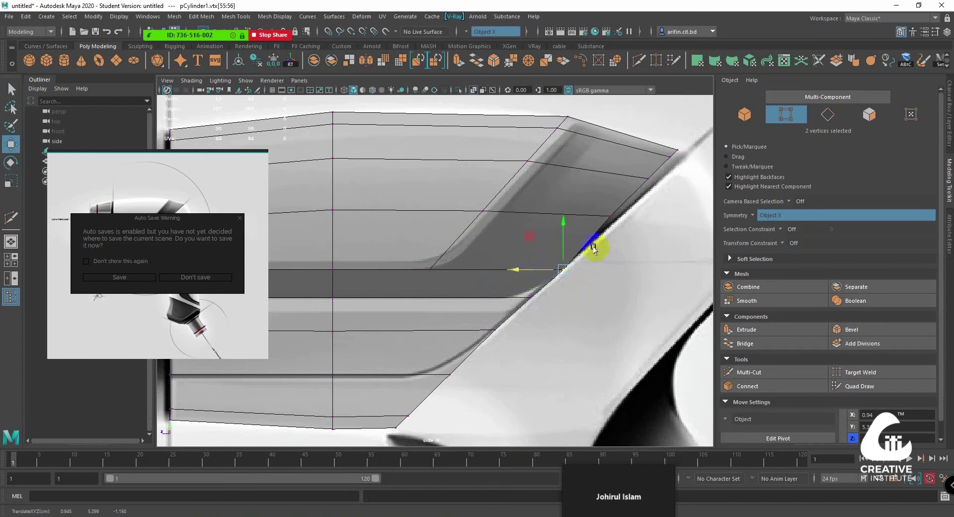
pyautogui.keyDown('alt'); pyautogui.moveTo(594, 248); pyautogui.dragTo(477, 286, button='middle'); pyautogui.keyUp('alt')
pyautogui.click(433, 264)
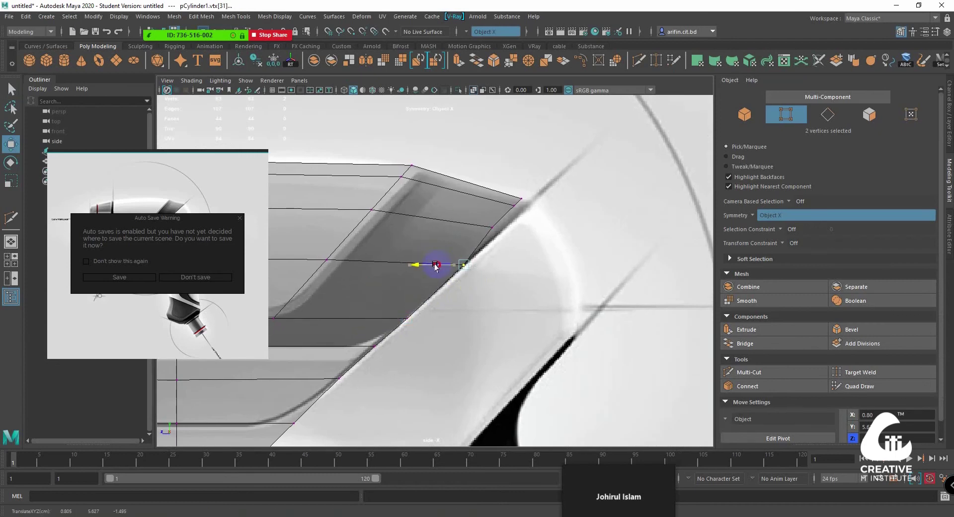
pyautogui.click(496, 235)
pyautogui.moveTo(463, 226); pyautogui.dragTo(476, 229)
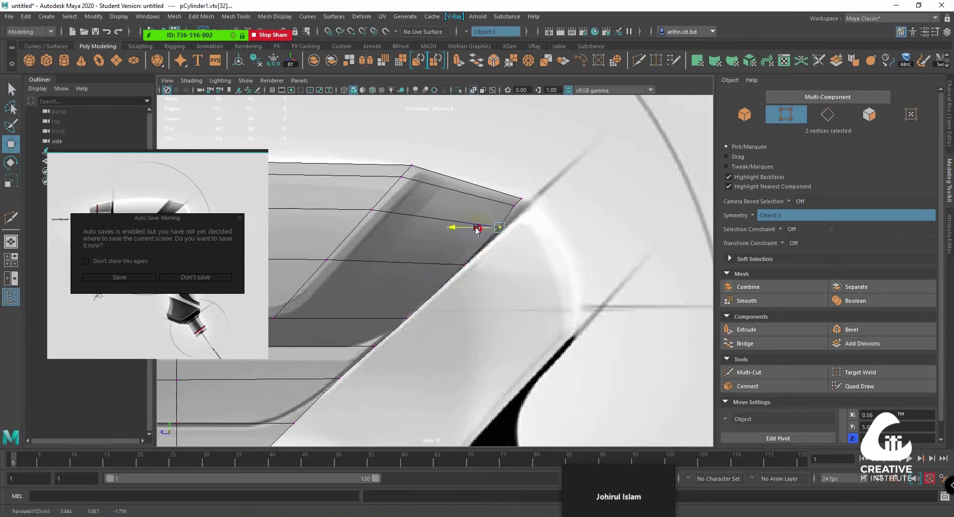
pyautogui.keyDown('alt'); pyautogui.moveTo(539, 208); pyautogui.dragTo(572, 234, button='middle'); pyautogui.keyUp('alt')
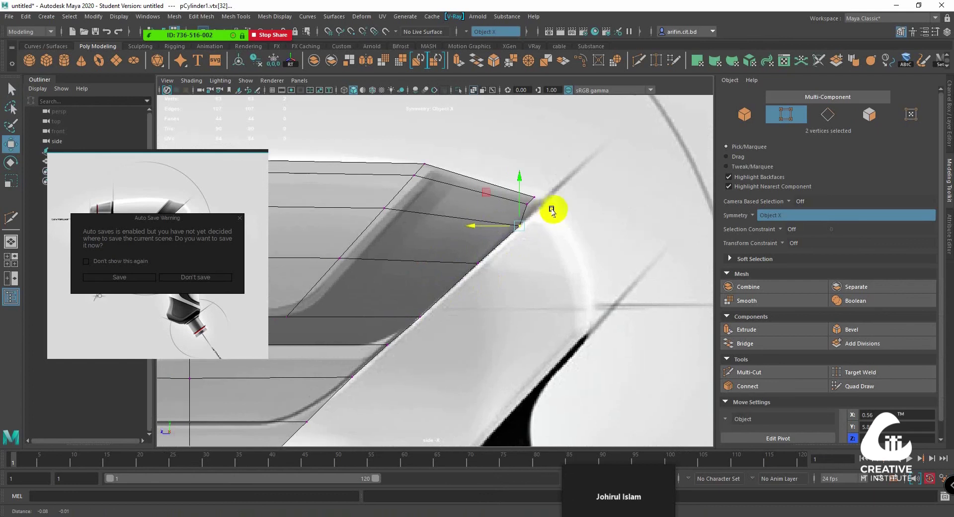
pyautogui.scroll(2, 432, 227)
pyautogui.scroll(2, 496, 251)
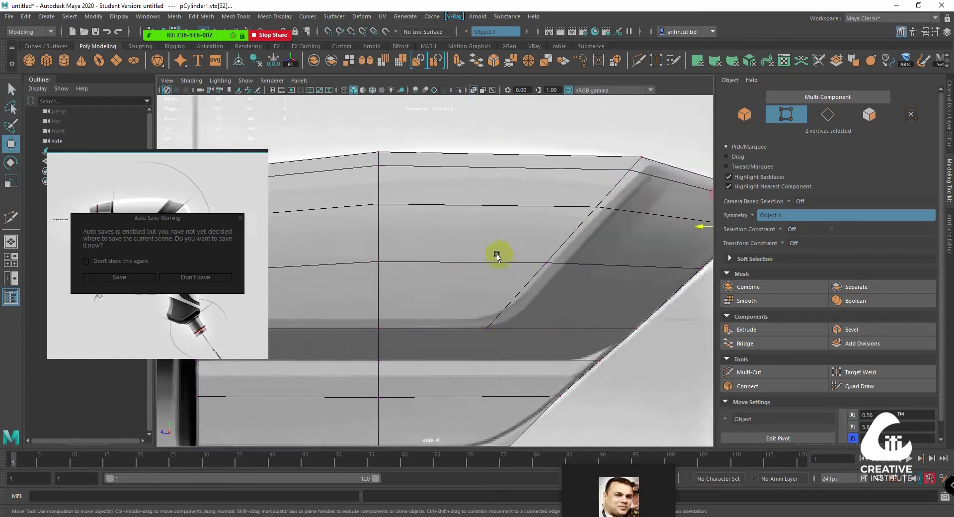
pyautogui.scroll(2, 373, 255)
pyautogui.scroll(2, 479, 261)
pyautogui.keyDown('alt'); pyautogui.moveTo(571, 245); pyautogui.dragTo(565, 288, button='middle'); pyautogui.keyUp('alt')
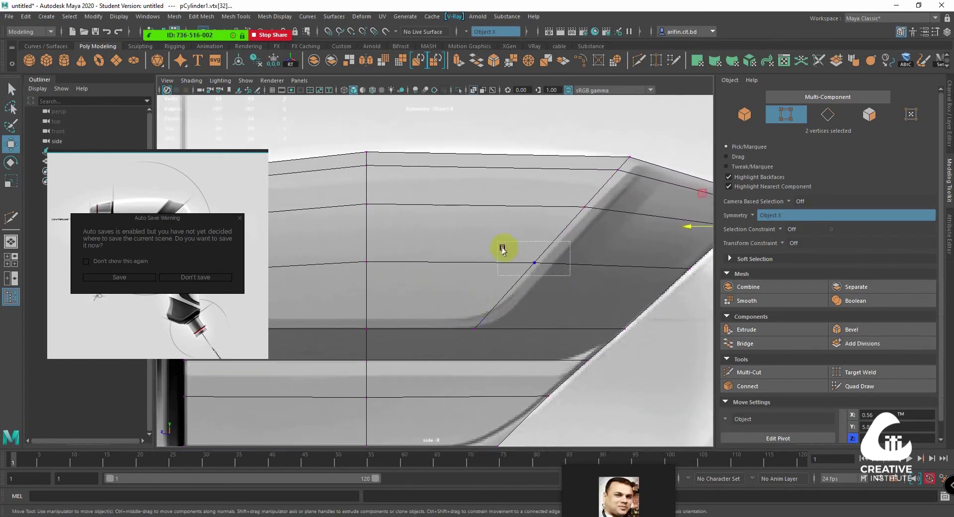
pyautogui.moveTo(502, 249); pyautogui.dragTo(527, 264)
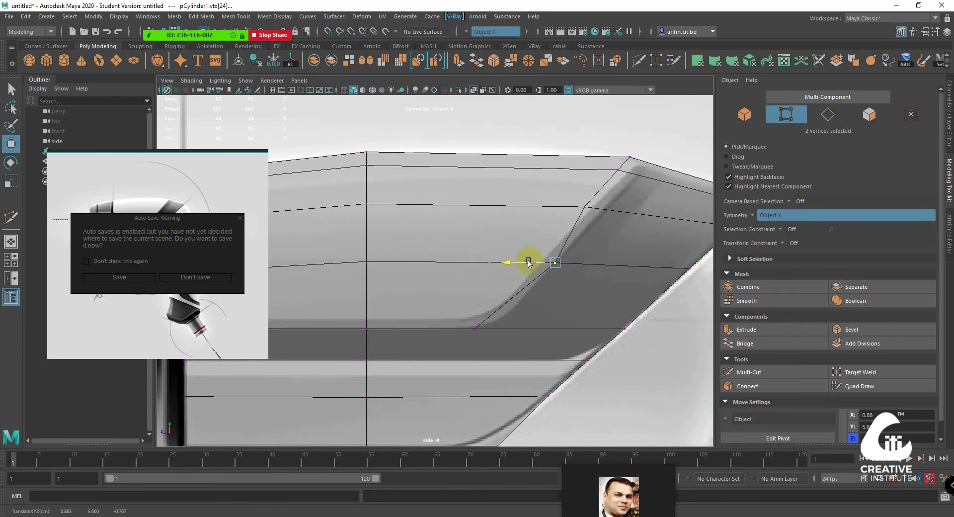
pyautogui.hotkey('ctrl', 'z')
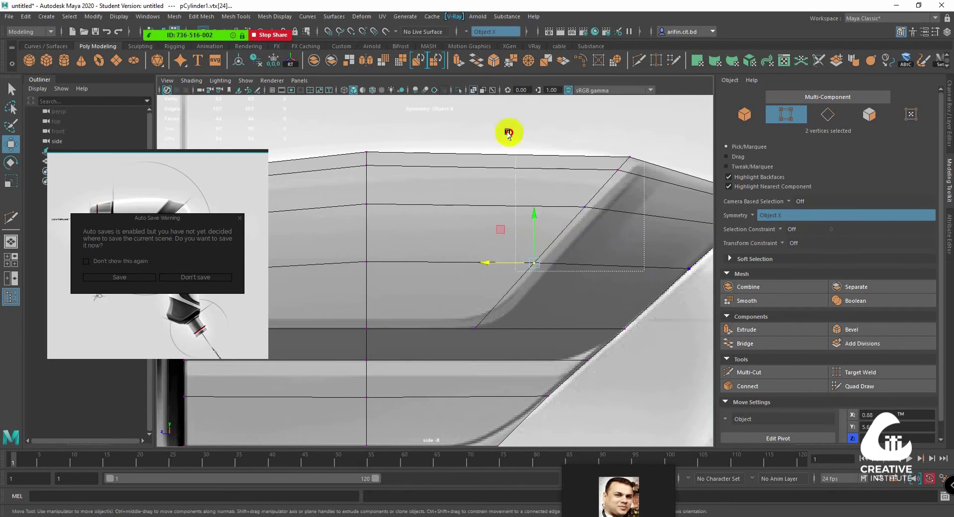
# Slide the top corner vertex along the upper edge until it matches the sketch outline
pyautogui.moveTo(507, 132)
pyautogui.mouseDown()
pyautogui.moveTo(509, 221)
pyautogui.moveTo(555, 211)
pyautogui.mouseUp()
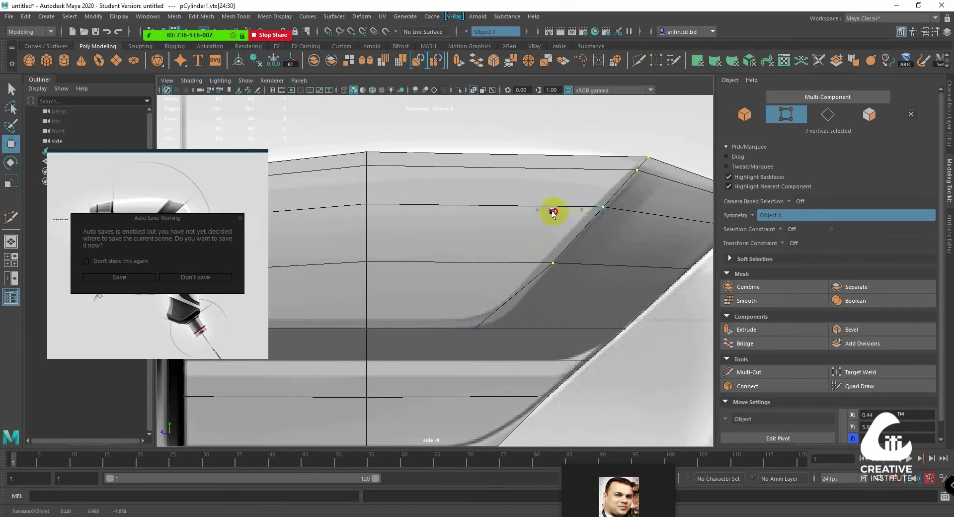
pyautogui.scroll(3, 554, 212)
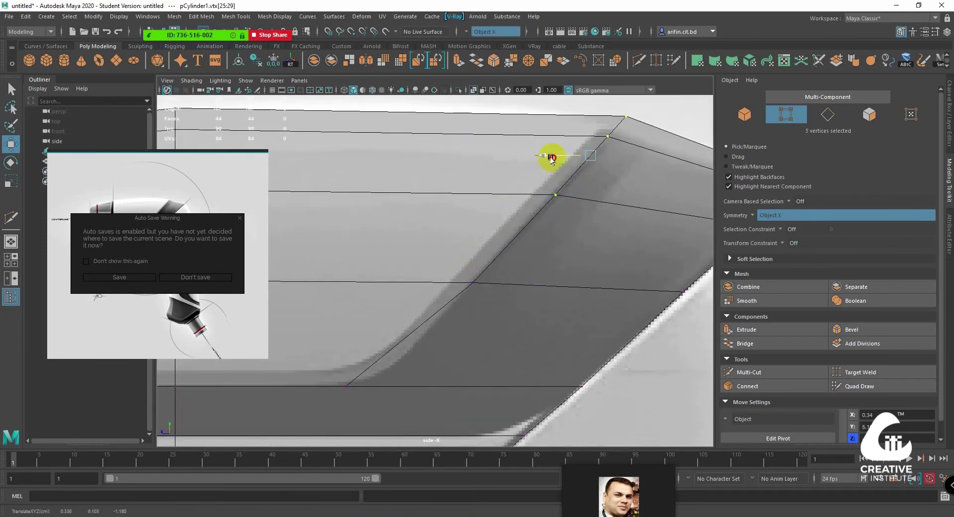
pyautogui.keyDown('ctrl'); pyautogui.click(552, 195); pyautogui.keyUp('ctrl')
pyautogui.keyDown('alt'); pyautogui.moveTo(554, 193); pyautogui.dragTo(517, 226, button='middle'); pyautogui.keyUp('alt')
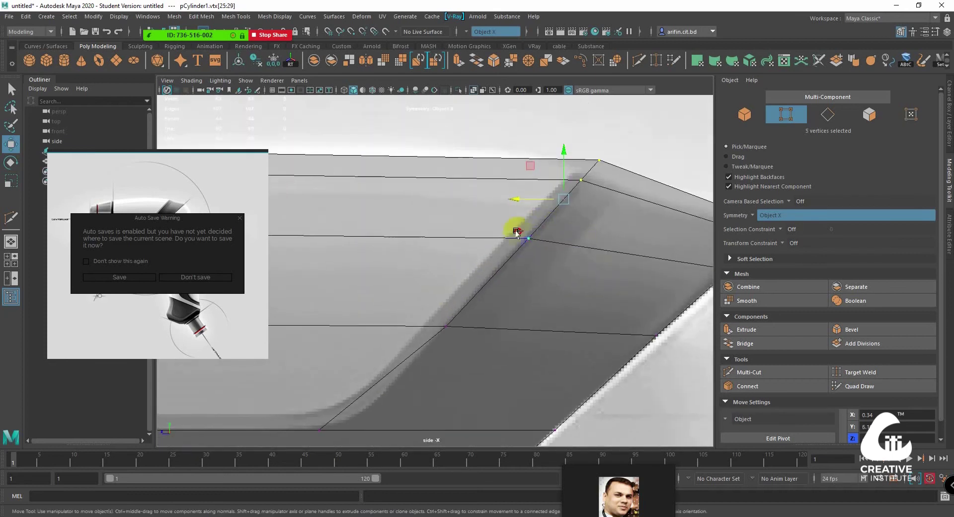
pyautogui.click(550, 170)
pyautogui.keyDown('alt'); pyautogui.moveTo(608, 178); pyautogui.dragTo(605, 221, button='middle'); pyautogui.keyUp('alt')
pyautogui.click(554, 215)
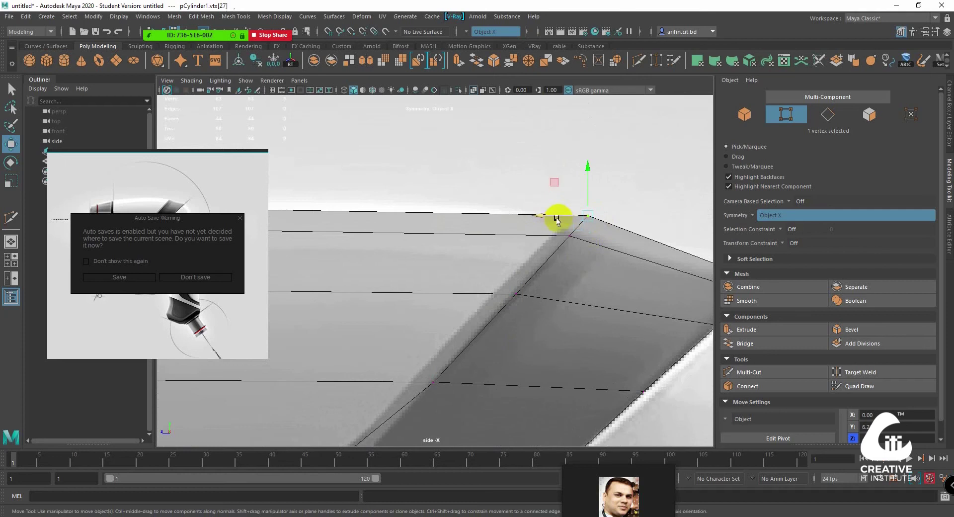
pyautogui.moveTo(547, 215); pyautogui.dragTo(544, 215)
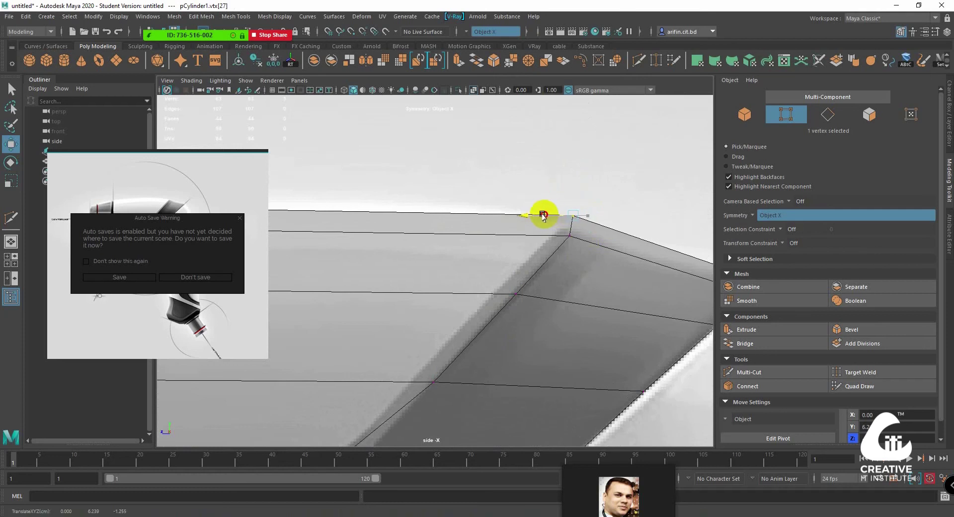
pyautogui.keyDown('alt'); pyautogui.moveTo(544, 215); pyautogui.dragTo(588, 212, button='middle'); pyautogui.keyUp('alt')
pyautogui.moveTo(565, 198); pyautogui.dragTo(573, 199)
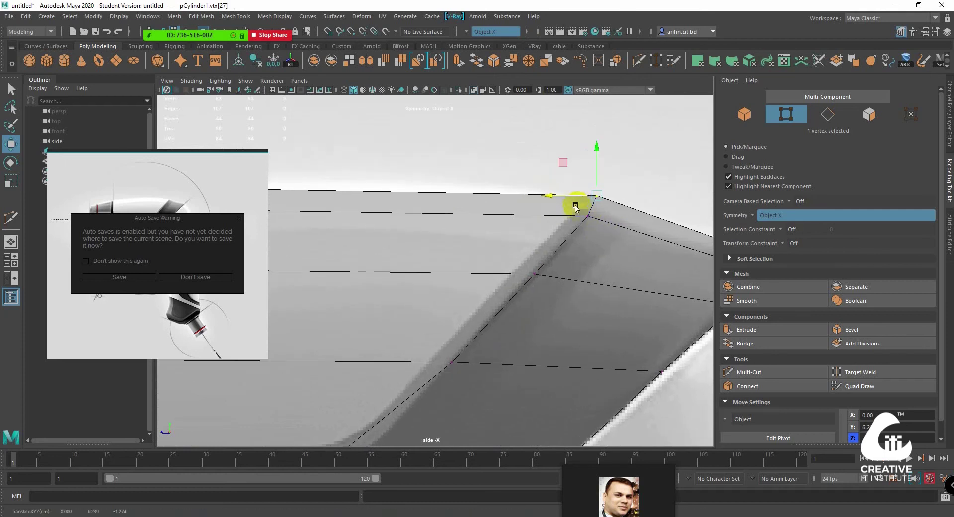
pyautogui.moveTo(576, 208)
pyautogui.keyDown('alt'); pyautogui.mouseDown(button='middle')
pyautogui.moveTo(585, 188)
pyautogui.moveTo(600, 191)
pyautogui.mouseUp(button='middle'); pyautogui.keyUp('alt')
pyautogui.click(585, 181)
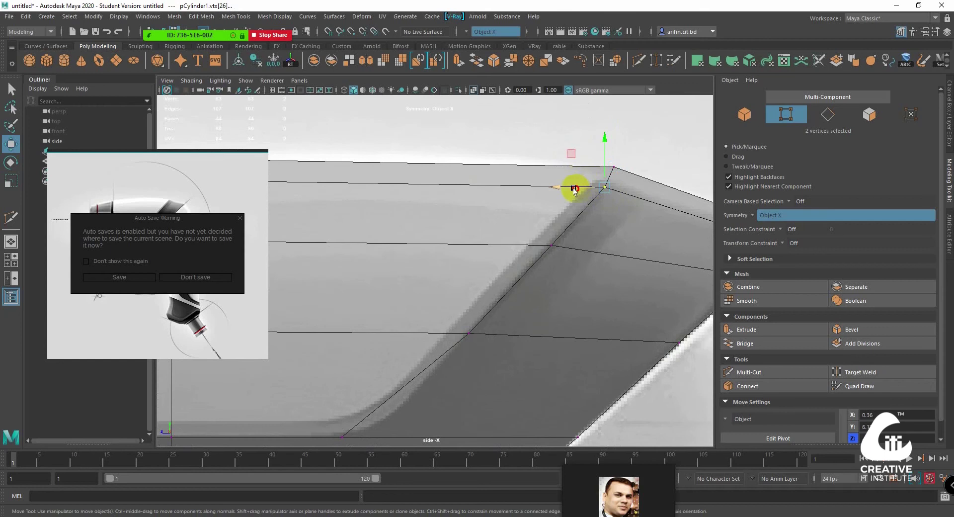
pyautogui.moveTo(571, 187)
pyautogui.keyDown('alt'); pyautogui.mouseDown(button='right')
pyautogui.moveTo(537, 253)
pyautogui.moveTo(490, 230)
pyautogui.moveTo(530, 275)
pyautogui.mouseUp(button='right'); pyautogui.keyUp('alt')
pyautogui.moveTo(408, 234)
pyautogui.keyDown('alt'); pyautogui.mouseDown(button='right')
pyautogui.moveTo(479, 287)
pyautogui.moveTo(523, 268)
pyautogui.mouseUp(button='right'); pyautogui.keyUp('alt')
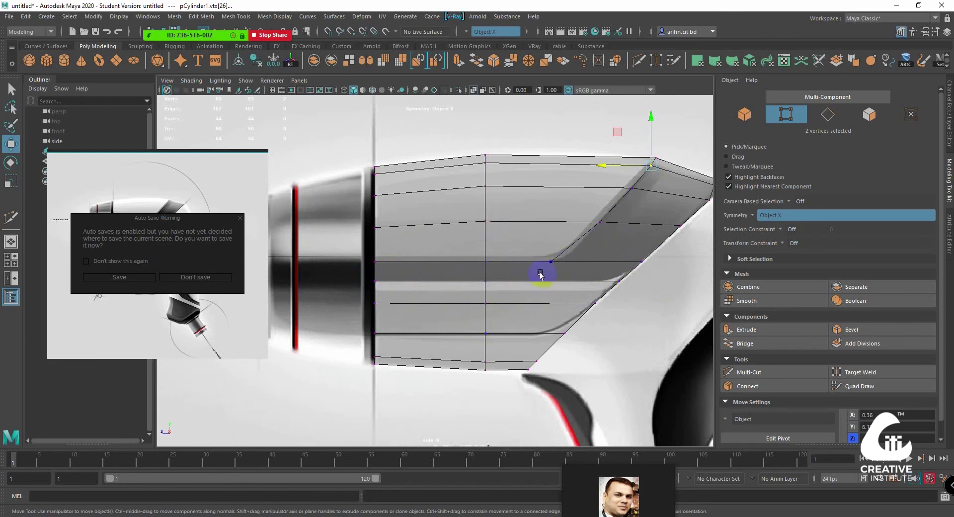
# Shift the mid and diagonal-edge vertices horizontally so they line up with the sketch's diagonal
pyautogui.moveTo(596, 211)
pyautogui.keyDown('alt'); pyautogui.mouseDown(button='right')
pyautogui.moveTo(671, 156)
pyautogui.moveTo(634, 164)
pyautogui.mouseUp(button='right'); pyautogui.keyUp('alt')
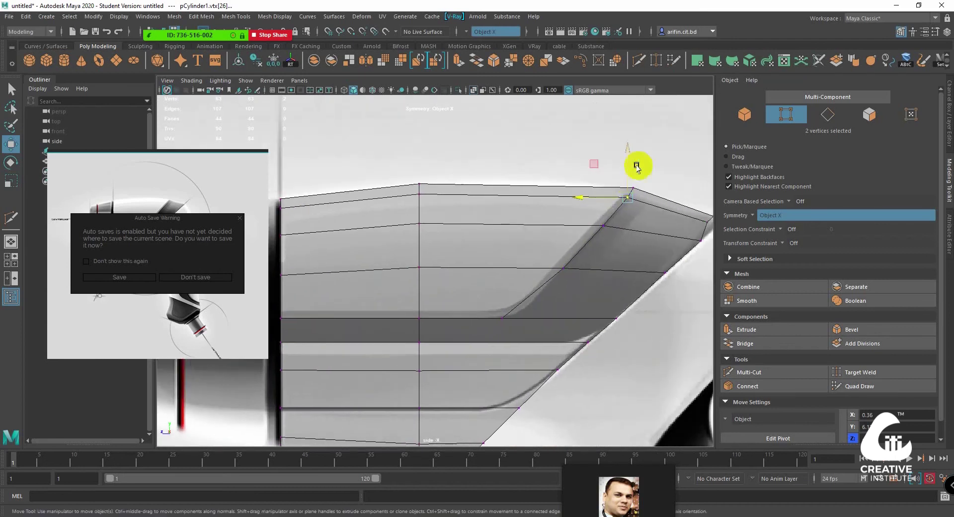
pyautogui.moveTo(490, 351)
pyautogui.keyDown('alt'); pyautogui.mouseDown(button='right')
pyautogui.moveTo(558, 313)
pyautogui.moveTo(560, 273)
pyautogui.moveTo(533, 297)
pyautogui.mouseUp(button='right'); pyautogui.keyUp('alt')
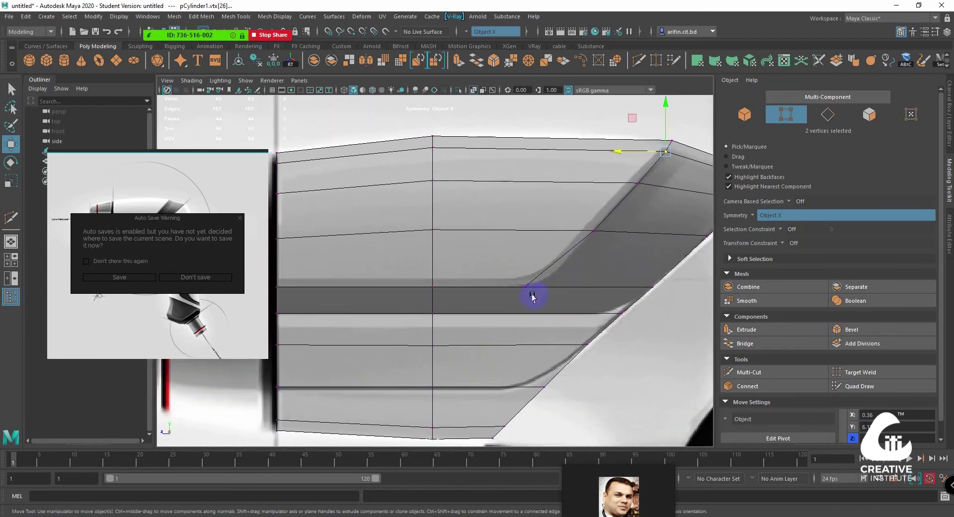
pyautogui.moveTo(515, 282); pyautogui.dragTo(517, 290)
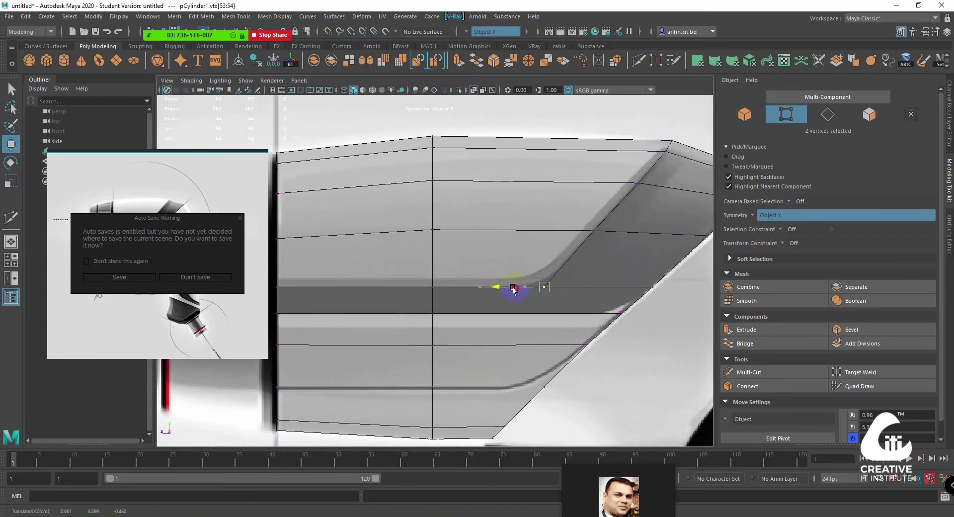
pyautogui.moveTo(529, 279)
pyautogui.keyDown('alt'); pyautogui.mouseDown(button='right')
pyautogui.moveTo(507, 271)
pyautogui.moveTo(601, 264)
pyautogui.mouseUp(button='right'); pyautogui.keyUp('alt')
pyautogui.click(579, 250)
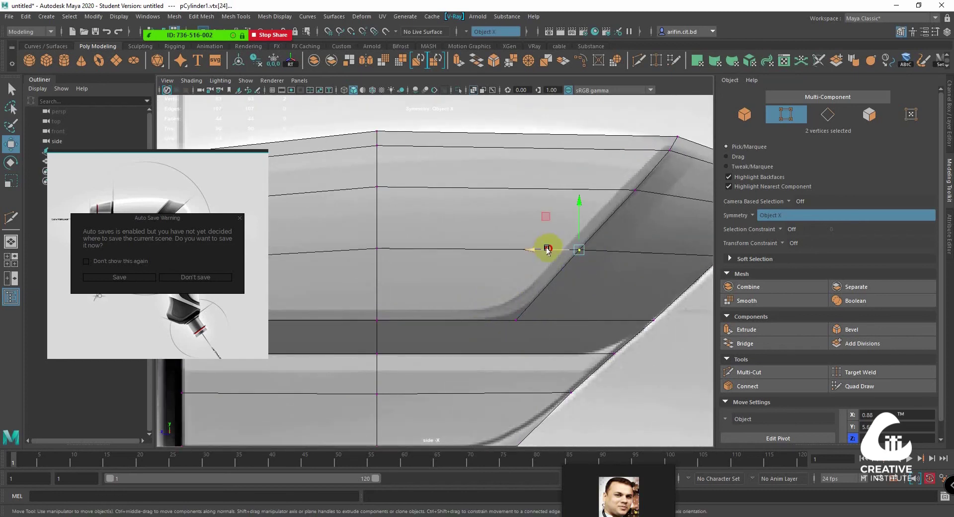
pyautogui.moveTo(547, 249); pyautogui.dragTo(548, 250)
pyautogui.keyDown('alt'); pyautogui.moveTo(572, 254); pyautogui.dragTo(514, 305, button='middle'); pyautogui.keyUp('alt')
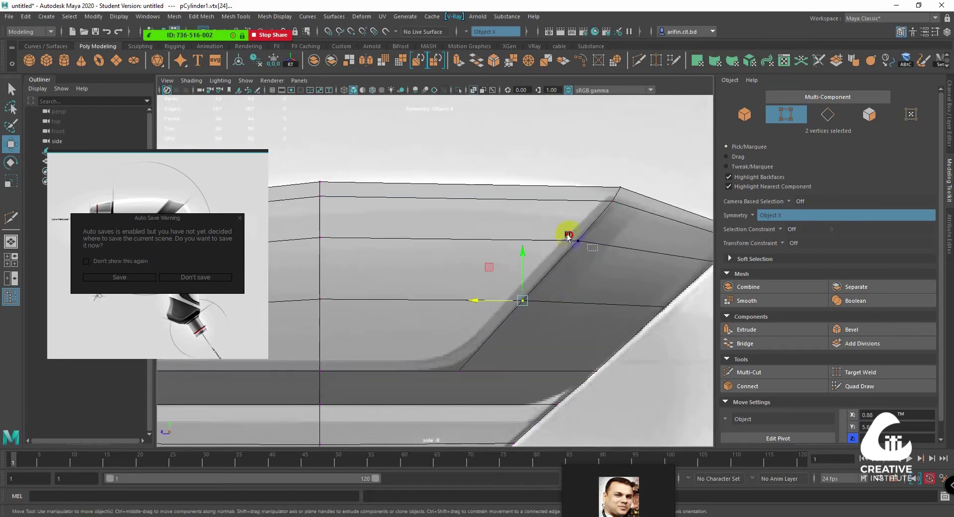
pyautogui.moveTo(551, 241); pyautogui.dragTo(551, 241)
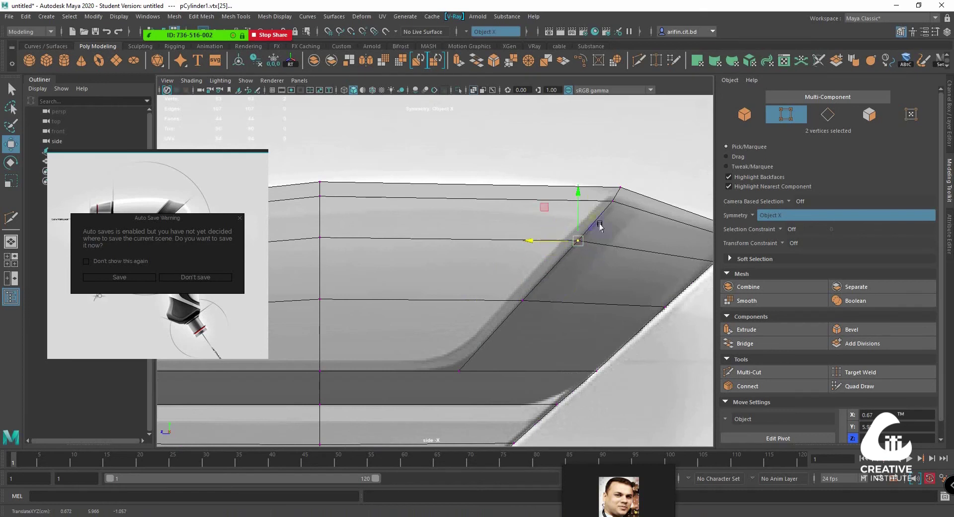
pyautogui.click(608, 203)
pyautogui.moveTo(596, 201); pyautogui.dragTo(591, 201)
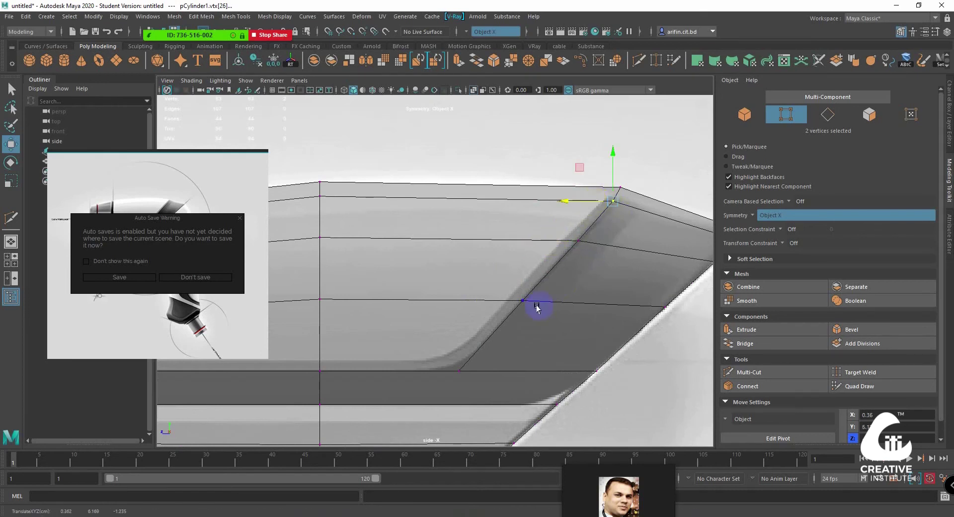
pyautogui.moveTo(537, 306)
pyautogui.keyDown('alt'); pyautogui.mouseDown(button='middle')
pyautogui.moveTo(568, 222)
pyautogui.moveTo(512, 255)
pyautogui.moveTo(539, 256)
pyautogui.moveTo(561, 274)
pyautogui.moveTo(526, 280)
pyautogui.mouseUp(button='middle'); pyautogui.keyUp('alt')
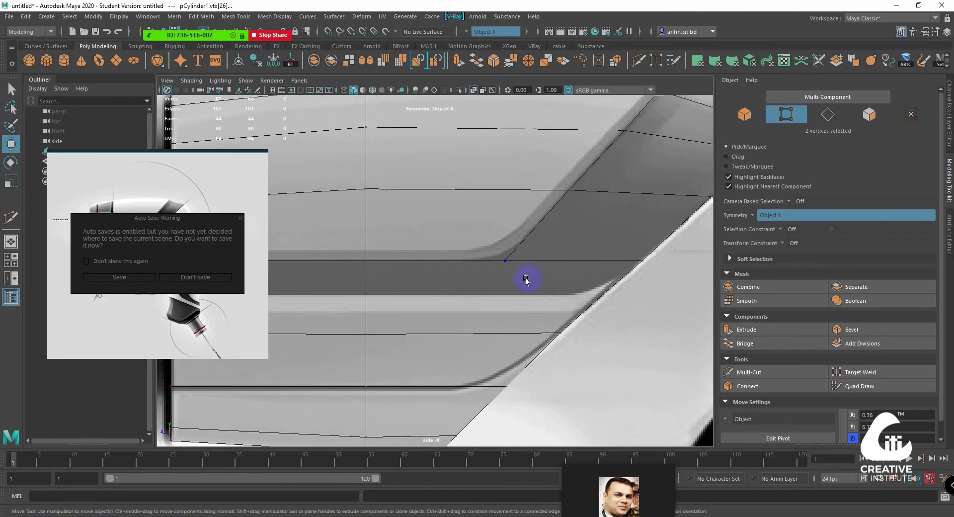
# With Multi-Cut, cut from the diagonal's corner vertex toward the lower edge, previewing smoothing
pyautogui.click(639, 60)
pyautogui.click(505, 261)
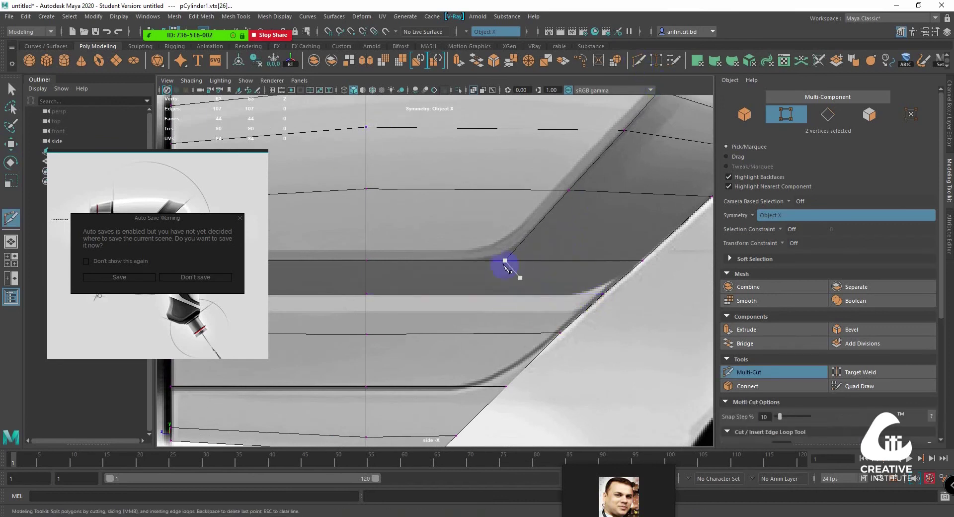
pyautogui.scroll(-5, 535, 291)
pyautogui.scroll(5, 521, 283)
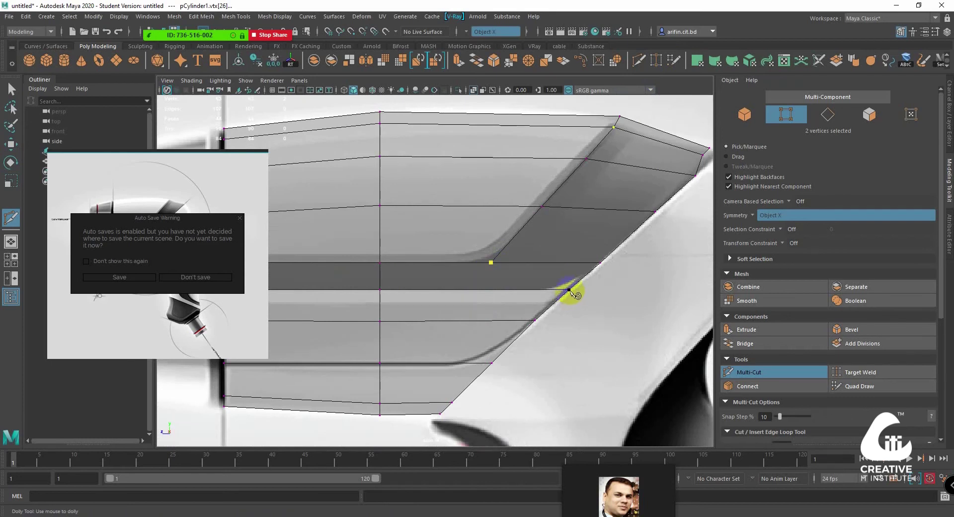
pyautogui.click(492, 263)
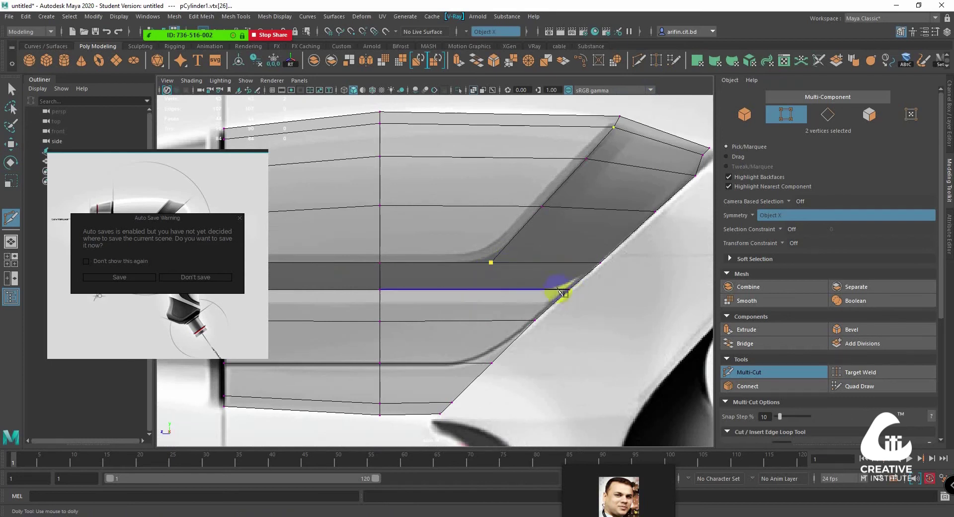
pyautogui.press('3')
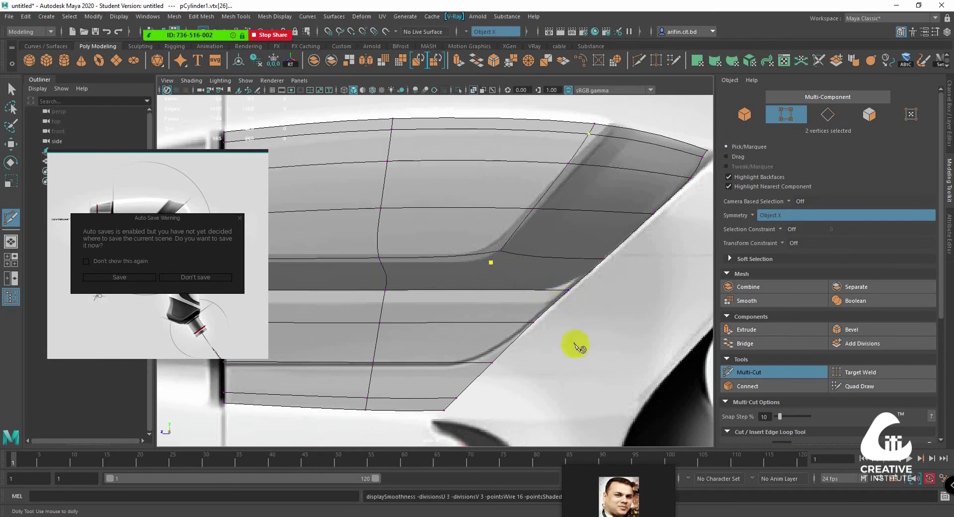
pyautogui.press('1')
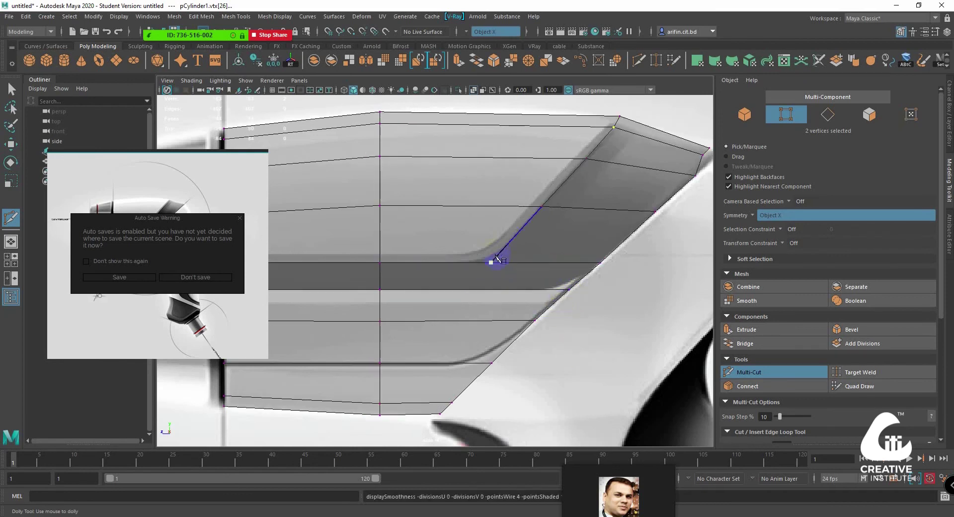
pyautogui.scroll(3, 497, 259)
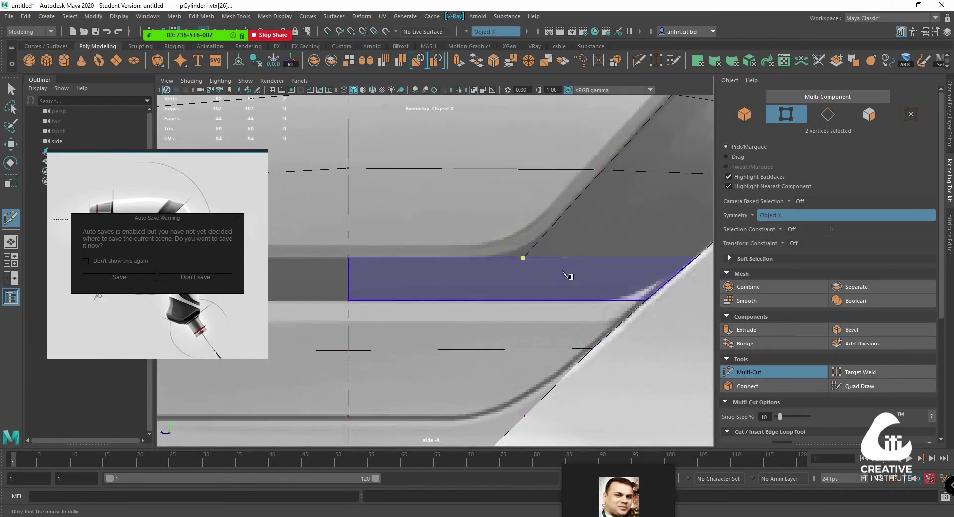
# Commit the cut across the barrel face and inspect it in smooth preview in the perspective view
pyautogui.press('space')
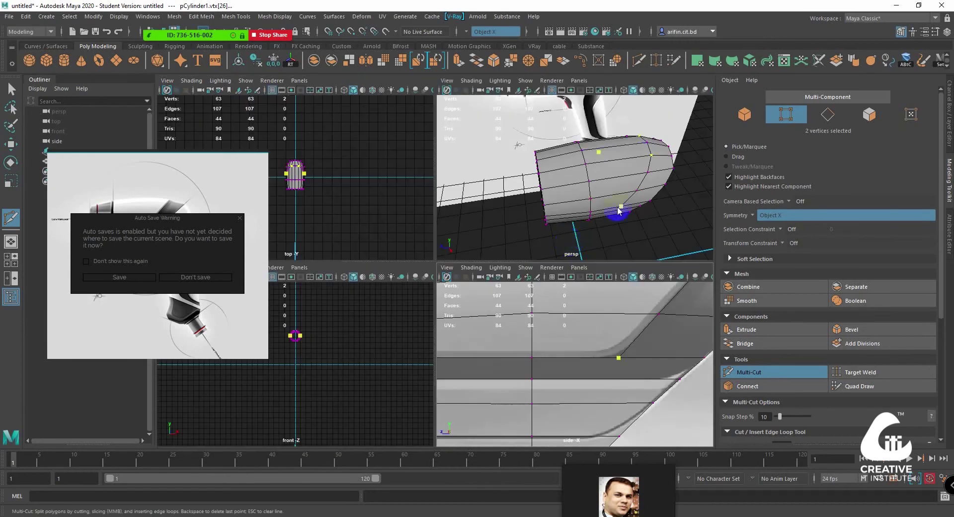
pyautogui.press('space')
pyautogui.keyDown('alt'); pyautogui.moveTo(528, 244); pyautogui.dragTo(607, 233); pyautogui.keyUp('alt')
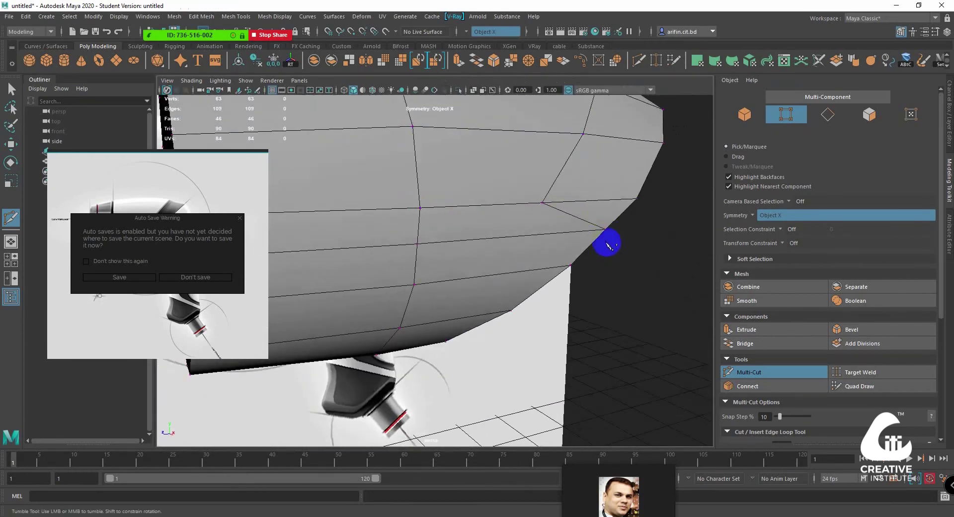
pyautogui.keyDown('alt'); pyautogui.moveTo(619, 244); pyautogui.dragTo(576, 256); pyautogui.keyUp('alt')
pyautogui.press('Return')
pyautogui.keyDown('alt'); pyautogui.moveTo(576, 256); pyautogui.dragTo(503, 238, button='middle'); pyautogui.keyUp('alt')
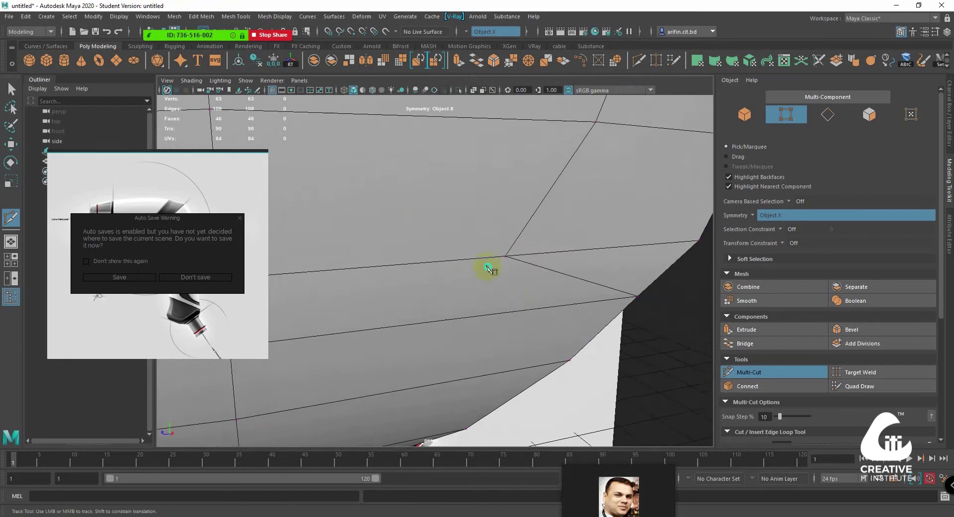
pyautogui.press('3')
pyautogui.keyDown('alt'); pyautogui.moveTo(522, 305); pyautogui.dragTo(475, 279, button='right'); pyautogui.keyUp('alt')
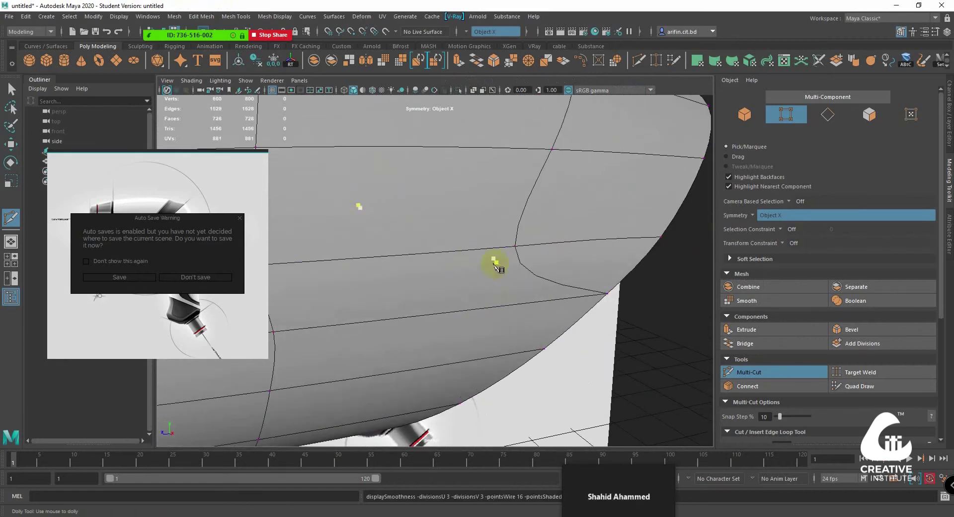
pyautogui.press('1')
pyautogui.keyDown('alt'); pyautogui.moveTo(512, 276); pyautogui.dragTo(542, 298, button='middle'); pyautogui.keyUp('alt')
pyautogui.moveTo(542, 298)
pyautogui.keyDown('alt'); pyautogui.mouseDown()
pyautogui.moveTo(449, 257)
pyautogui.moveTo(419, 257)
pyautogui.moveTo(454, 270)
pyautogui.mouseUp(); pyautogui.keyUp('alt')
# Return to the four-view layout and the Select tool, ready to pick edges
pyautogui.press('space')
pyautogui.press('space')
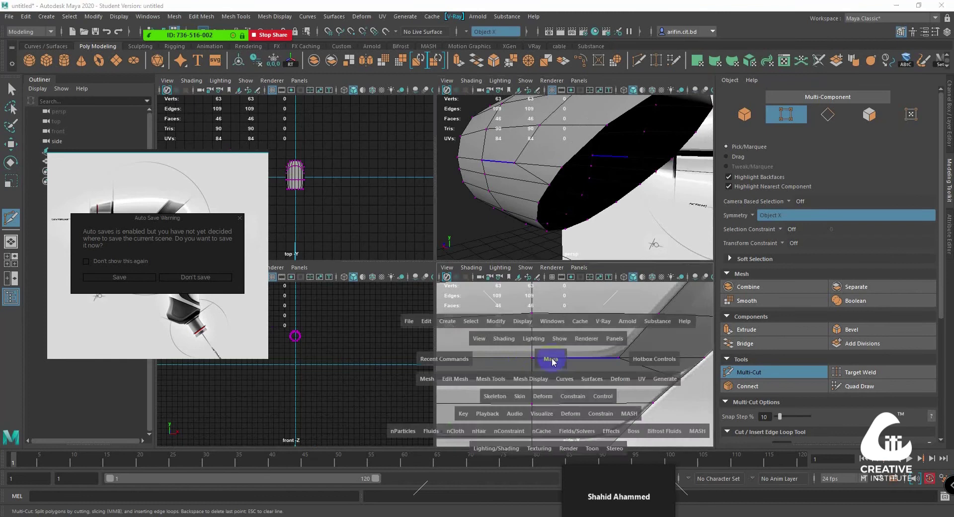
pyautogui.scroll(5, 486, 319)
pyautogui.scroll(3, 473, 283)
pyautogui.click(11, 88)
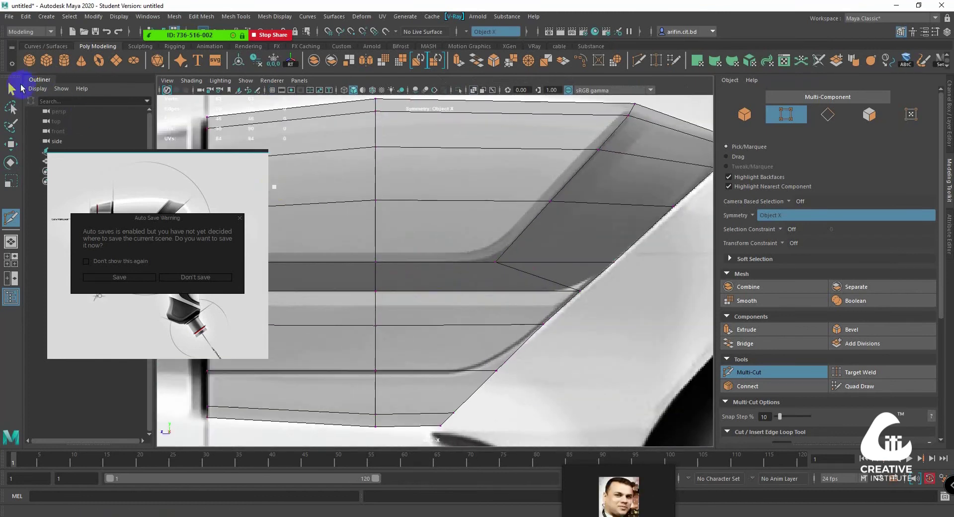
pyautogui.moveTo(542, 258); pyautogui.dragTo(560, 264, button='right')
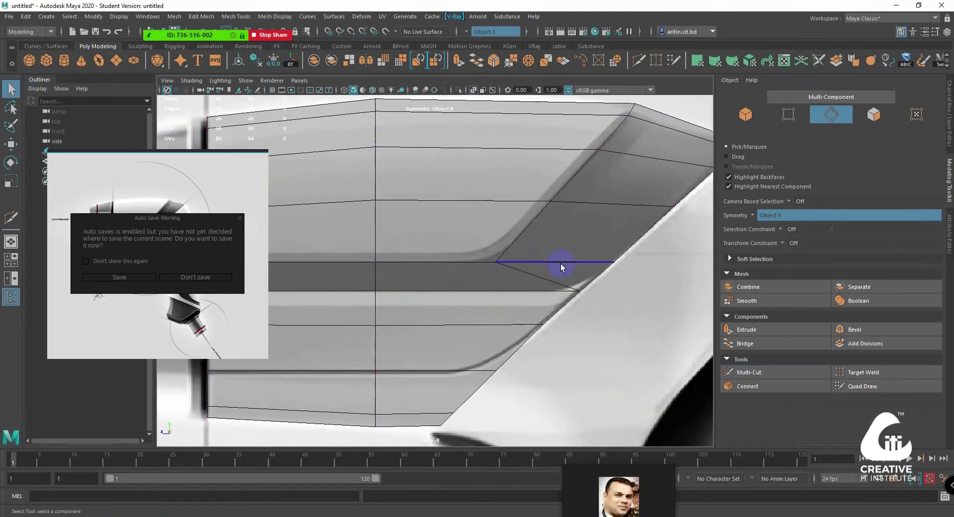
# Delete the horizontal edge crossing the slanted face and select the loop of slanted faces
pyautogui.click(561, 264)
pyautogui.press('Delete')
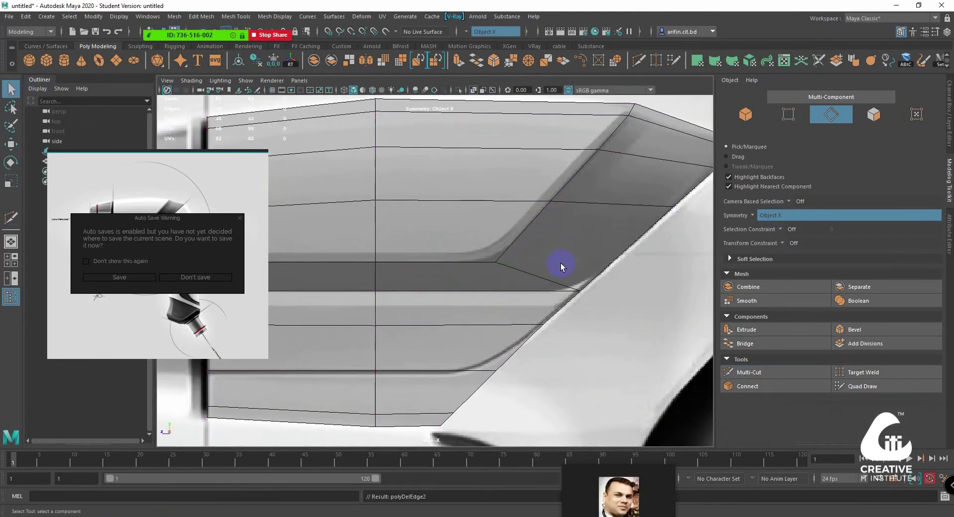
pyautogui.moveTo(594, 220); pyautogui.dragTo(591, 249, button='right')
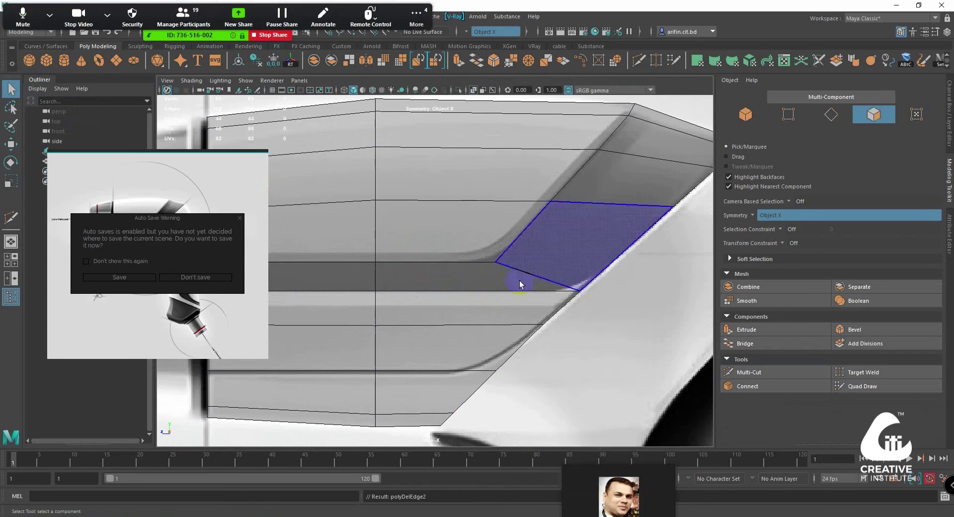
pyautogui.doubleClick(557, 258)
pyautogui.scroll(-5, 555, 260)
pyautogui.scroll(2, 499, 224)
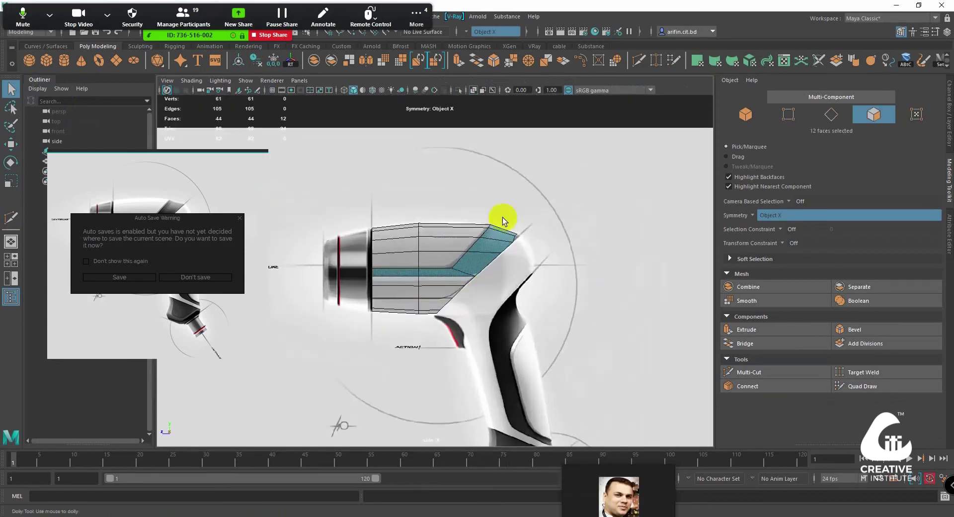
pyautogui.scroll(2, 480, 224)
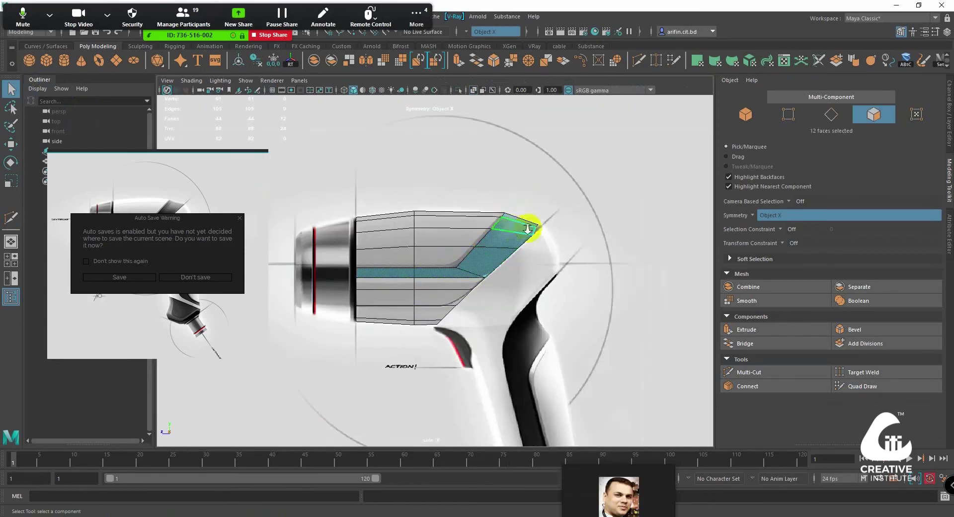
pyautogui.scroll(3, 527, 229)
pyautogui.scroll(1, 572, 209)
pyautogui.scroll(2, 577, 206)
pyautogui.scroll(1, 595, 213)
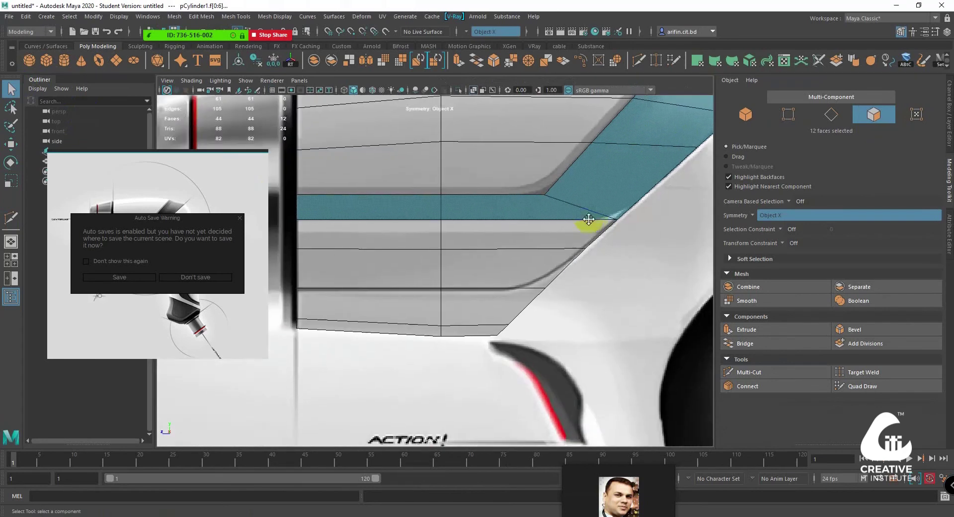
pyautogui.keyDown('alt'); pyautogui.moveTo(588, 220); pyautogui.dragTo(566, 262, button='middle'); pyautogui.keyUp('alt')
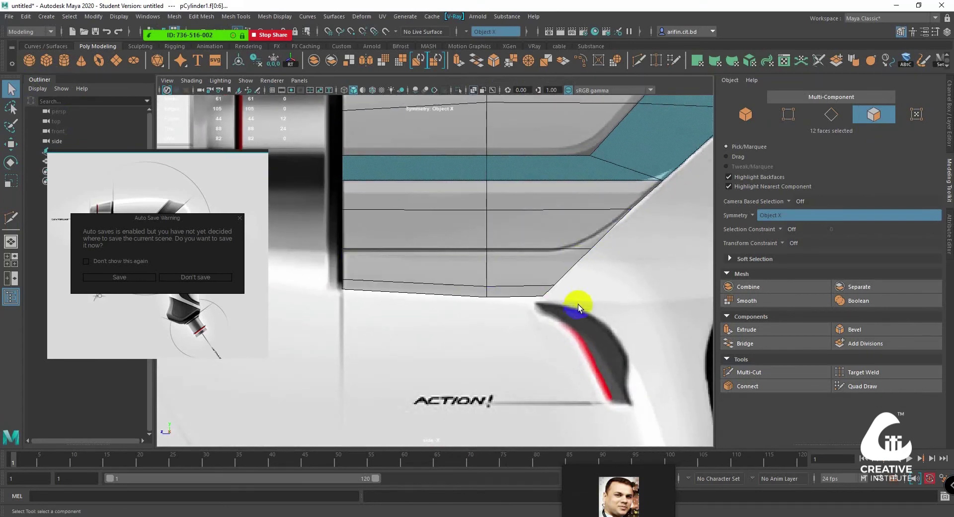
# In Edge mode, select the full edge loop running along the barrel's slanted front
pyautogui.rightClick(583, 256)
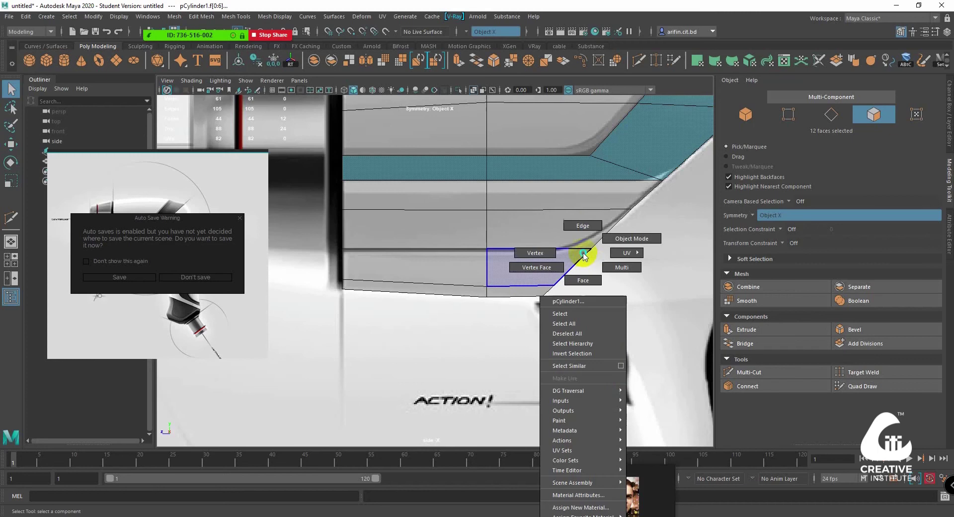
pyautogui.click(568, 231)
pyautogui.click(552, 249)
pyautogui.moveTo(545, 252)
pyautogui.keyDown('alt'); pyautogui.mouseDown(button='middle')
pyautogui.moveTo(532, 267)
pyautogui.moveTo(571, 279)
pyautogui.moveTo(462, 292)
pyautogui.mouseUp(button='middle'); pyautogui.keyUp('alt')
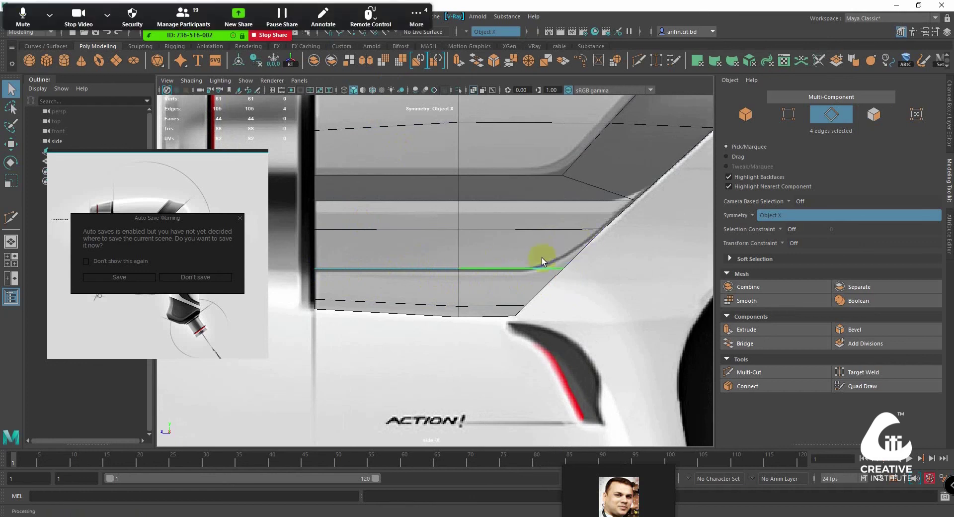
pyautogui.keyDown('alt'); pyautogui.moveTo(555, 268); pyautogui.dragTo(563, 264, button='middle'); pyautogui.keyUp('alt')
pyautogui.rightClick(562, 264)
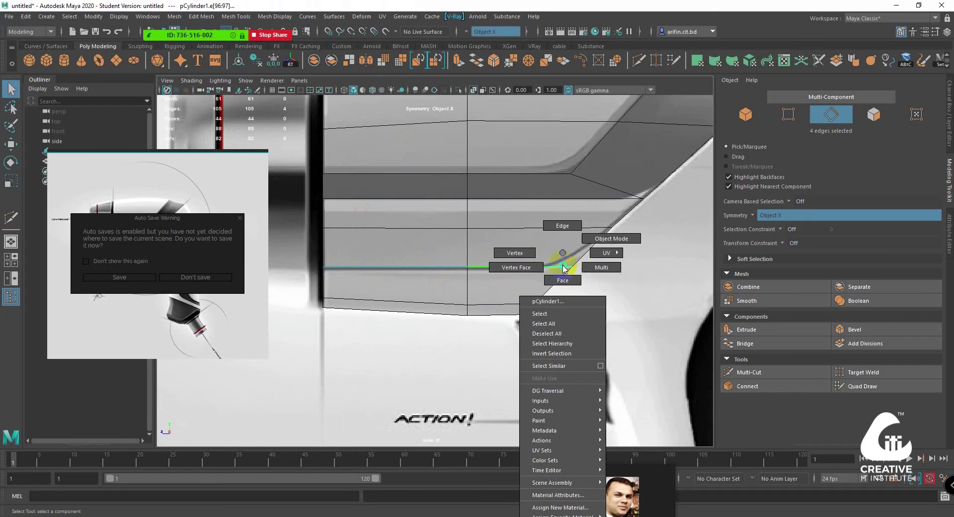
pyautogui.click(504, 252)
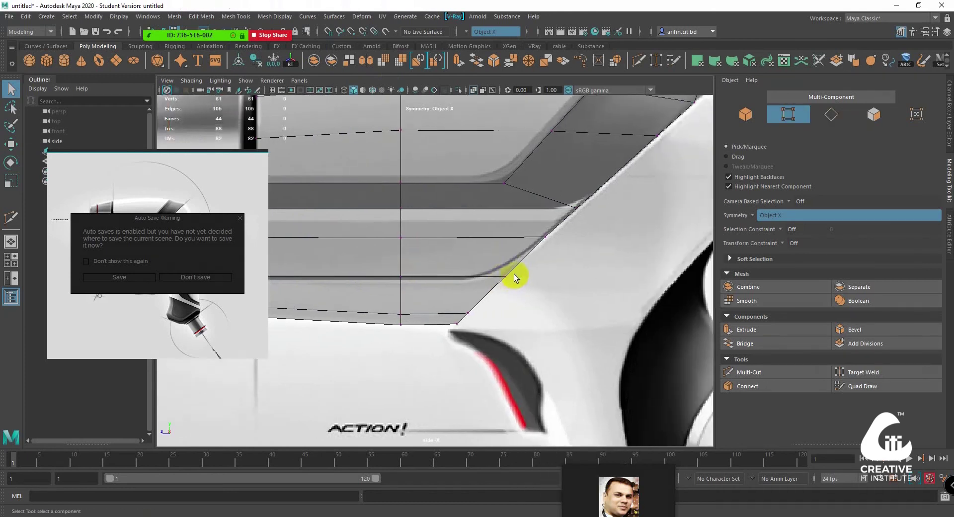
pyautogui.scroll(-3, 526, 239)
pyautogui.scroll(3, 526, 227)
pyautogui.rightClick(526, 228)
pyautogui.click(529, 205)
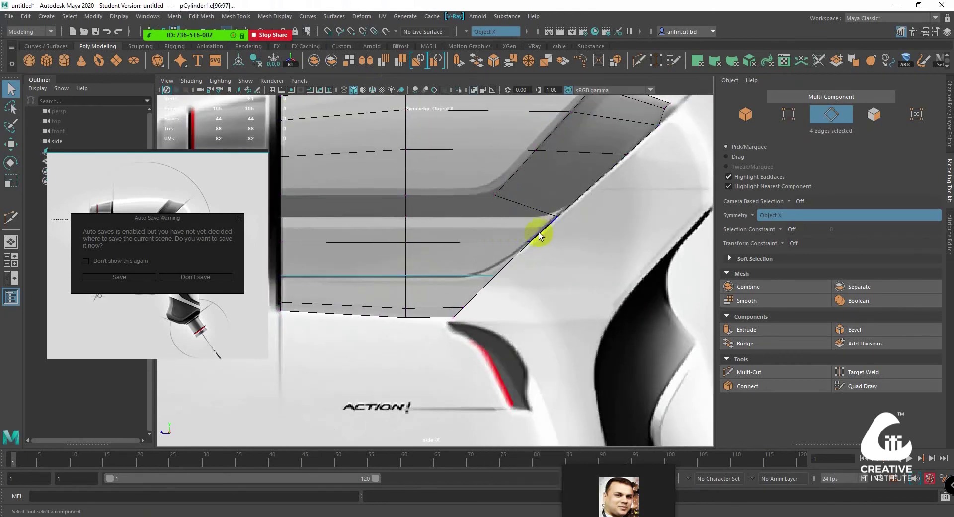
pyautogui.doubleClick(543, 232)
pyautogui.scroll(2, 534, 243)
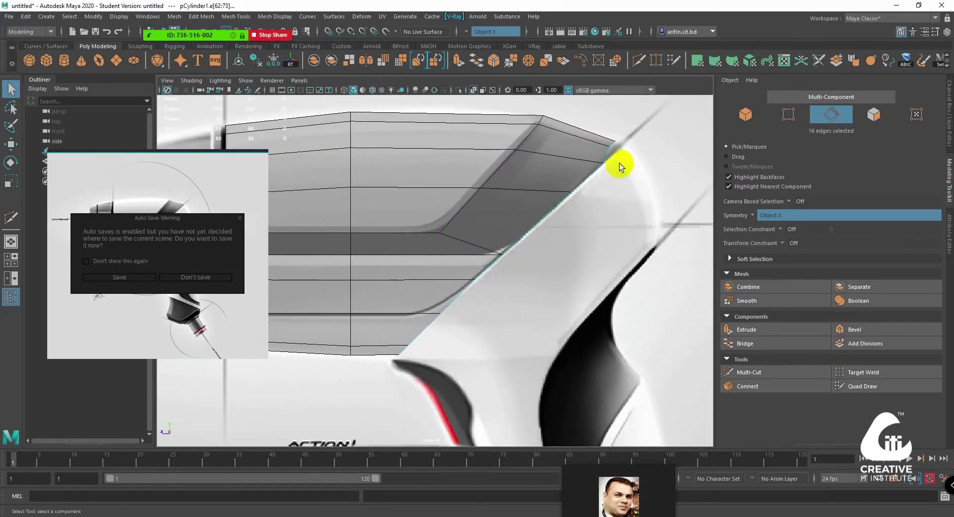
pyautogui.scroll(-2, 547, 247)
# In Vertex mode with the Move tool, nudge the barrel's top front corner vertex
pyautogui.rightClick(549, 225)
pyautogui.click(506, 222)
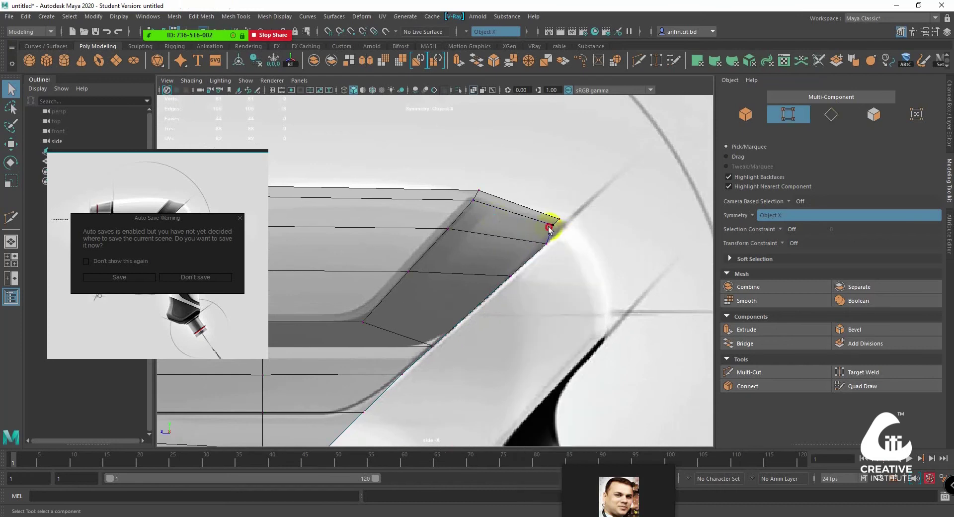
pyautogui.press('w')
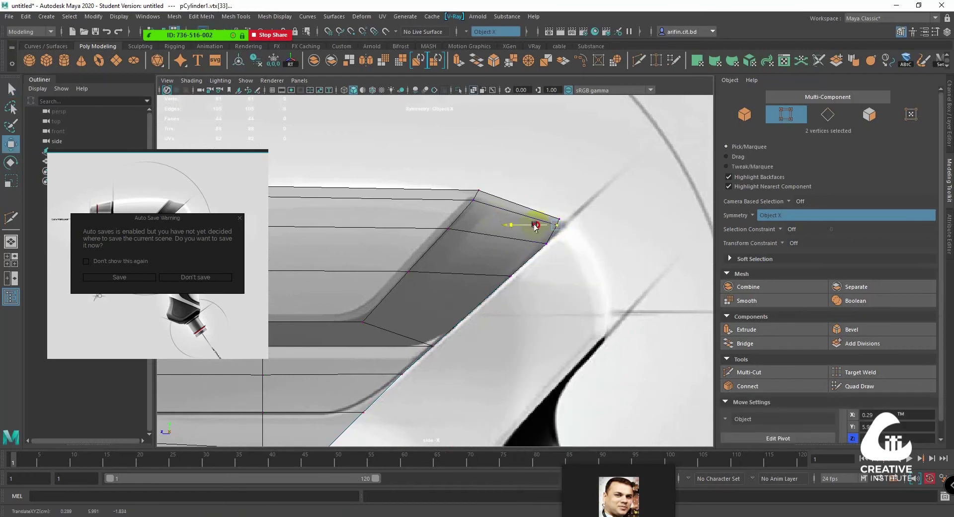
pyautogui.moveTo(528, 218)
pyautogui.keyDown('alt'); pyautogui.mouseDown(button='middle')
pyautogui.moveTo(510, 224)
pyautogui.moveTo(518, 249)
pyautogui.moveTo(494, 251)
pyautogui.mouseUp(button='middle'); pyautogui.keyUp('alt')
pyautogui.click(480, 235)
pyautogui.scroll(2, 520, 257)
pyautogui.click(511, 273)
pyautogui.moveTo(497, 266)
pyautogui.mouseDown()
pyautogui.moveTo(507, 277)
pyautogui.moveTo(530, 251)
pyautogui.mouseUp()
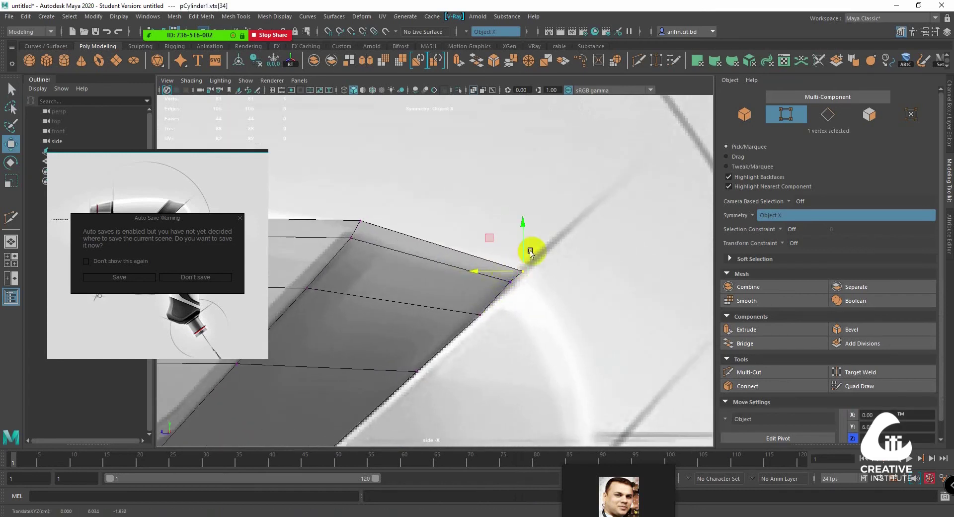
# Lower the two tip corner vertices onto the sketch's nozzle corner line
pyautogui.keyDown('alt'); pyautogui.moveTo(571, 224); pyautogui.dragTo(585, 224, button='middle'); pyautogui.keyUp('alt')
pyautogui.click(574, 212)
pyautogui.moveTo(565, 213); pyautogui.dragTo(567, 219)
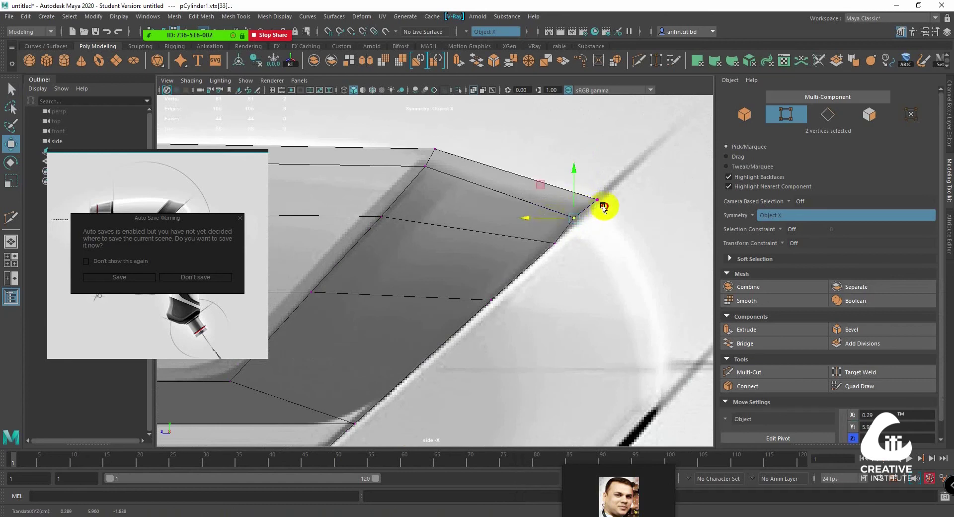
pyautogui.moveTo(597, 185); pyautogui.dragTo(594, 192, button='middle')
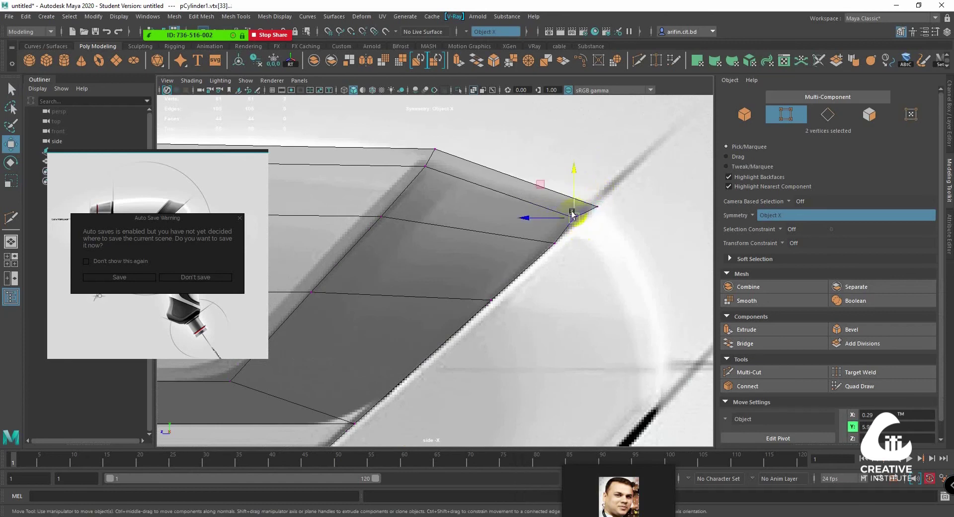
pyautogui.moveTo(572, 214); pyautogui.dragTo(573, 211)
pyautogui.click(585, 200)
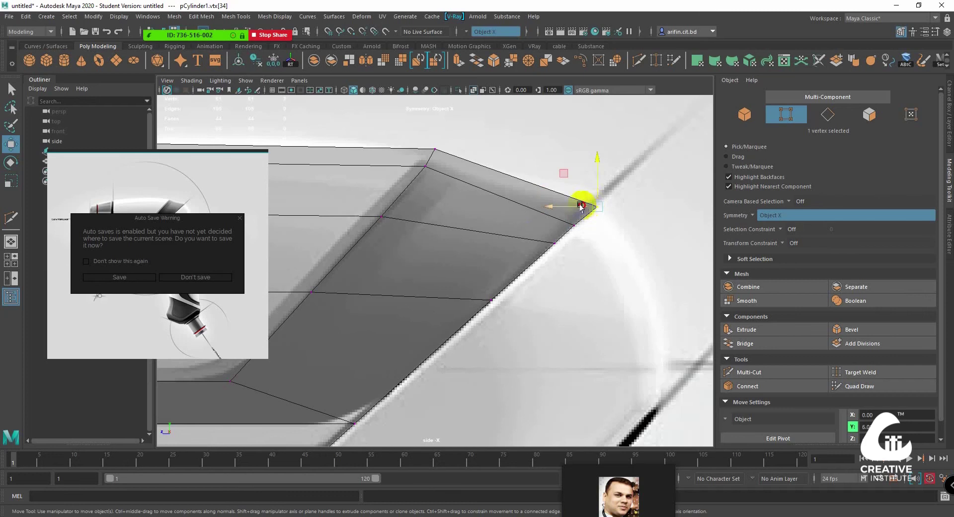
pyautogui.keyDown('alt'); pyautogui.moveTo(581, 205); pyautogui.dragTo(473, 213, button='middle'); pyautogui.keyUp('alt')
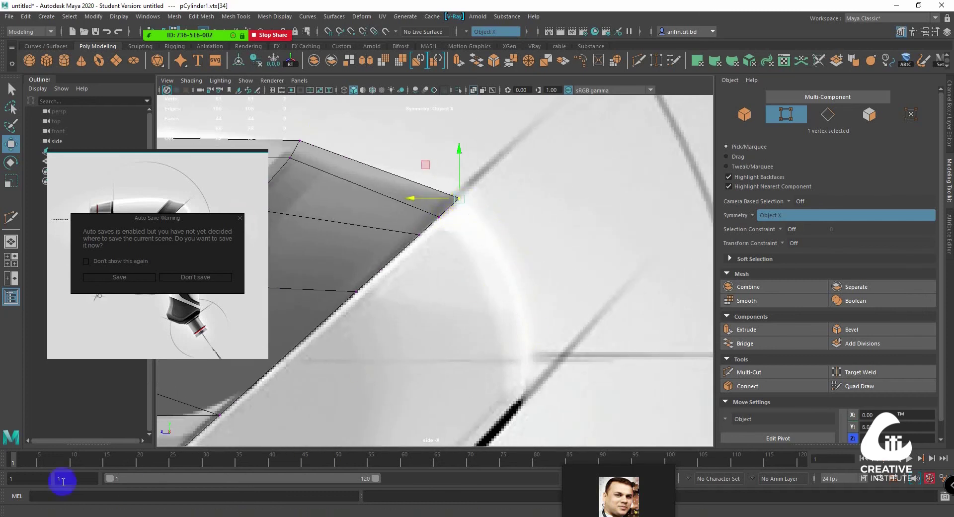
# Open the Grease Pencil tools, move the panel off the model, and discard a trial stroke
pyautogui.click(238, 91)
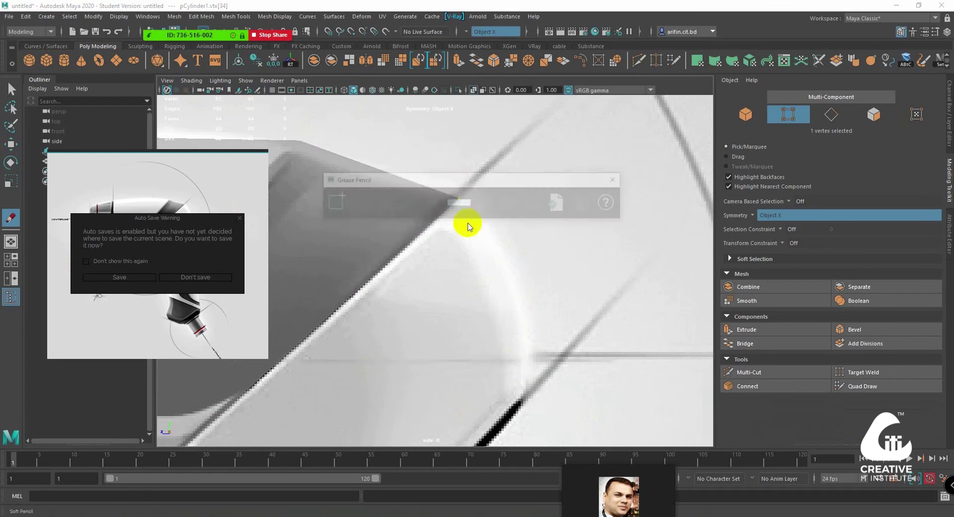
pyautogui.moveTo(432, 186); pyautogui.dragTo(599, 147)
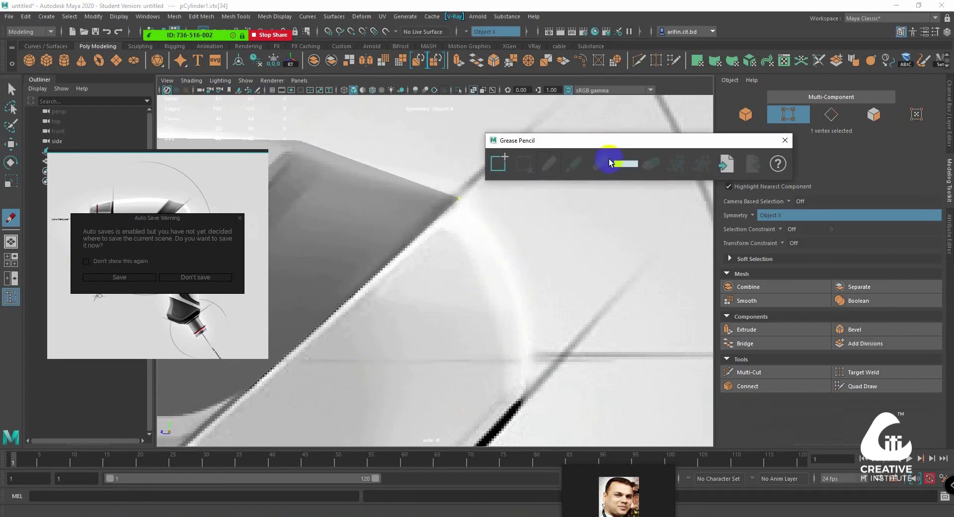
pyautogui.moveTo(461, 199)
pyautogui.mouseDown()
pyautogui.moveTo(518, 295)
pyautogui.moveTo(523, 383)
pyautogui.mouseUp()
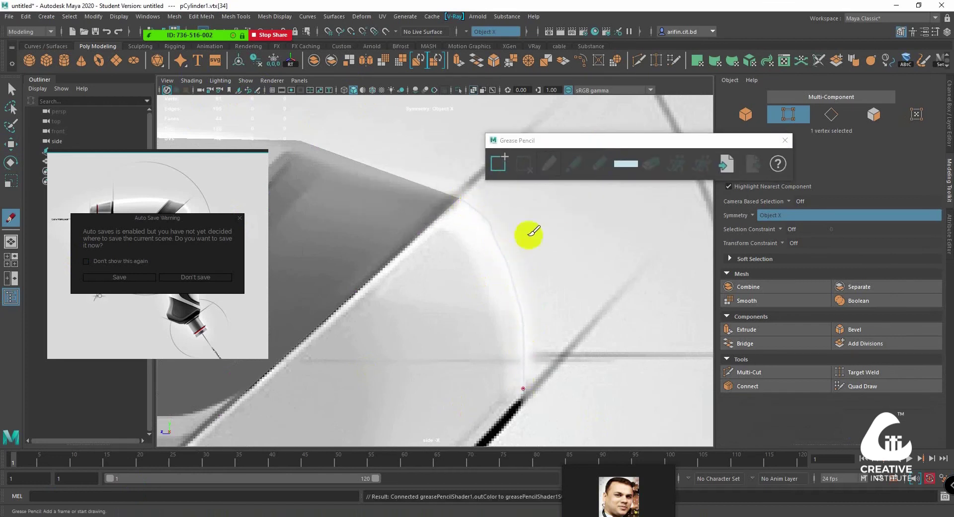
pyautogui.hotkey('ctrl', 'z')
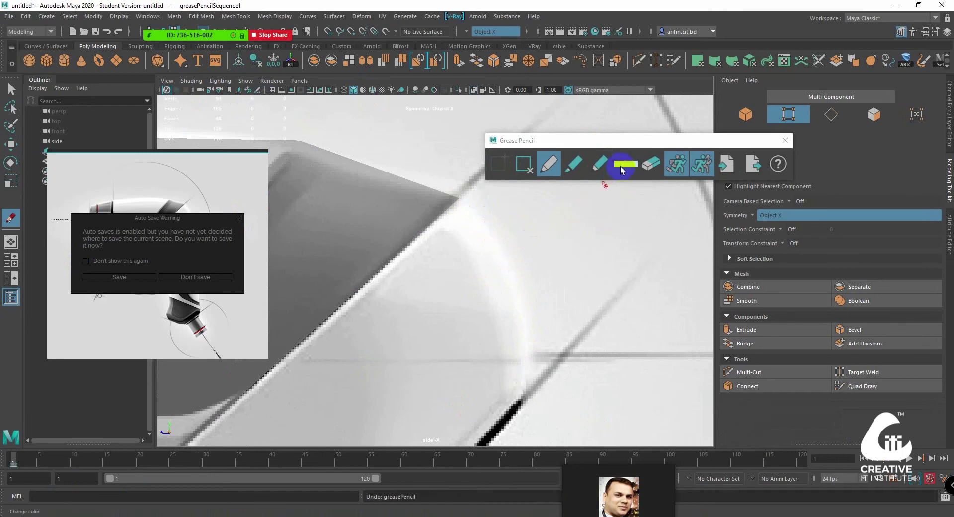
# Set the pencil colour to red and draw an arc along the sketch's nozzle curve
pyautogui.click(622, 165)
pyautogui.click(586, 146)
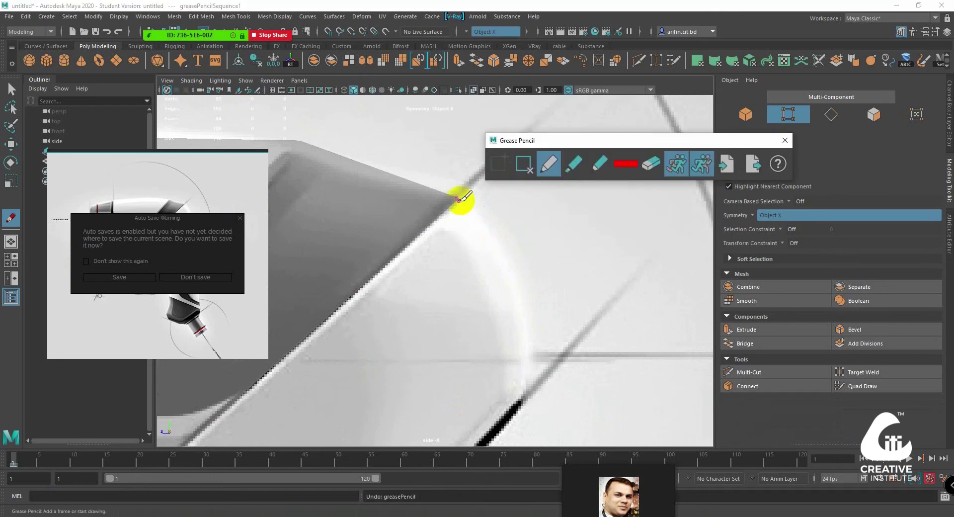
pyautogui.moveTo(461, 195)
pyautogui.mouseDown()
pyautogui.moveTo(517, 285)
pyautogui.moveTo(525, 357)
pyautogui.mouseUp()
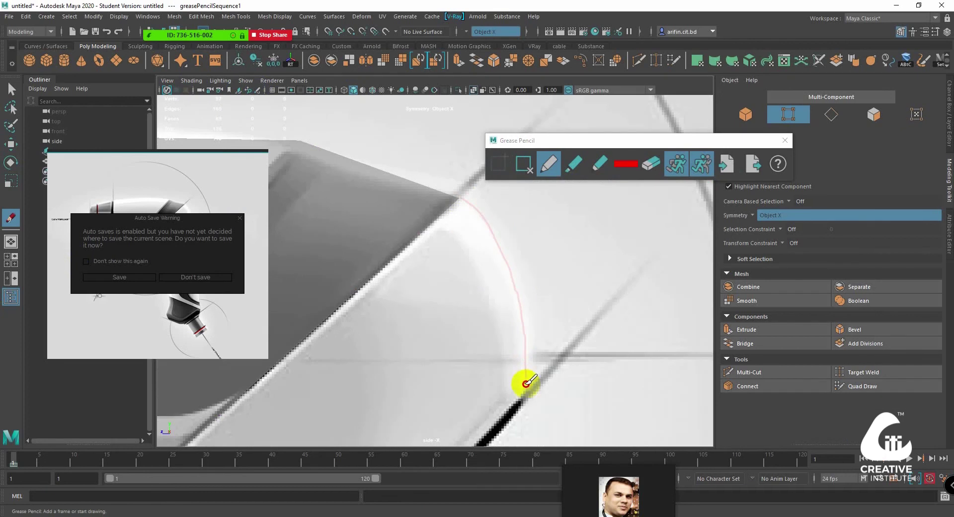
pyautogui.scroll(-5, 437, 199)
pyautogui.scroll(2, 447, 233)
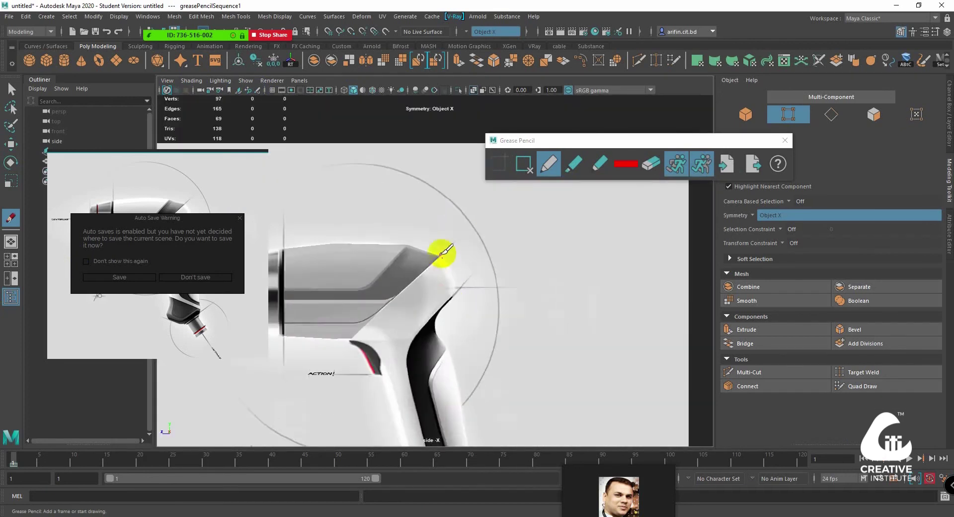
pyautogui.scroll(3, 444, 246)
pyautogui.scroll(3, 445, 224)
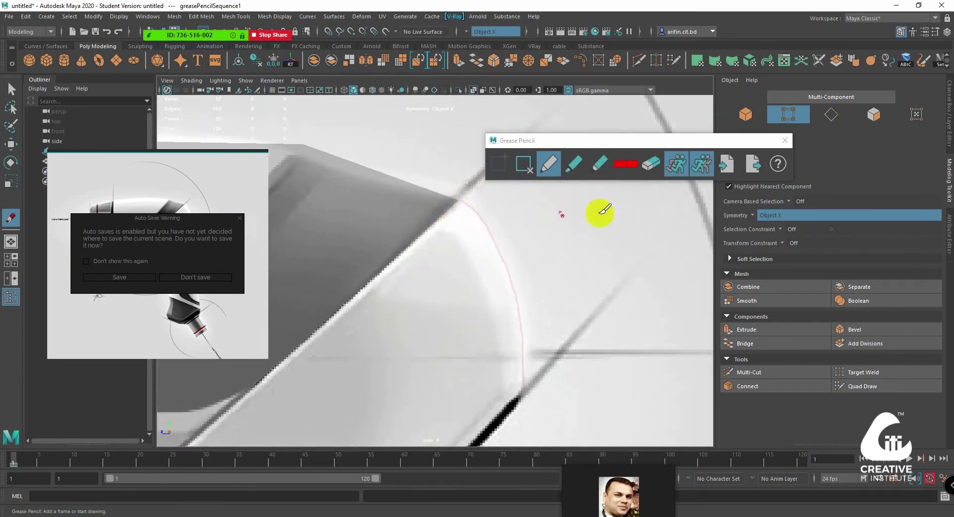
pyautogui.scroll(-1, 532, 228)
pyautogui.scroll(-2, 517, 229)
pyautogui.scroll(-1, 492, 243)
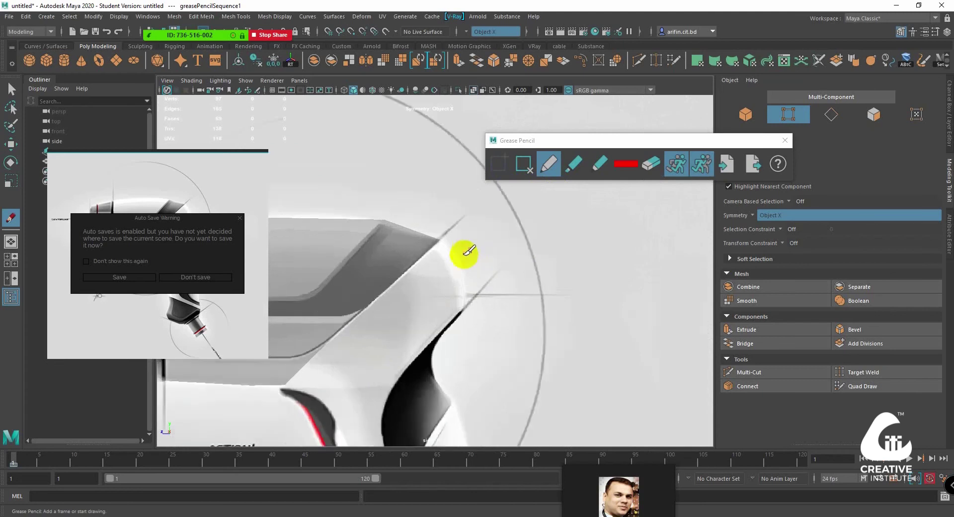
pyautogui.scroll(2, 497, 284)
pyautogui.scroll(1, 511, 298)
pyautogui.scroll(1, 492, 263)
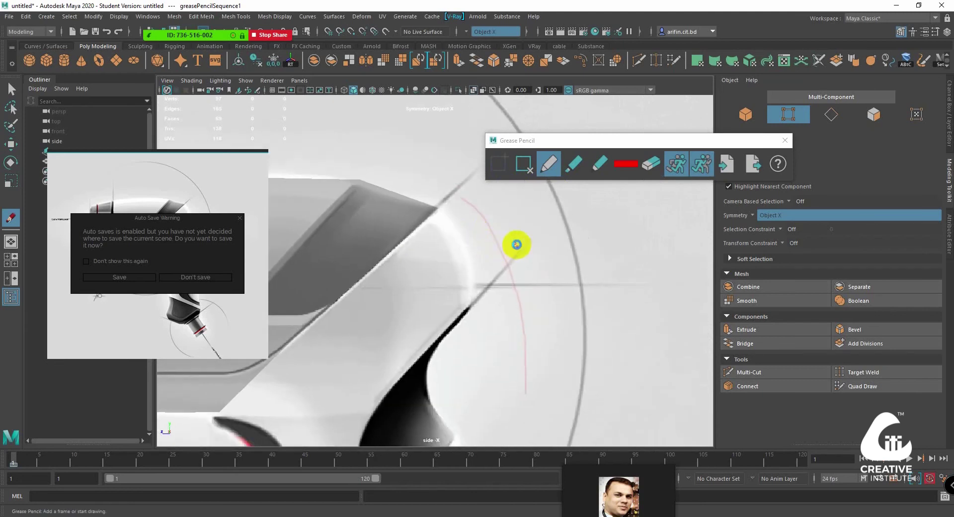
# Undo the red arc and return to the Select tool
pyautogui.hotkey('ctrl', 'z')
pyautogui.scroll(-3, 497, 254)
pyautogui.scroll(2, 427, 269)
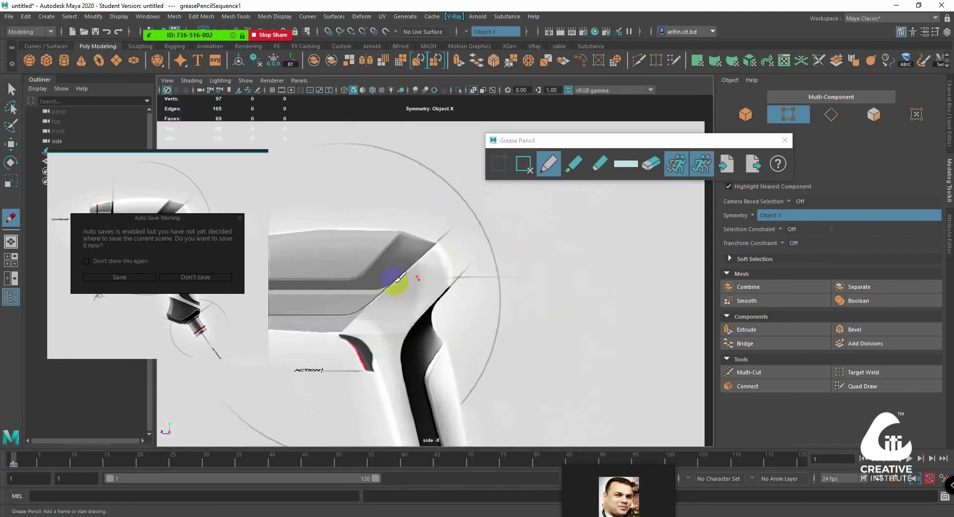
pyautogui.scroll(-1, 447, 269)
pyautogui.scroll(2, 497, 261)
pyautogui.scroll(2, 515, 259)
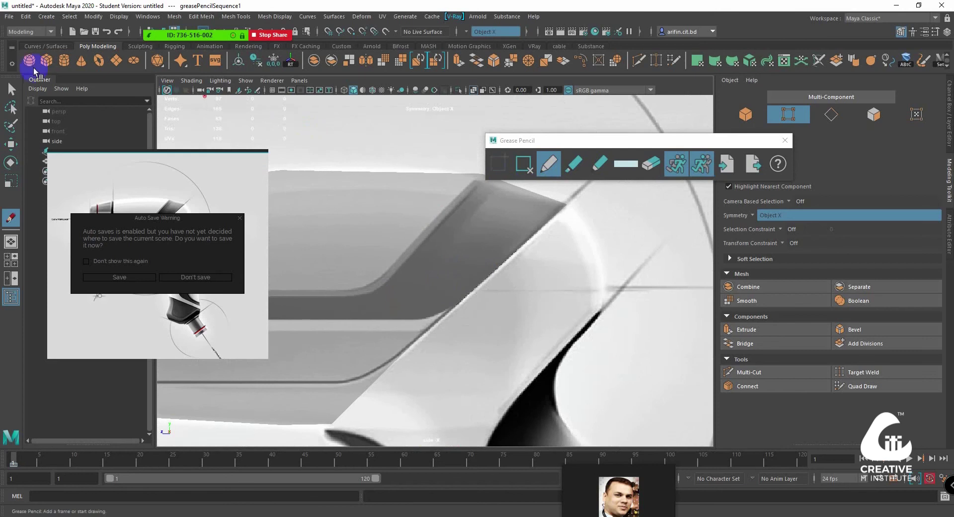
pyautogui.click(10, 88)
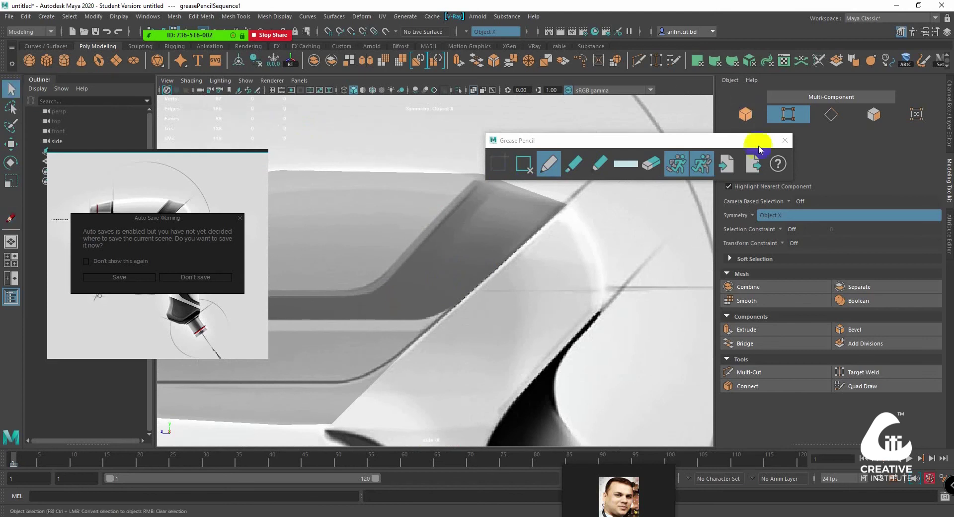
# Return to normal selection and frame the side view on the barrel nose's top corner
pyautogui.click(786, 140)
pyautogui.scroll(1, 521, 232)
pyautogui.moveTo(521, 232)
pyautogui.keyDown('alt'); pyautogui.mouseDown(button='middle')
pyautogui.moveTo(501, 202)
pyautogui.moveTo(586, 198)
pyautogui.moveTo(507, 191)
pyautogui.moveTo(515, 159)
pyautogui.mouseUp(button='middle'); pyautogui.keyUp('alt')
pyautogui.scroll(2, 542, 171)
pyautogui.moveTo(525, 174); pyautogui.dragTo(489, 176, button='right')
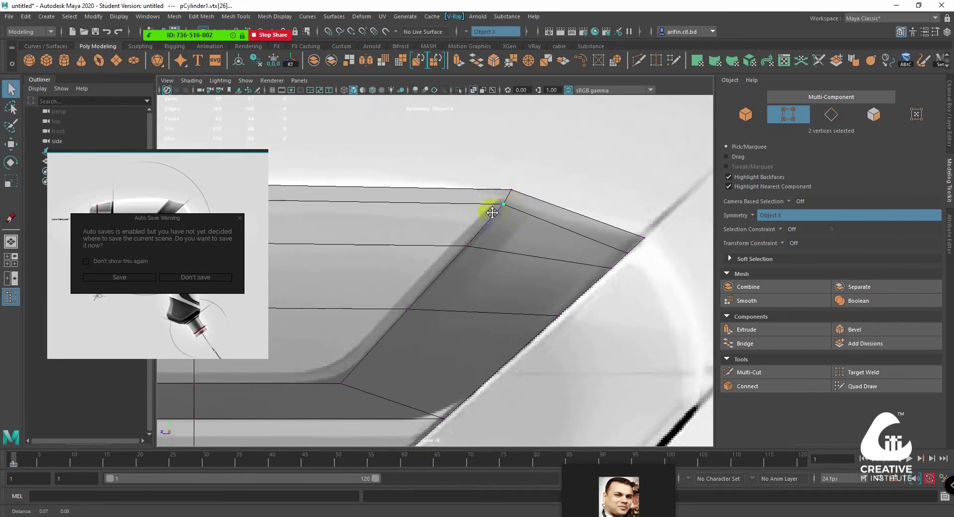
pyautogui.keyDown('alt'); pyautogui.moveTo(514, 201); pyautogui.dragTo(436, 153, button='middle'); pyautogui.keyUp('alt')
pyautogui.scroll(1, 579, 213)
# Select the nose's two corner vertices with the Move tool and bring up the Transform Constraint options
pyautogui.keyDown('alt'); pyautogui.moveTo(584, 219); pyautogui.dragTo(603, 213, button='middle'); pyautogui.keyUp('alt')
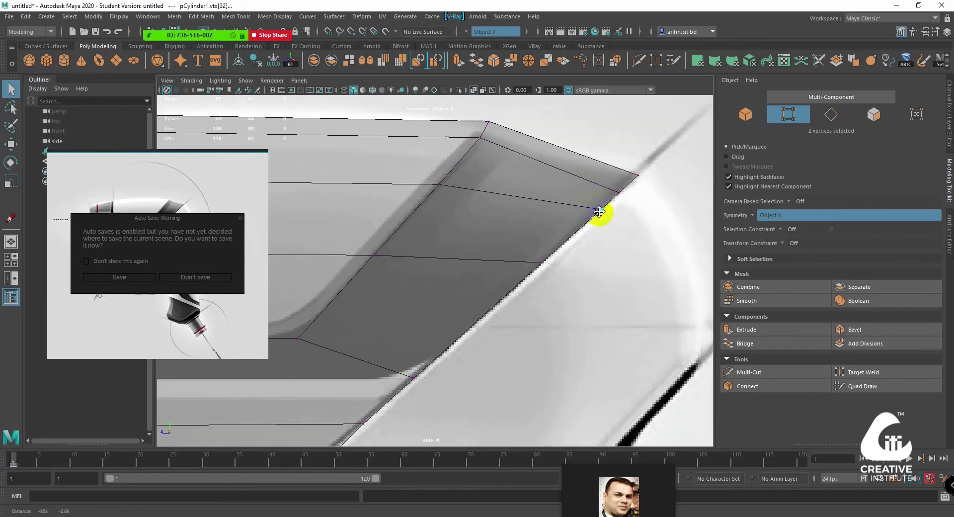
pyautogui.moveTo(570, 196); pyautogui.dragTo(564, 164, button='right')
pyautogui.doubleClick(550, 201)
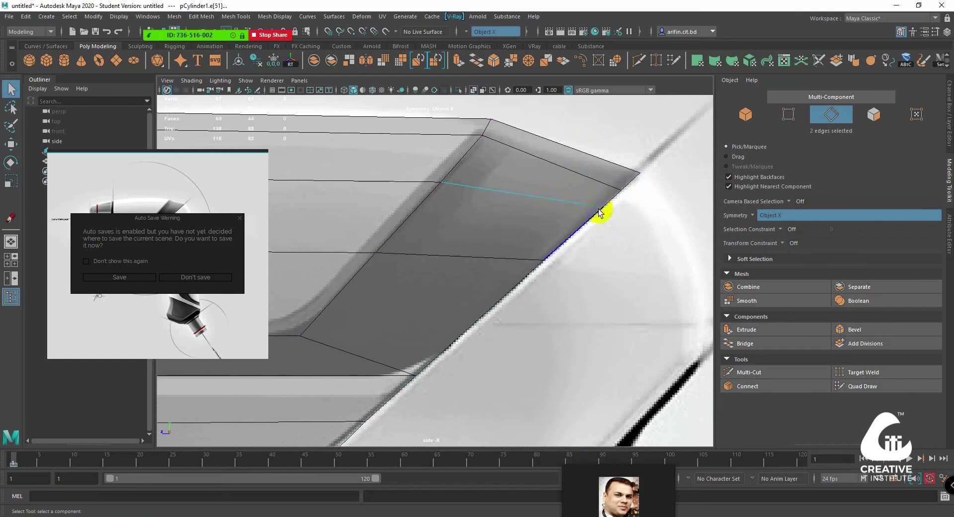
pyautogui.moveTo(603, 206); pyautogui.dragTo(605, 211, button='right')
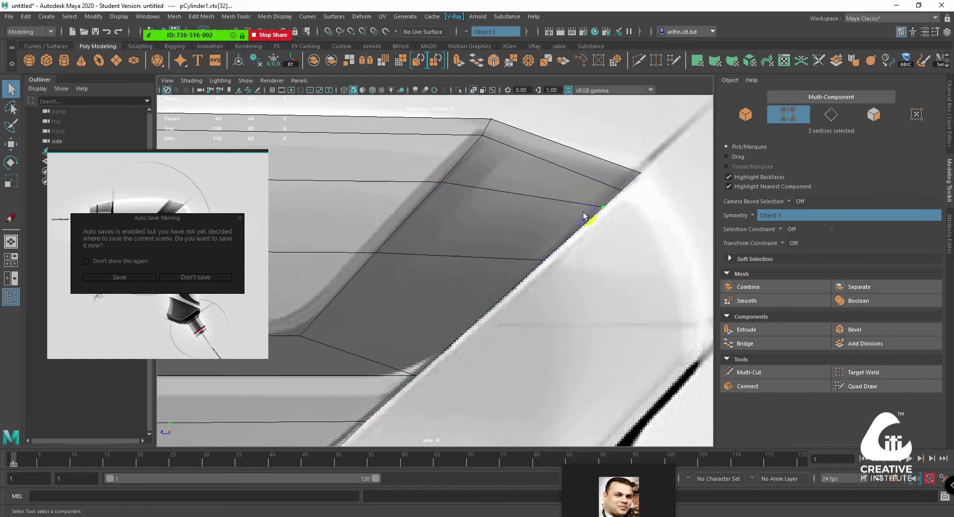
pyautogui.press('w')
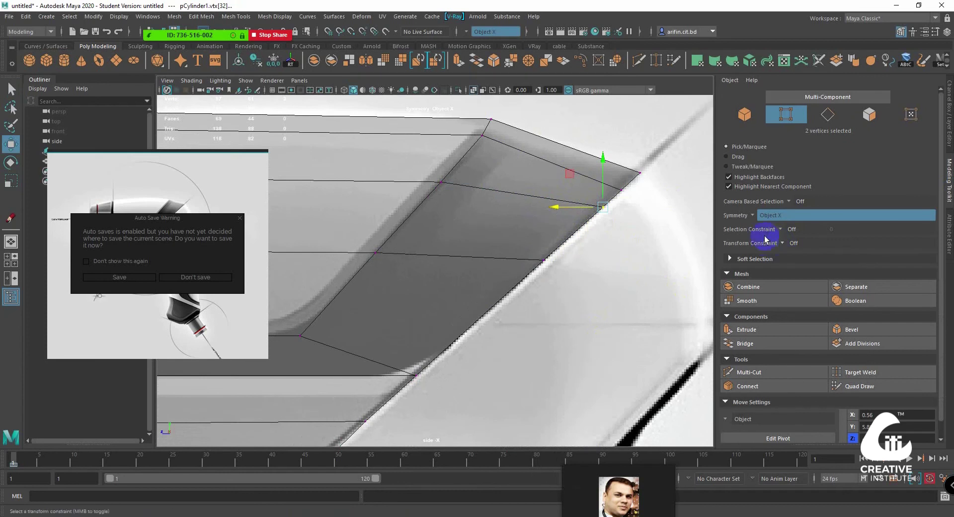
pyautogui.click(784, 244)
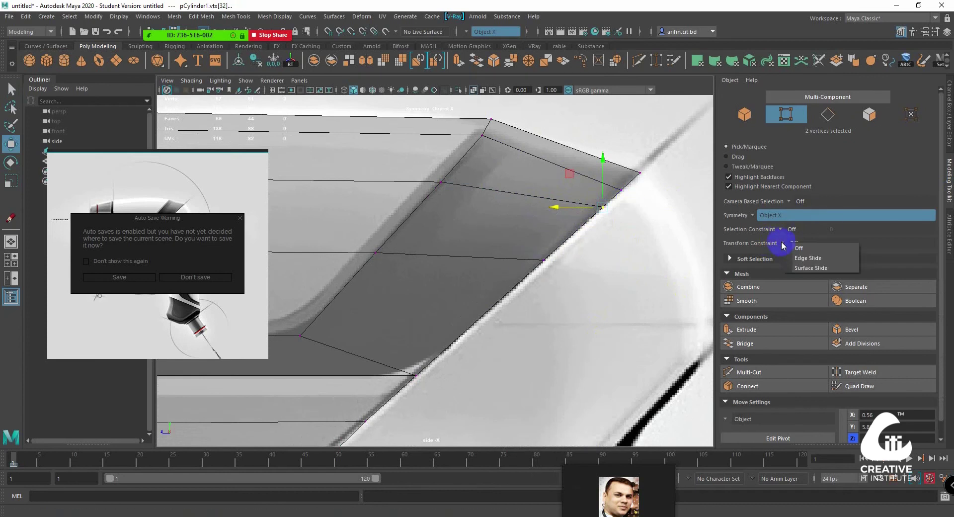
# Constrain moves to Edge and slide both nose corner vertices down along their edges
pyautogui.click(802, 260)
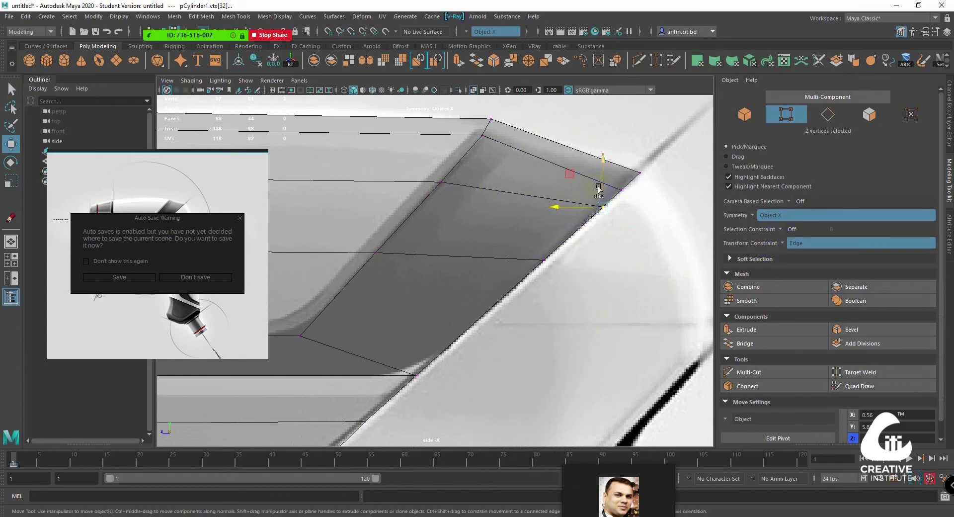
pyautogui.moveTo(598, 196); pyautogui.dragTo(522, 250)
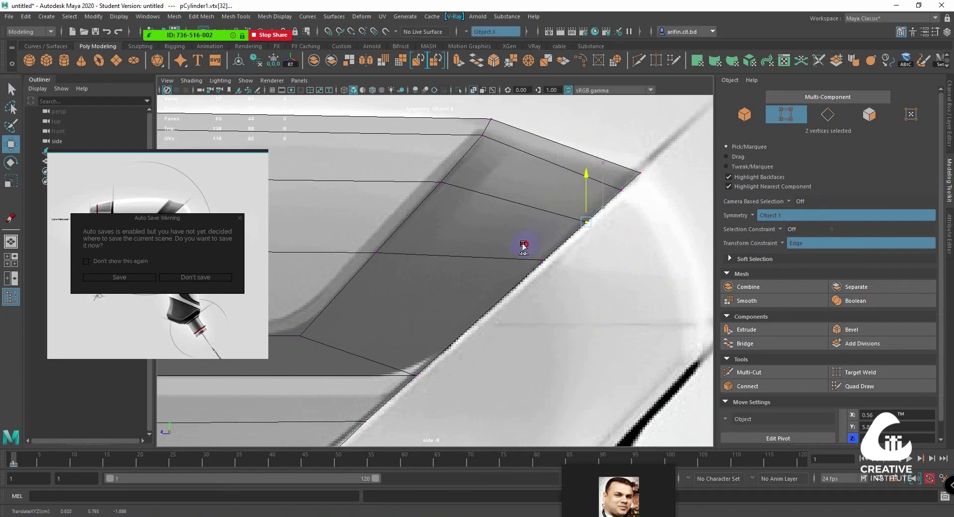
pyautogui.moveTo(639, 179); pyautogui.dragTo(582, 227)
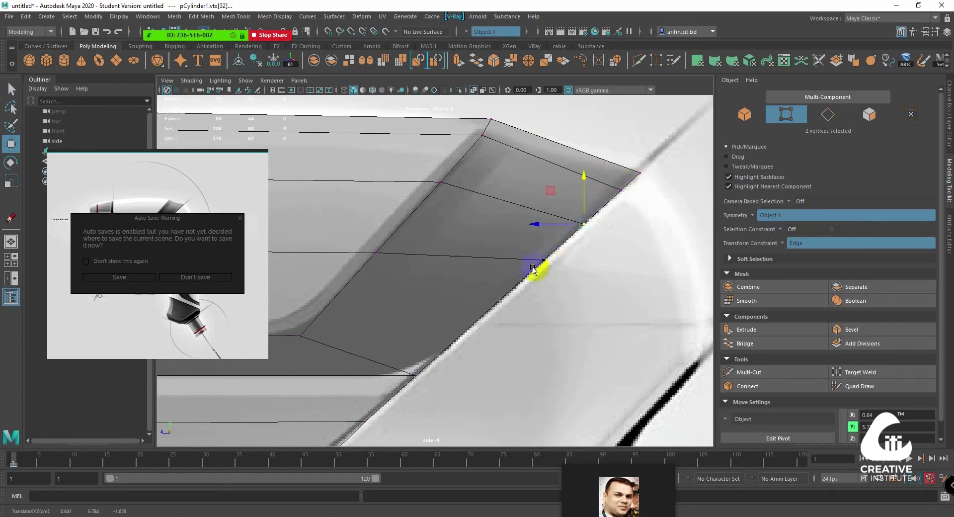
pyautogui.keyDown('alt'); pyautogui.moveTo(533, 269); pyautogui.dragTo(612, 198, button='right'); pyautogui.keyUp('alt')
pyautogui.click(594, 192)
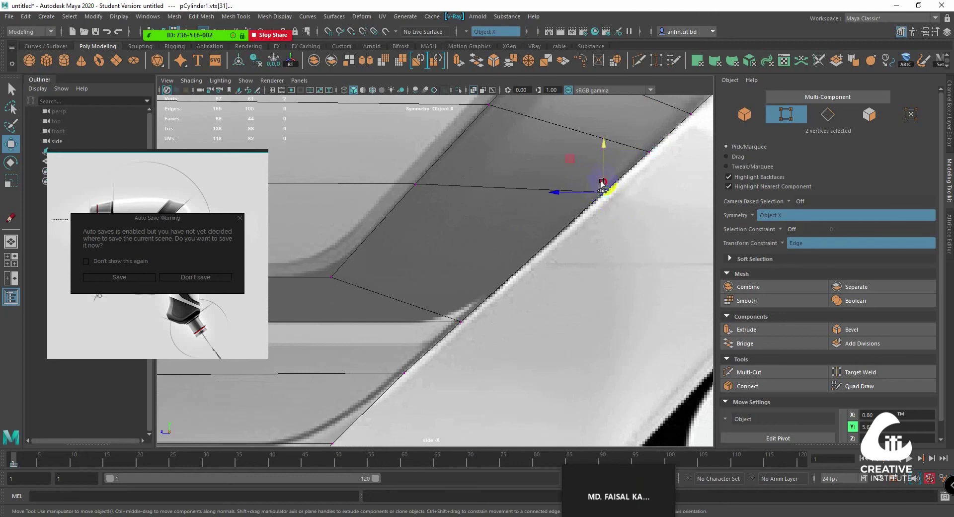
pyautogui.moveTo(602, 182); pyautogui.dragTo(449, 277)
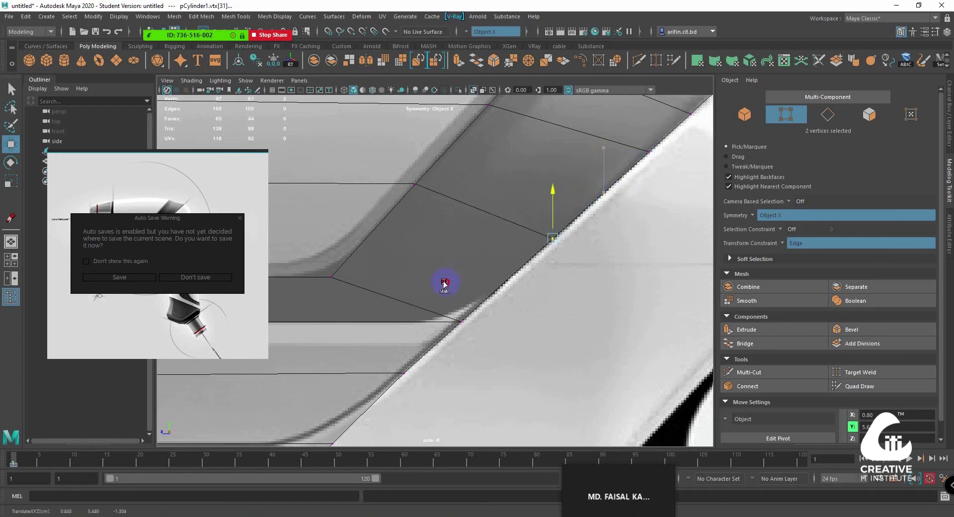
# Reframe and zoom the side view to inspect the barrel nose against the sketch
pyautogui.keyDown('alt'); pyautogui.moveTo(571, 191); pyautogui.dragTo(566, 249, button='right'); pyautogui.keyUp('alt')
pyautogui.moveTo(577, 248)
pyautogui.mouseDown()
pyautogui.moveTo(544, 204)
pyautogui.moveTo(542, 246)
pyautogui.moveTo(553, 240)
pyautogui.mouseUp()
pyautogui.keyDown('alt'); pyautogui.moveTo(539, 224); pyautogui.dragTo(605, 136, button='right'); pyautogui.keyUp('alt')
pyautogui.keyDown('alt'); pyautogui.moveTo(606, 135); pyautogui.dragTo(623, 156, button='middle'); pyautogui.keyUp('alt')
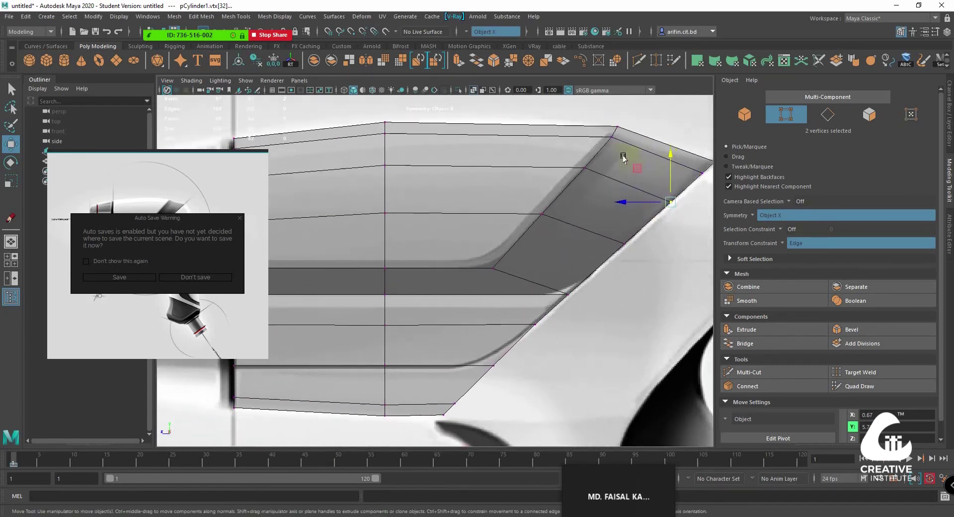
pyautogui.keyDown('alt'); pyautogui.moveTo(612, 182); pyautogui.dragTo(547, 262, button='right'); pyautogui.keyUp('alt')
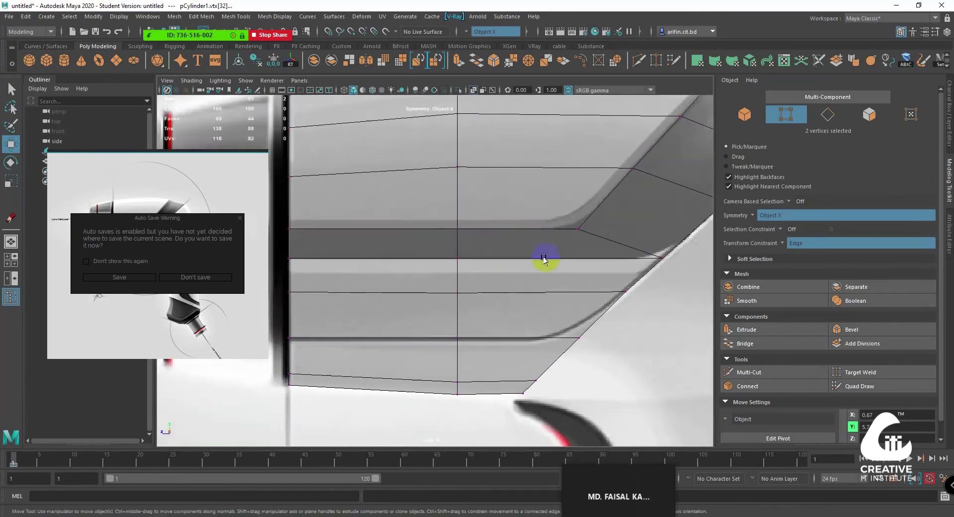
pyautogui.keyDown('alt'); pyautogui.moveTo(548, 262); pyautogui.dragTo(498, 259, button='middle'); pyautogui.keyUp('alt')
pyautogui.keyDown('alt'); pyautogui.moveTo(498, 258); pyautogui.dragTo(496, 277, button='right'); pyautogui.keyUp('alt')
pyautogui.keyDown('alt'); pyautogui.moveTo(496, 277); pyautogui.dragTo(477, 279, button='middle'); pyautogui.keyUp('alt')
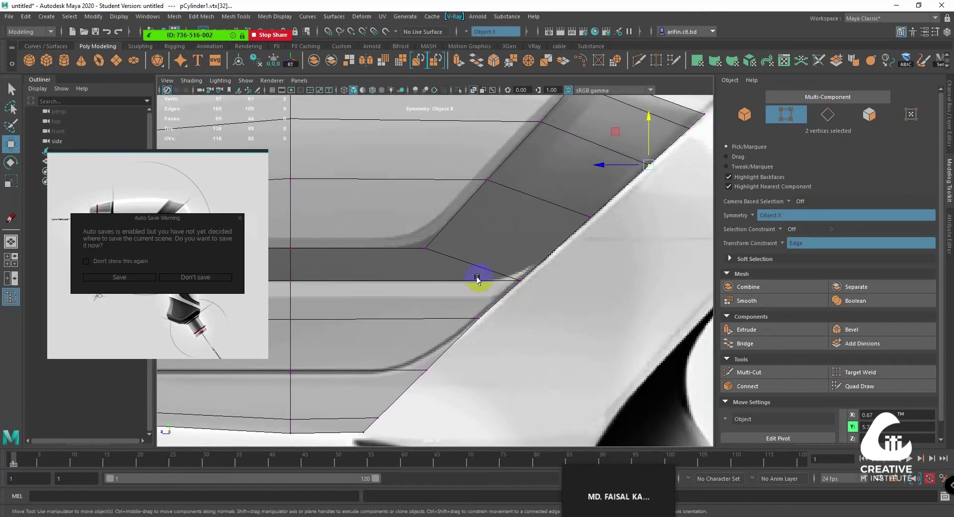
pyautogui.scroll(-5, 477, 273)
pyautogui.scroll(4, 474, 283)
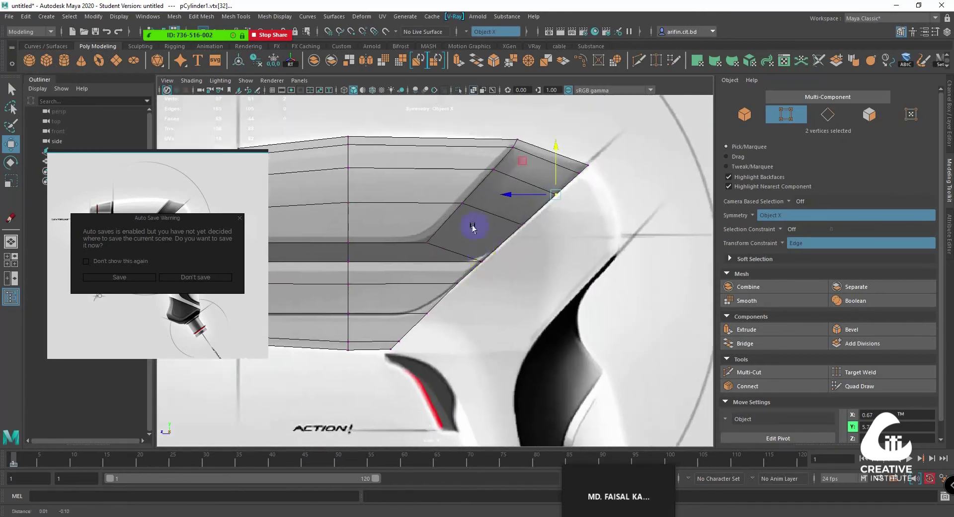
pyautogui.scroll(-4, 475, 289)
pyautogui.scroll(3, 478, 285)
pyautogui.scroll(3, 389, 245)
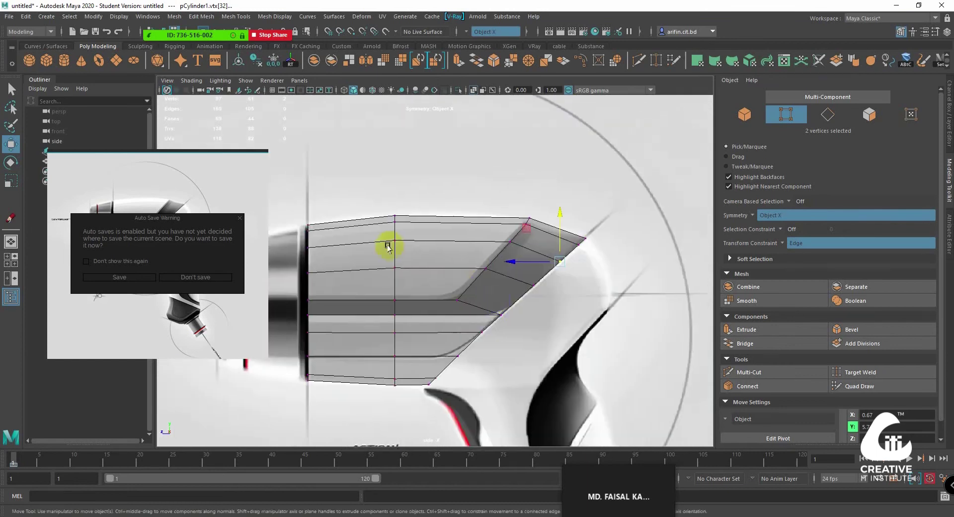
pyautogui.scroll(2, 412, 164)
pyautogui.scroll(-2, 497, 224)
# Select the 16-edge loop on the barrel's slanted underside, verify it in perspective, and extrude it
pyautogui.scroll(3, 441, 258)
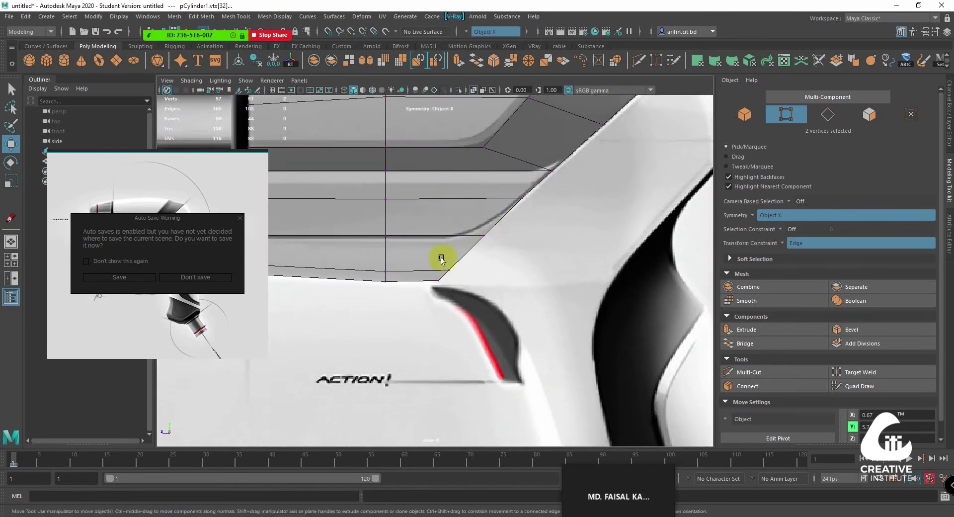
pyautogui.moveTo(445, 258); pyautogui.dragTo(467, 242, button='right')
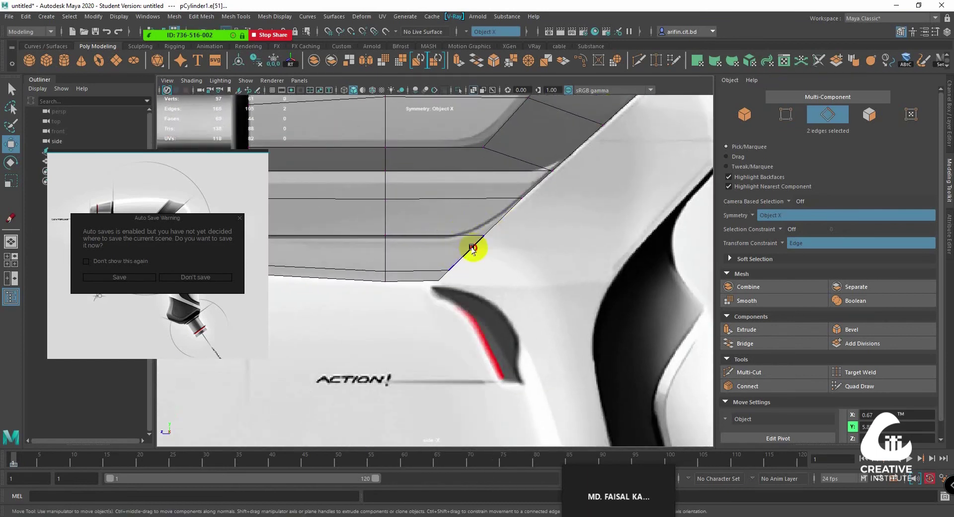
pyautogui.doubleClick(472, 248)
pyautogui.keyDown('alt'); pyautogui.moveTo(505, 238); pyautogui.dragTo(425, 306, button='middle'); pyautogui.keyUp('alt')
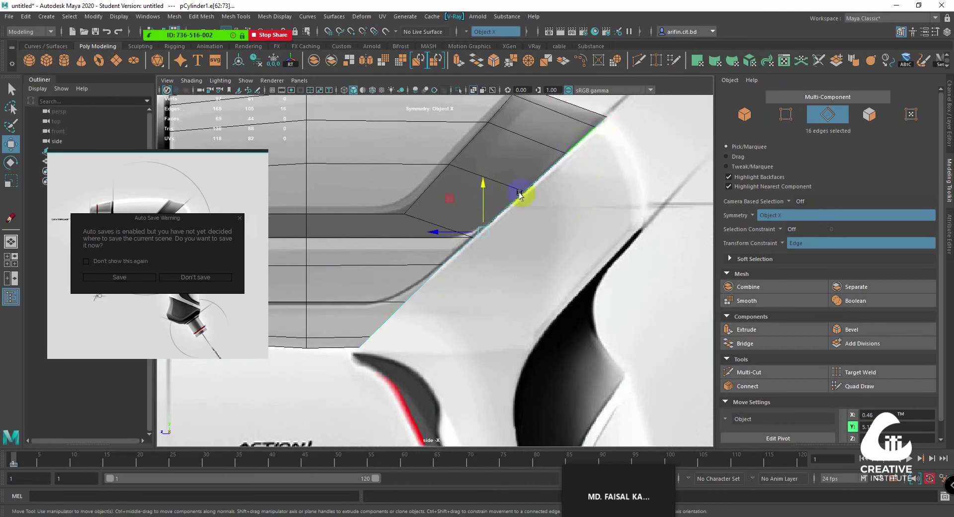
pyautogui.keyDown('alt'); pyautogui.moveTo(341, 344); pyautogui.dragTo(444, 300, button='middle'); pyautogui.keyUp('alt')
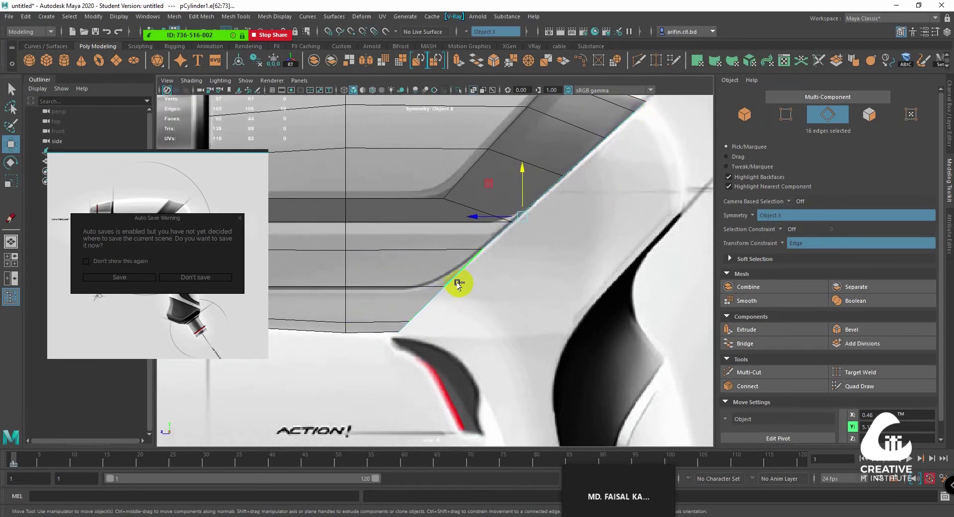
pyautogui.press('space')
pyautogui.press('space')
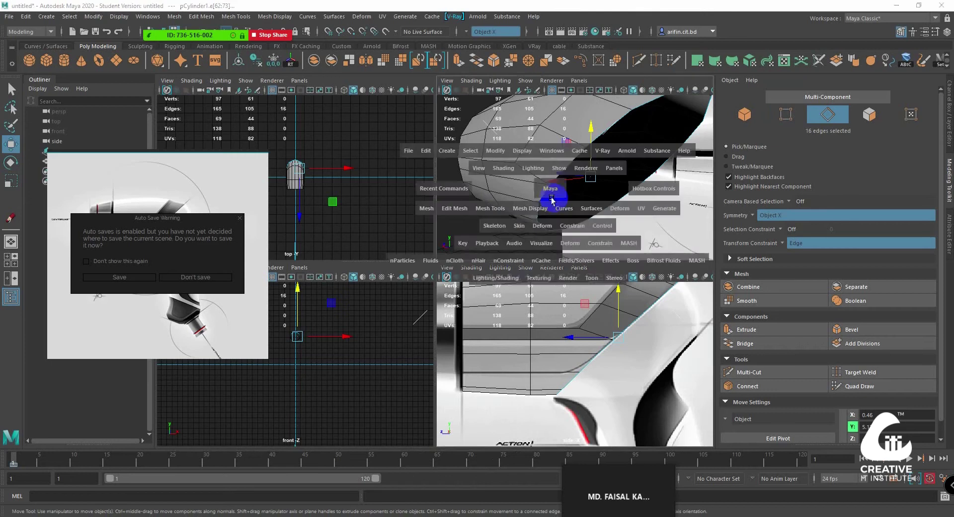
pyautogui.moveTo(473, 247)
pyautogui.keyDown('alt'); pyautogui.mouseDown()
pyautogui.moveTo(520, 316)
pyautogui.moveTo(447, 254)
pyautogui.moveTo(467, 293)
pyautogui.mouseUp(); pyautogui.keyUp('alt')
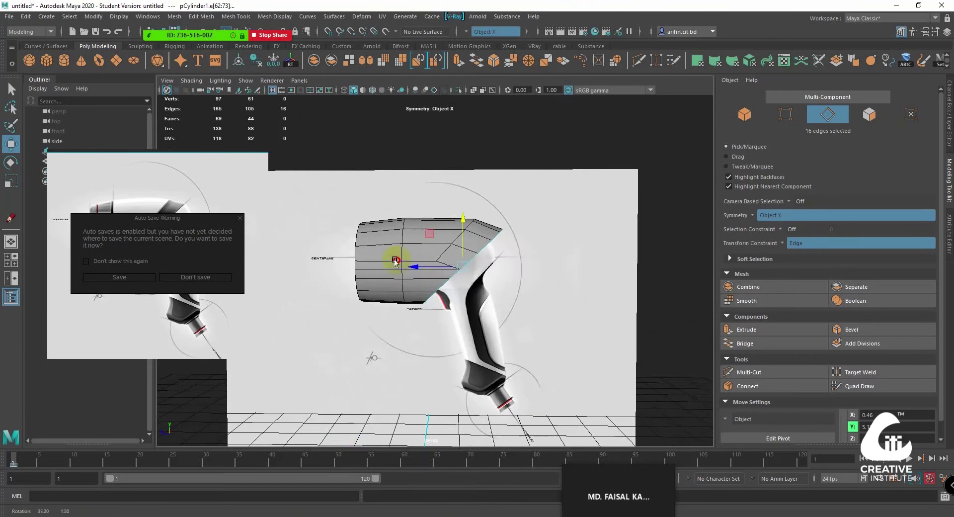
pyautogui.press('space')
pyautogui.press('space')
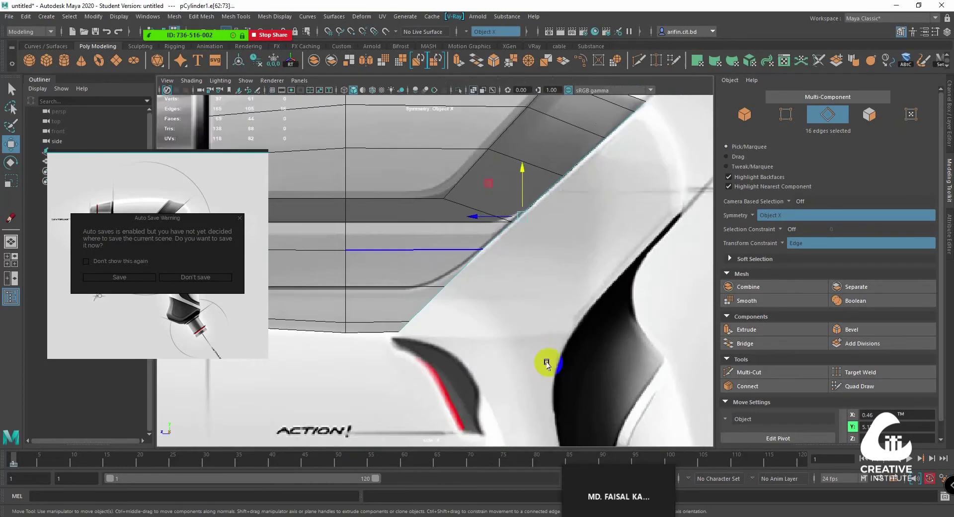
pyautogui.keyDown('alt'); pyautogui.moveTo(550, 361); pyautogui.dragTo(489, 328, button='middle'); pyautogui.keyUp('alt')
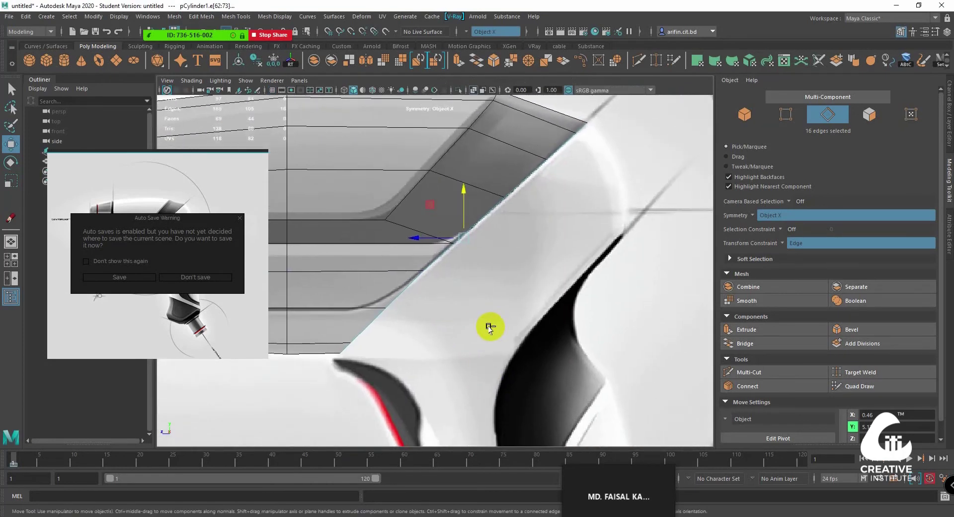
pyautogui.hotkey('ctrl', 'e')
# Turn off the Edge constraint and move the extruded edge loop down toward the handle
pyautogui.press('w')
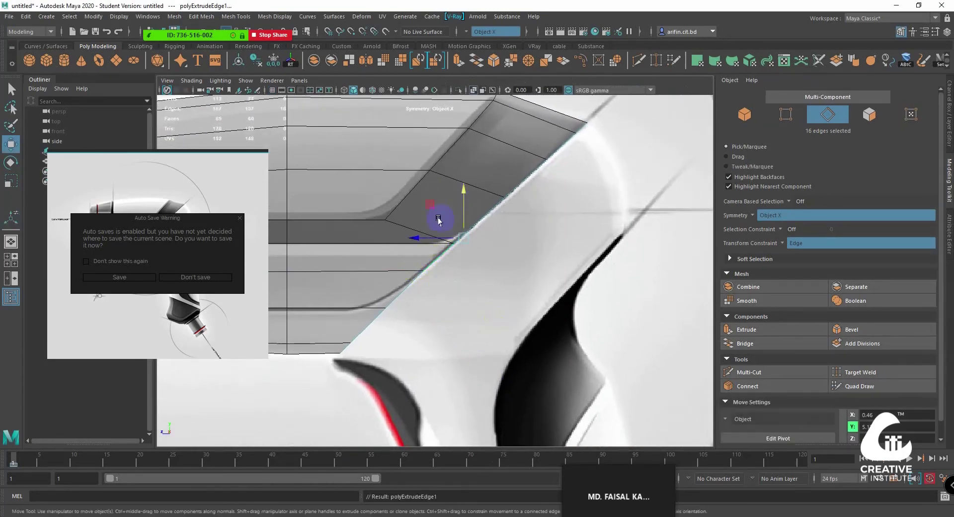
pyautogui.moveTo(433, 207); pyautogui.dragTo(445, 219)
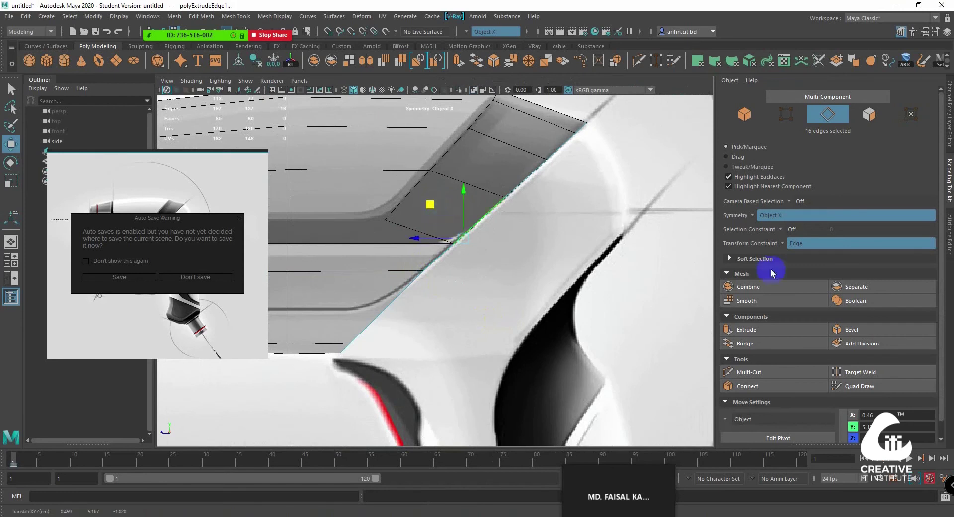
pyautogui.click(778, 243)
pyautogui.click(795, 248)
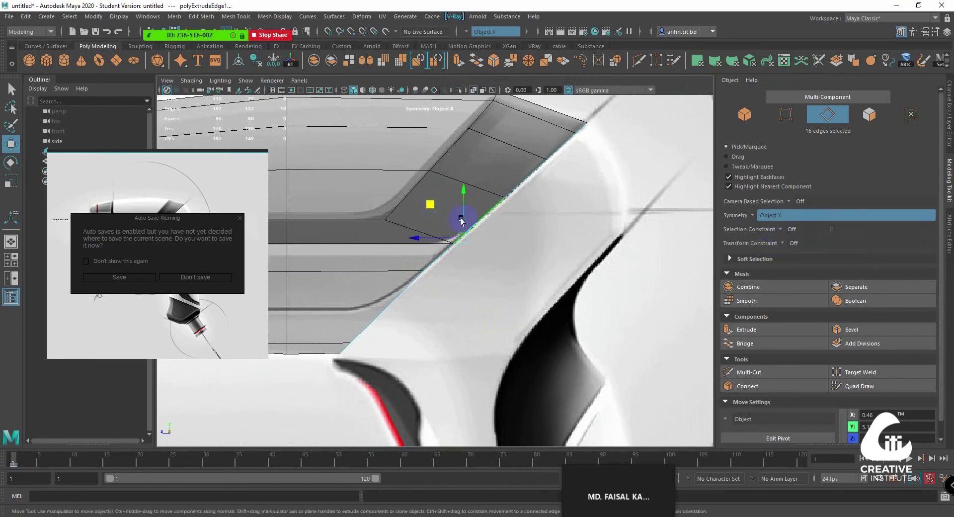
pyautogui.moveTo(434, 206)
pyautogui.mouseDown()
pyautogui.moveTo(496, 298)
pyautogui.moveTo(469, 231)
pyautogui.mouseUp()
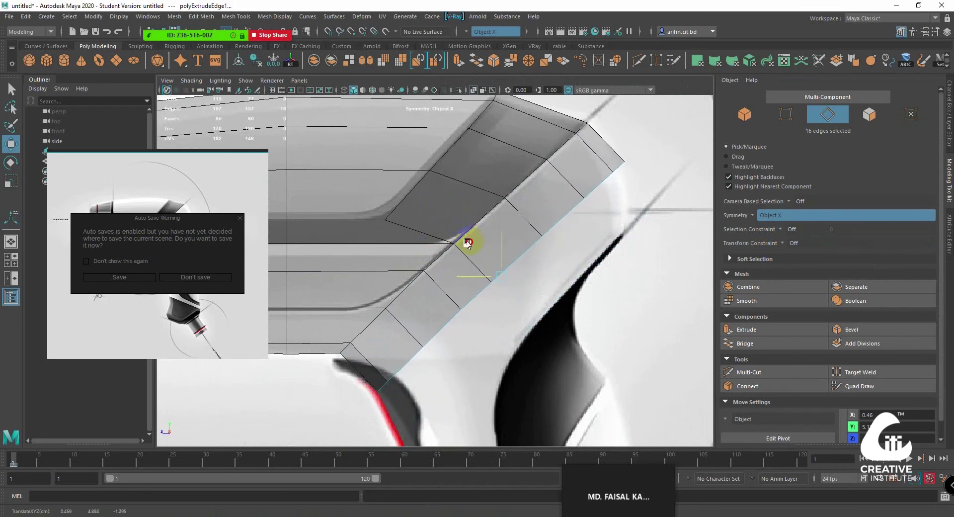
pyautogui.moveTo(469, 231)
pyautogui.mouseDown()
pyautogui.moveTo(447, 235)
pyautogui.moveTo(460, 239)
pyautogui.mouseUp()
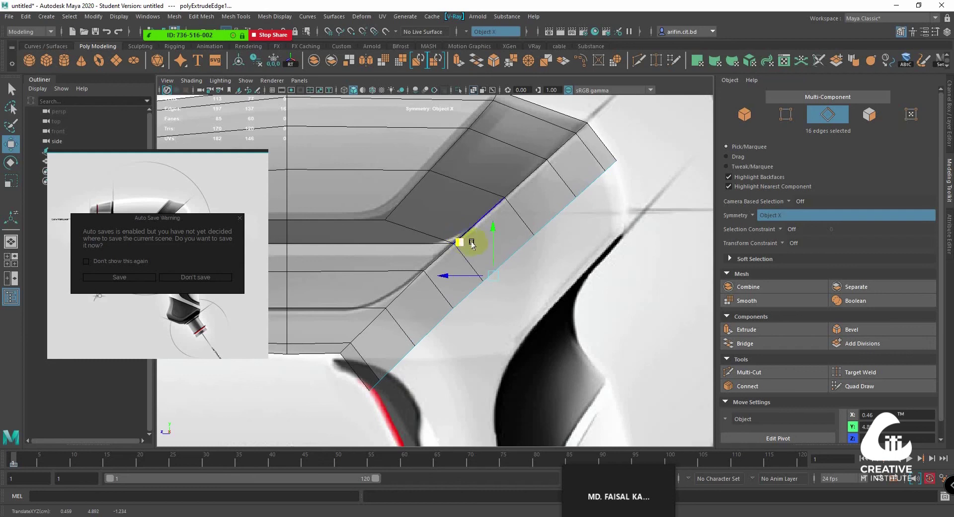
# Scale and reposition the extruded loop so it fits the sketch's lower barrel edge
pyautogui.press('r')
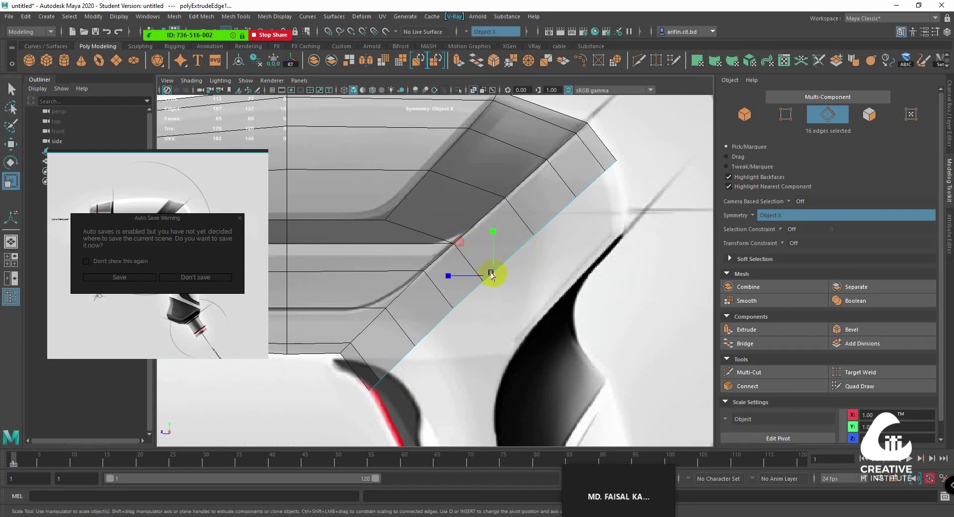
pyautogui.moveTo(491, 274); pyautogui.dragTo(476, 259)
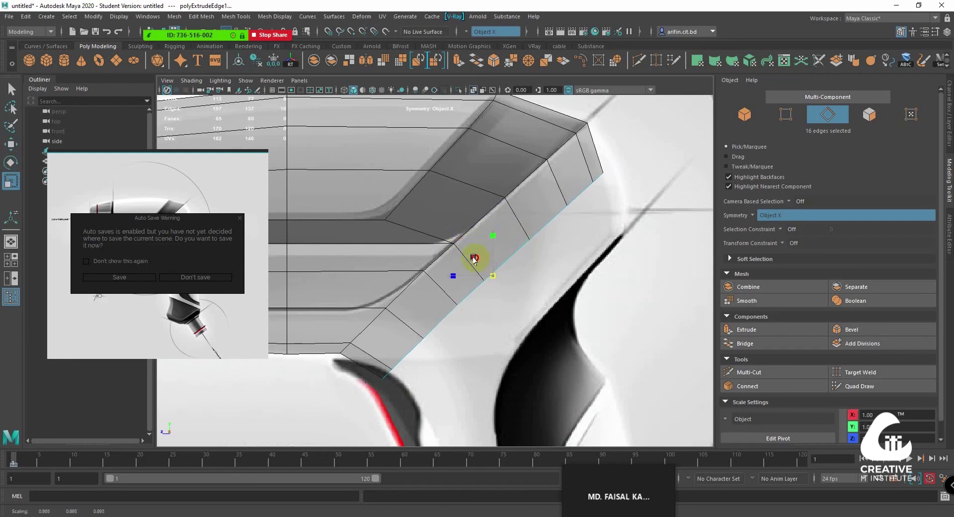
pyautogui.press('w')
pyautogui.moveTo(464, 245); pyautogui.dragTo(470, 238)
pyautogui.press('e')
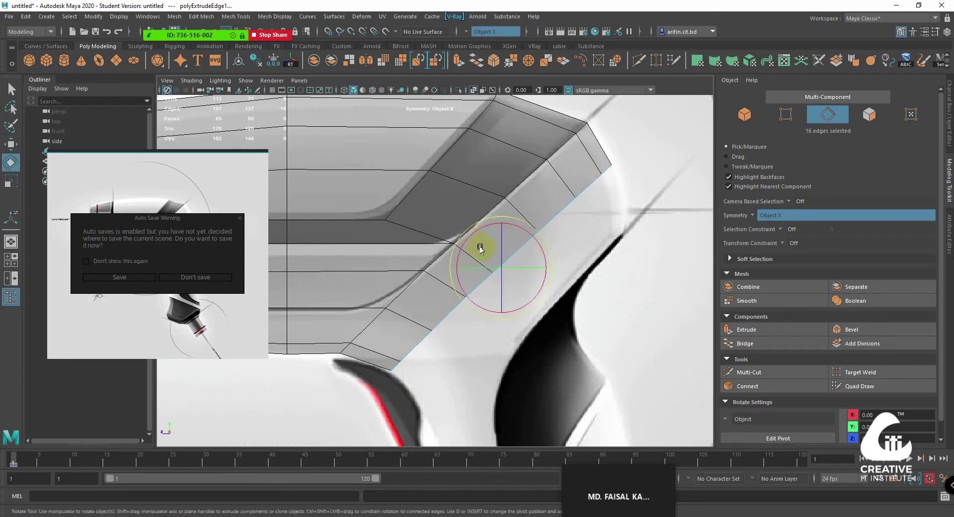
pyautogui.press('r')
pyautogui.moveTo(500, 269); pyautogui.dragTo(502, 271)
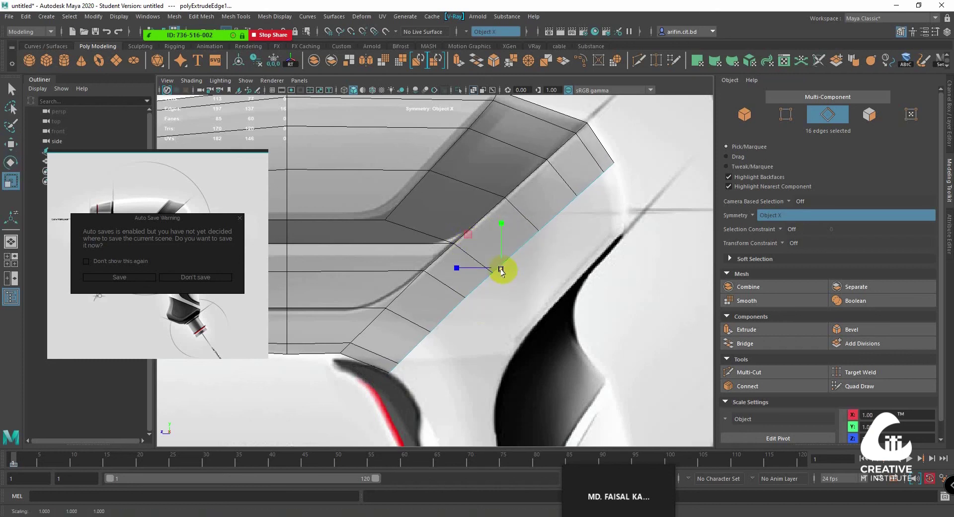
pyautogui.scroll(-2, 520, 268)
pyautogui.scroll(-1, 547, 226)
pyautogui.scroll(-3, 565, 249)
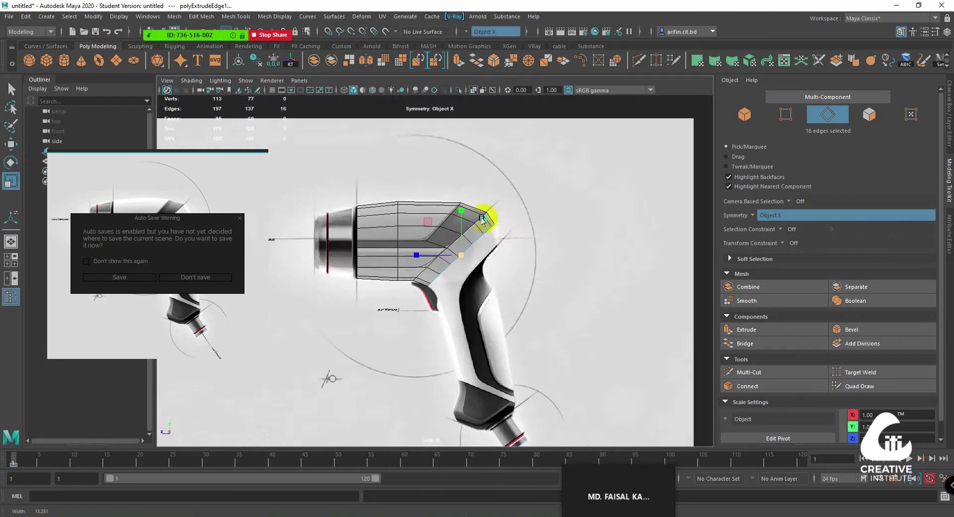
pyautogui.scroll(-1, 517, 253)
pyautogui.scroll(1, 517, 254)
pyautogui.keyDown('alt'); pyautogui.moveTo(466, 257); pyautogui.dragTo(497, 214, button='middle'); pyautogui.keyUp('alt')
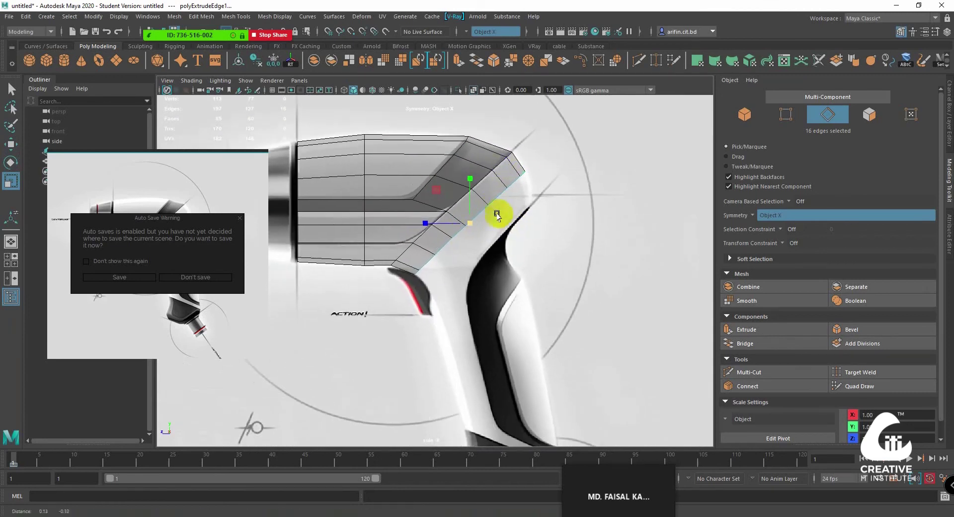
# Extrude the edge loop again, pull it down, angle it and shrink it slightly
pyautogui.hotkey('ctrl', 'e')
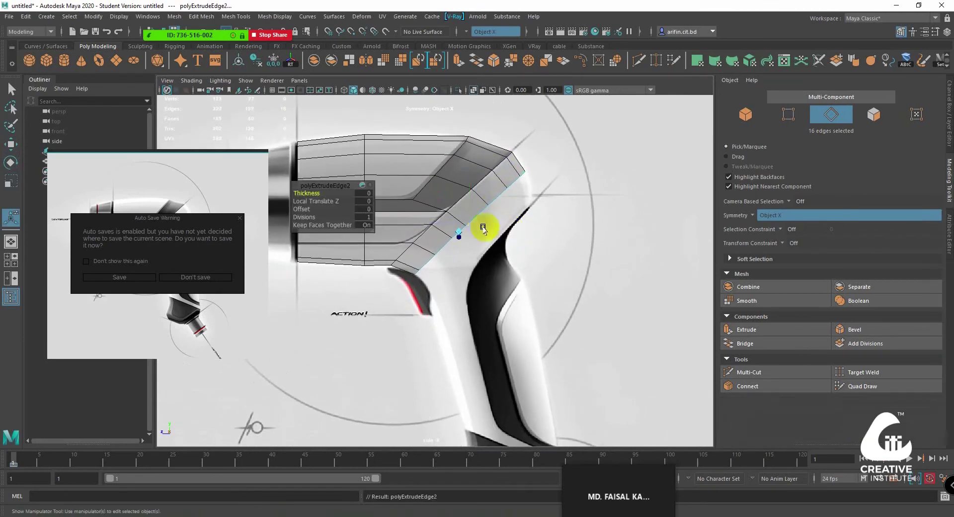
pyautogui.press('w')
pyautogui.moveTo(439, 193); pyautogui.dragTo(442, 217, button='middle')
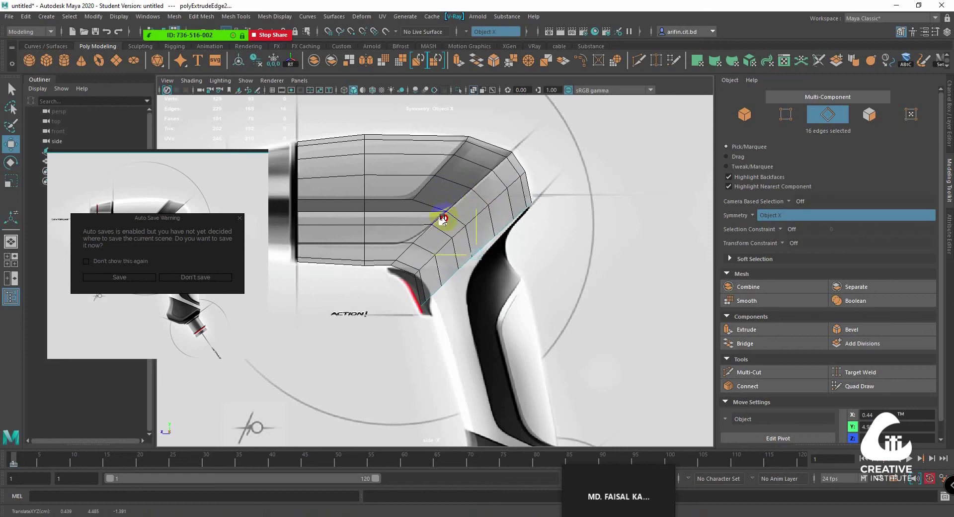
pyautogui.press('e')
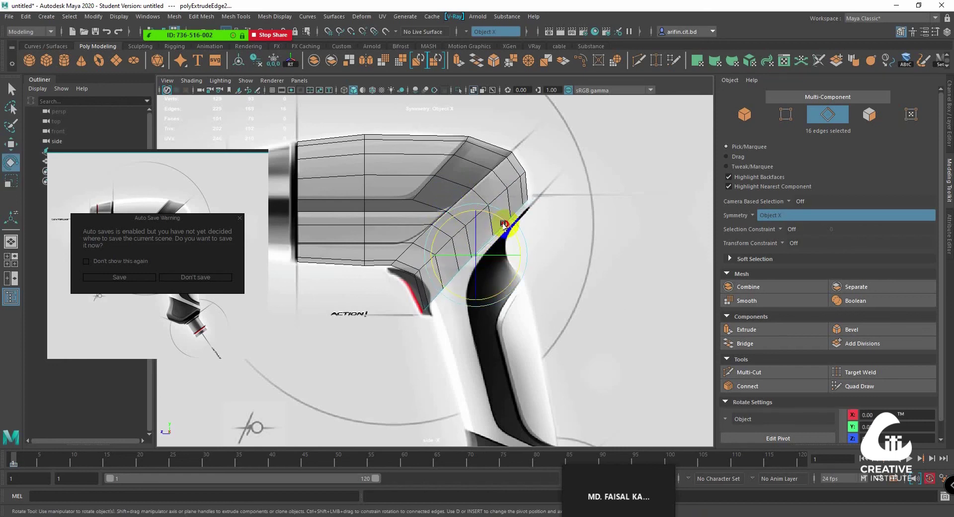
pyautogui.press('w')
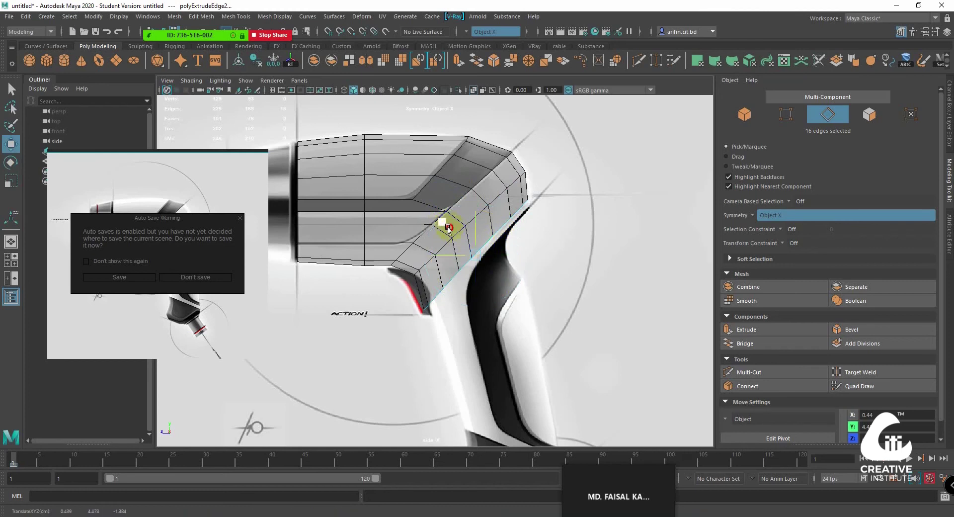
pyautogui.moveTo(448, 220); pyautogui.dragTo(450, 230, button='middle')
pyautogui.press('e')
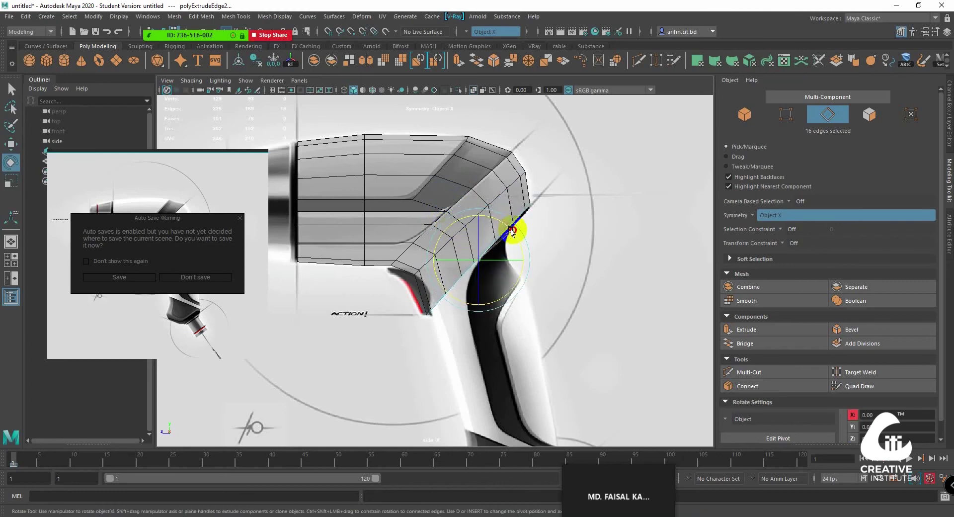
pyautogui.press('r')
pyautogui.moveTo(485, 262); pyautogui.dragTo(471, 257, button='middle')
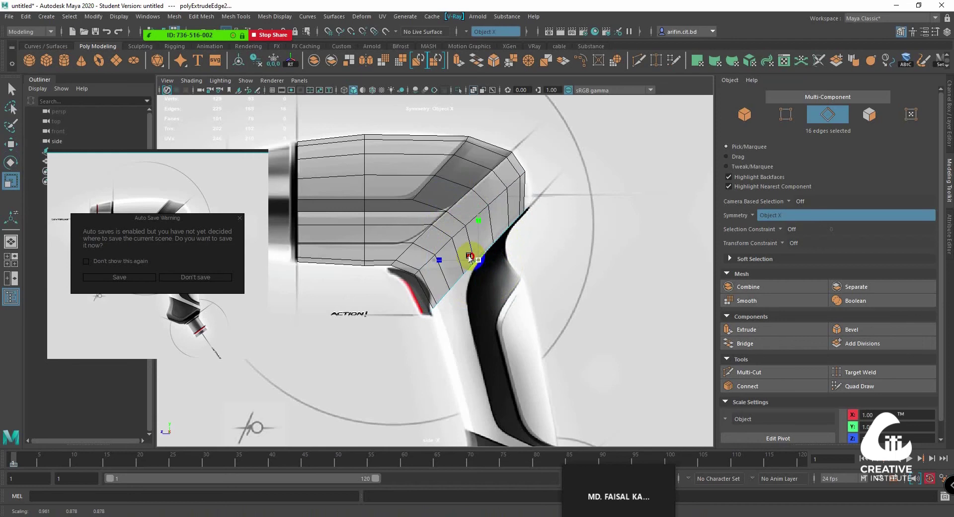
# Nudge the new extruded edge loop onto the sketch's handle top line
pyautogui.scroll(2, 478, 260)
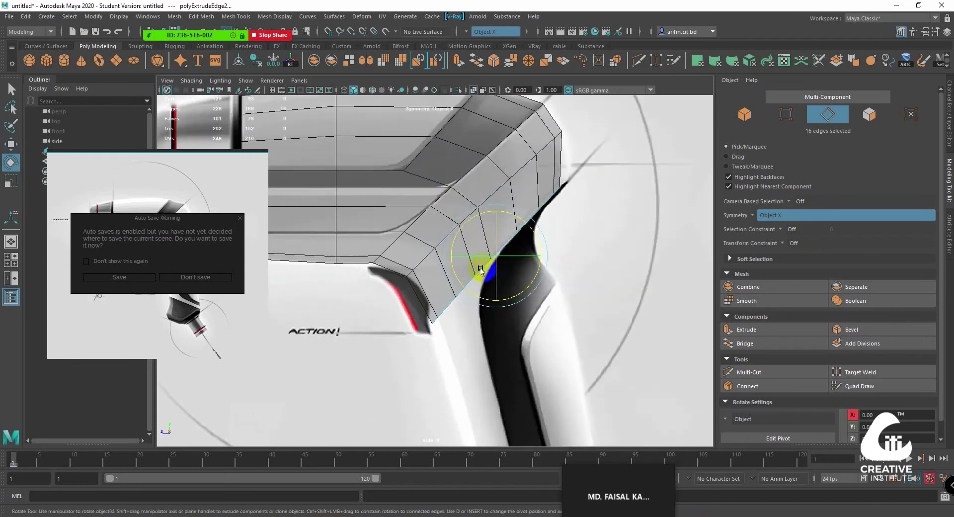
pyautogui.scroll(1, 479, 259)
pyautogui.press('w')
pyautogui.scroll(-4, 485, 256)
pyautogui.scroll(2, 477, 254)
pyautogui.scroll(3, 461, 250)
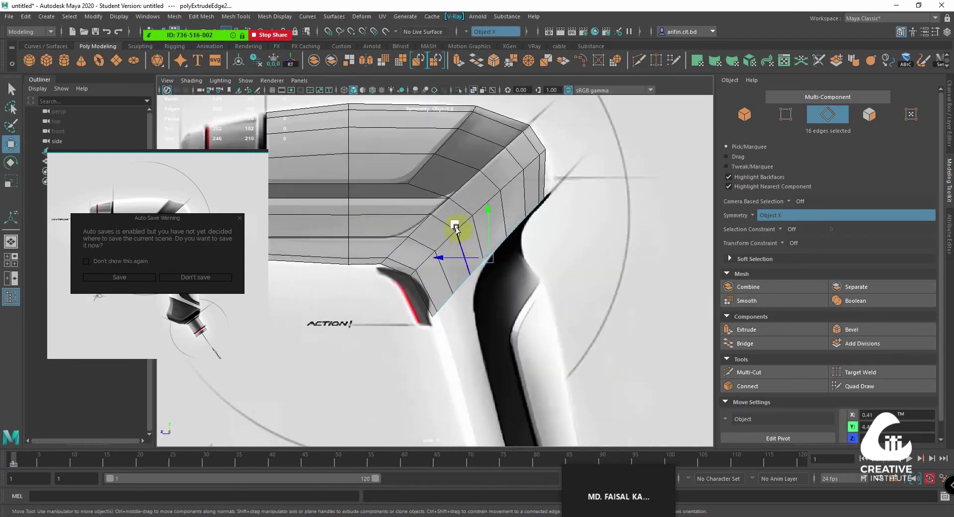
pyautogui.moveTo(454, 220); pyautogui.dragTo(456, 222)
pyautogui.moveTo(463, 222); pyautogui.dragTo(461, 218)
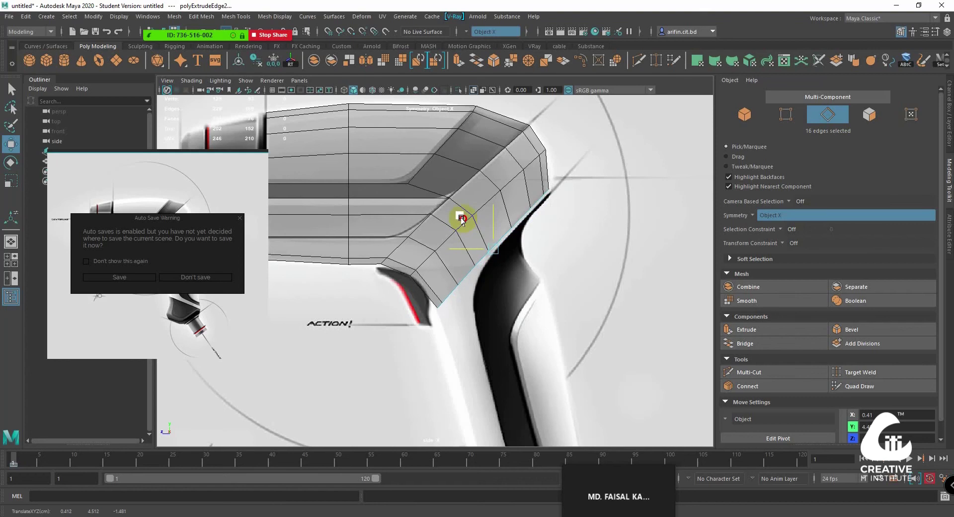
pyautogui.keyDown('alt'); pyautogui.moveTo(462, 219); pyautogui.dragTo(475, 264, button='middle'); pyautogui.keyUp('alt')
pyautogui.moveTo(498, 203); pyautogui.dragTo(482, 187, button='middle')
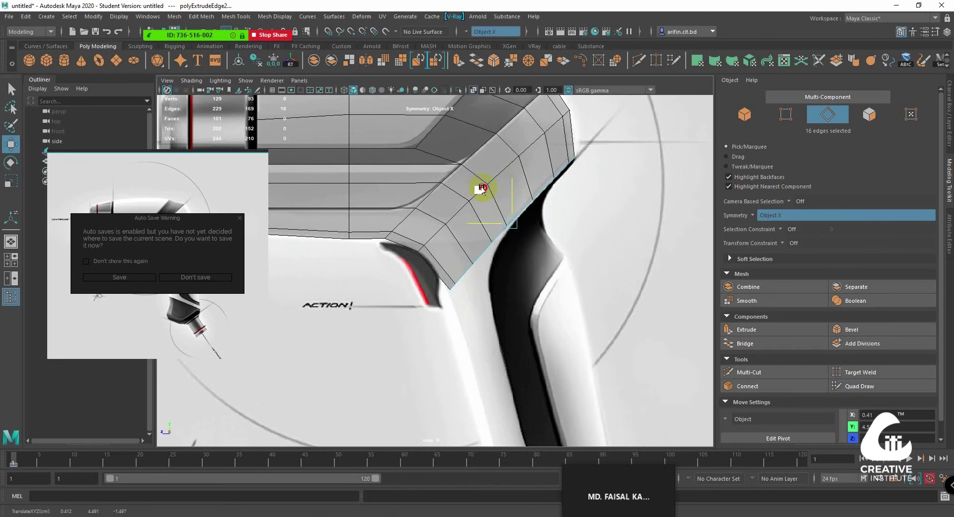
pyautogui.scroll(2, 454, 287)
pyautogui.moveTo(426, 251); pyautogui.dragTo(478, 280, button='right')
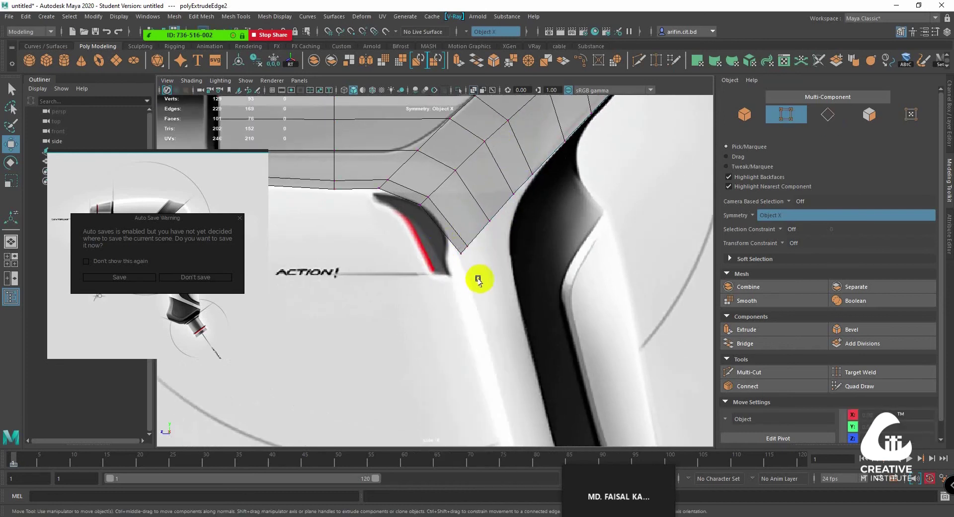
# Adjust the handle corner vertices near the red accent to match the sketch contour
pyautogui.click(461, 252)
pyautogui.moveTo(462, 245); pyautogui.dragTo(425, 227, button='middle')
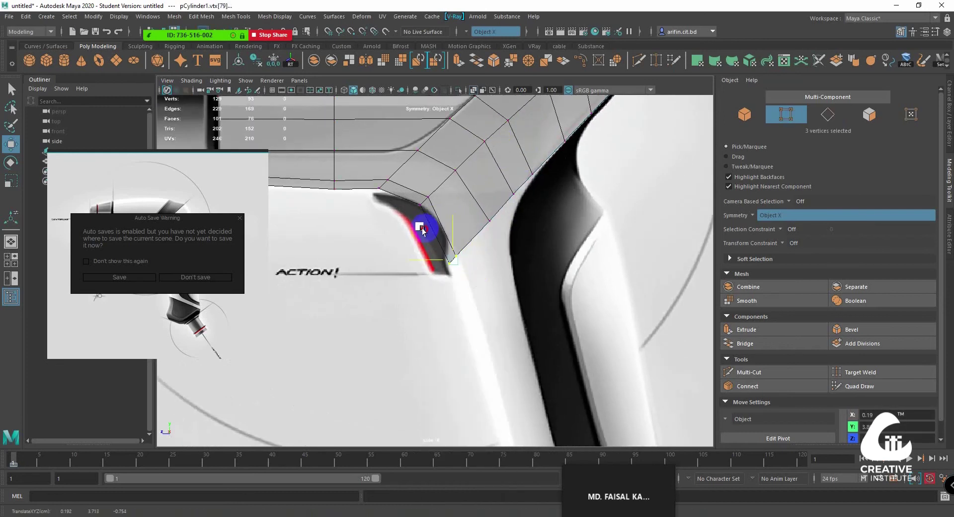
pyautogui.click(458, 277)
pyautogui.moveTo(465, 247)
pyautogui.mouseDown()
pyautogui.moveTo(432, 254)
pyautogui.moveTo(436, 244)
pyautogui.mouseUp()
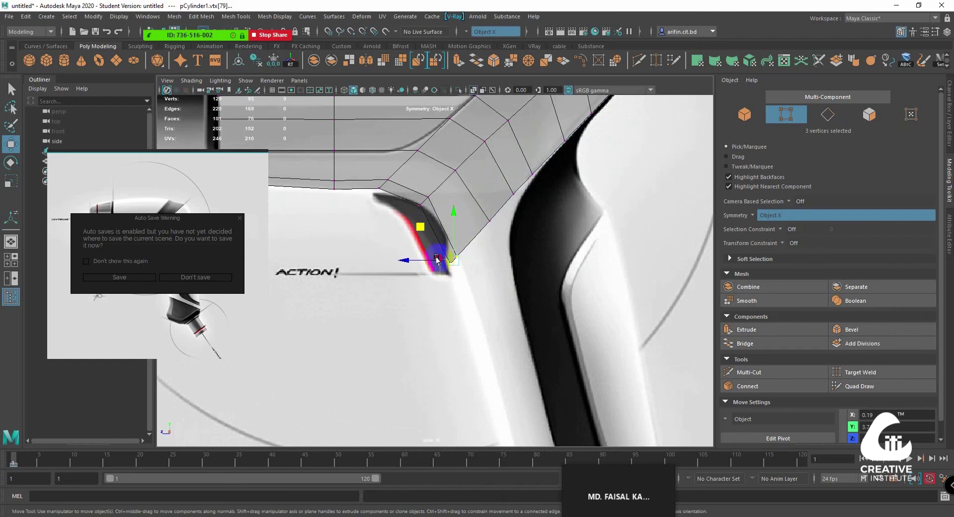
pyautogui.click(437, 259)
pyautogui.click(431, 263)
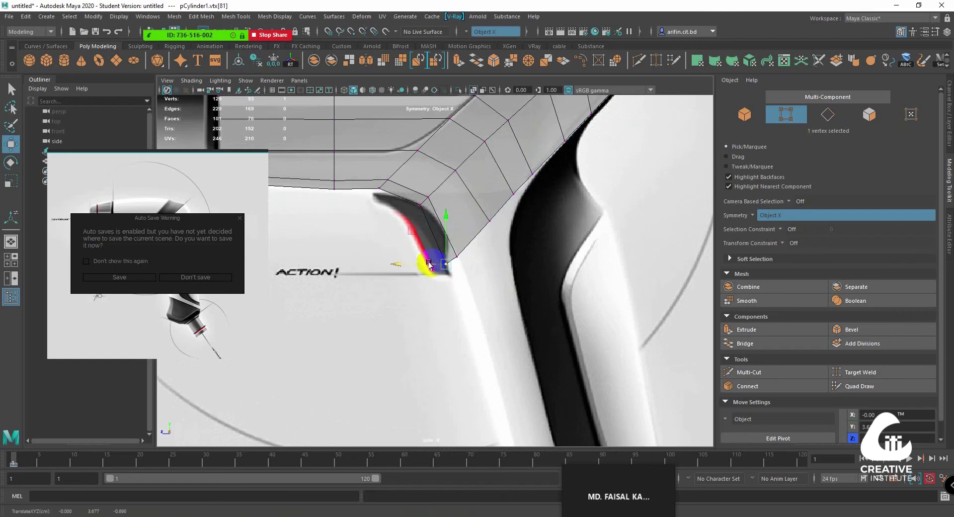
pyautogui.hotkey('ctrl', 'z')
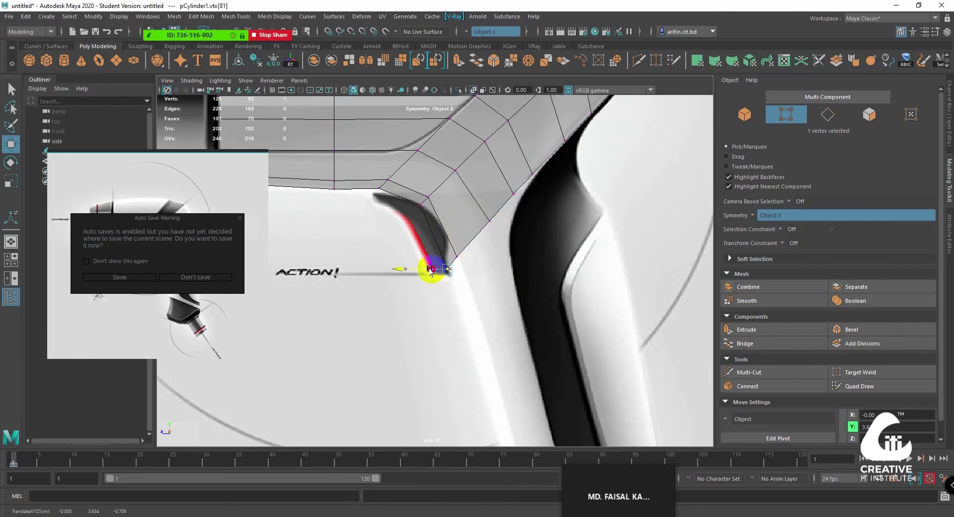
pyautogui.moveTo(431, 270); pyautogui.dragTo(458, 263)
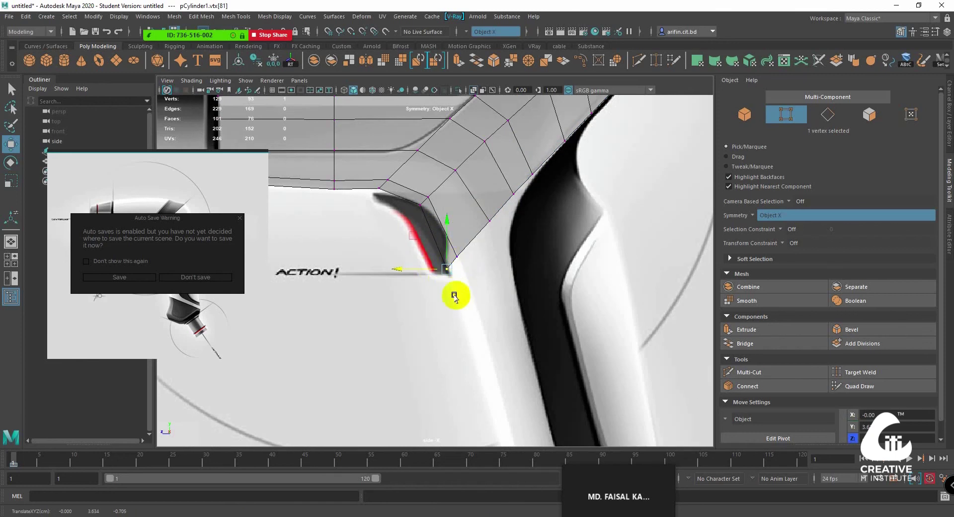
# Move the neighbouring vertex above onto the sketch line and pick a vertex on the barrel's side
pyautogui.keyDown('alt'); pyautogui.moveTo(464, 251); pyautogui.dragTo(481, 273, button='middle'); pyautogui.keyUp('alt')
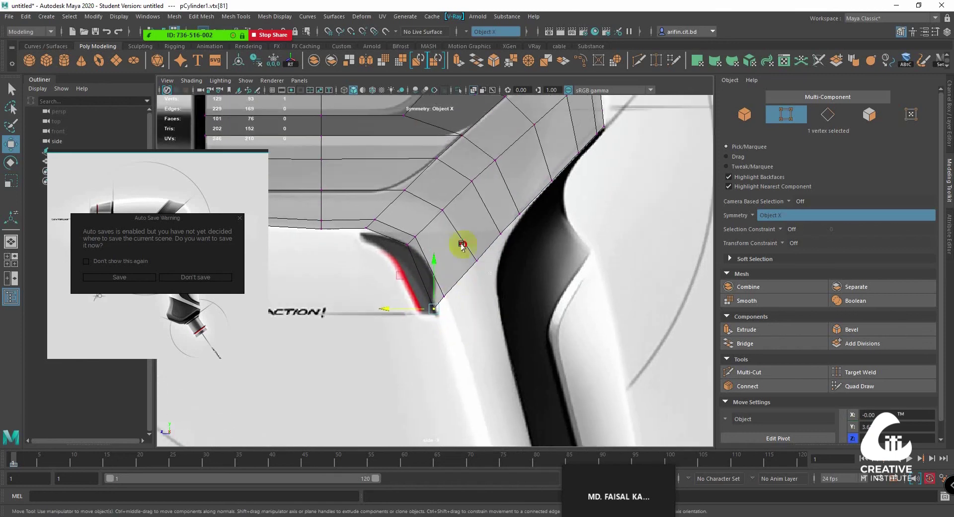
pyautogui.click(454, 260)
pyautogui.moveTo(457, 263); pyautogui.dragTo(452, 264)
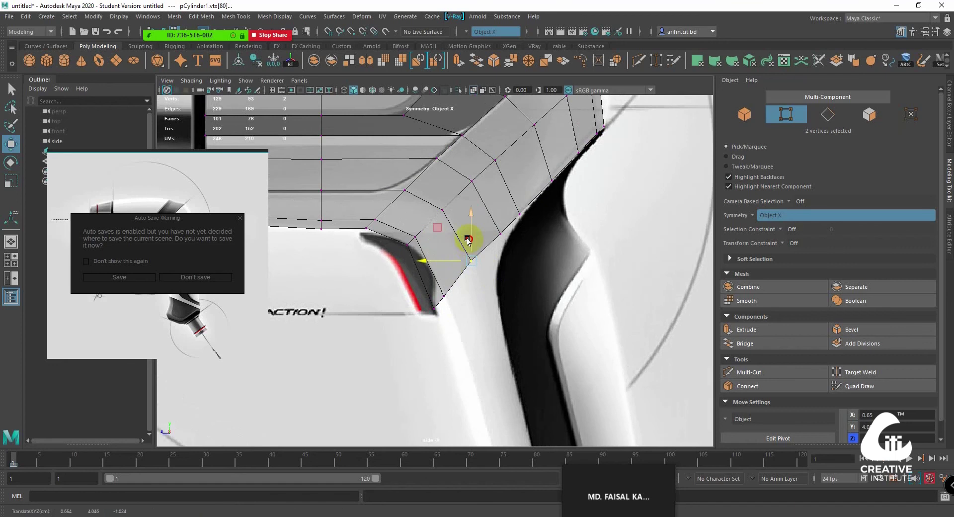
pyautogui.keyDown('alt'); pyautogui.moveTo(479, 238); pyautogui.dragTo(549, 260, button='middle'); pyautogui.keyUp('alt')
pyautogui.click(528, 259)
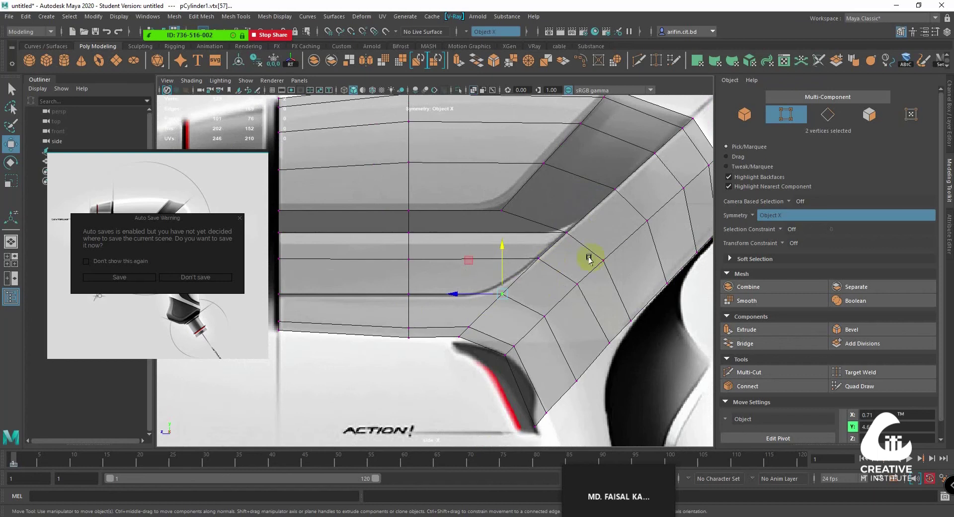
pyautogui.moveTo(585, 214); pyautogui.dragTo(557, 184, button='right')
# Select the barrel's upper face loop and activate Multi-Cut over the handle junction
pyautogui.click(556, 184)
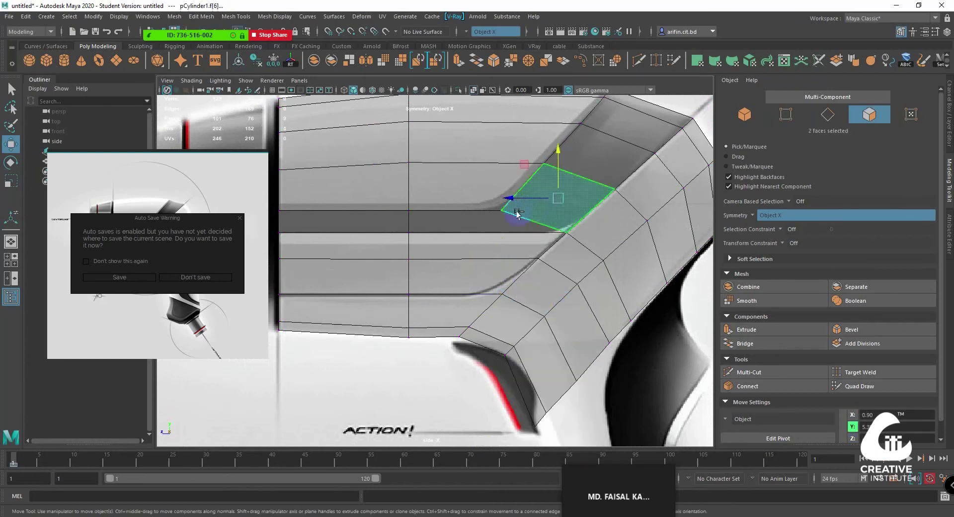
pyautogui.keyDown('shift'); pyautogui.doubleClick(508, 219); pyautogui.keyUp('shift')
pyautogui.moveTo(538, 249)
pyautogui.keyDown('alt'); pyautogui.mouseDown(button='middle')
pyautogui.moveTo(493, 309)
pyautogui.moveTo(505, 276)
pyautogui.mouseUp(button='middle'); pyautogui.keyUp('alt')
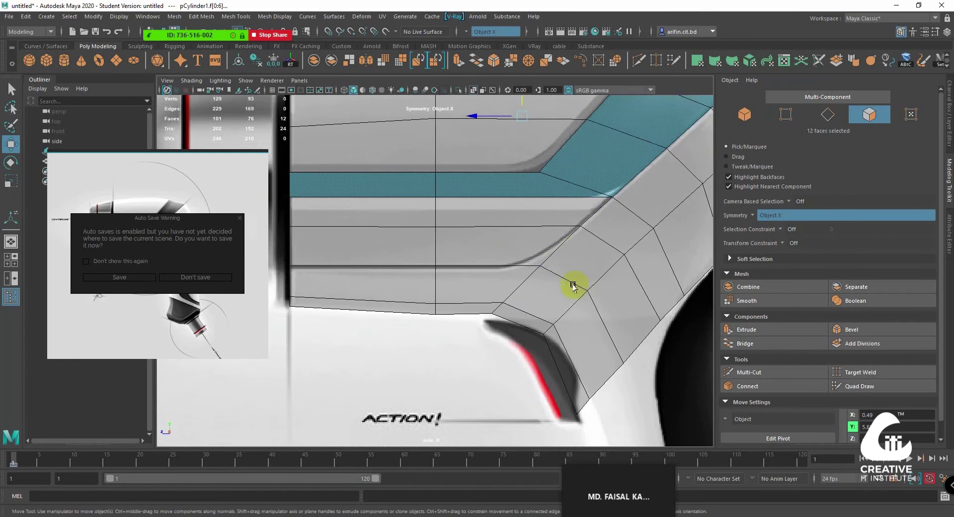
pyautogui.click(640, 60)
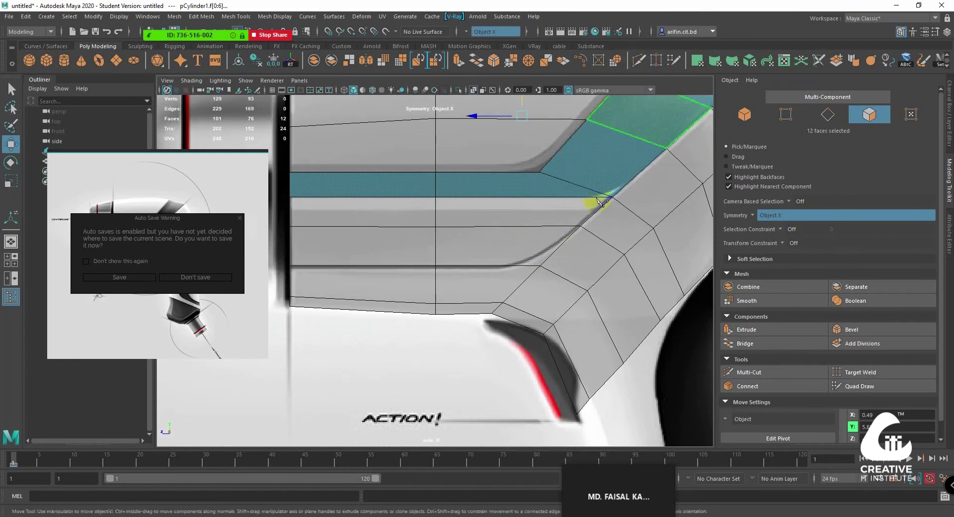
pyautogui.moveTo(465, 278)
pyautogui.keyDown('alt'); pyautogui.mouseDown(button='middle')
pyautogui.moveTo(433, 305)
pyautogui.moveTo(501, 256)
pyautogui.moveTo(518, 299)
pyautogui.mouseUp(button='middle'); pyautogui.keyUp('alt')
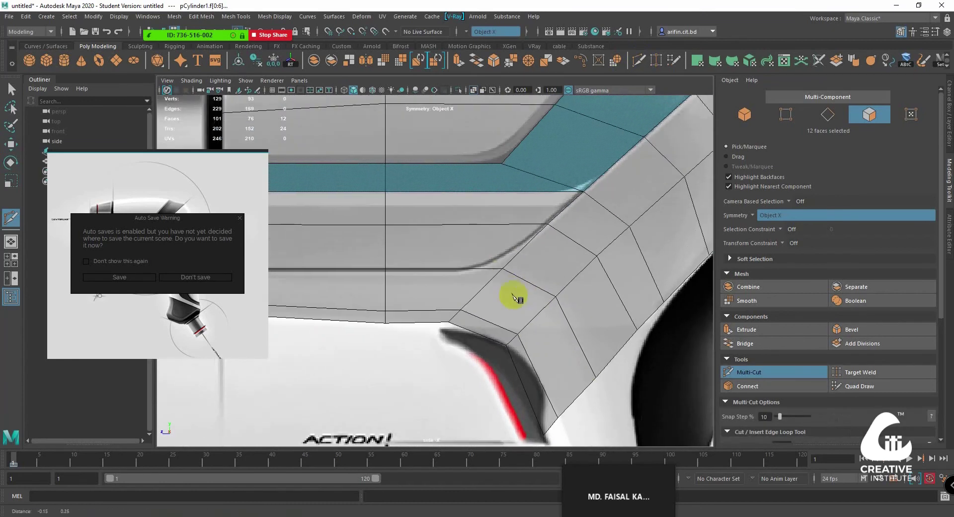
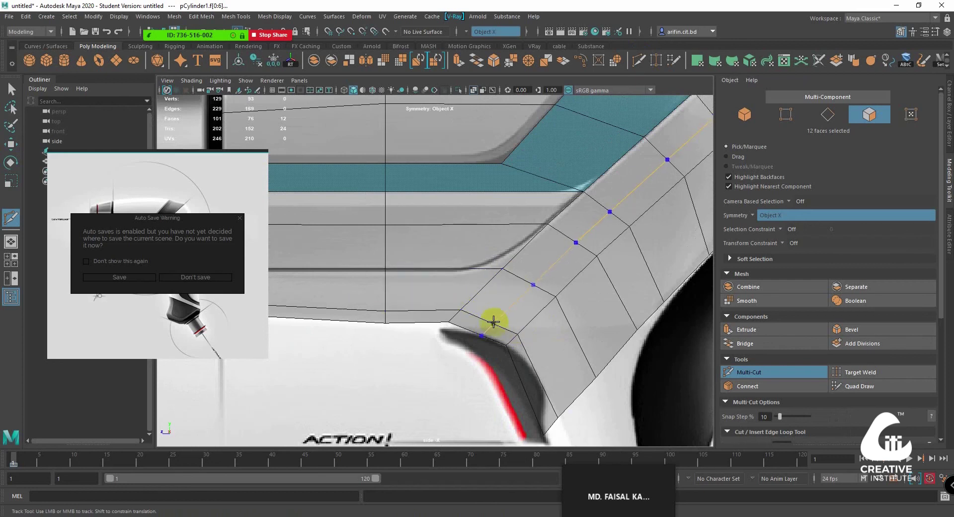
# Insert a horizontal edge loop along the lower body, redoing the first attempt
pyautogui.keyDown('ctrl'); pyautogui.click(493, 322); pyautogui.keyUp('ctrl')
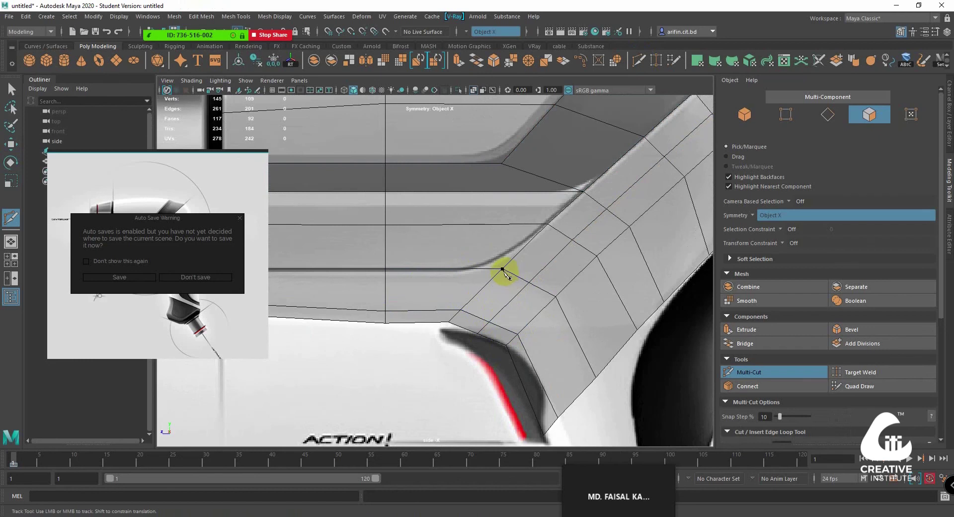
pyautogui.hotkey('ctrl', 'z')
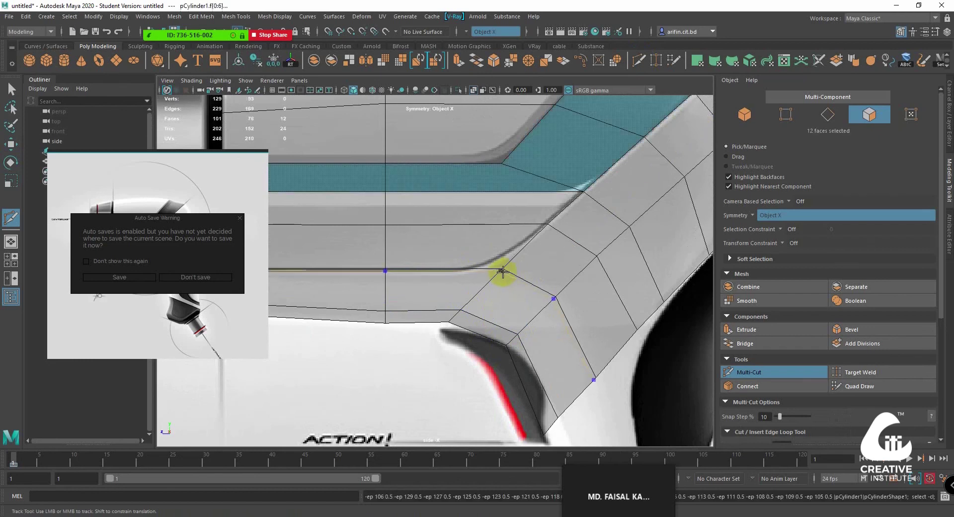
pyautogui.moveTo(503, 299)
pyautogui.keyDown('alt'); pyautogui.mouseDown(button='middle')
pyautogui.moveTo(542, 320)
pyautogui.moveTo(526, 304)
pyautogui.mouseUp(button='middle'); pyautogui.keyUp('alt')
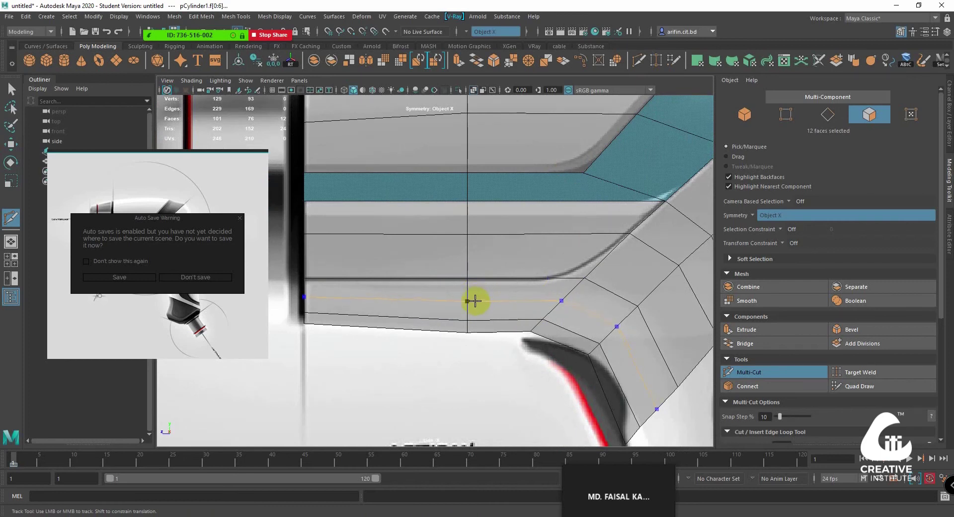
pyautogui.click(474, 301)
# Add another edge loop near the handle corner and a diagonal cut from the corner vertex
pyautogui.moveTo(517, 301)
pyautogui.keyDown('alt'); pyautogui.mouseDown(button='middle')
pyautogui.moveTo(497, 315)
pyautogui.moveTo(520, 314)
pyautogui.mouseUp(button='middle'); pyautogui.keyUp('alt')
pyautogui.click(520, 314)
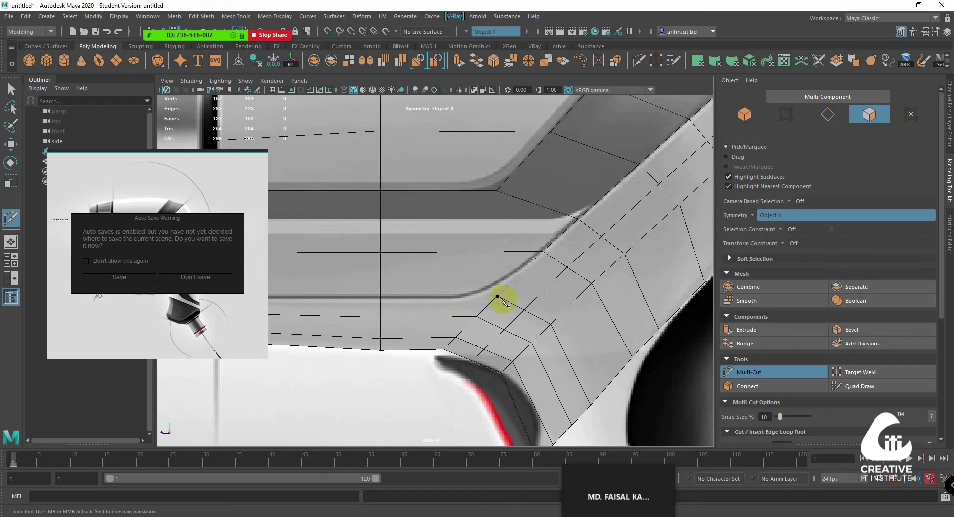
pyautogui.click(497, 296)
pyautogui.click(11, 89)
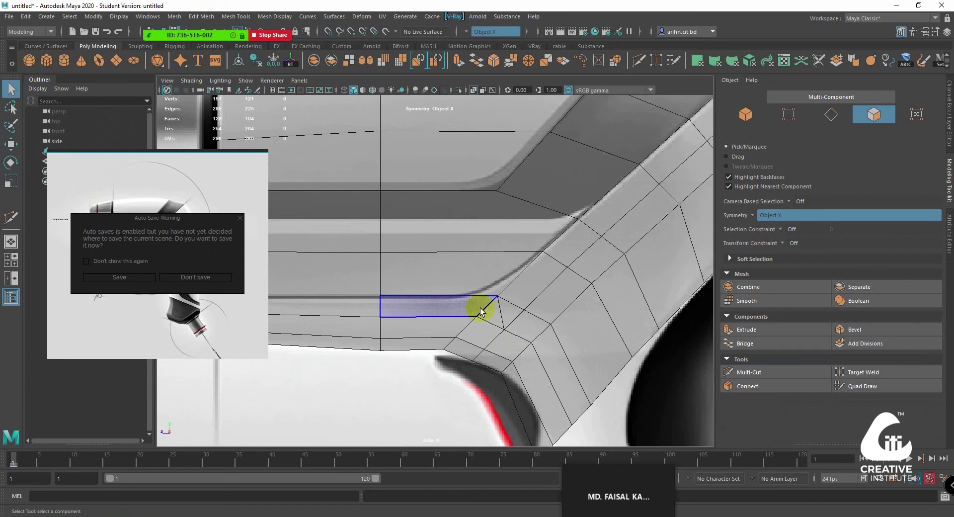
# Select a corner edge in edge mode, then undo an accidental deletion
pyautogui.moveTo(480, 312); pyautogui.dragTo(484, 273, button='right')
pyautogui.click(520, 310)
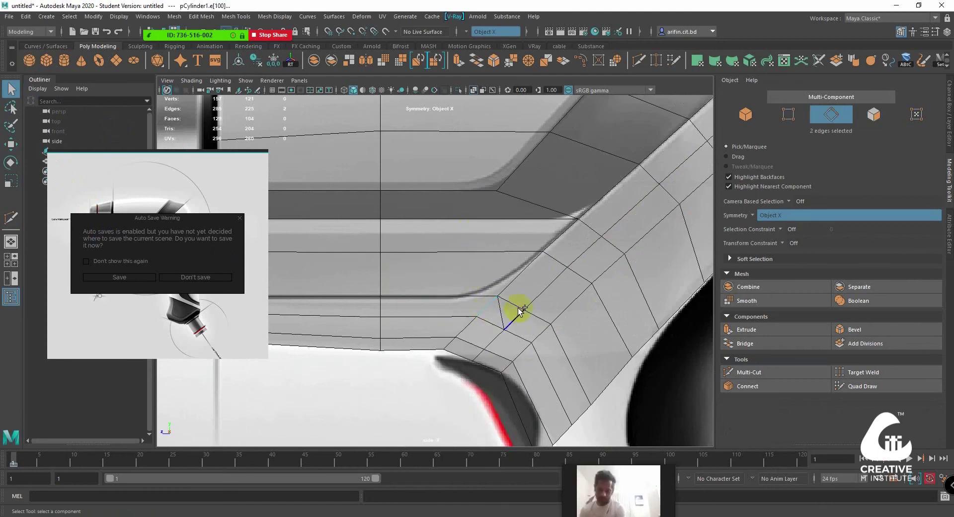
pyautogui.press('Delete')
pyautogui.press('r')
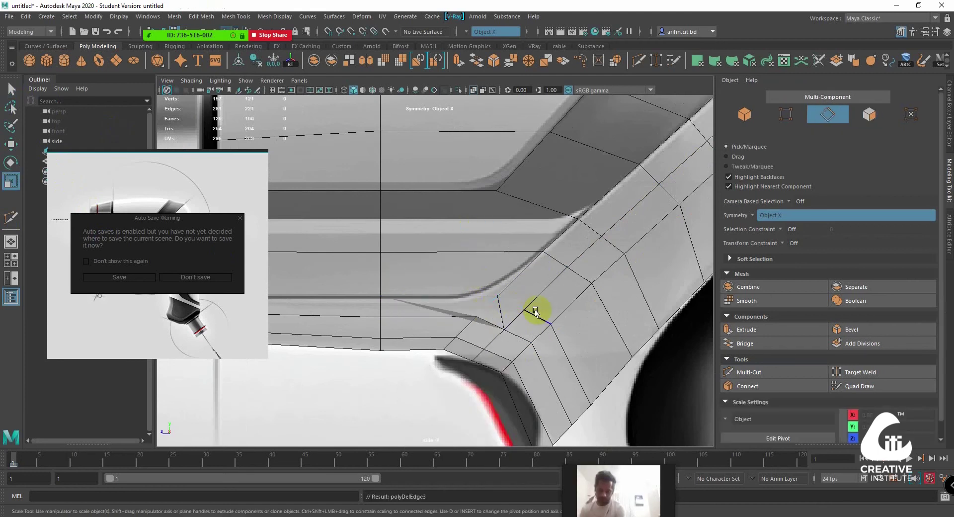
pyautogui.hotkey('ctrl', 'z')
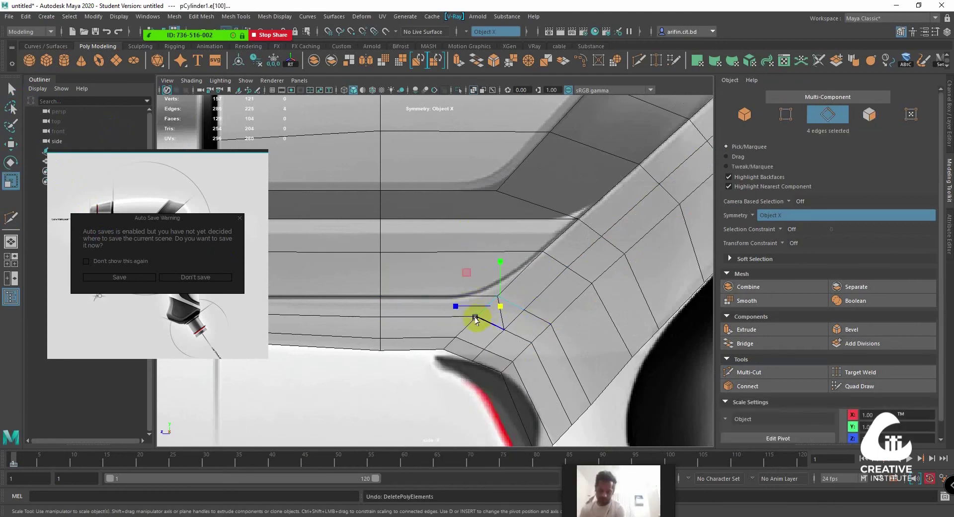
# Select the run of diagonal edges at the body-handle corner and delete them
pyautogui.click(481, 317)
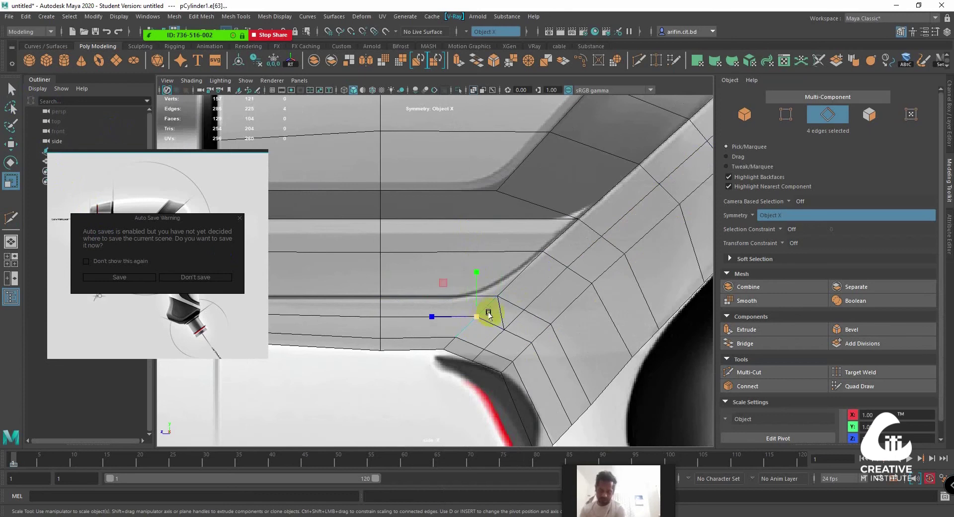
pyautogui.keyDown('shift'); pyautogui.click(473, 340); pyautogui.keyUp('shift')
pyautogui.keyDown('shift'); pyautogui.click(494, 326); pyautogui.keyUp('shift')
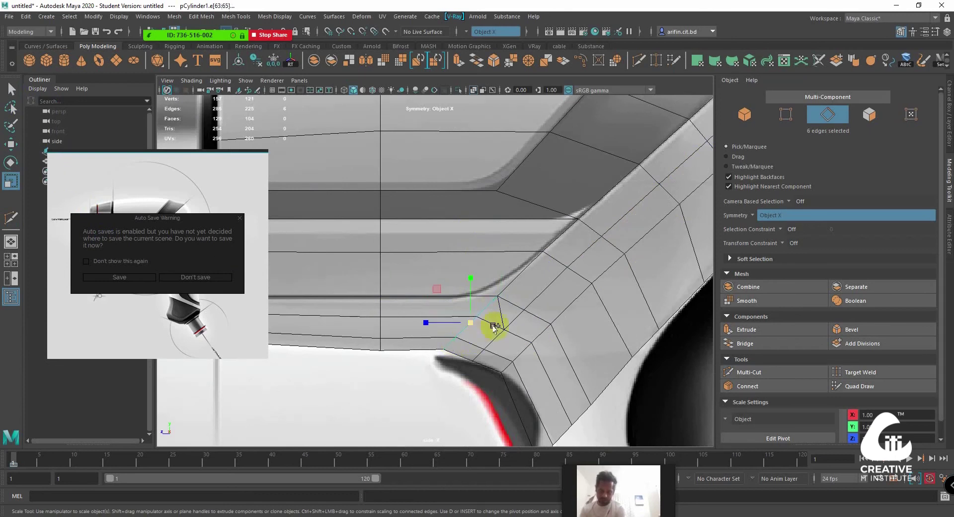
pyautogui.keyDown('shift'); pyautogui.click(512, 305); pyautogui.keyUp('shift')
pyautogui.keyDown('shift'); pyautogui.click(535, 314); pyautogui.keyUp('shift')
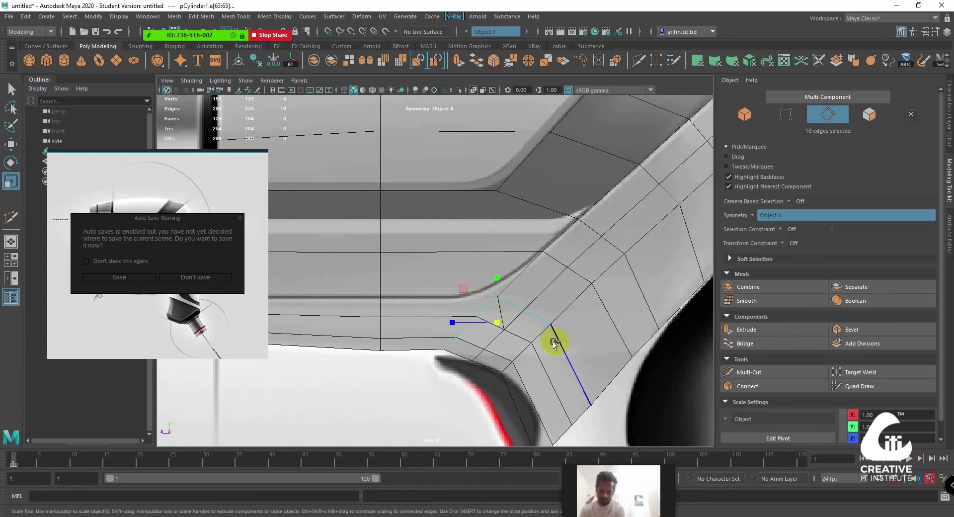
pyautogui.keyDown('shift'); pyautogui.click(556, 342); pyautogui.keyUp('shift')
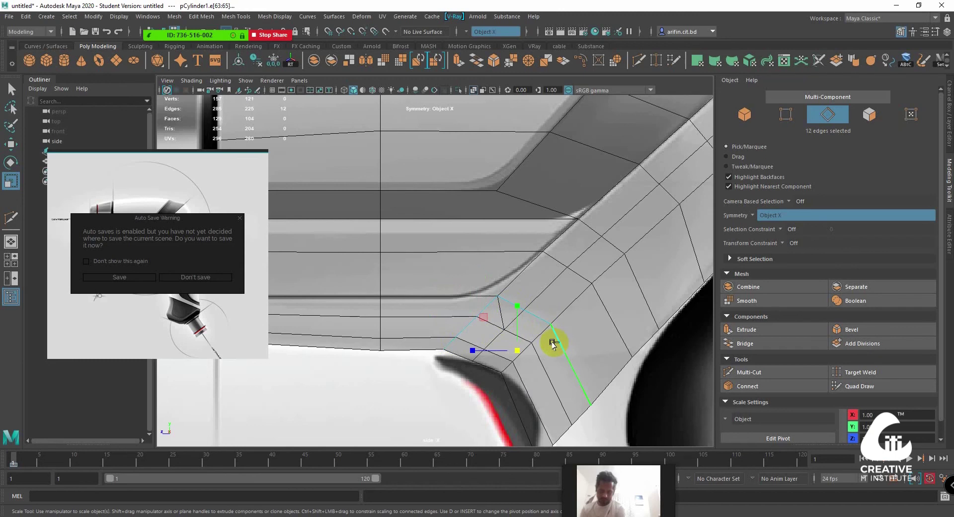
pyautogui.hotkey('ctrl', 'Delete')
pyautogui.keyDown('alt'); pyautogui.moveTo(552, 343); pyautogui.dragTo(580, 323, button='middle'); pyautogui.keyUp('alt')
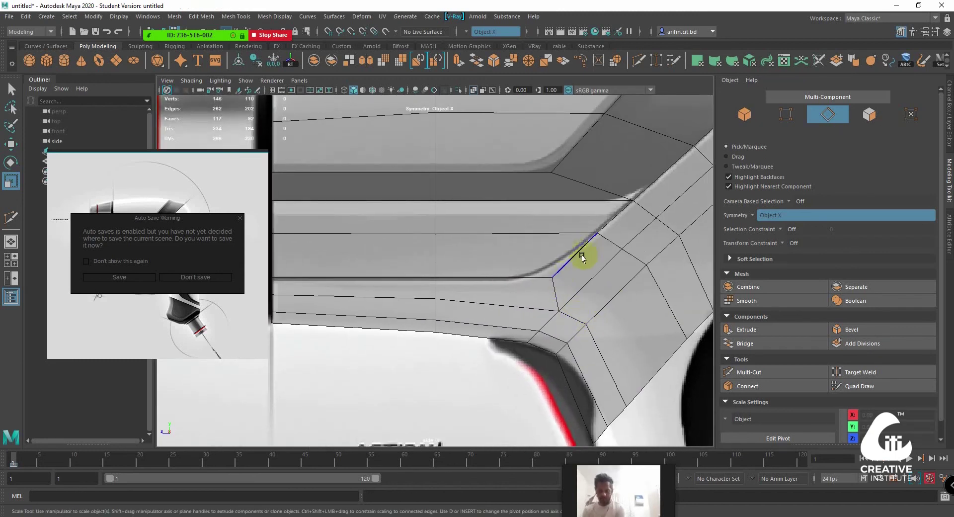
pyautogui.keyDown('alt'); pyautogui.moveTo(580, 255); pyautogui.dragTo(607, 241, button='middle'); pyautogui.keyUp('alt')
pyautogui.moveTo(510, 252); pyautogui.dragTo(495, 293, button='right')
# Select the loop of faces running along the body
pyautogui.click(575, 277)
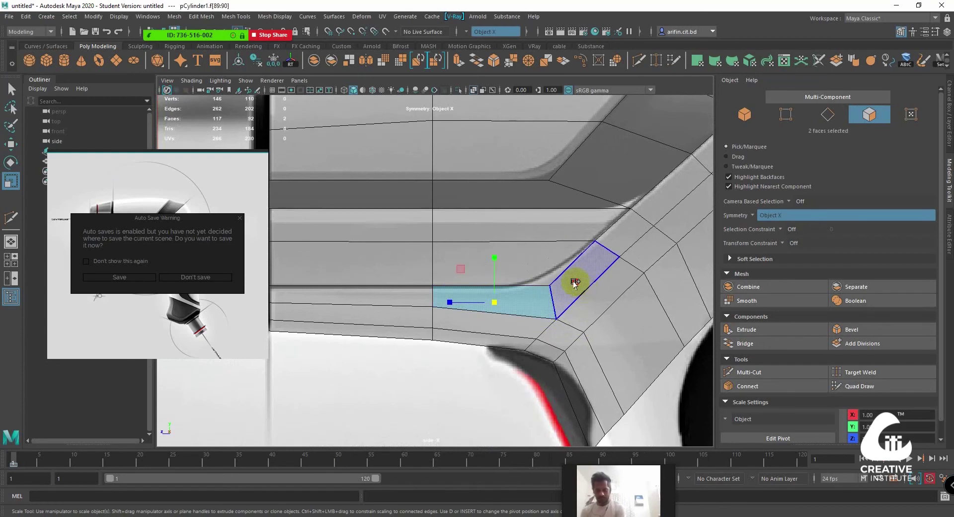
pyautogui.keyDown('shift'); pyautogui.doubleClick(554, 298); pyautogui.keyUp('shift')
pyautogui.scroll(-5, 508, 276)
pyautogui.scroll(5, 510, 278)
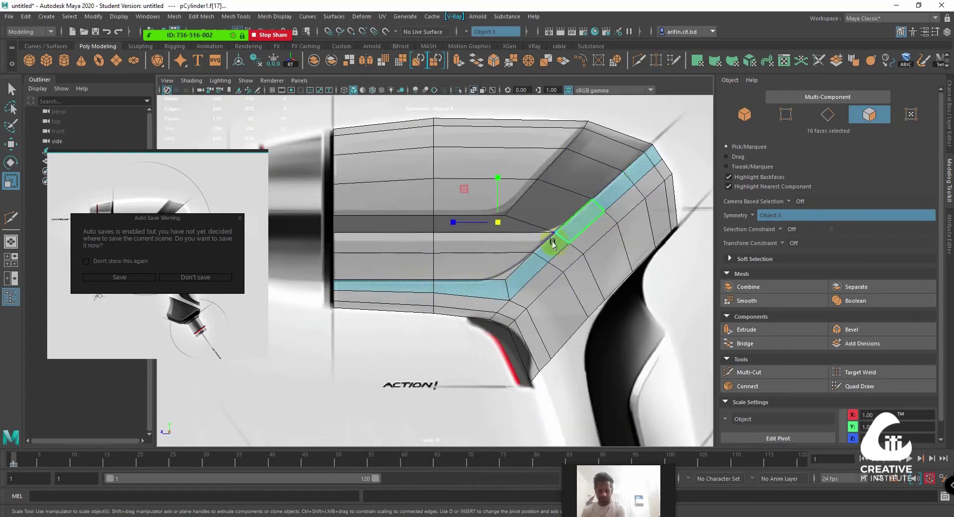
pyautogui.scroll(4, 527, 279)
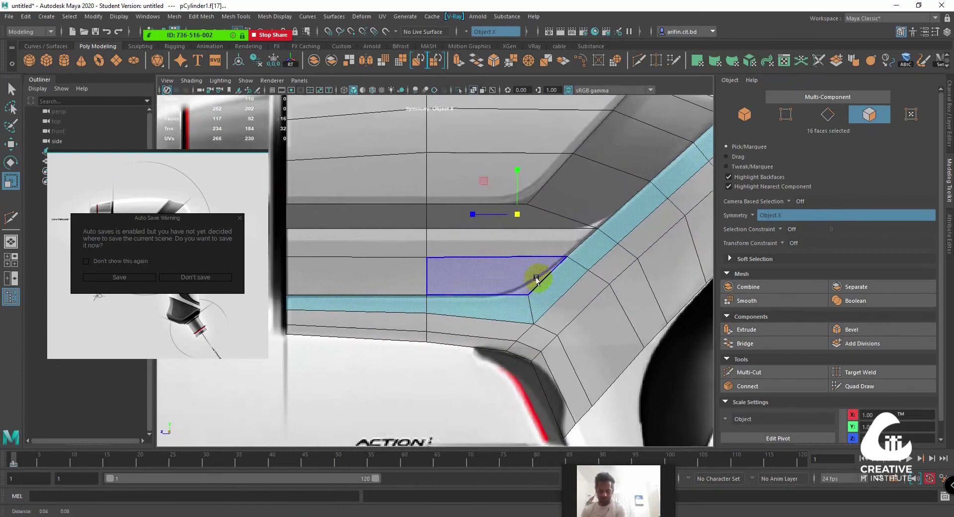
# Slide the corner vertices of the panel line to the left with the Move tool
pyautogui.moveTo(524, 253); pyautogui.dragTo(464, 253, button='right')
pyautogui.click(520, 300)
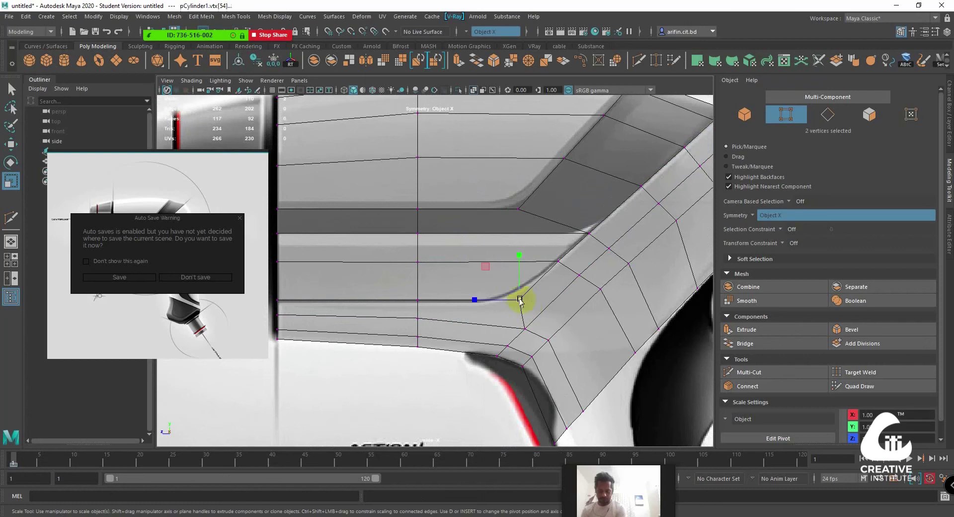
pyautogui.press('w')
pyautogui.moveTo(488, 269); pyautogui.dragTo(470, 266, button='middle')
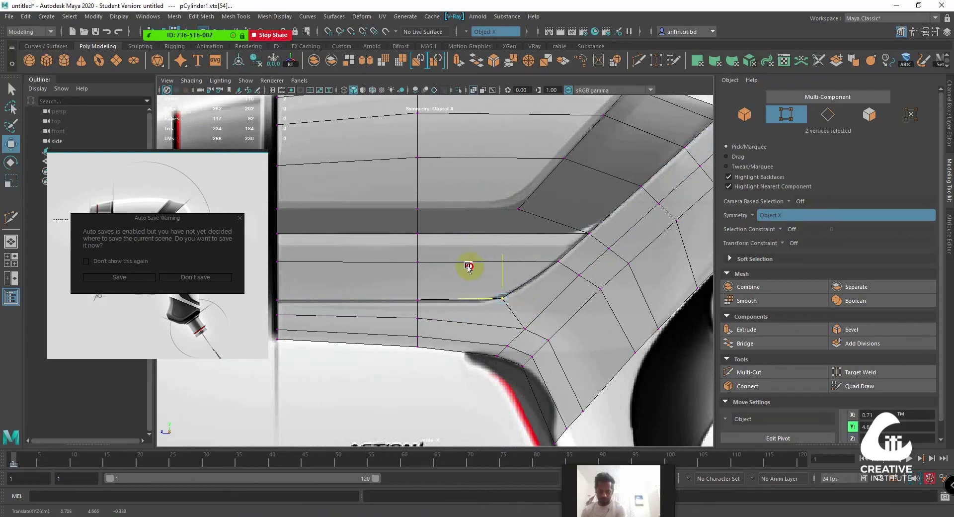
pyautogui.click(528, 332)
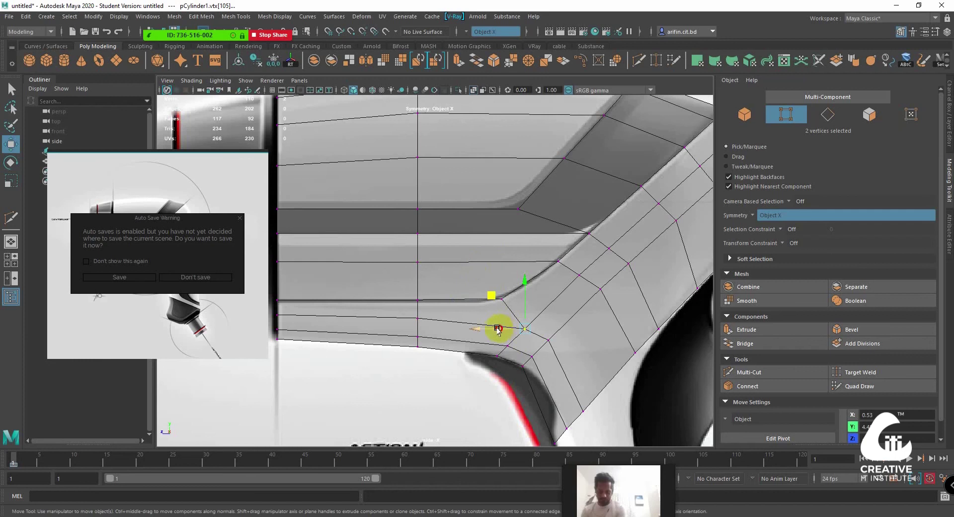
pyautogui.moveTo(498, 329); pyautogui.dragTo(486, 323, button='middle')
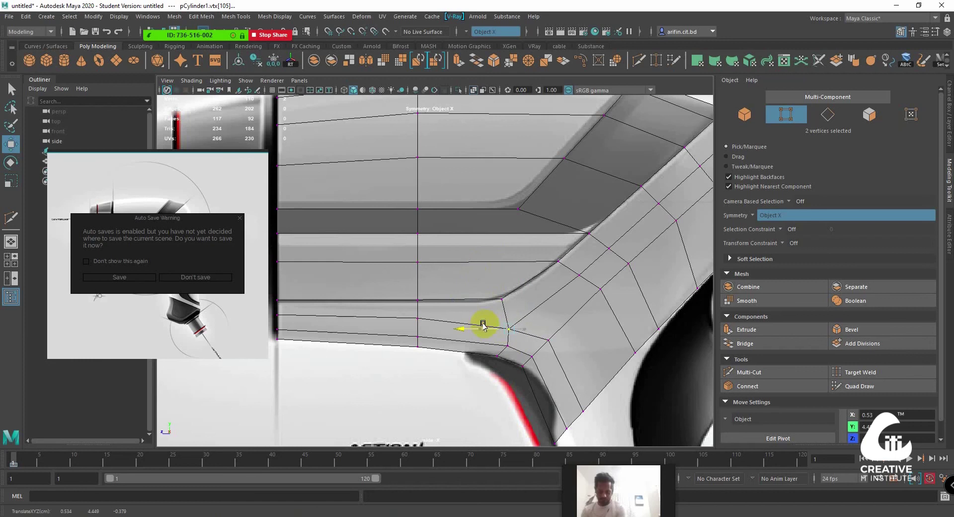
pyautogui.click(507, 330)
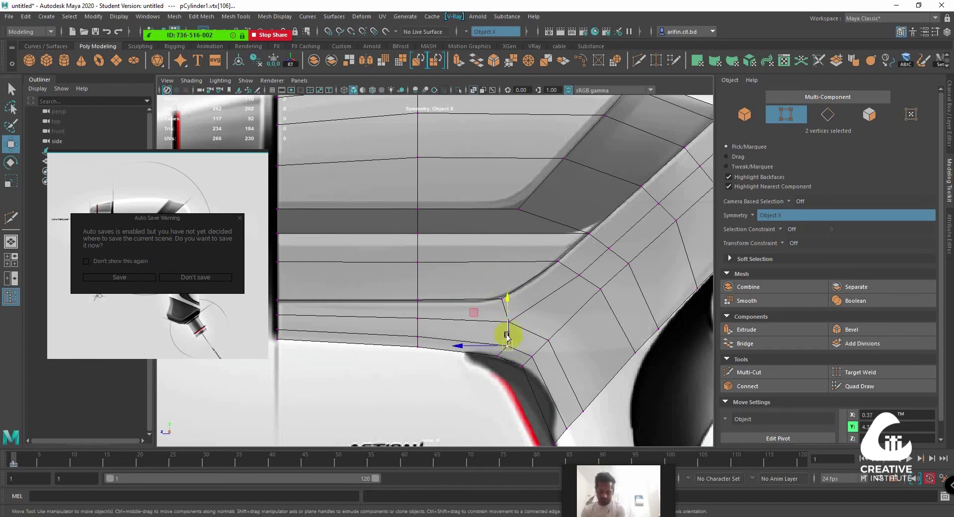
pyautogui.click(497, 353)
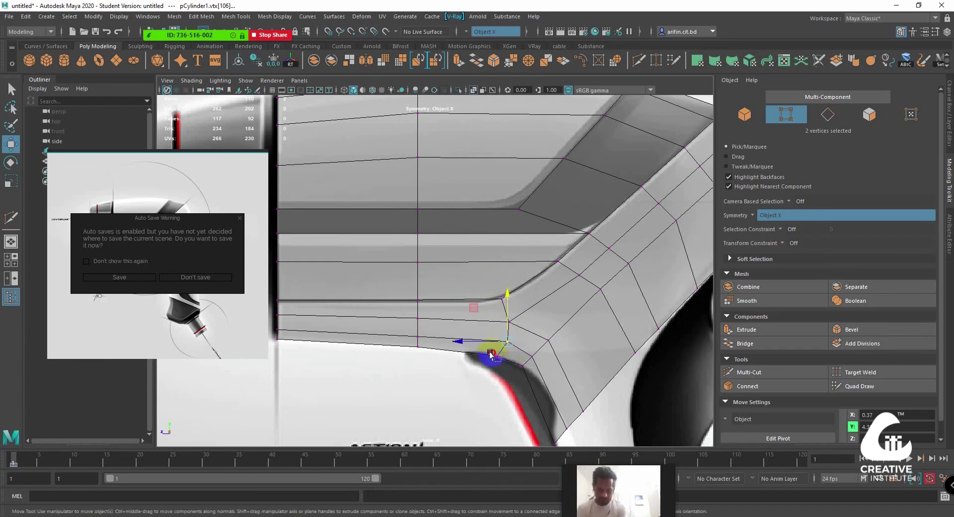
pyautogui.moveTo(522, 341)
pyautogui.keyDown('alt'); pyautogui.mouseDown(button='middle')
pyautogui.moveTo(473, 293)
pyautogui.moveTo(478, 302)
pyautogui.mouseUp(button='middle'); pyautogui.keyUp('alt')
# Reposition the vertices up the curved corner to the top so the curve is smooth
pyautogui.click(443, 277)
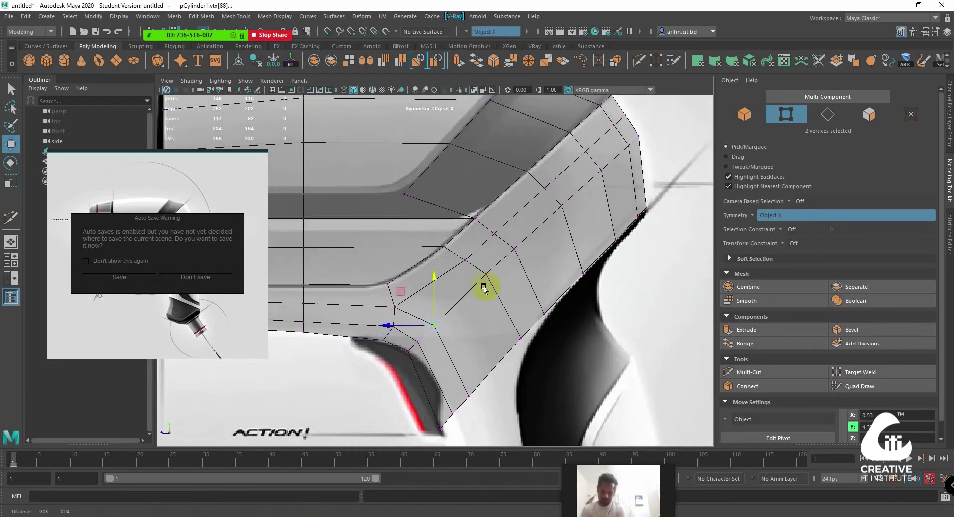
pyautogui.click(454, 243)
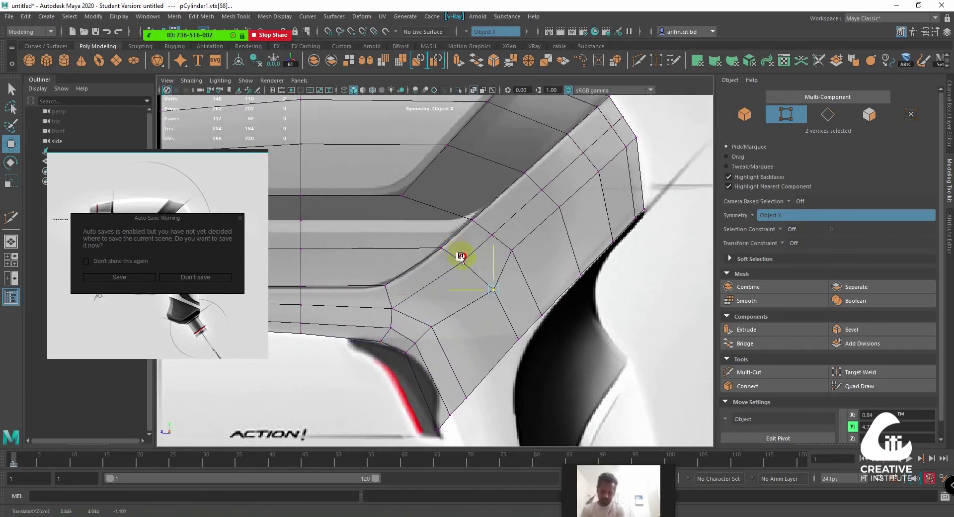
pyautogui.moveTo(458, 253); pyautogui.dragTo(522, 263, button='middle')
pyautogui.click(512, 250)
pyautogui.moveTo(485, 222)
pyautogui.mouseDown(button='middle')
pyautogui.moveTo(490, 233)
pyautogui.moveTo(504, 233)
pyautogui.mouseUp(button='middle')
pyautogui.click(560, 208)
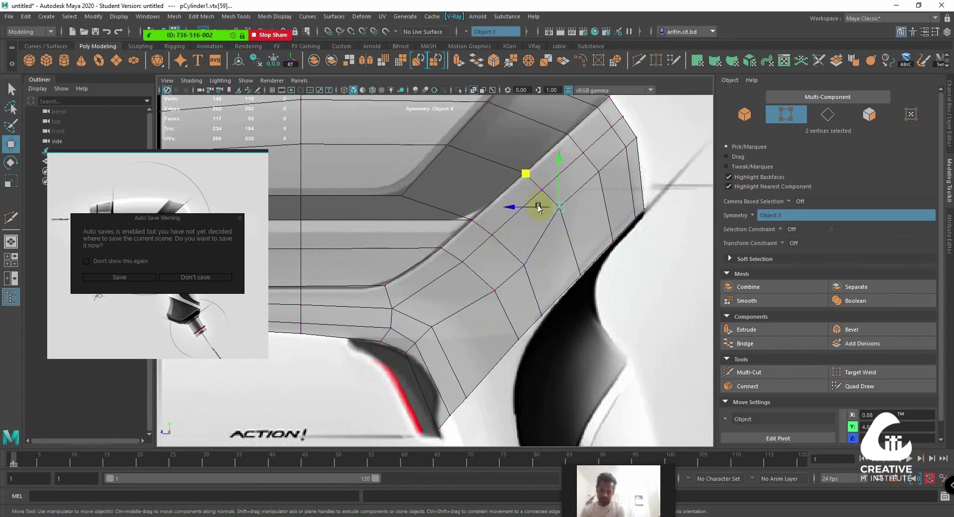
pyautogui.moveTo(525, 175); pyautogui.dragTo(535, 187, button='middle')
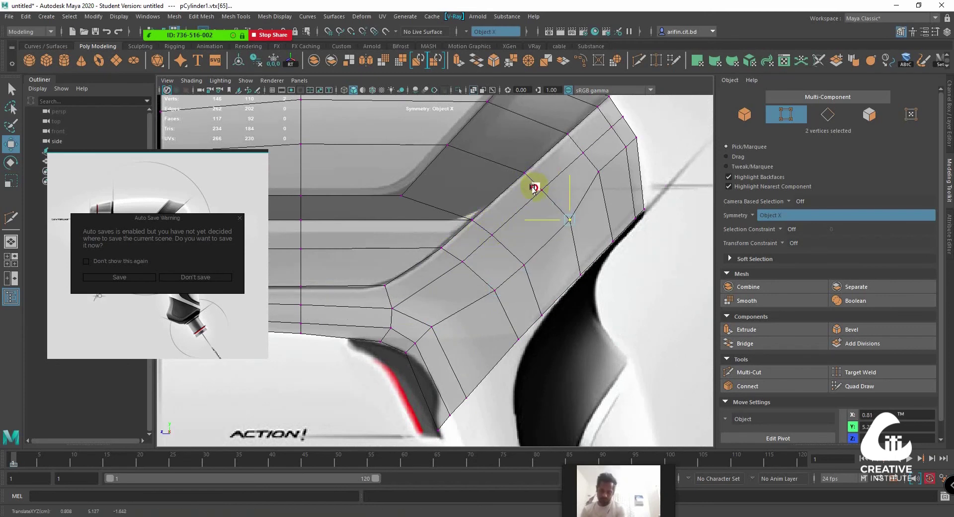
pyautogui.click(570, 145)
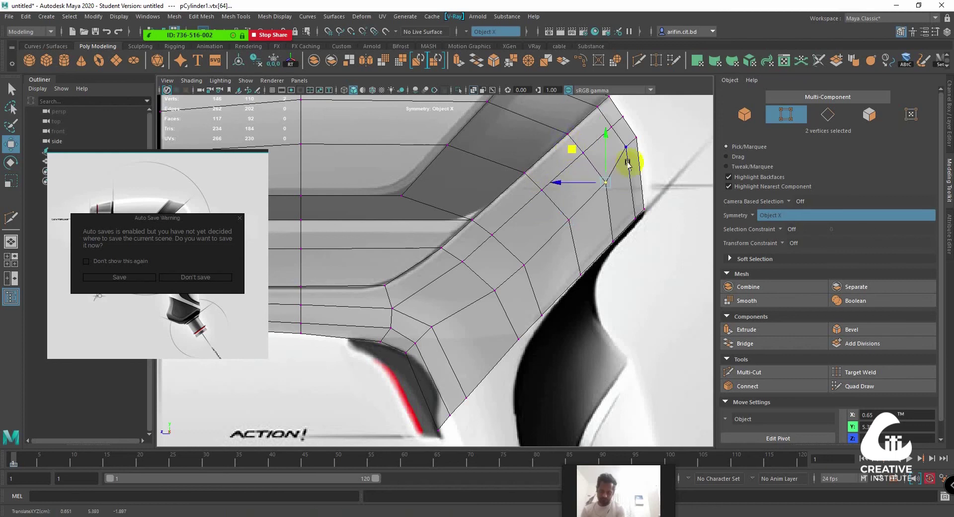
pyautogui.click(619, 141)
pyautogui.moveTo(627, 143); pyautogui.dragTo(595, 182, button='middle')
pyautogui.click(604, 181)
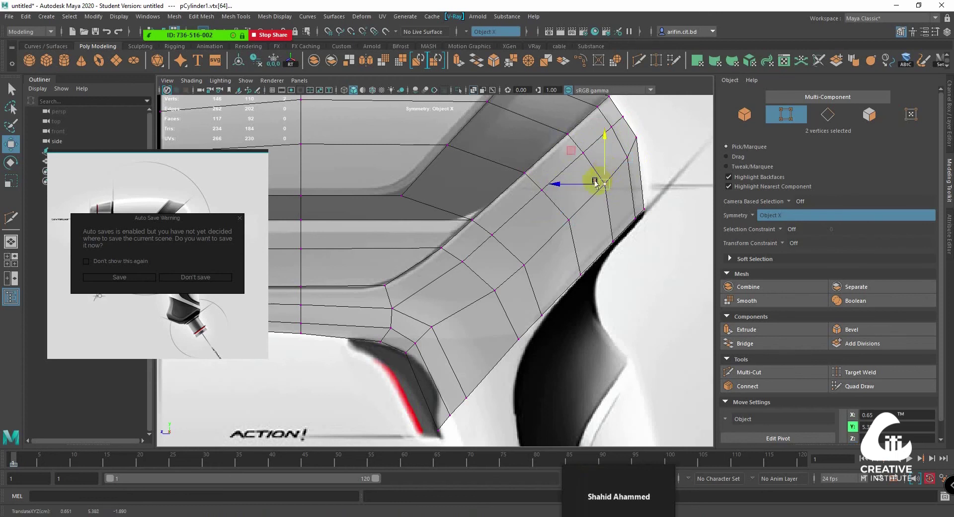
# Pull the vertices along the body's rear bend onto the sketch line
pyautogui.click(570, 201)
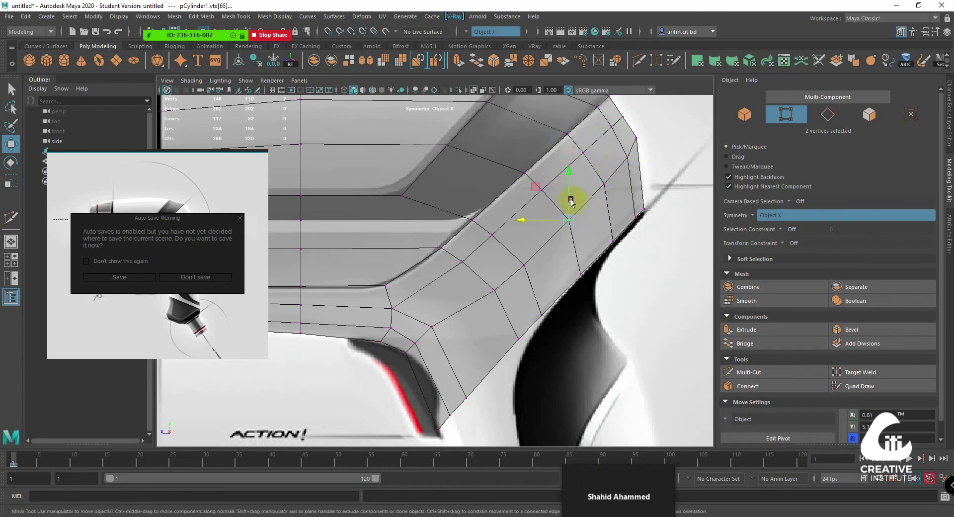
pyautogui.moveTo(570, 201); pyautogui.dragTo(557, 221, button='middle')
pyautogui.moveTo(557, 222); pyautogui.dragTo(553, 267)
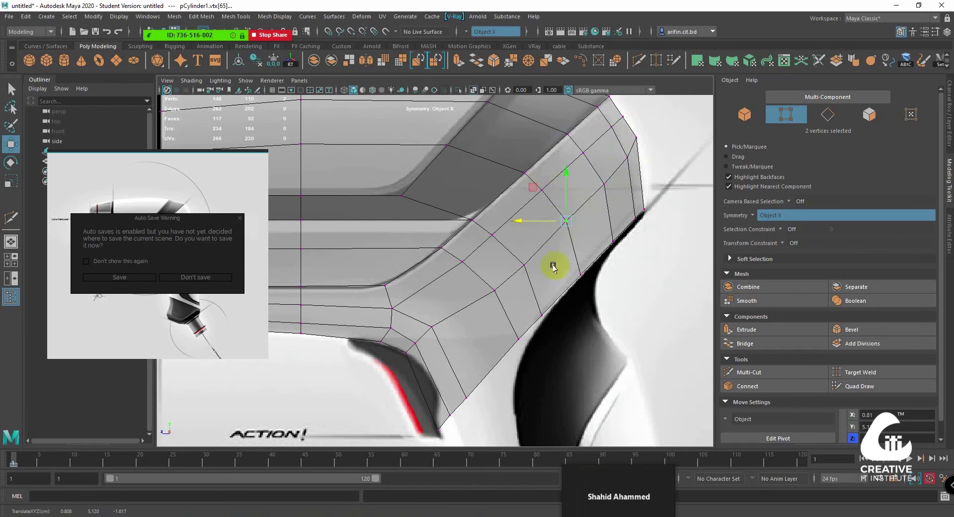
pyautogui.click(524, 265)
pyautogui.moveTo(524, 264); pyautogui.dragTo(507, 264, button='middle')
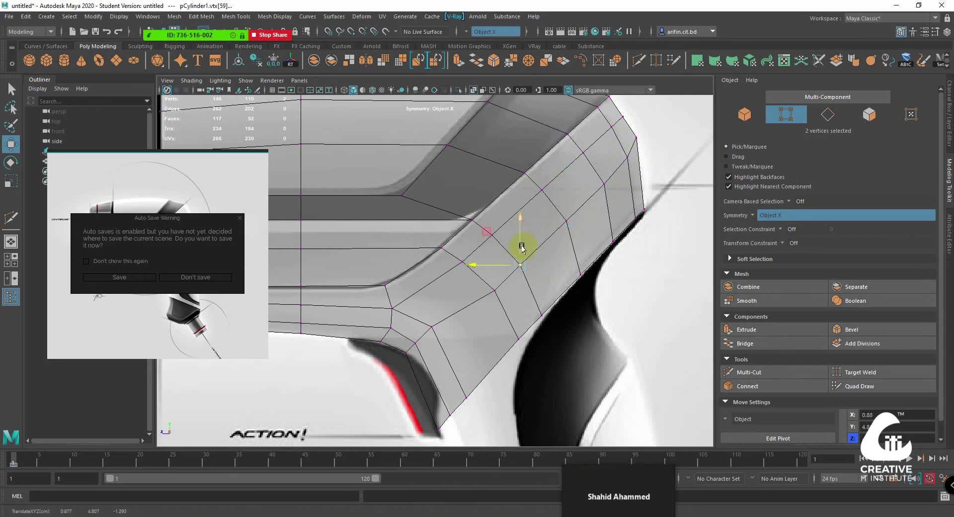
pyautogui.click(494, 291)
pyautogui.moveTo(494, 273); pyautogui.dragTo(495, 286, button='middle')
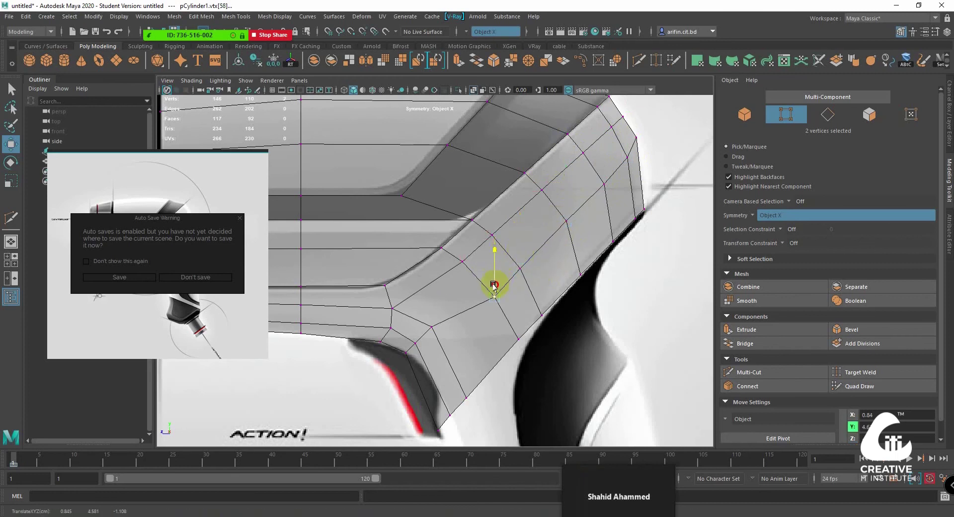
pyautogui.moveTo(495, 285); pyautogui.dragTo(479, 294)
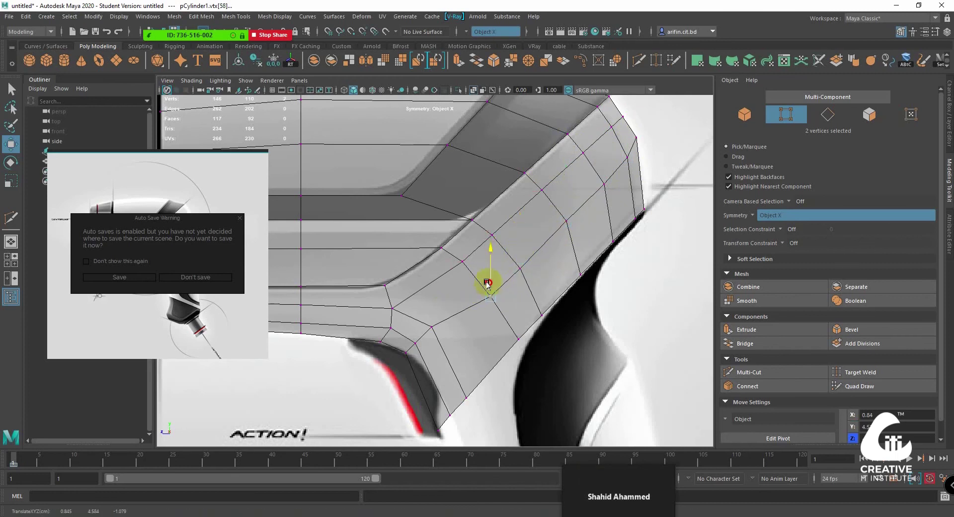
pyautogui.click(519, 267)
pyautogui.moveTo(520, 267); pyautogui.dragTo(501, 268, button='middle')
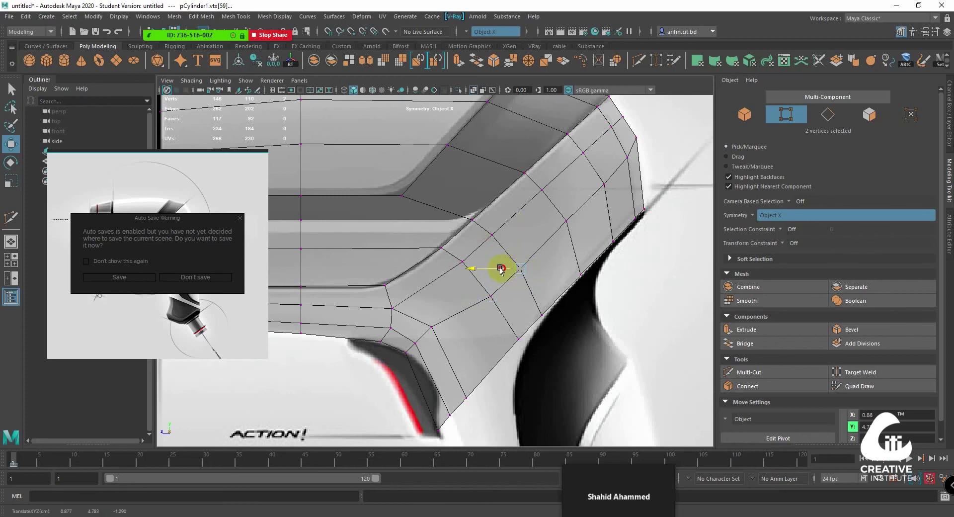
pyautogui.click(551, 208)
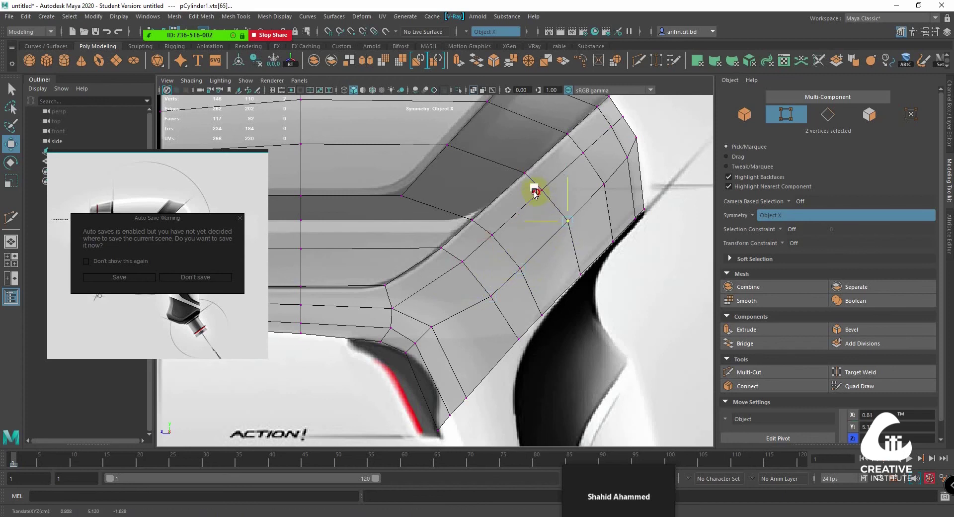
pyautogui.moveTo(535, 193); pyautogui.dragTo(533, 196, button='middle')
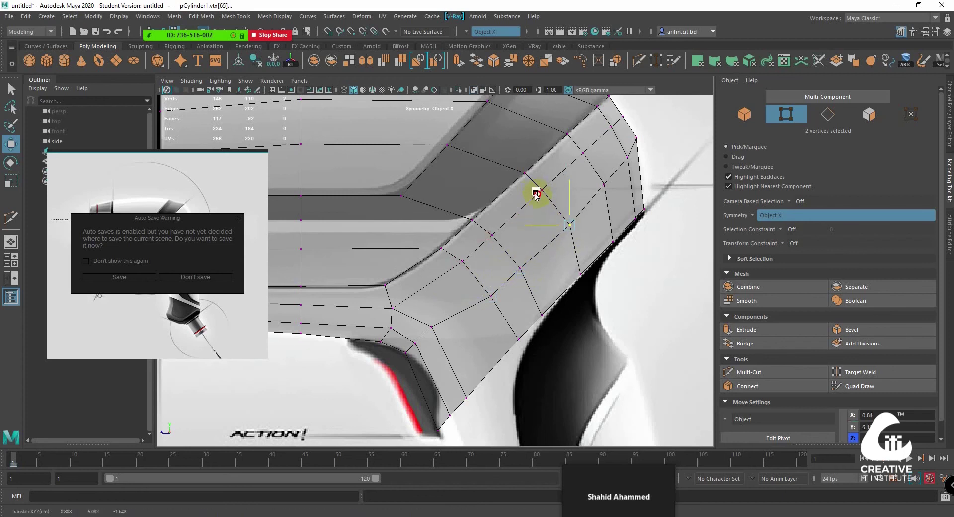
pyautogui.click(609, 196)
pyautogui.moveTo(571, 151); pyautogui.dragTo(573, 152, button='middle')
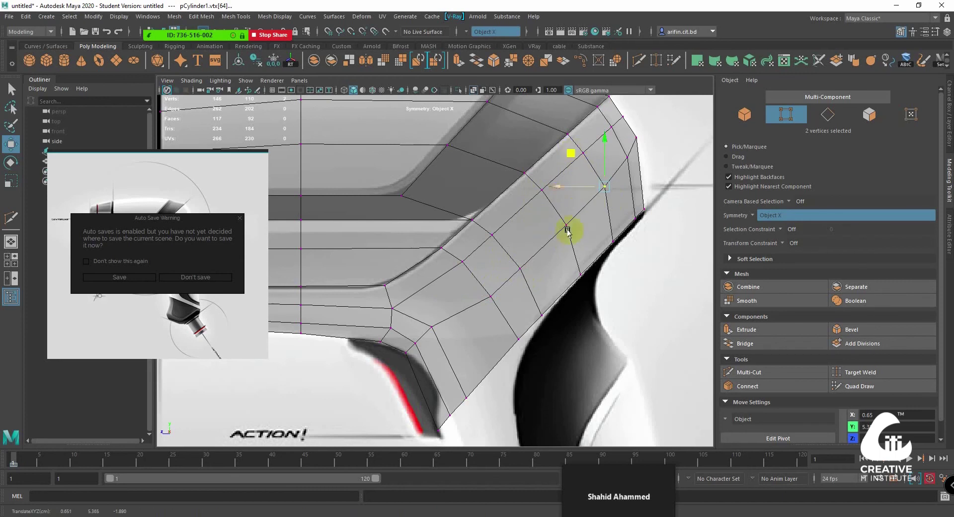
# Pull the vertex where the body meets the handle down to follow the handle curve
pyautogui.keyDown('alt'); pyautogui.moveTo(568, 232); pyautogui.dragTo(548, 269, button='middle'); pyautogui.keyUp('alt')
pyautogui.click(558, 296)
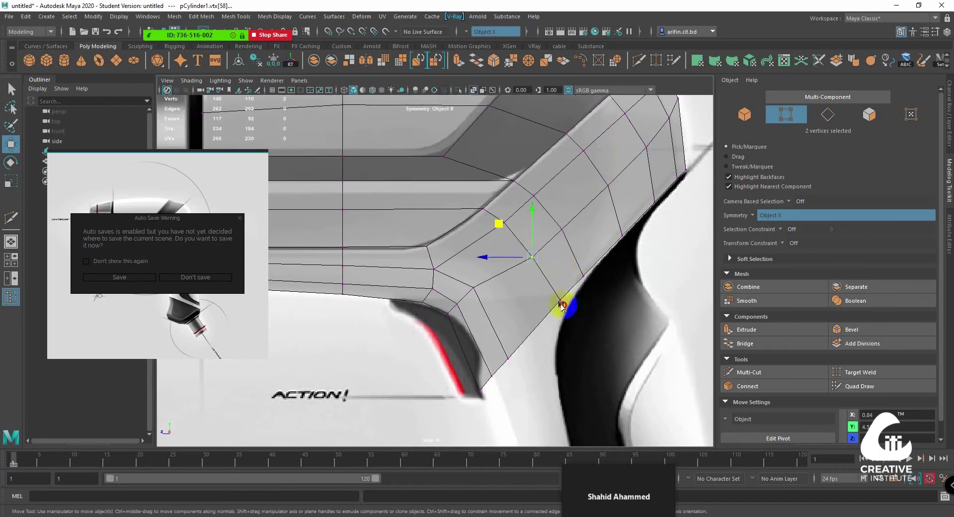
pyautogui.moveTo(525, 271)
pyautogui.mouseDown(button='middle')
pyautogui.moveTo(526, 282)
pyautogui.moveTo(515, 276)
pyautogui.mouseUp(button='middle')
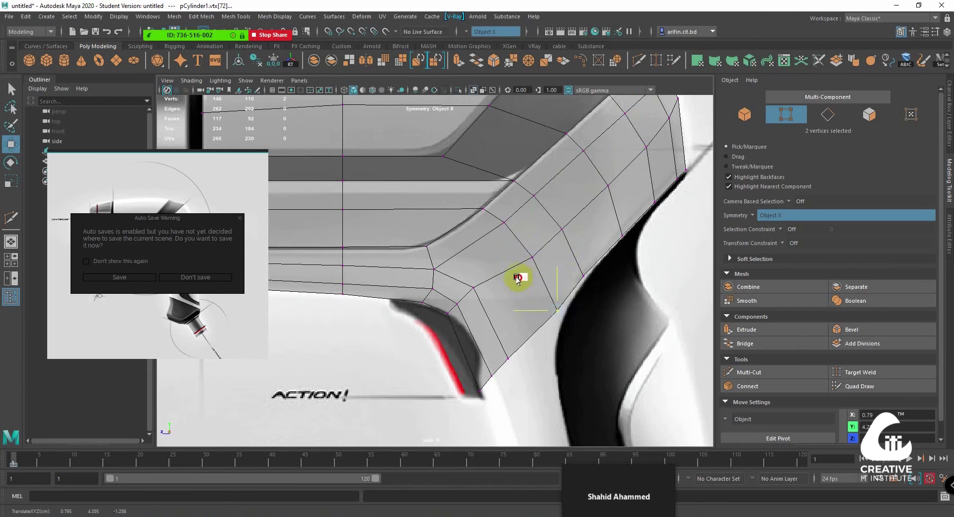
pyautogui.scroll(2, 517, 286)
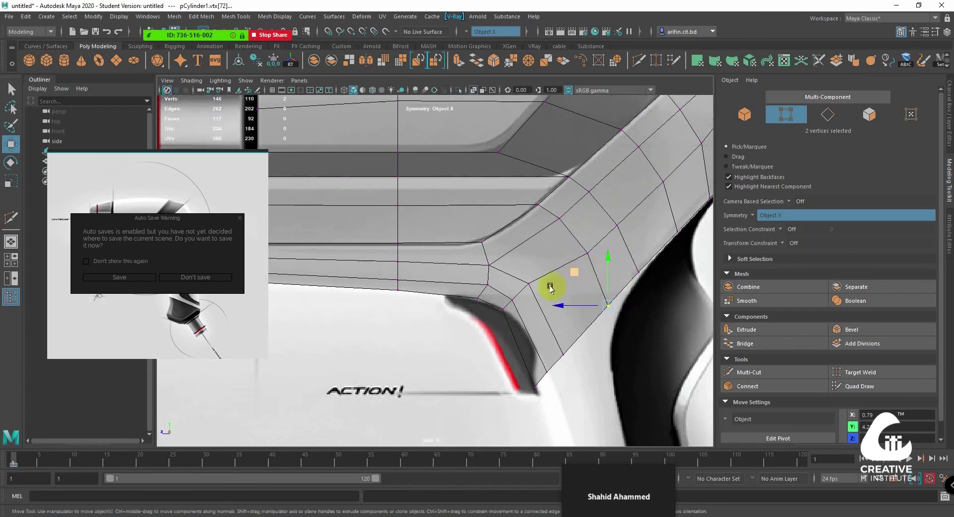
pyautogui.scroll(2, 516, 298)
pyautogui.scroll(2, 515, 308)
pyautogui.scroll(-2, 514, 323)
pyautogui.scroll(-3, 497, 309)
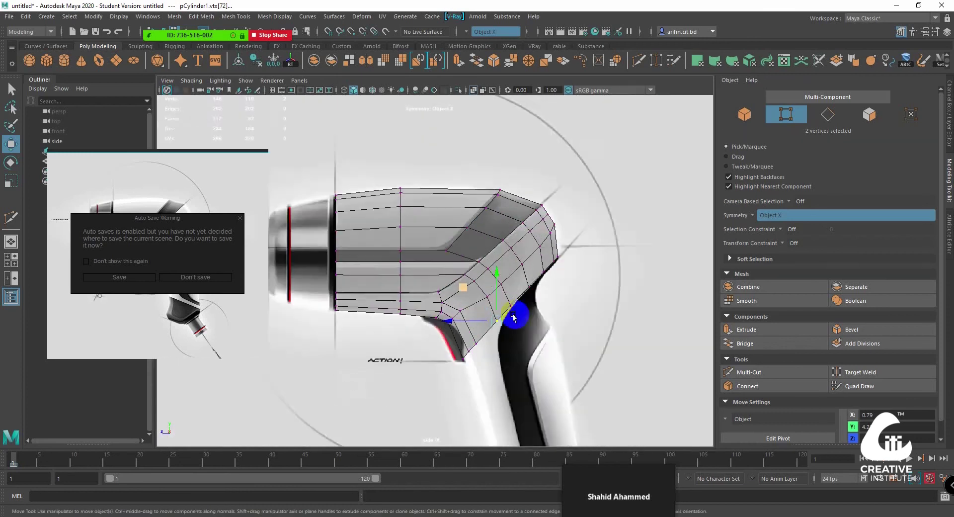
pyautogui.scroll(4, 513, 315)
pyautogui.scroll(1, 527, 286)
pyautogui.scroll(2, 479, 323)
pyautogui.scroll(2, 496, 313)
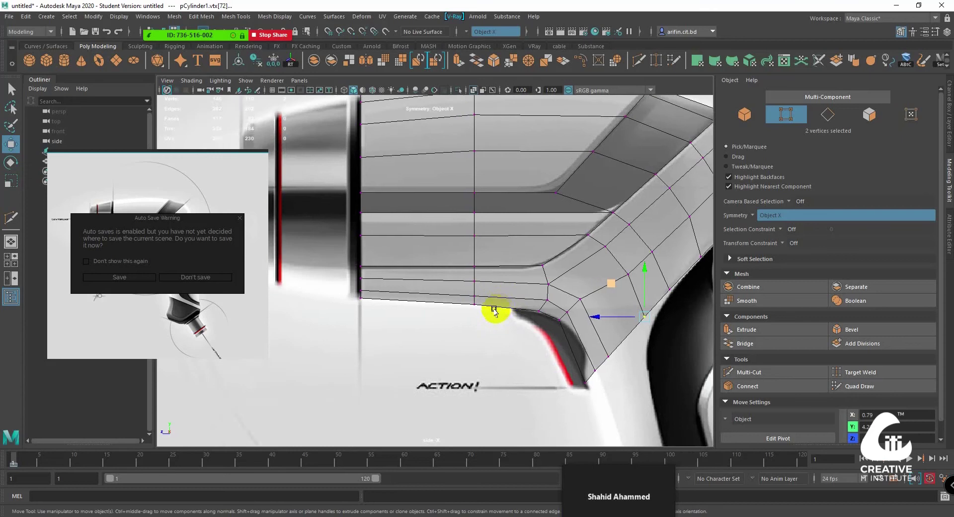
pyautogui.scroll(-3, 486, 330)
pyautogui.scroll(-1, 455, 275)
pyautogui.scroll(-1, 455, 275)
pyautogui.scroll(1, 505, 287)
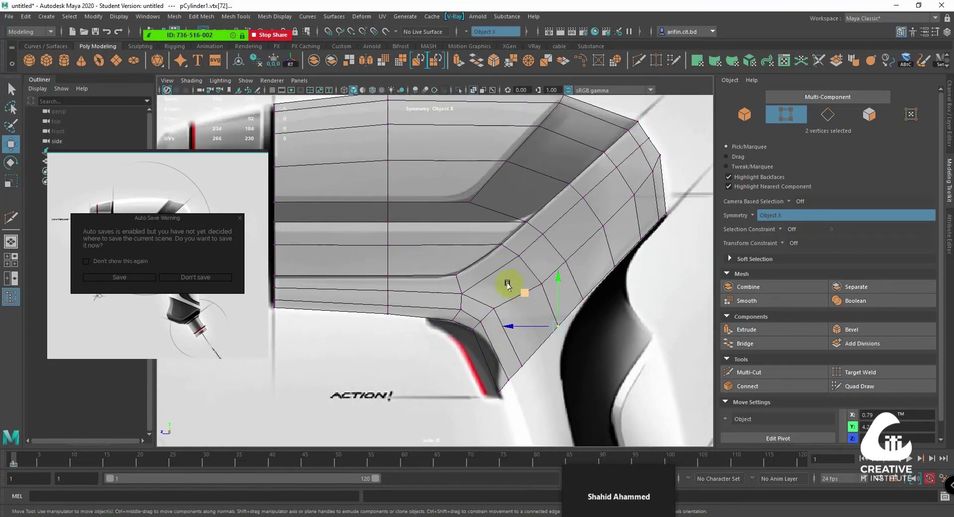
pyautogui.scroll(-1, 502, 303)
pyautogui.scroll(1, 522, 298)
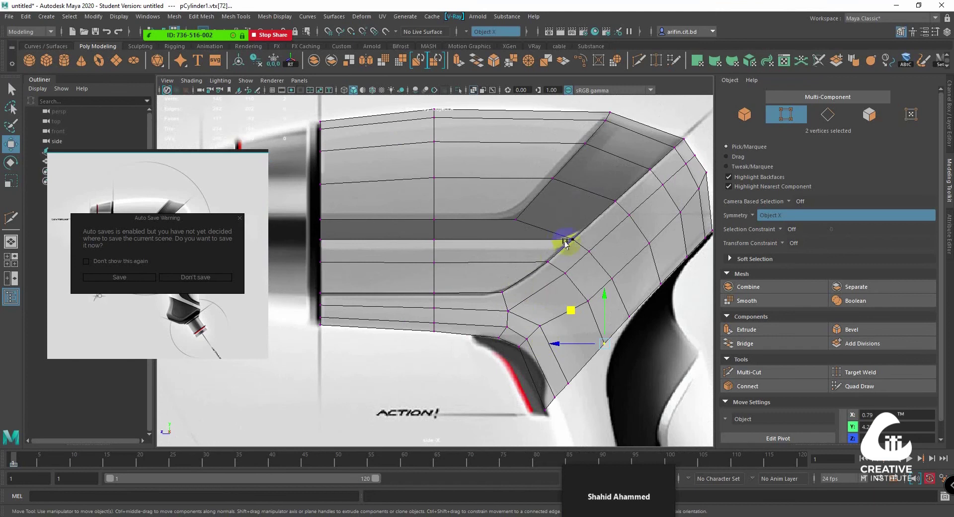
pyautogui.scroll(1, 566, 254)
pyautogui.scroll(2, 577, 269)
pyautogui.scroll(1, 574, 271)
pyautogui.scroll(1, 572, 274)
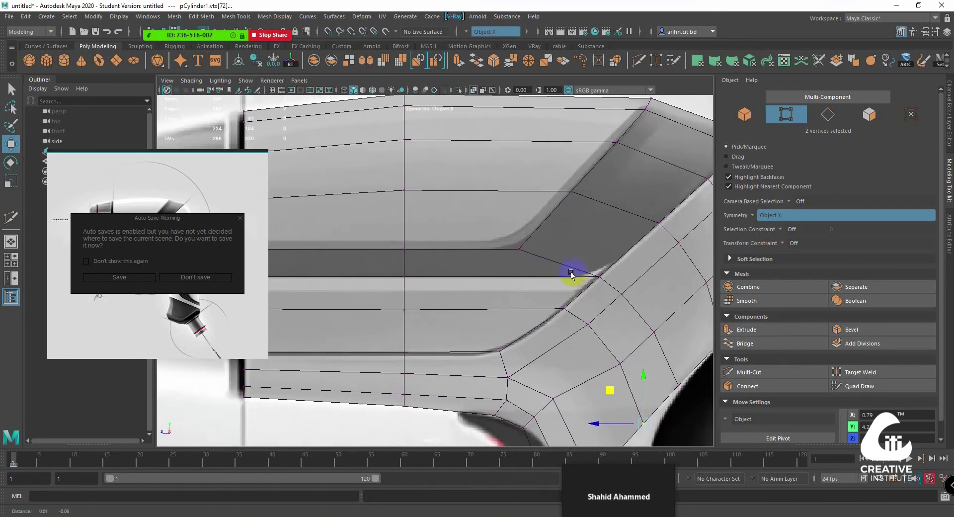
pyautogui.scroll(-1, 571, 281)
pyautogui.scroll(1, 577, 261)
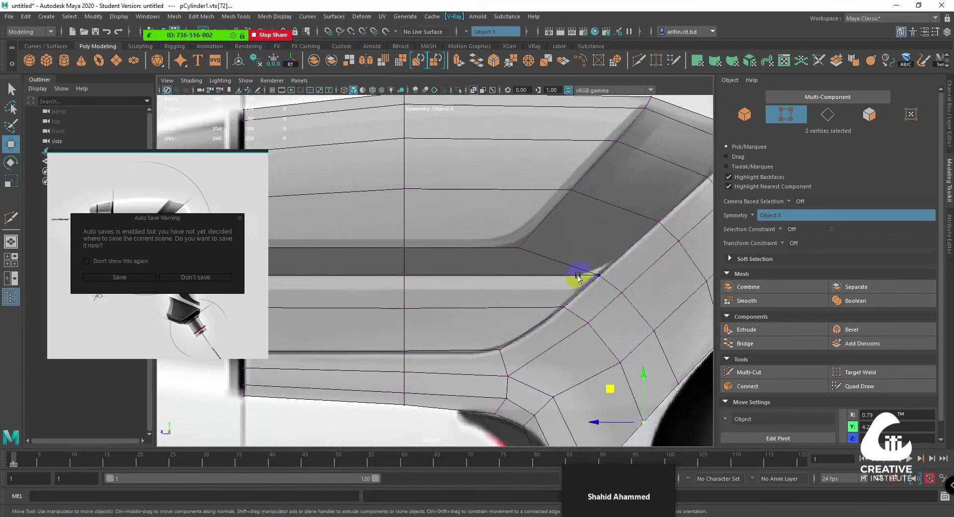
pyautogui.moveTo(578, 278); pyautogui.dragTo(477, 307)
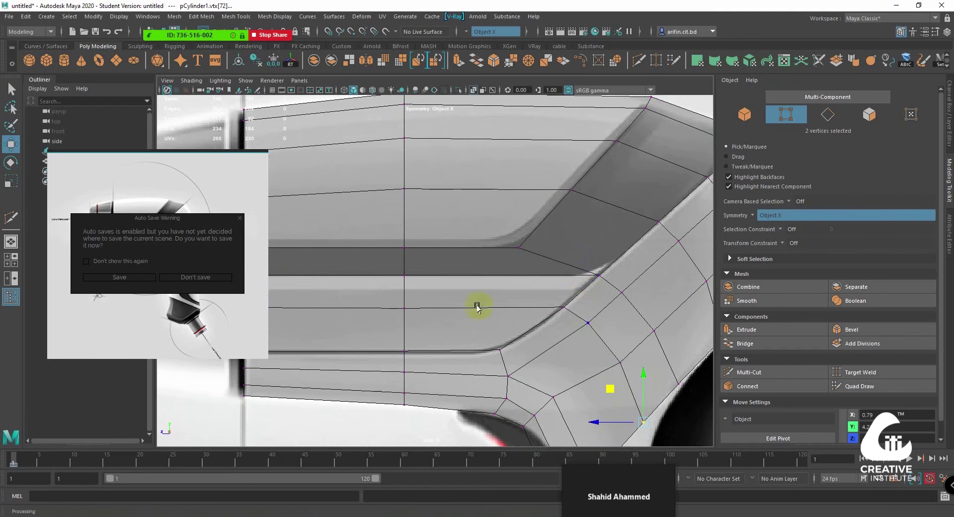
pyautogui.scroll(-1, 547, 278)
pyautogui.scroll(-1, 561, 288)
pyautogui.scroll(-1, 571, 293)
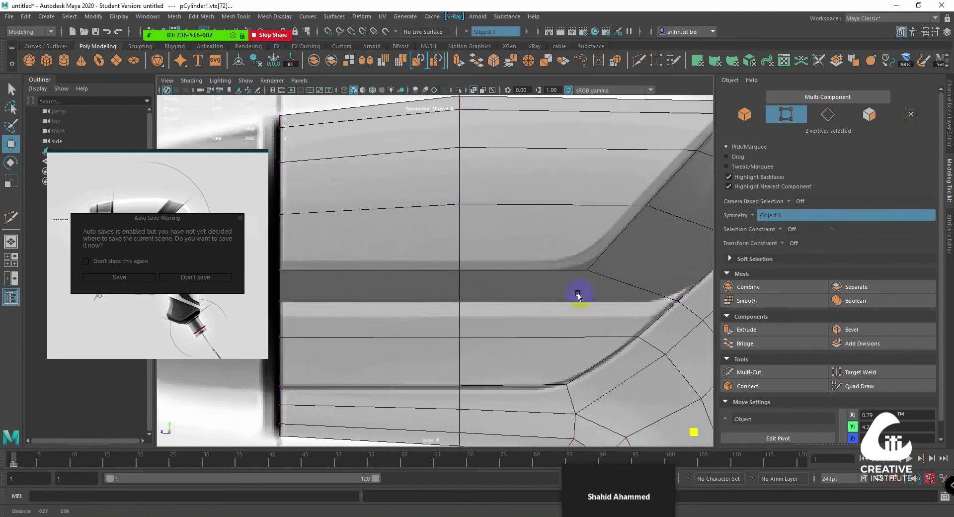
pyautogui.scroll(-2, 532, 287)
pyautogui.scroll(2, 532, 278)
pyautogui.scroll(-1, 521, 223)
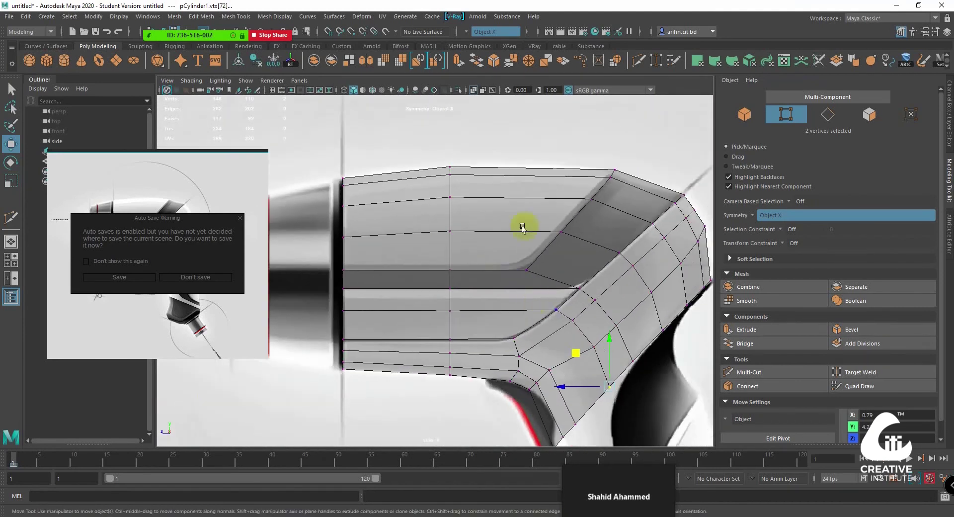
pyautogui.click(639, 61)
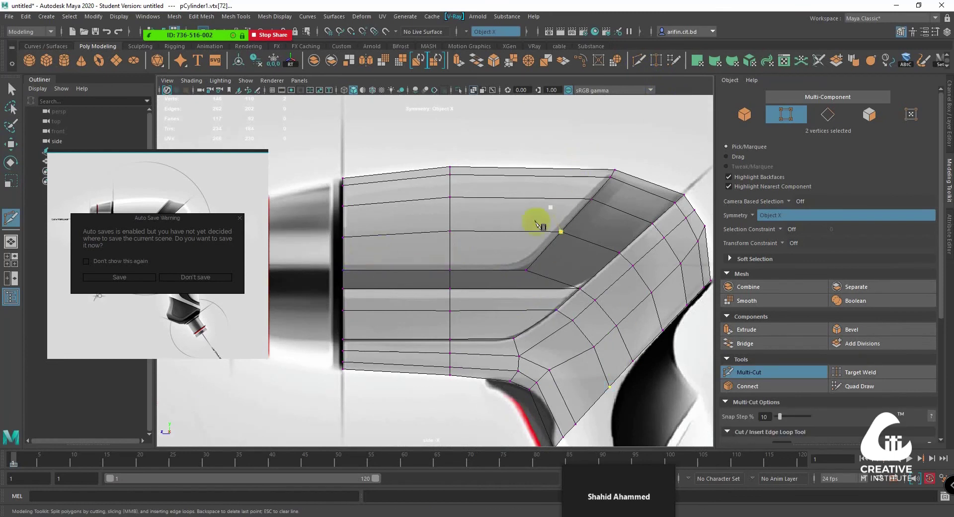
# In the perspective view, start a Multi-Cut at a vertex on the body's front rim
pyautogui.scroll(2, 557, 214)
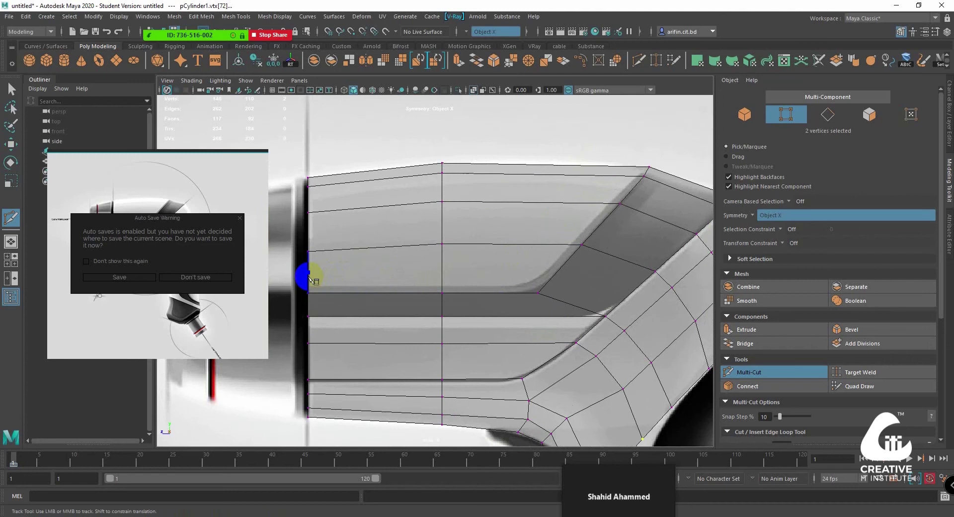
pyautogui.press('space')
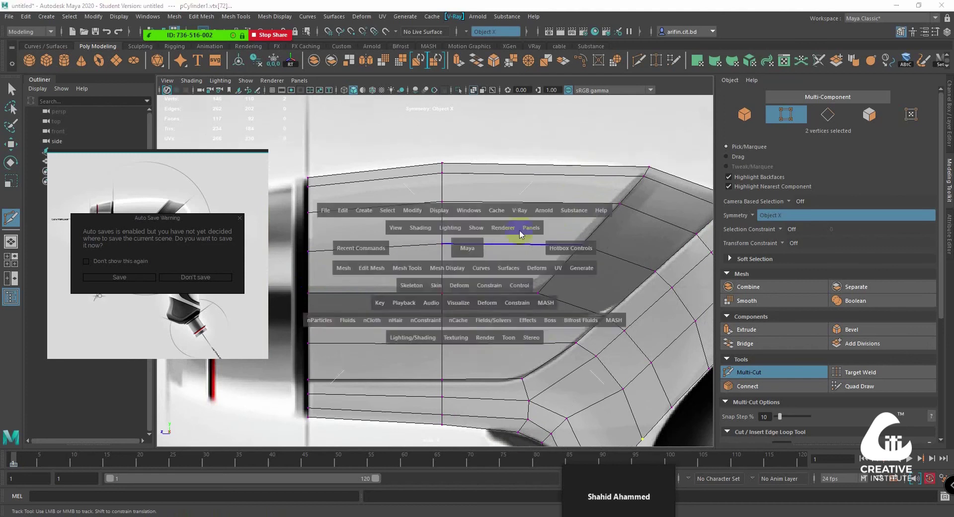
pyautogui.press('space')
pyautogui.moveTo(482, 207)
pyautogui.keyDown('alt'); pyautogui.mouseDown()
pyautogui.moveTo(458, 265)
pyautogui.moveTo(474, 288)
pyautogui.mouseUp(); pyautogui.keyUp('alt')
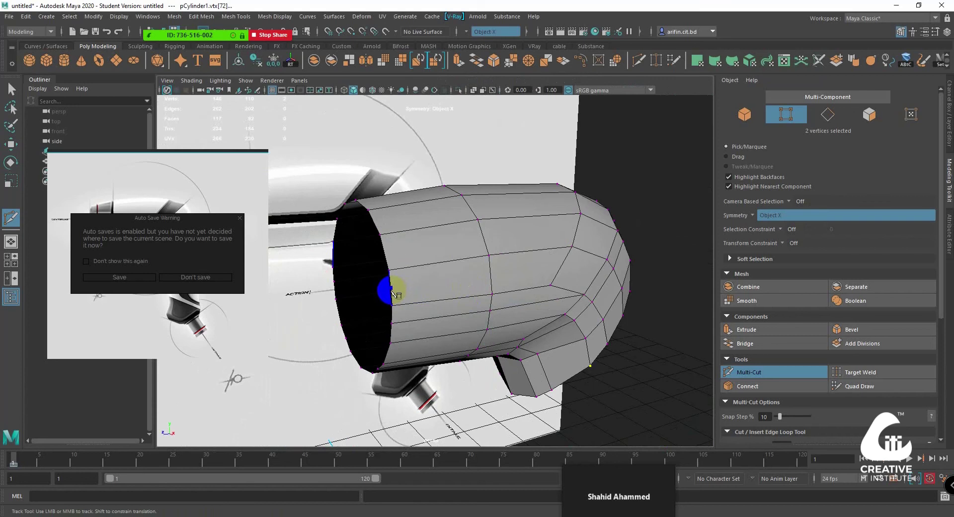
pyautogui.click(392, 290)
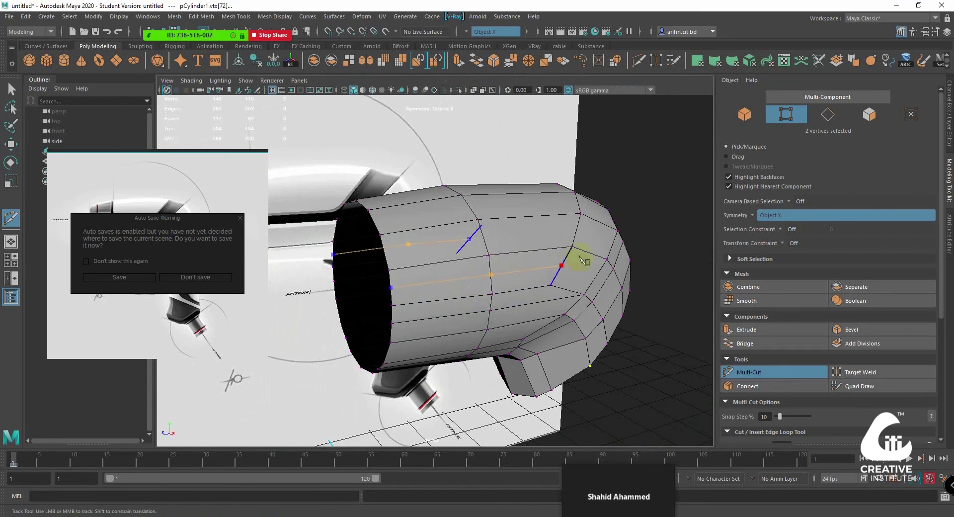
pyautogui.keyDown('alt'); pyautogui.moveTo(581, 259); pyautogui.dragTo(550, 252); pyautogui.keyUp('alt')
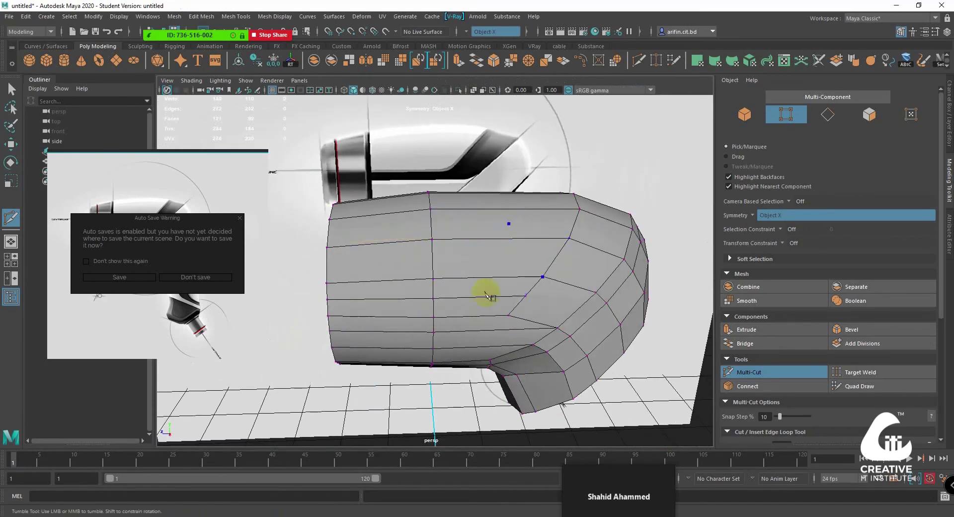
pyautogui.moveTo(490, 296)
pyautogui.keyDown('alt'); pyautogui.mouseDown()
pyautogui.moveTo(555, 281)
pyautogui.moveTo(525, 259)
pyautogui.mouseUp(); pyautogui.keyUp('alt')
pyautogui.moveTo(551, 262)
pyautogui.keyDown('alt'); pyautogui.mouseDown()
pyautogui.moveTo(549, 277)
pyautogui.moveTo(418, 240)
pyautogui.mouseUp(); pyautogui.keyUp('alt')
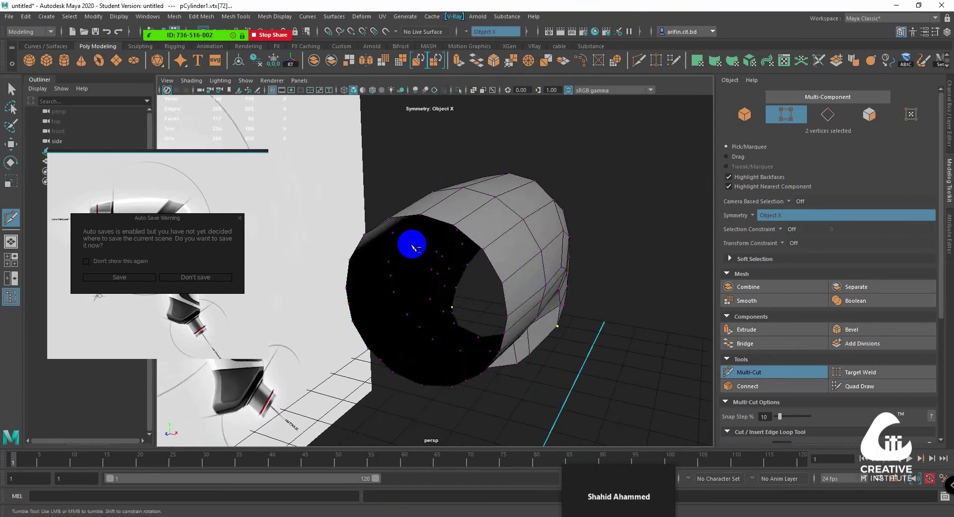
# Turn on Edge Flow in the Multi-Cut tool options
pyautogui.doubleClick(9, 218)
pyautogui.click(425, 234)
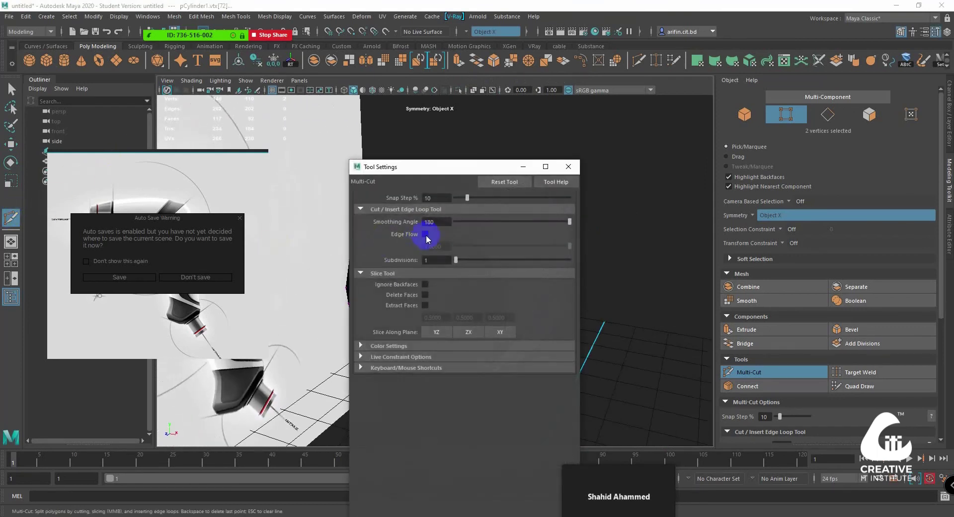
pyautogui.click(568, 168)
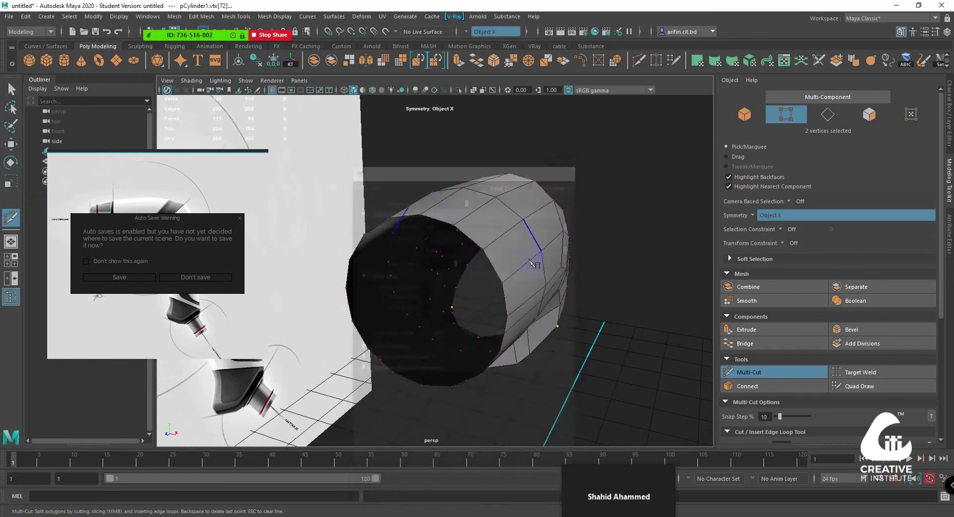
# Draw a cut path across the side of the body from vertex to vertex and commit it
pyautogui.moveTo(467, 258)
pyautogui.keyDown('alt'); pyautogui.mouseDown()
pyautogui.moveTo(481, 247)
pyautogui.moveTo(494, 260)
pyautogui.moveTo(456, 269)
pyautogui.mouseUp(); pyautogui.keyUp('alt')
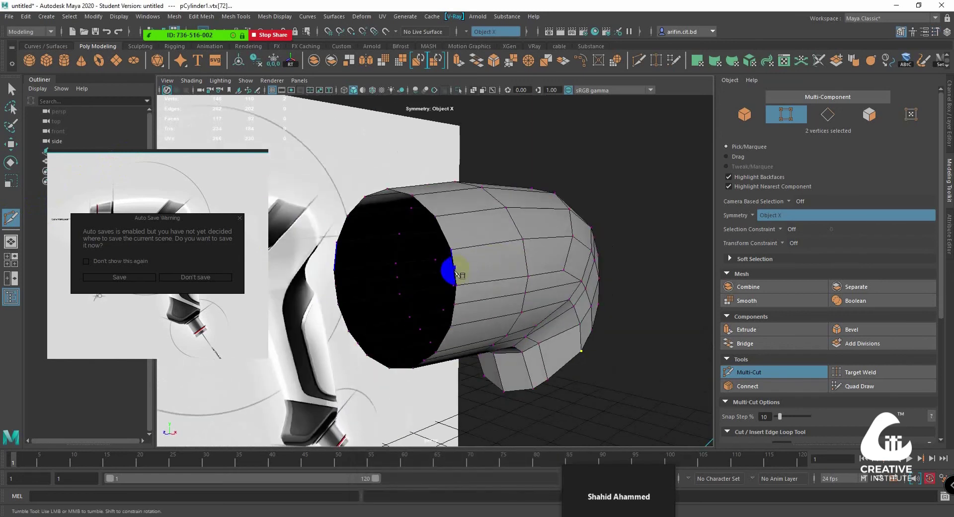
pyautogui.click(456, 286)
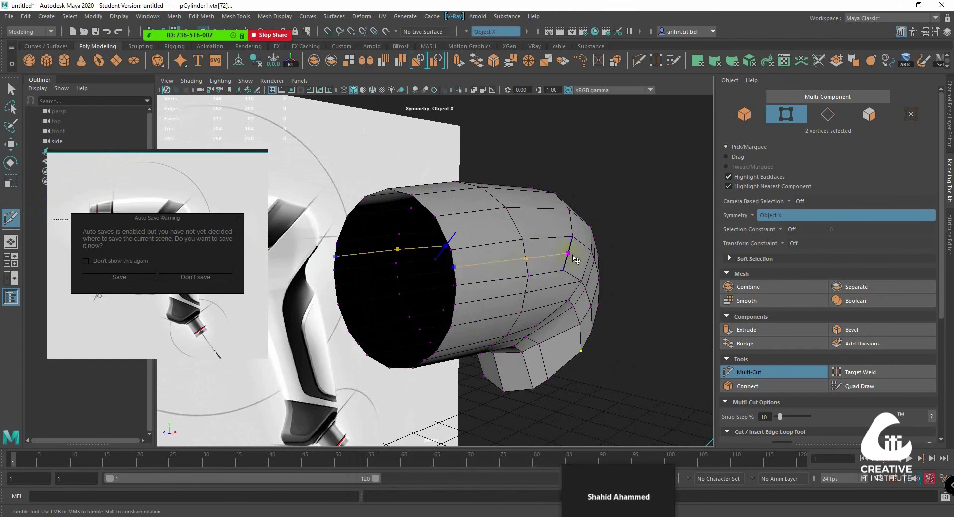
pyautogui.moveTo(585, 259)
pyautogui.keyDown('alt'); pyautogui.mouseDown()
pyautogui.moveTo(603, 257)
pyautogui.moveTo(511, 267)
pyautogui.moveTo(526, 281)
pyautogui.moveTo(473, 305)
pyautogui.moveTo(425, 287)
pyautogui.moveTo(514, 278)
pyautogui.moveTo(543, 241)
pyautogui.moveTo(517, 255)
pyautogui.mouseUp(); pyautogui.keyUp('alt')
pyautogui.keyDown('alt'); pyautogui.moveTo(518, 255); pyautogui.dragTo(504, 282, button='right'); pyautogui.keyUp('alt')
pyautogui.keyDown('alt'); pyautogui.moveTo(504, 282); pyautogui.dragTo(472, 300, button='middle'); pyautogui.keyUp('alt')
pyautogui.click(478, 292)
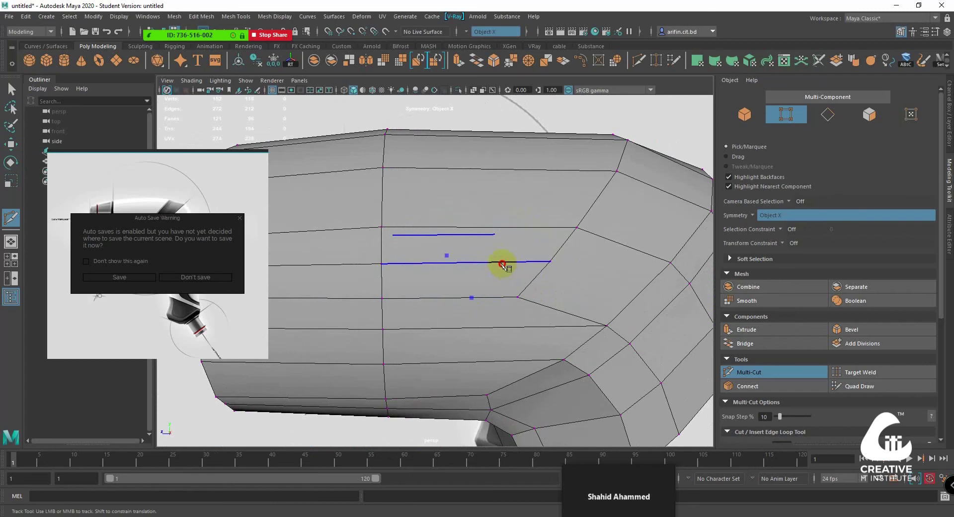
pyautogui.moveTo(503, 265)
pyautogui.keyDown('alt'); pyautogui.mouseDown()
pyautogui.moveTo(516, 238)
pyautogui.moveTo(488, 224)
pyautogui.moveTo(495, 253)
pyautogui.mouseUp(); pyautogui.keyUp('alt')
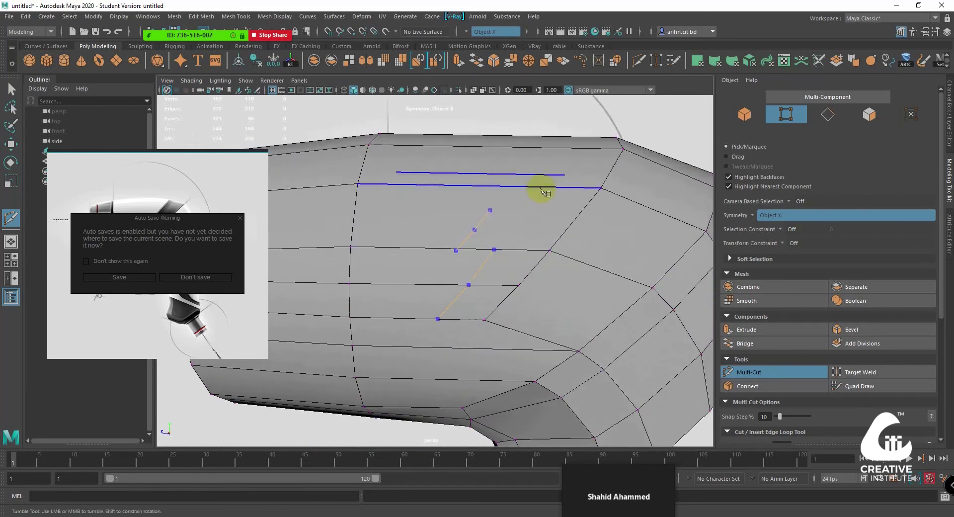
pyautogui.keyDown('alt'); pyautogui.moveTo(550, 187); pyautogui.dragTo(529, 218); pyautogui.keyUp('alt')
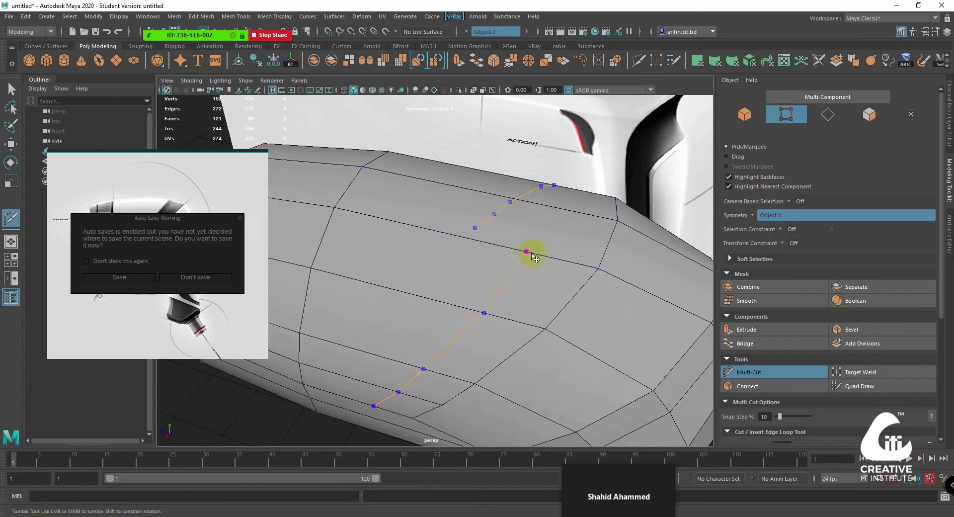
pyautogui.moveTo(533, 256)
pyautogui.keyDown('alt'); pyautogui.mouseDown()
pyautogui.moveTo(511, 266)
pyautogui.moveTo(518, 279)
pyautogui.mouseUp(); pyautogui.keyUp('alt')
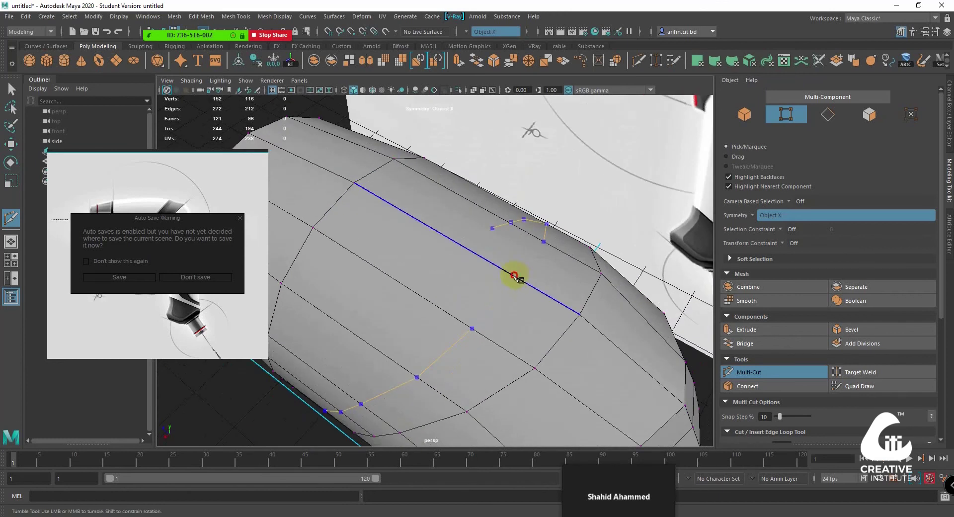
pyautogui.press('Return')
pyautogui.moveTo(494, 251)
pyautogui.keyDown('alt'); pyautogui.mouseDown()
pyautogui.moveTo(515, 261)
pyautogui.moveTo(564, 224)
pyautogui.moveTo(567, 266)
pyautogui.mouseUp(); pyautogui.keyUp('alt')
pyautogui.keyDown('alt'); pyautogui.moveTo(568, 266); pyautogui.dragTo(226, 191, button='middle'); pyautogui.keyUp('alt')
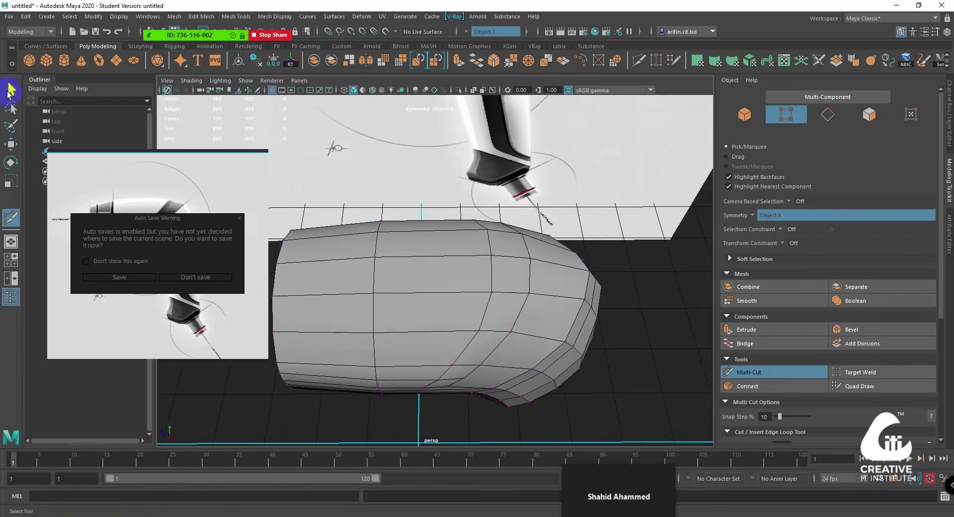
pyautogui.click(10, 91)
# Nudge the selected vertex with the Move tool, then frame the nose of the body
pyautogui.moveTo(494, 315)
pyautogui.keyDown('alt'); pyautogui.mouseDown()
pyautogui.moveTo(501, 295)
pyautogui.moveTo(458, 308)
pyautogui.moveTo(462, 314)
pyautogui.moveTo(429, 309)
pyautogui.moveTo(452, 271)
pyautogui.moveTo(447, 240)
pyautogui.moveTo(469, 245)
pyautogui.moveTo(399, 255)
pyautogui.moveTo(390, 273)
pyautogui.moveTo(532, 263)
pyautogui.moveTo(500, 270)
pyautogui.moveTo(509, 251)
pyautogui.moveTo(445, 230)
pyautogui.mouseUp(); pyautogui.keyUp('alt')
pyautogui.press('w')
pyautogui.scroll(5, 501, 270)
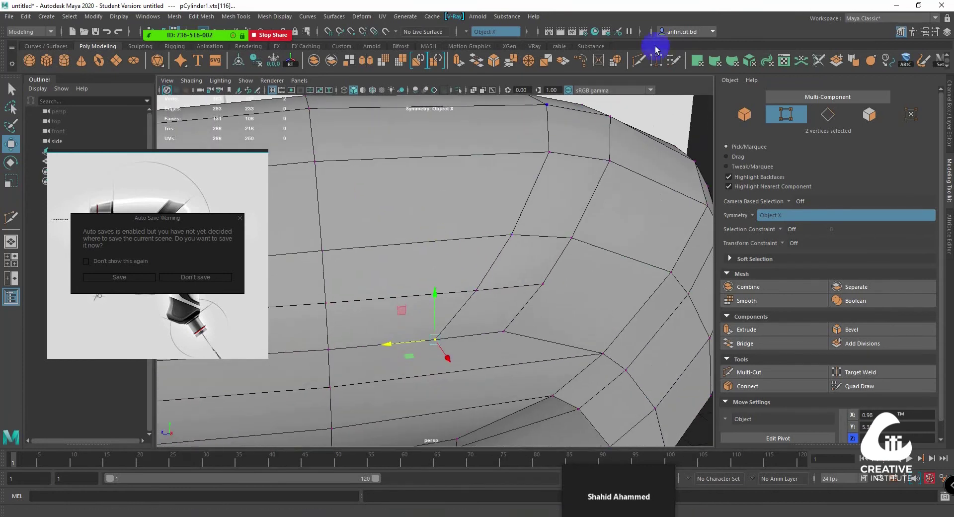
pyautogui.keyDown('shift'); pyautogui.moveTo(605, 140); pyautogui.dragTo(512, 343, button='right'); pyautogui.keyUp('shift')
pyautogui.moveTo(555, 316)
pyautogui.keyDown('alt'); pyautogui.mouseDown()
pyautogui.moveTo(512, 287)
pyautogui.moveTo(507, 293)
pyautogui.moveTo(550, 315)
pyautogui.moveTo(506, 325)
pyautogui.moveTo(551, 318)
pyautogui.moveTo(558, 298)
pyautogui.moveTo(437, 279)
pyautogui.moveTo(334, 245)
pyautogui.moveTo(347, 260)
pyautogui.moveTo(325, 298)
pyautogui.moveTo(343, 180)
pyautogui.moveTo(342, 261)
pyautogui.moveTo(335, 214)
pyautogui.moveTo(353, 187)
pyautogui.moveTo(345, 188)
pyautogui.moveTo(354, 259)
pyautogui.moveTo(473, 279)
pyautogui.moveTo(538, 287)
pyautogui.moveTo(537, 217)
pyautogui.mouseUp(); pyautogui.keyUp('alt')
pyautogui.scroll(-3, 506, 326)
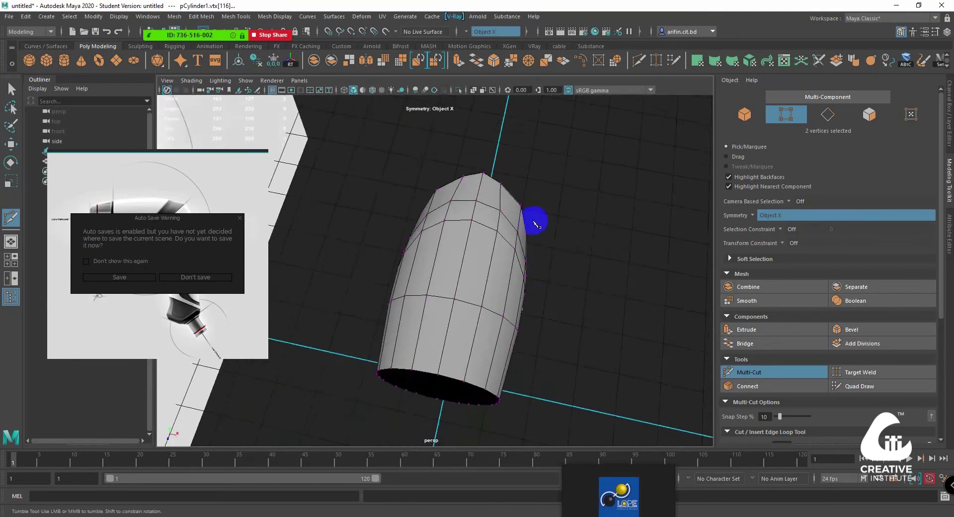
pyautogui.moveTo(536, 217)
pyautogui.keyDown('alt'); pyautogui.mouseDown(button='right')
pyautogui.moveTo(522, 260)
pyautogui.moveTo(551, 291)
pyautogui.mouseUp(button='right'); pyautogui.keyUp('alt')
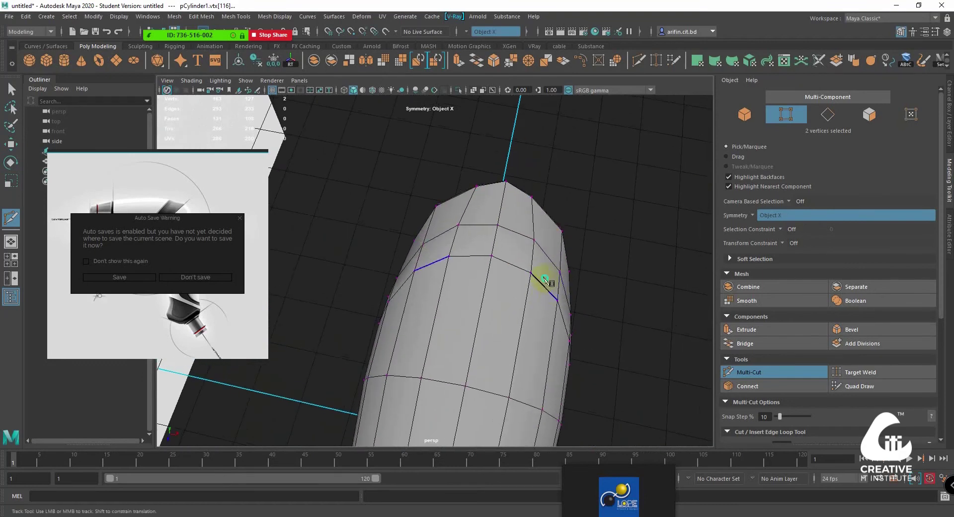
pyautogui.moveTo(543, 283)
pyautogui.keyDown('alt'); pyautogui.mouseDown()
pyautogui.moveTo(477, 297)
pyautogui.moveTo(447, 277)
pyautogui.moveTo(379, 277)
pyautogui.moveTo(464, 222)
pyautogui.moveTo(421, 226)
pyautogui.moveTo(453, 230)
pyautogui.moveTo(453, 211)
pyautogui.moveTo(486, 253)
pyautogui.moveTo(492, 218)
pyautogui.mouseUp(); pyautogui.keyUp('alt')
pyautogui.scroll(2, 490, 218)
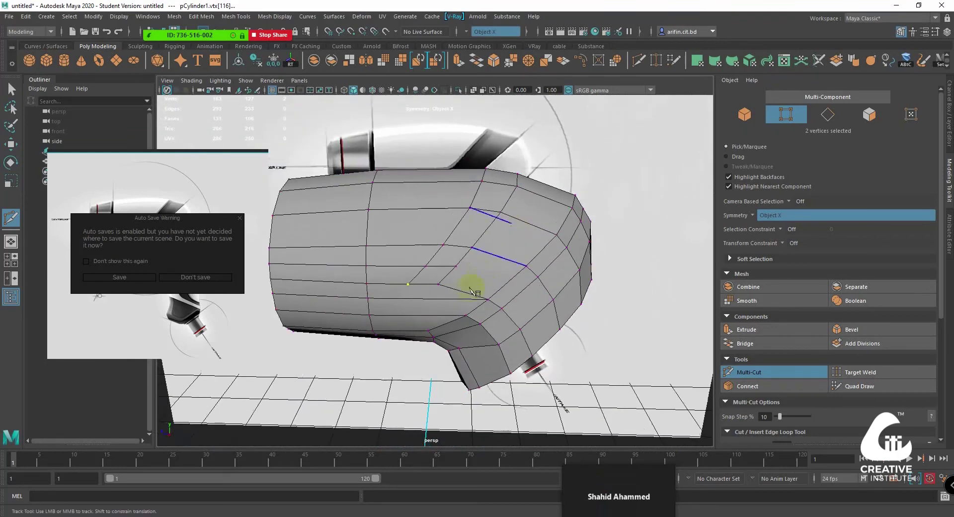
pyautogui.scroll(2, 479, 276)
pyautogui.moveTo(437, 277)
pyautogui.keyDown('alt'); pyautogui.mouseDown(button='middle')
pyautogui.moveTo(452, 196)
pyautogui.moveTo(492, 265)
pyautogui.moveTo(557, 212)
pyautogui.mouseUp(button='middle'); pyautogui.keyUp('alt')
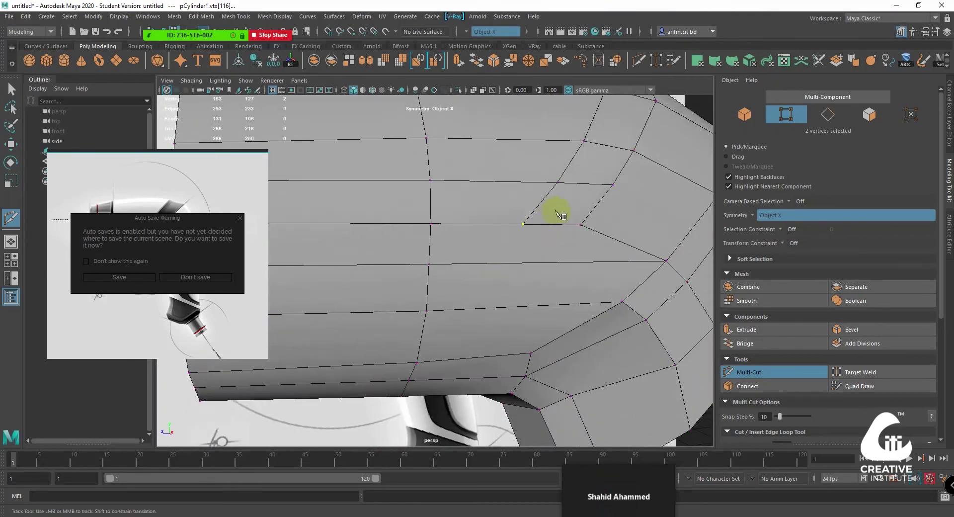
# Cut an edge to the vertex near the nose, undo it, and review the Multi-Cut settings
pyautogui.click(582, 224)
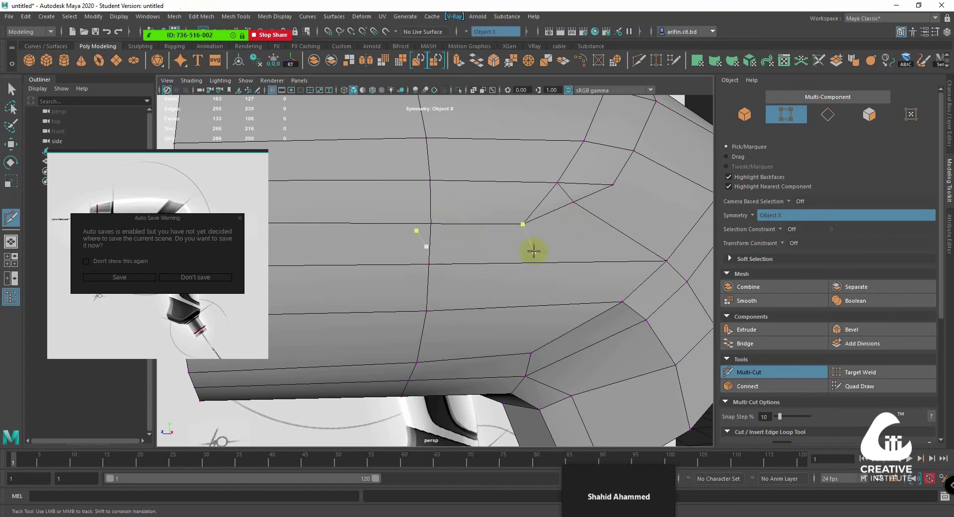
pyautogui.hotkey('ctrl', 'z')
pyautogui.click(15, 219)
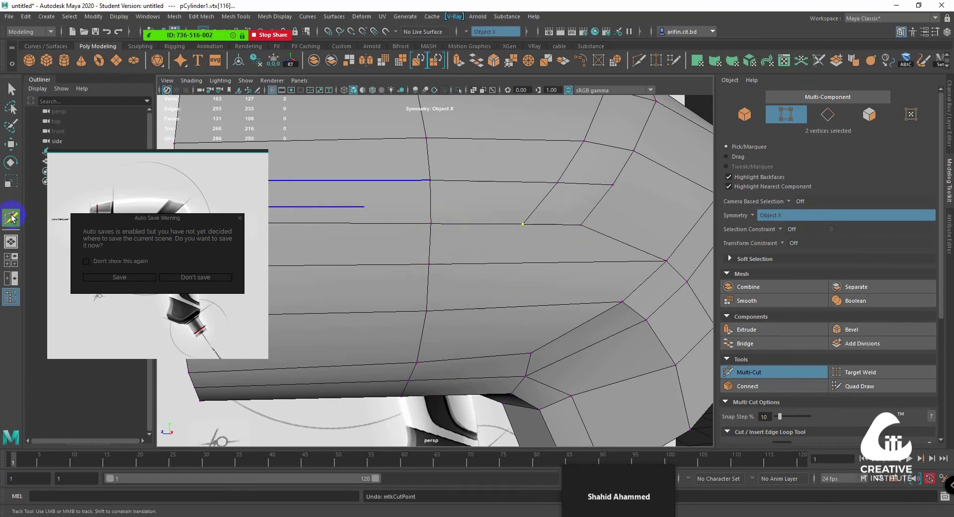
pyautogui.doubleClick(11, 218)
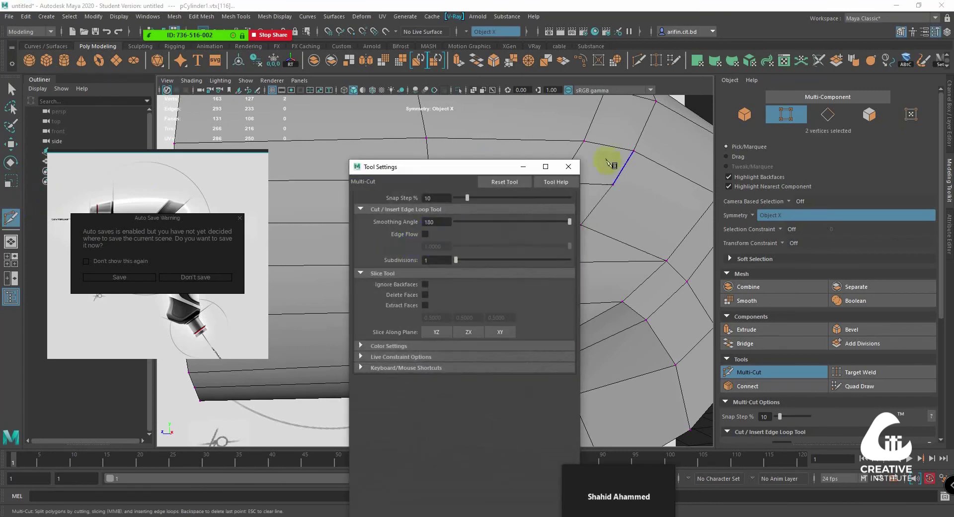
pyautogui.click(567, 169)
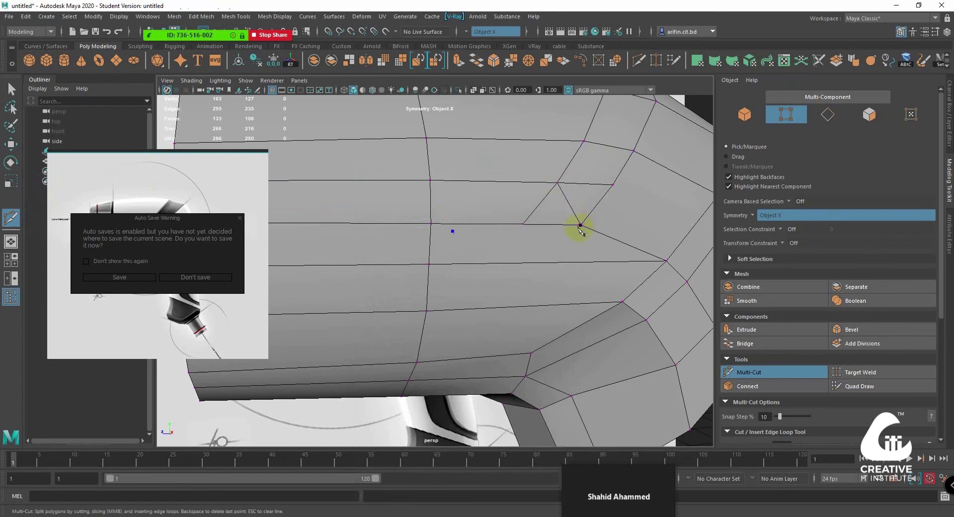
pyautogui.scroll(-5, 582, 230)
pyautogui.click(12, 90)
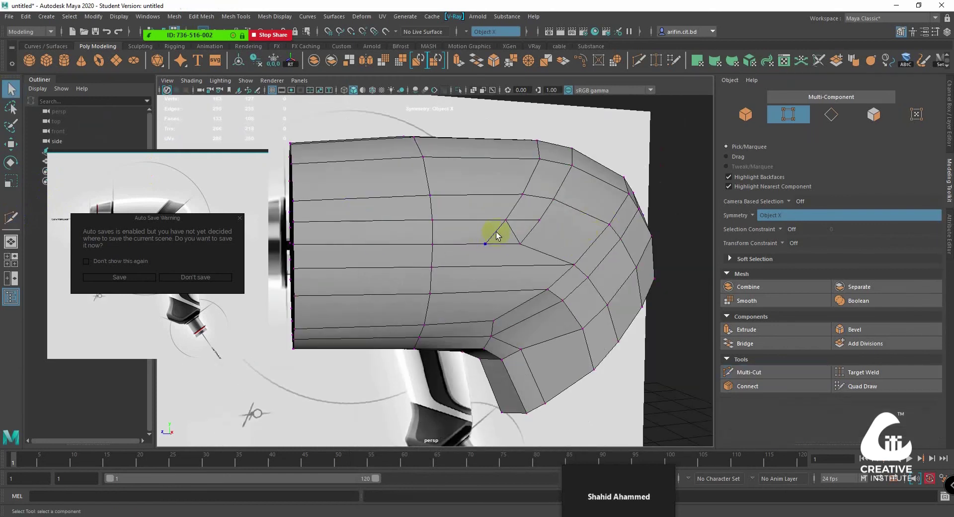
# Switch to face selection and double-click the face loop along the top panel line
pyautogui.moveTo(497, 236); pyautogui.dragTo(496, 207, button='right')
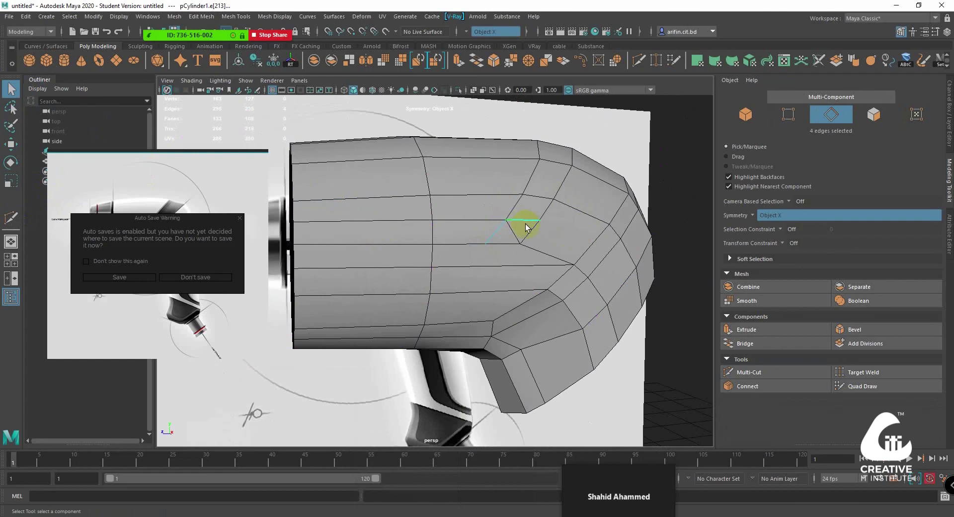
pyautogui.keyDown('alt'); pyautogui.moveTo(473, 260); pyautogui.dragTo(511, 233); pyautogui.keyUp('alt')
pyautogui.moveTo(511, 232); pyautogui.dragTo(505, 260, button='right')
pyautogui.doubleClick(492, 237)
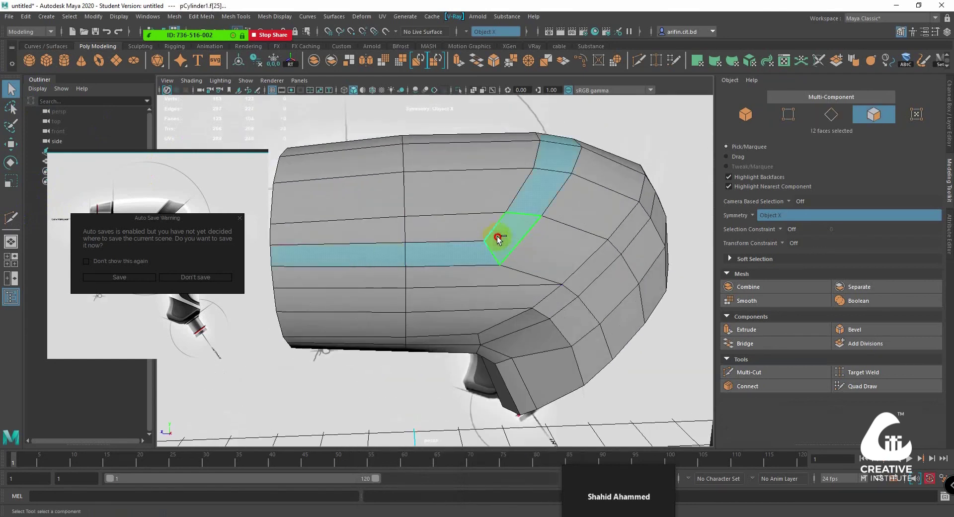
pyautogui.moveTo(500, 230)
pyautogui.keyDown('alt'); pyautogui.mouseDown()
pyautogui.moveTo(447, 252)
pyautogui.moveTo(517, 223)
pyautogui.mouseUp(); pyautogui.keyUp('alt')
pyautogui.moveTo(448, 287)
pyautogui.keyDown('alt'); pyautogui.mouseDown()
pyautogui.moveTo(462, 240)
pyautogui.moveTo(594, 270)
pyautogui.moveTo(470, 253)
pyautogui.moveTo(481, 267)
pyautogui.mouseUp(); pyautogui.keyUp('alt')
# In the maximized side view, refine the selection to the 12-face strip without the corner faces
pyautogui.press('space')
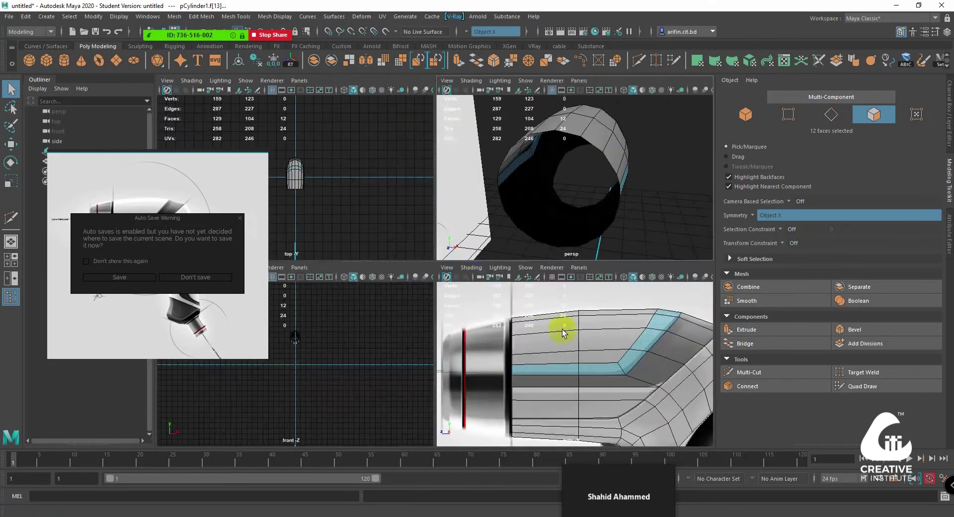
pyautogui.press('space')
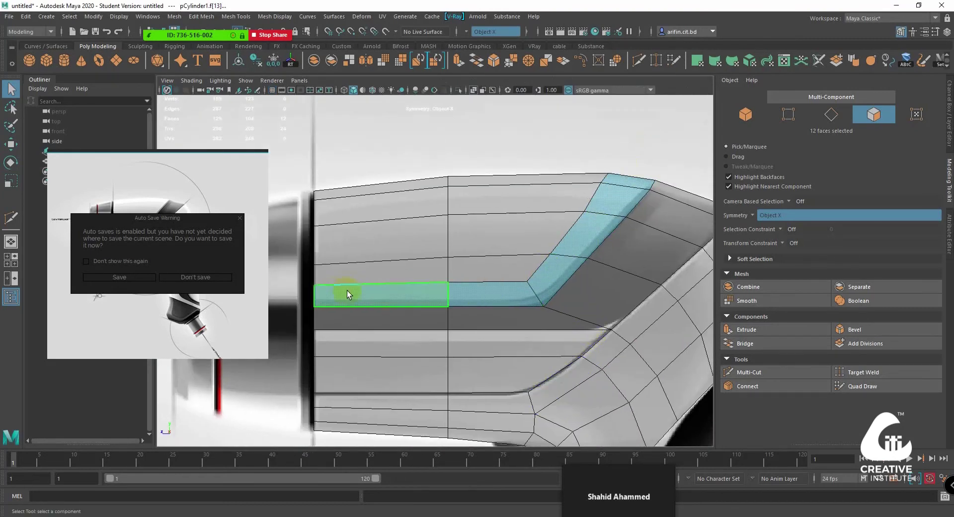
pyautogui.moveTo(491, 300)
pyautogui.keyDown('alt'); pyautogui.mouseDown(button='middle')
pyautogui.moveTo(463, 270)
pyautogui.moveTo(576, 271)
pyautogui.moveTo(555, 271)
pyautogui.moveTo(555, 256)
pyautogui.moveTo(559, 287)
pyautogui.moveTo(575, 250)
pyautogui.mouseUp(button='middle'); pyautogui.keyUp('alt')
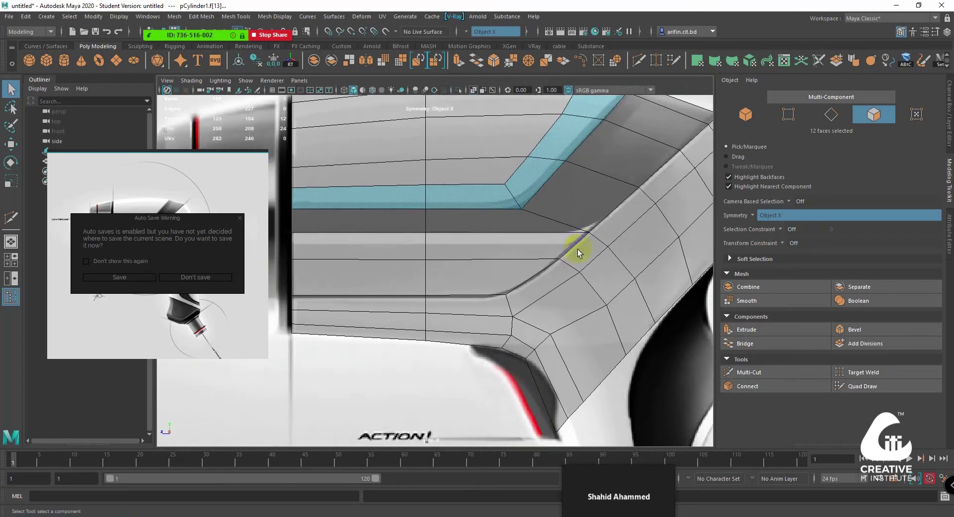
pyautogui.moveTo(515, 257)
pyautogui.keyDown('alt'); pyautogui.mouseDown(button='middle')
pyautogui.moveTo(488, 230)
pyautogui.moveTo(547, 240)
pyautogui.moveTo(507, 267)
pyautogui.mouseUp(button='middle'); pyautogui.keyUp('alt')
pyautogui.keyDown('shift'); pyautogui.click(507, 266); pyautogui.keyUp('shift')
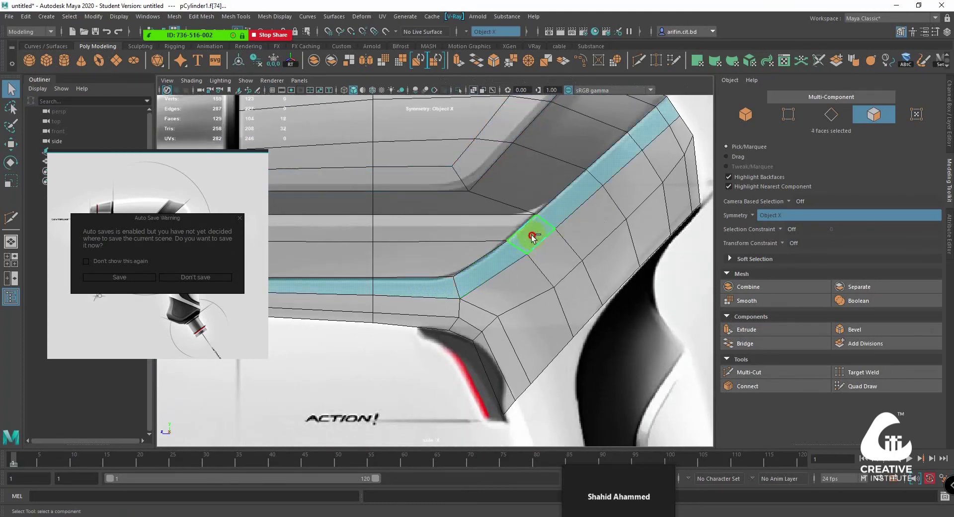
pyautogui.moveTo(565, 270)
pyautogui.keyDown('alt'); pyautogui.mouseDown(button='middle')
pyautogui.moveTo(444, 307)
pyautogui.moveTo(415, 329)
pyautogui.moveTo(493, 277)
pyautogui.mouseUp(button='middle'); pyautogui.keyUp('alt')
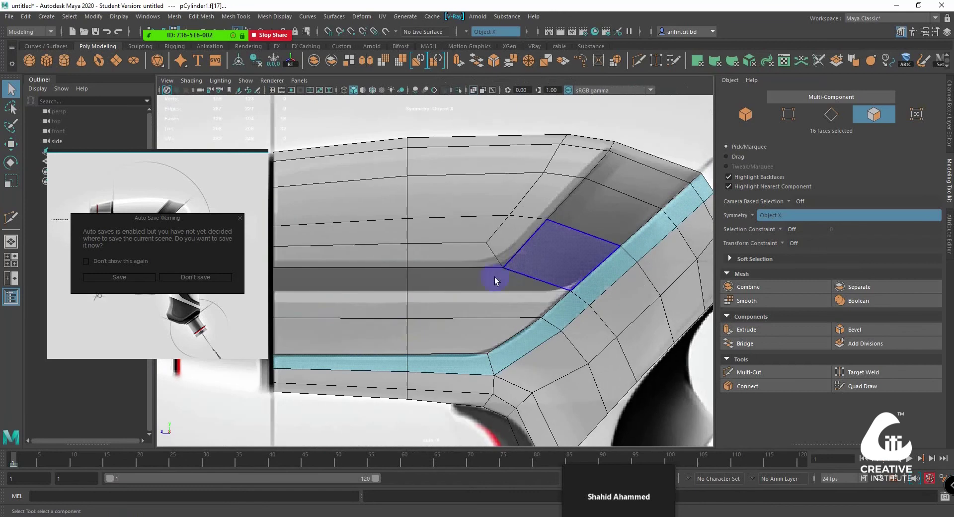
pyautogui.doubleClick(512, 266)
pyautogui.scroll(2, 598, 212)
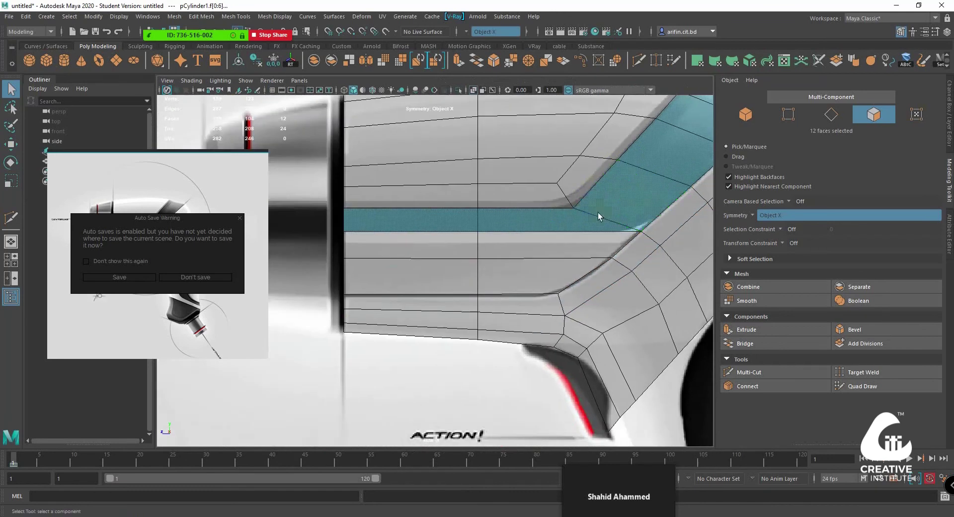
pyautogui.moveTo(597, 212)
pyautogui.keyDown('alt'); pyautogui.mouseDown(button='middle')
pyautogui.moveTo(587, 199)
pyautogui.moveTo(545, 247)
pyautogui.mouseUp(button='middle'); pyautogui.keyUp('alt')
# Select the hair-dryer body pCylinder1 and preview its smoothing with 3, then return to 1
pyautogui.scroll(2, 570, 229)
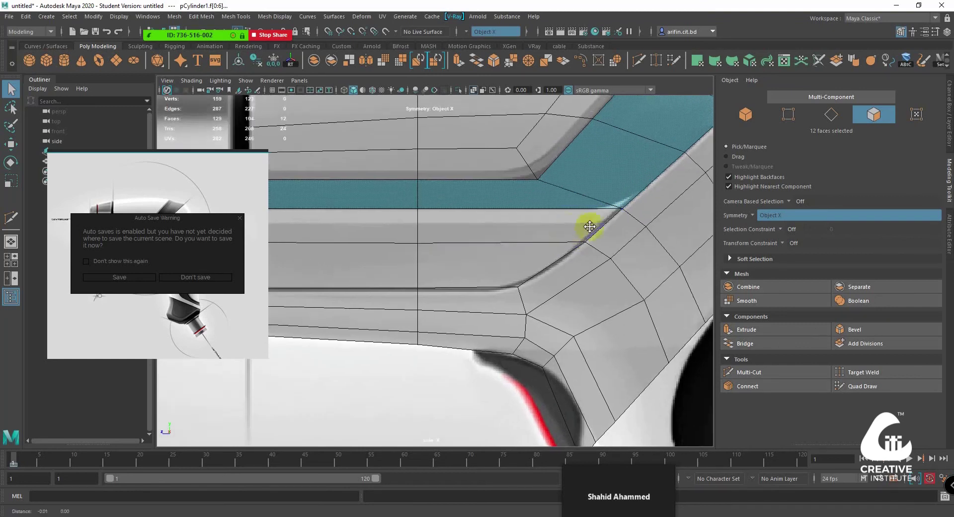
pyautogui.keyDown('alt'); pyautogui.moveTo(591, 219); pyautogui.dragTo(617, 220, button='middle'); pyautogui.keyUp('alt')
pyautogui.moveTo(450, 161); pyautogui.dragTo(503, 152, button='right')
pyautogui.press('a')
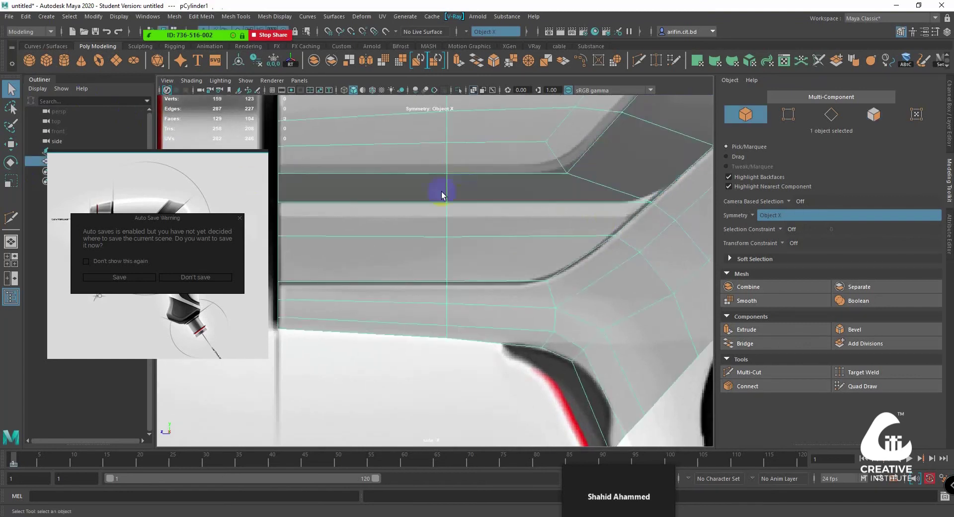
pyautogui.click(560, 169)
pyautogui.scroll(3, 485, 249)
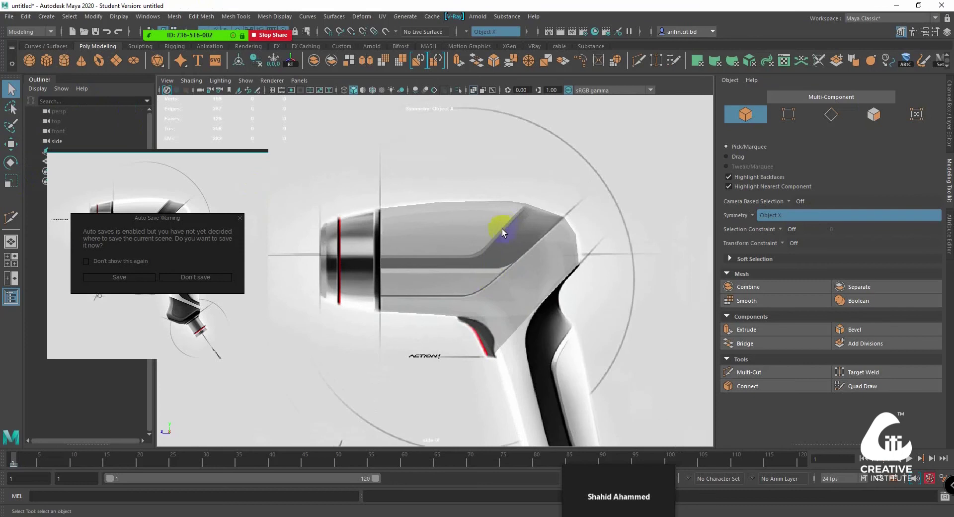
pyautogui.scroll(2, 502, 228)
pyautogui.scroll(2, 505, 229)
pyautogui.click(532, 206)
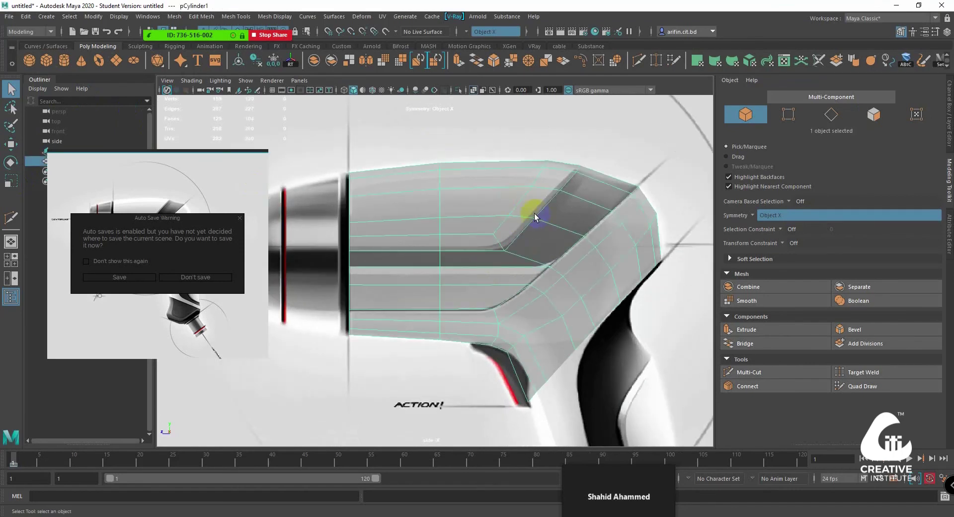
pyautogui.press('3')
pyautogui.keyDown('alt'); pyautogui.moveTo(539, 221); pyautogui.dragTo(531, 247, button='middle'); pyautogui.keyUp('alt')
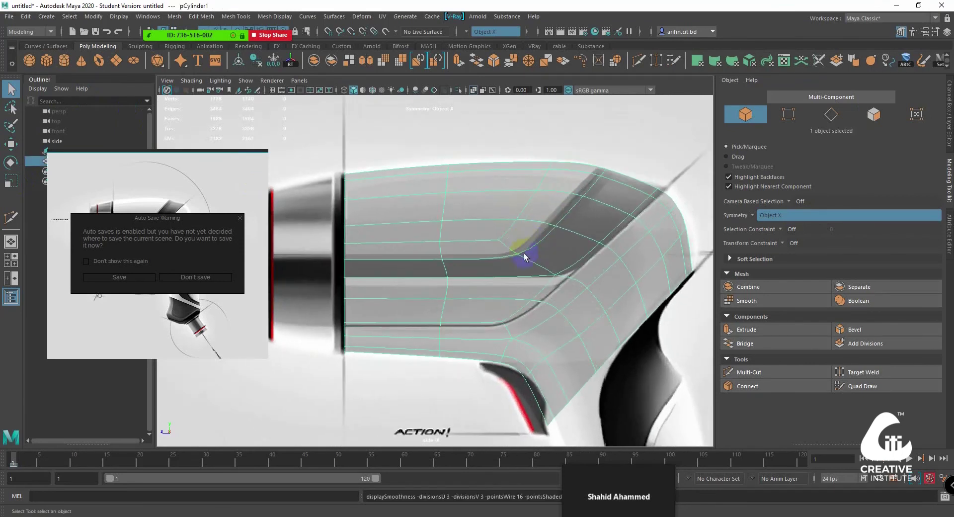
pyautogui.press('1')
# Raise the top-edge vertices near the nose, then activate the Multi-Cut tool
pyautogui.keyDown('alt'); pyautogui.moveTo(539, 258); pyautogui.dragTo(567, 212, button='right'); pyautogui.keyUp('alt')
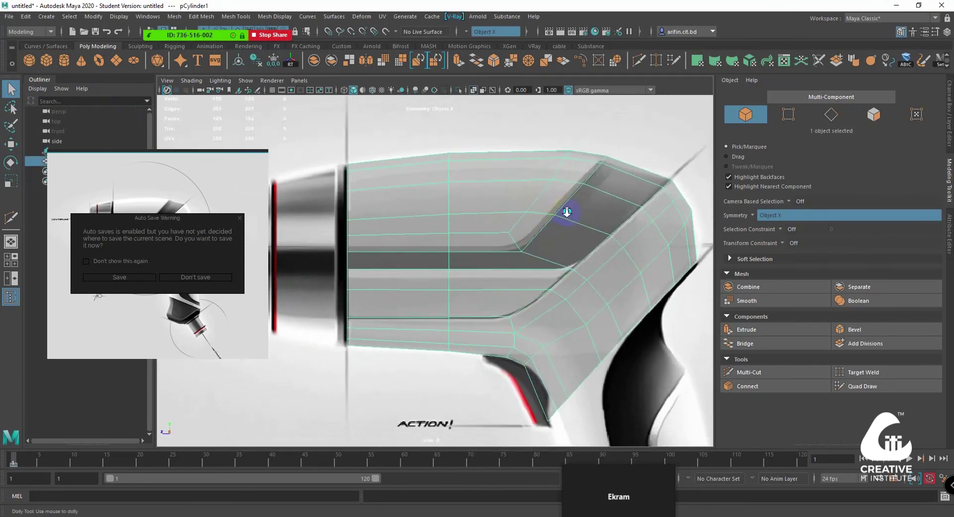
pyautogui.scroll(4, 537, 238)
pyautogui.scroll(-4, 547, 323)
pyautogui.scroll(1, 568, 289)
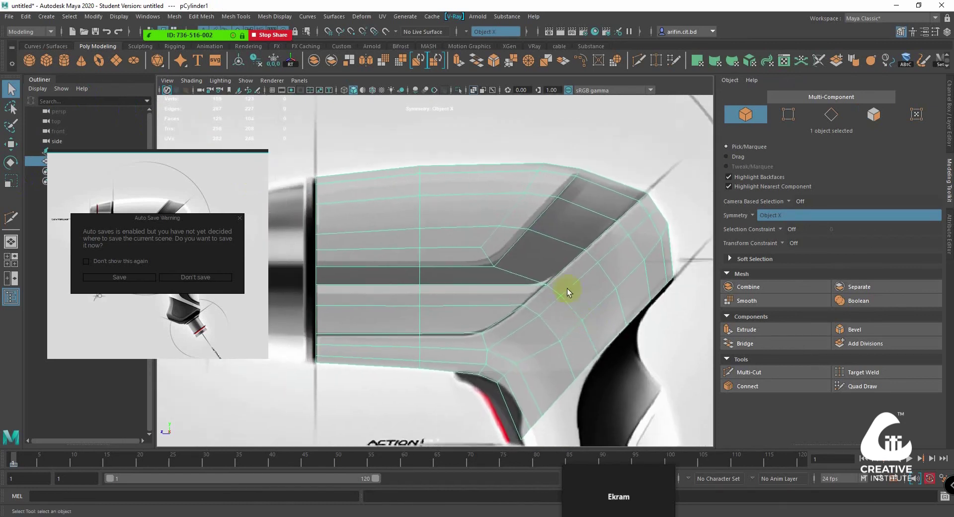
pyautogui.scroll(-2, 566, 278)
pyautogui.scroll(2, 537, 233)
pyautogui.moveTo(565, 206); pyautogui.dragTo(485, 198, button='right')
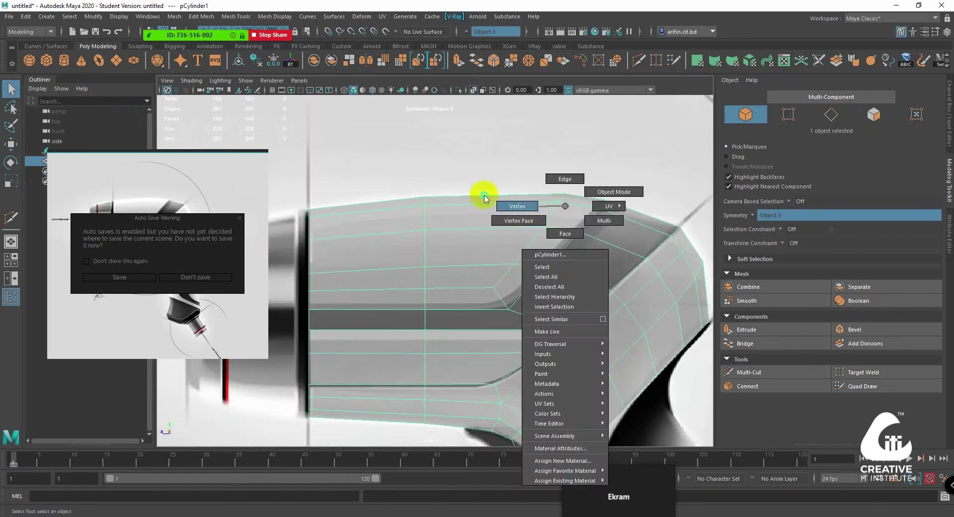
pyautogui.click(484, 197)
pyautogui.keyDown('alt'); pyautogui.moveTo(565, 214); pyautogui.dragTo(570, 231, button='middle'); pyautogui.keyUp('alt')
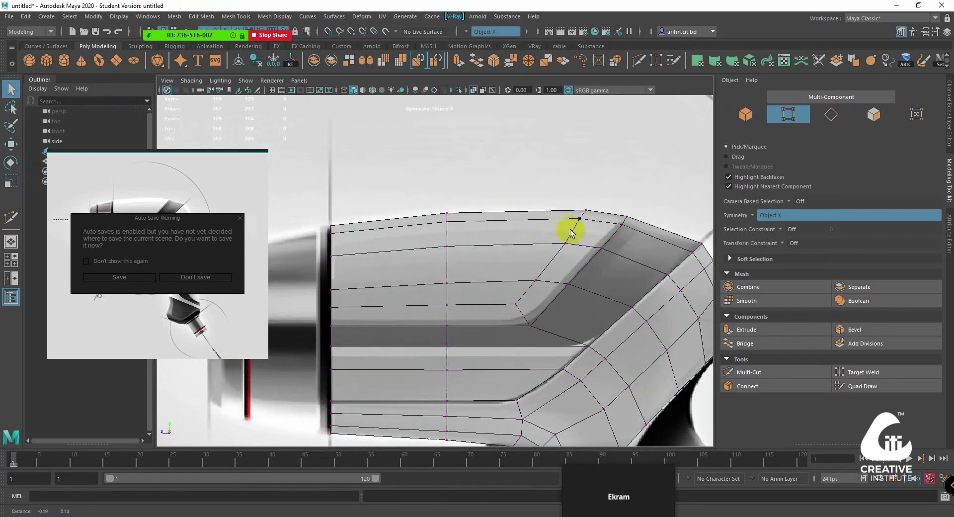
pyautogui.click(544, 240)
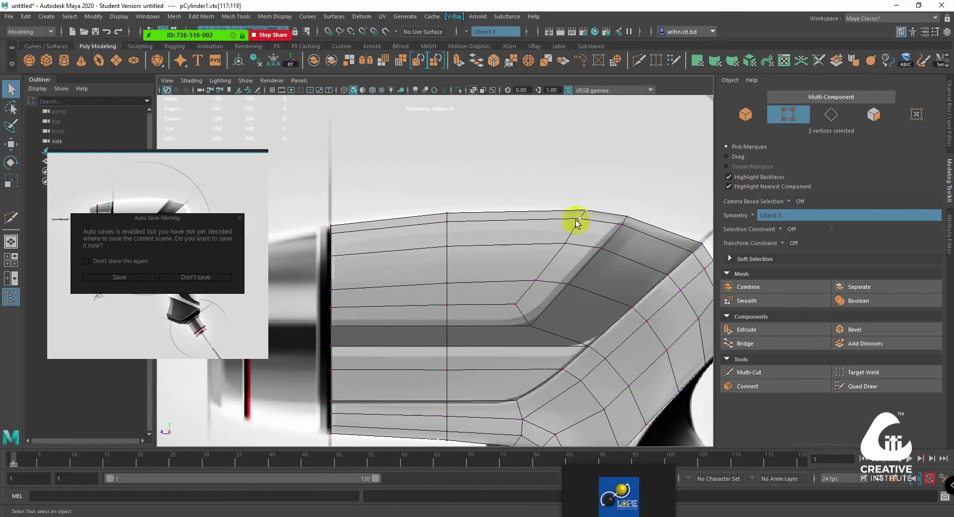
pyautogui.press('w')
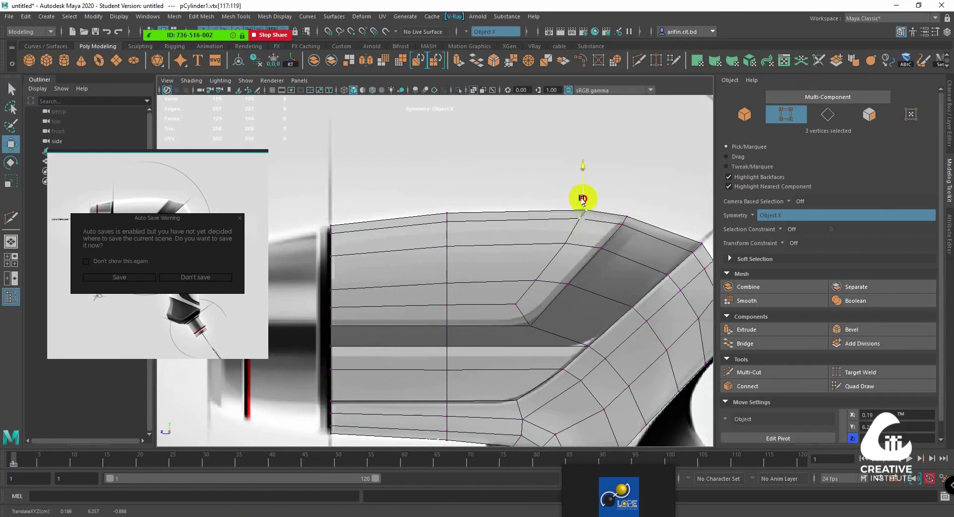
pyautogui.moveTo(577, 204)
pyautogui.keyDown('alt'); pyautogui.mouseDown(button='middle')
pyautogui.moveTo(517, 228)
pyautogui.moveTo(510, 294)
pyautogui.moveTo(615, 150)
pyautogui.mouseUp(button='middle'); pyautogui.keyUp('alt')
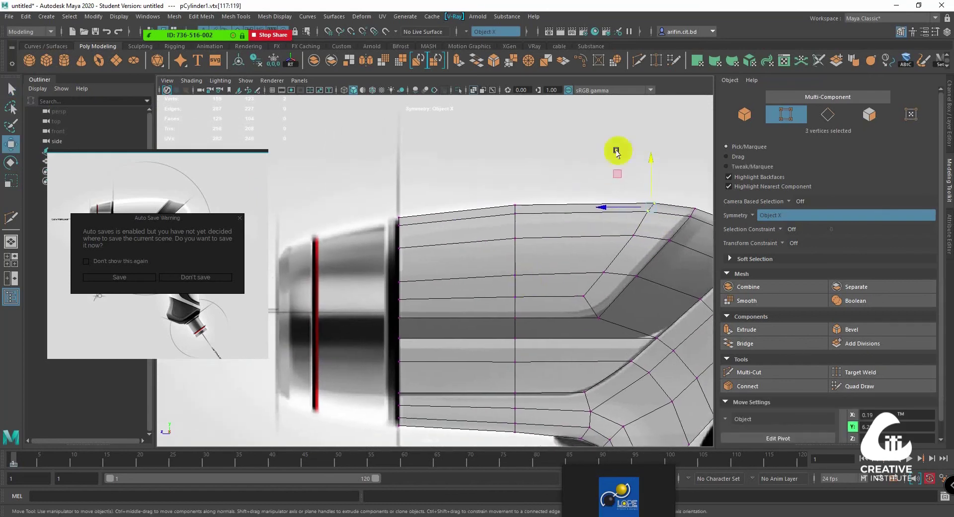
pyautogui.hotkey('ctrl', 'shift', 'x')
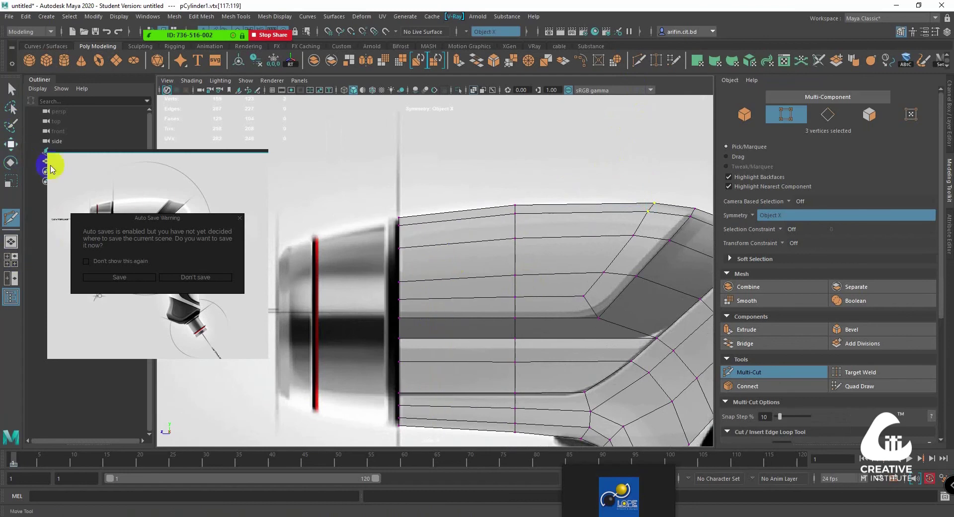
# With Edge Flow enabled, cut and commit one new vertical edge loop across the body
pyautogui.click(10, 92)
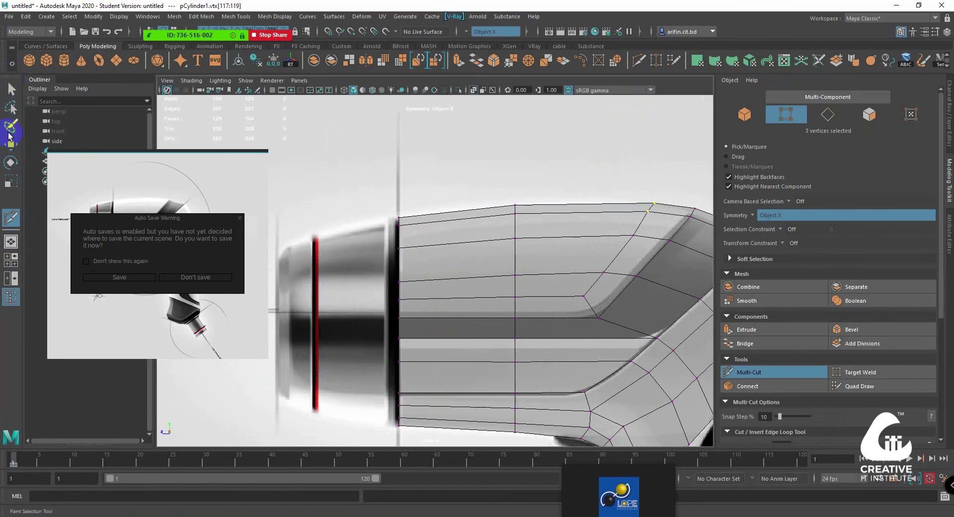
pyautogui.scroll(-3, 798, 338)
pyautogui.scroll(-2, 800, 361)
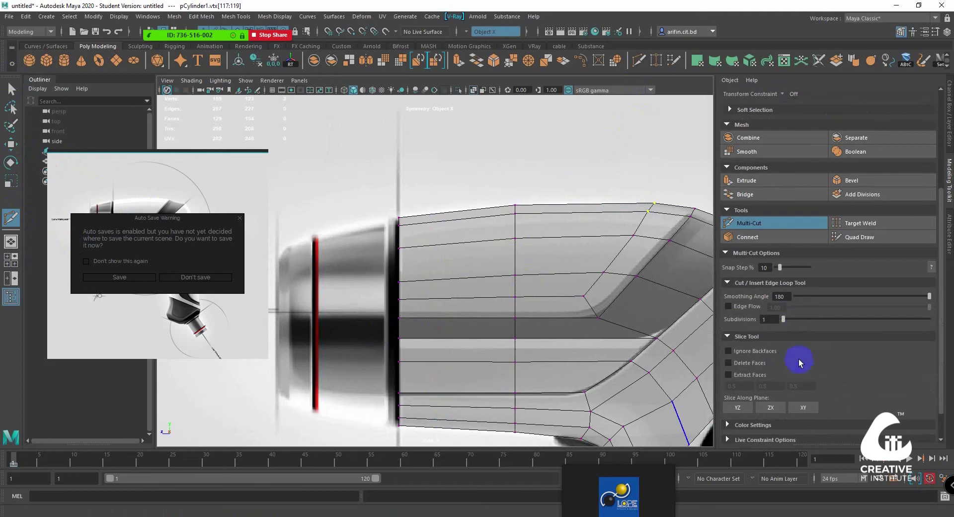
pyautogui.scroll(-1, 769, 367)
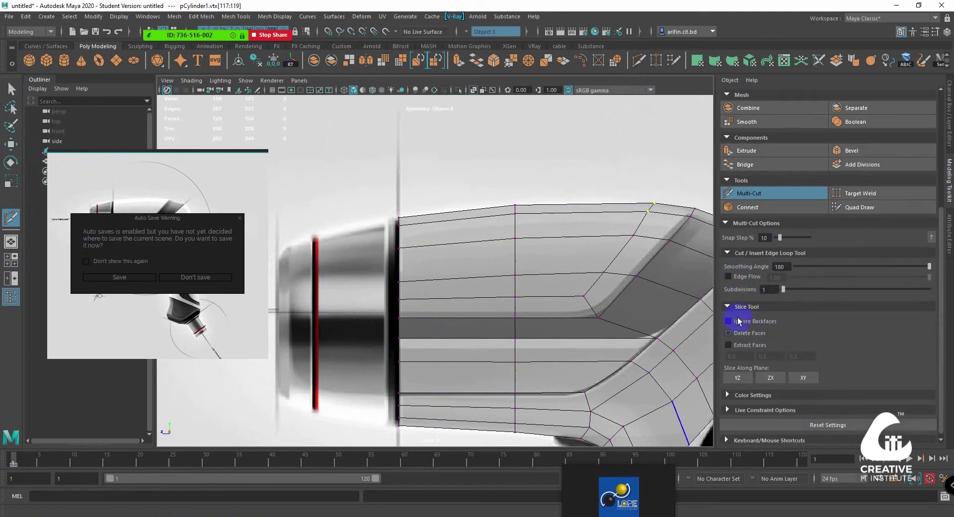
pyautogui.keyDown('ctrl'); pyautogui.click(459, 256); pyautogui.keyUp('ctrl')
pyautogui.keyDown('alt'); pyautogui.moveTo(568, 255); pyautogui.dragTo(529, 212, button='middle'); pyautogui.keyUp('alt')
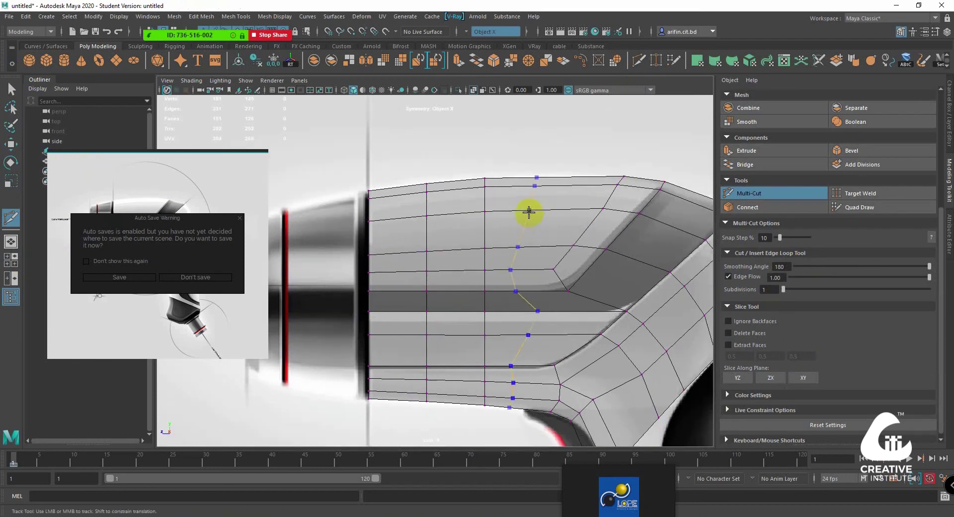
pyautogui.press('Return')
pyautogui.keyDown('alt'); pyautogui.moveTo(543, 259); pyautogui.dragTo(326, 229, button='middle'); pyautogui.keyUp('alt')
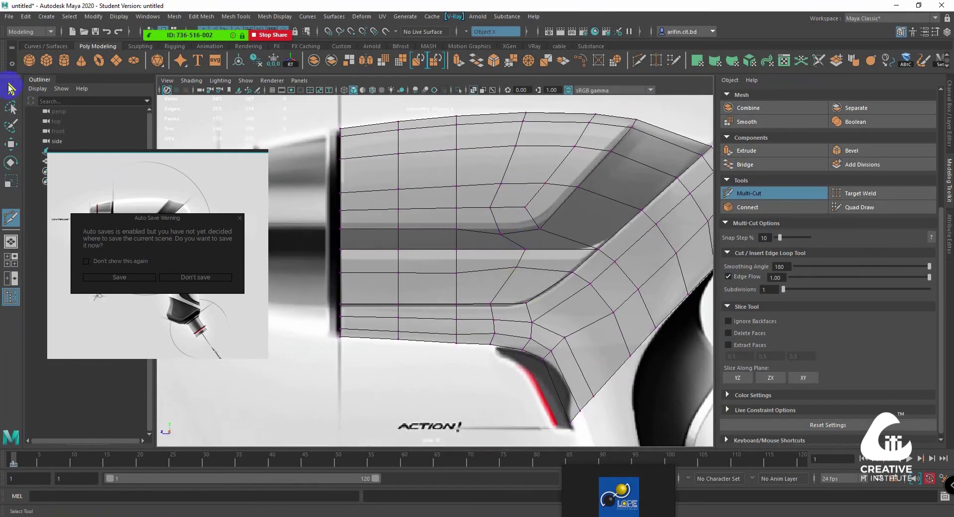
# Exit Multi-Cut and move the recess-corner vertices up to fit the sketch
pyautogui.click(11, 88)
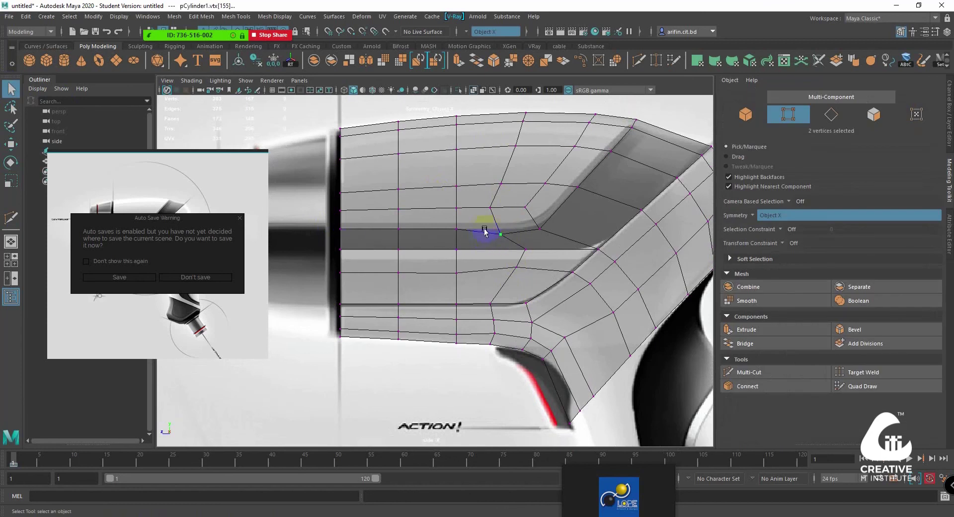
pyautogui.press('w')
pyautogui.moveTo(500, 221); pyautogui.dragTo(515, 222)
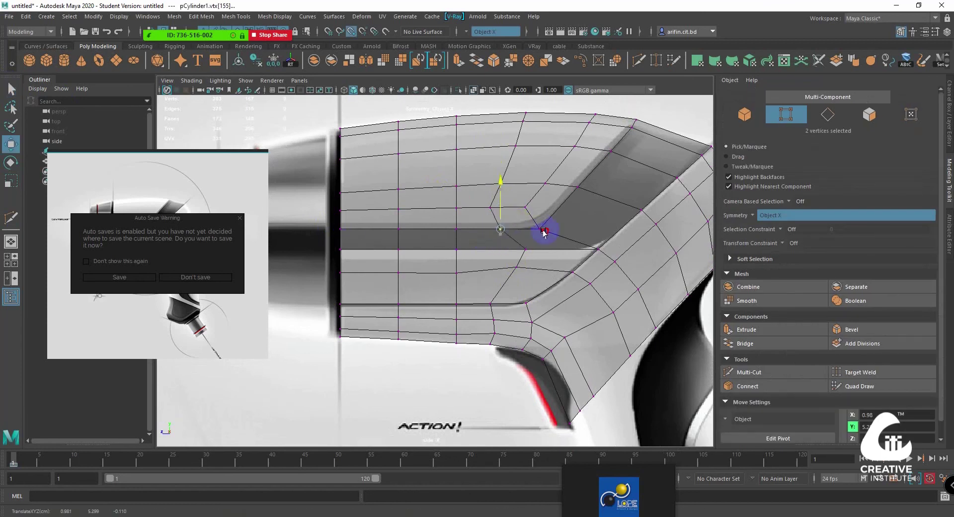
pyautogui.keyDown('alt'); pyautogui.moveTo(525, 233); pyautogui.dragTo(530, 213, button='middle'); pyautogui.keyUp('alt')
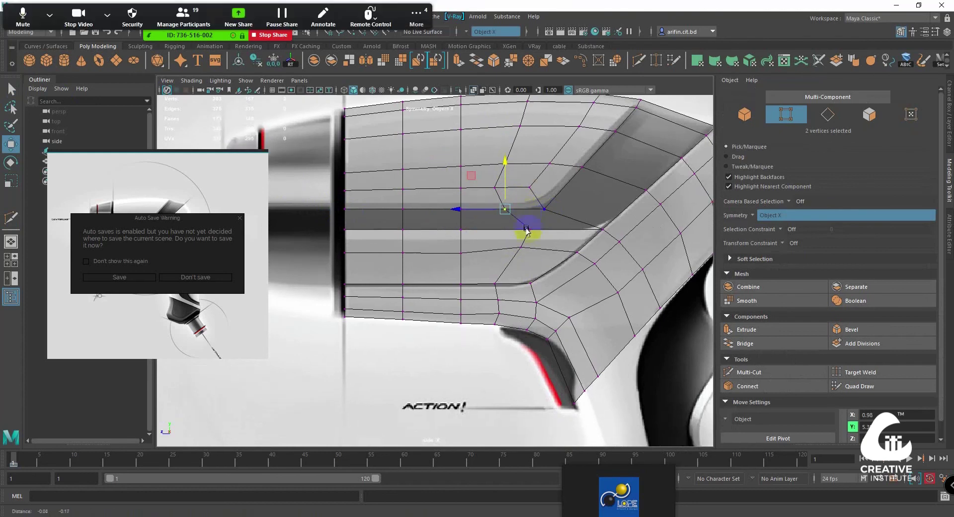
pyautogui.moveTo(521, 236); pyautogui.dragTo(519, 242)
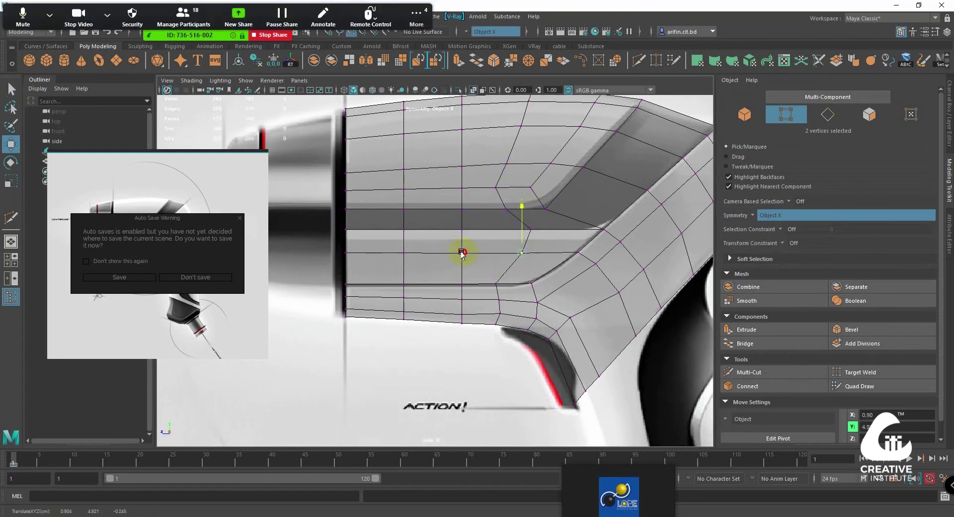
pyautogui.keyDown('alt'); pyautogui.moveTo(493, 263); pyautogui.dragTo(518, 263, button='middle'); pyautogui.keyUp('alt')
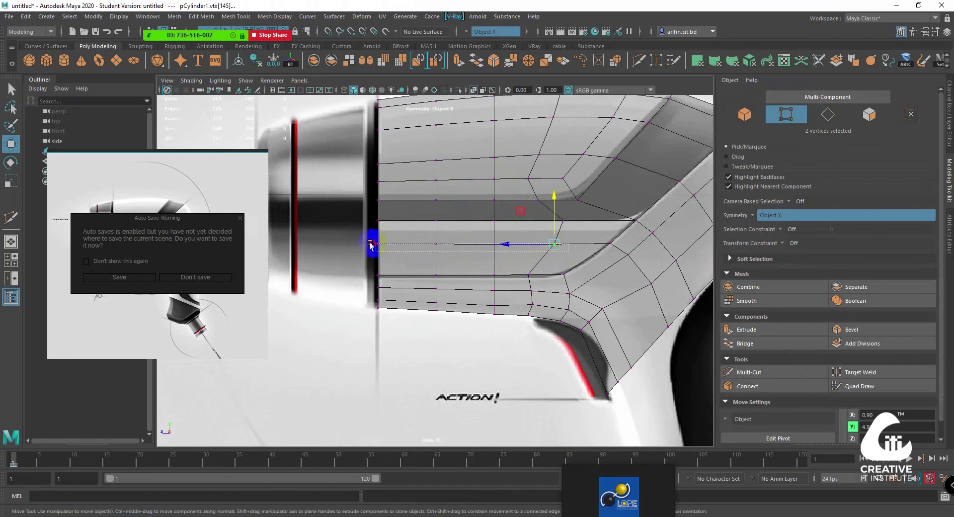
# Scale the vertex rows at the panel's inner corner to flatten them along the sketch lines
pyautogui.press('r')
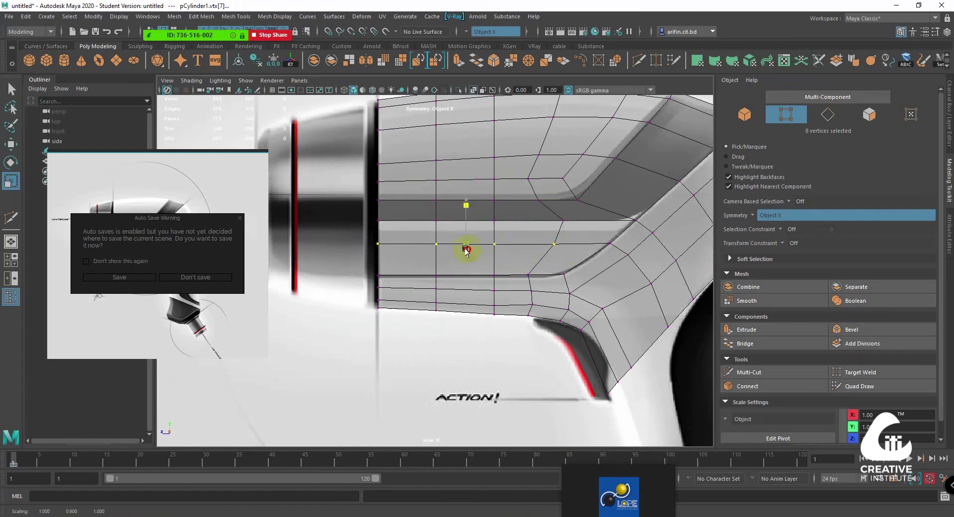
pyautogui.keyDown('alt'); pyautogui.moveTo(503, 290); pyautogui.dragTo(486, 304, button='middle'); pyautogui.keyUp('alt')
pyautogui.scroll(2, 487, 304)
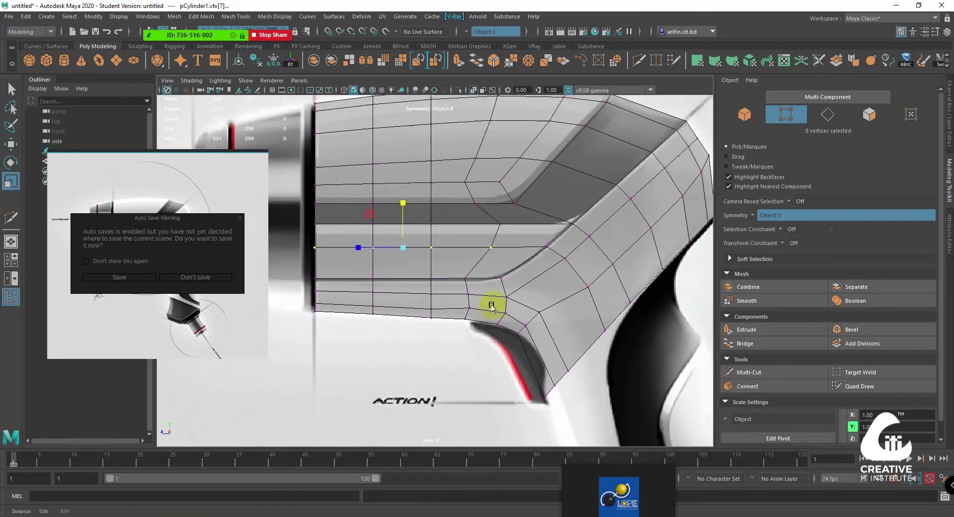
pyautogui.scroll(1, 504, 293)
pyautogui.moveTo(504, 293)
pyautogui.keyDown('alt'); pyautogui.mouseDown(button='middle')
pyautogui.moveTo(527, 298)
pyautogui.moveTo(458, 330)
pyautogui.mouseUp(button='middle'); pyautogui.keyUp('alt')
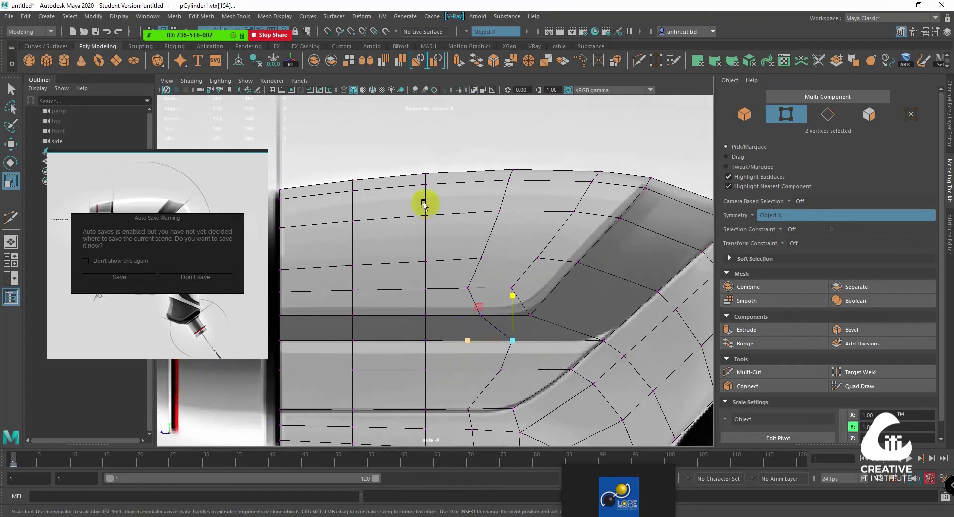
pyautogui.scroll(-2, 505, 230)
pyautogui.scroll(-1, 534, 217)
pyautogui.keyDown('alt'); pyautogui.moveTo(534, 217); pyautogui.dragTo(494, 262, button='middle'); pyautogui.keyUp('alt')
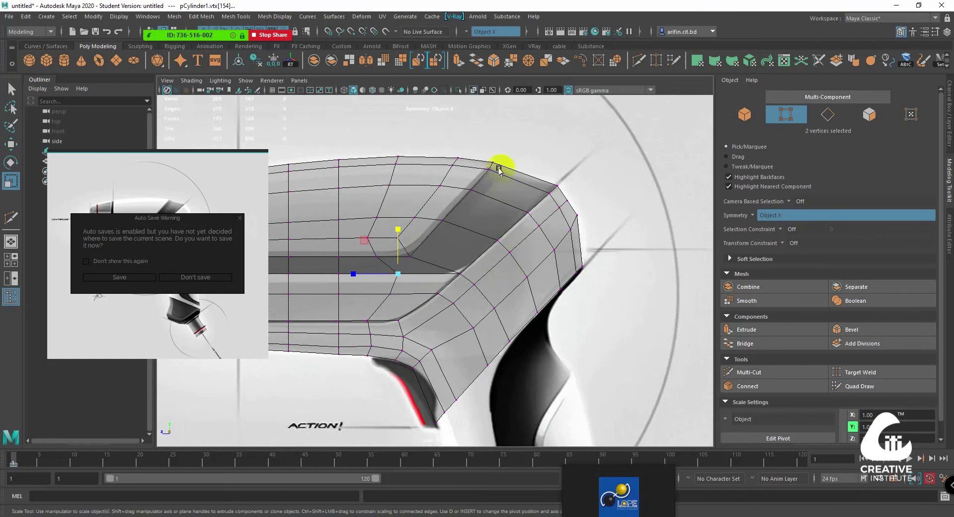
pyautogui.scroll(2, 503, 164)
pyautogui.scroll(1, 534, 194)
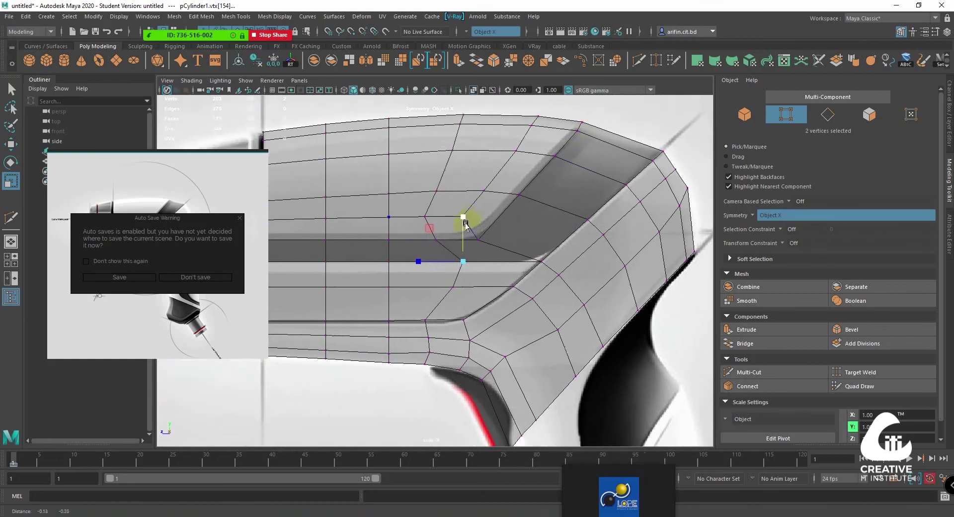
pyautogui.keyDown('alt'); pyautogui.moveTo(368, 255); pyautogui.dragTo(417, 209, button='middle'); pyautogui.keyUp('alt')
pyautogui.keyDown('alt'); pyautogui.moveTo(548, 219); pyautogui.dragTo(571, 202, button='middle'); pyautogui.keyUp('alt')
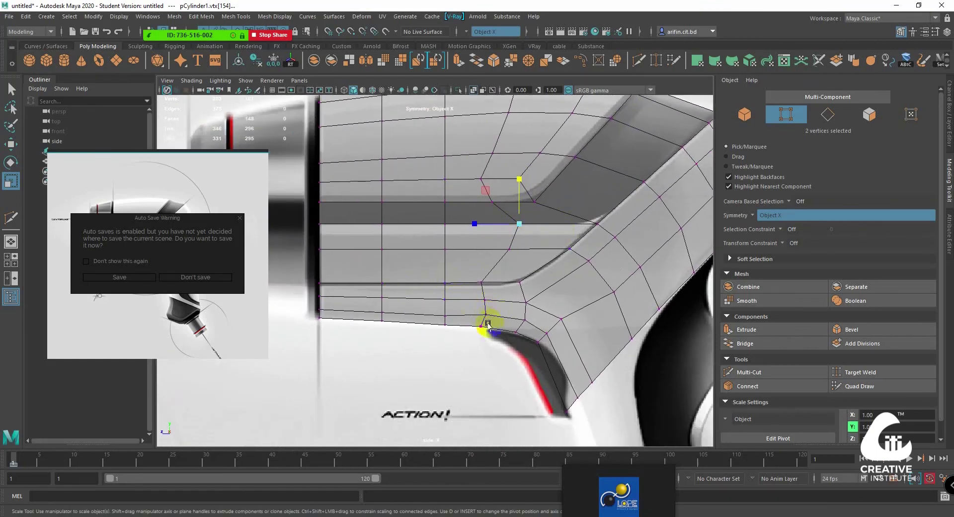
pyautogui.keyDown('alt'); pyautogui.moveTo(510, 311); pyautogui.dragTo(536, 302, button='middle'); pyautogui.keyUp('alt')
pyautogui.moveTo(473, 305); pyautogui.dragTo(433, 283, button='right')
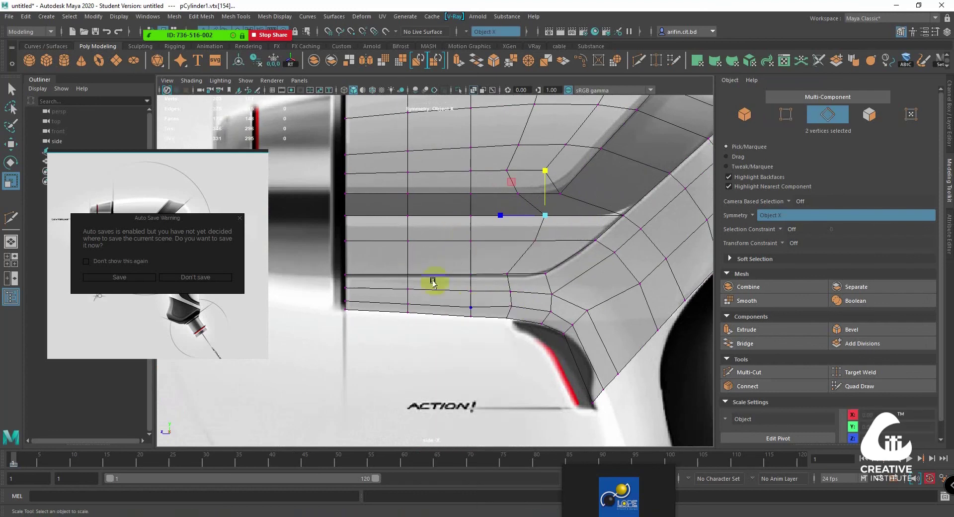
# Apply Edit Edge Flow to the 12-edge loop along the middle strip's lower boundary
pyautogui.doubleClick(438, 305)
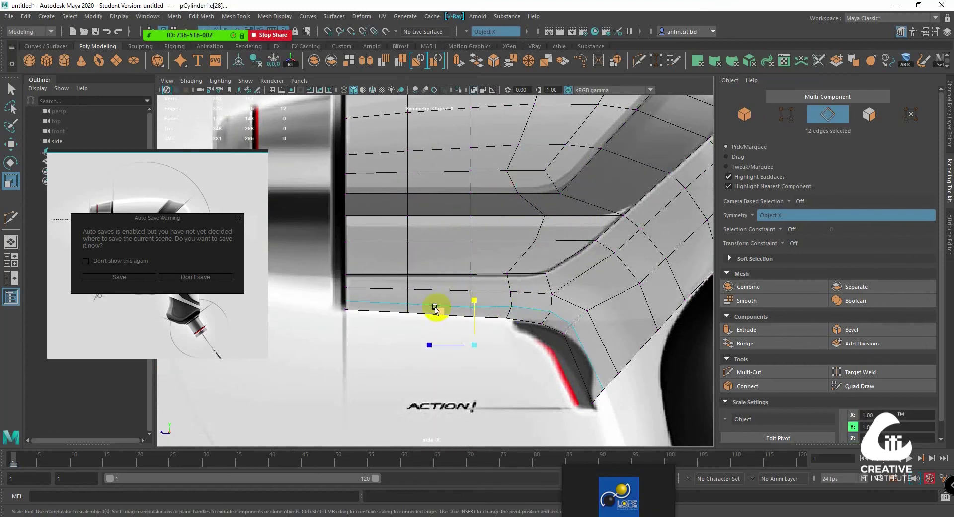
pyautogui.keyDown('shift'); pyautogui.moveTo(435, 308); pyautogui.dragTo(430, 406, button='right'); pyautogui.keyUp('shift')
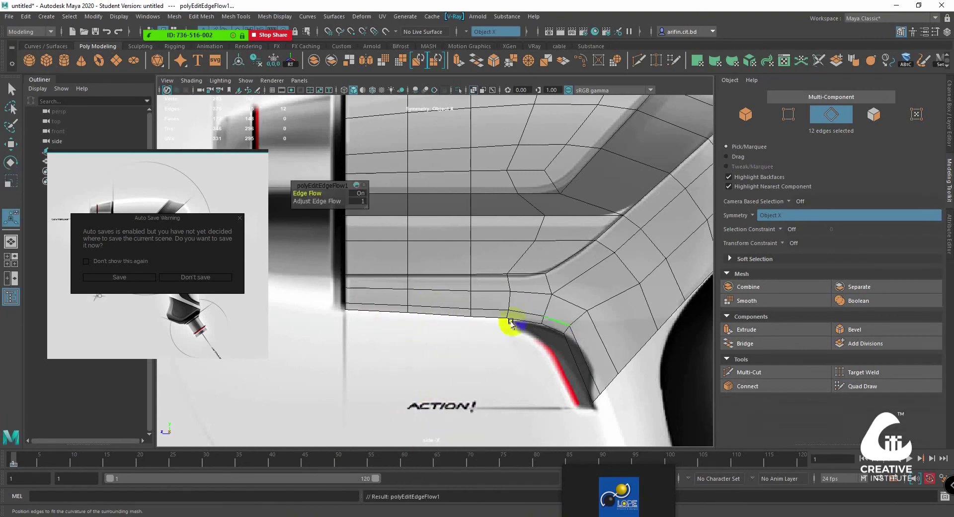
pyautogui.keyDown('alt'); pyautogui.moveTo(510, 316); pyautogui.dragTo(514, 320, button='middle'); pyautogui.keyUp('alt')
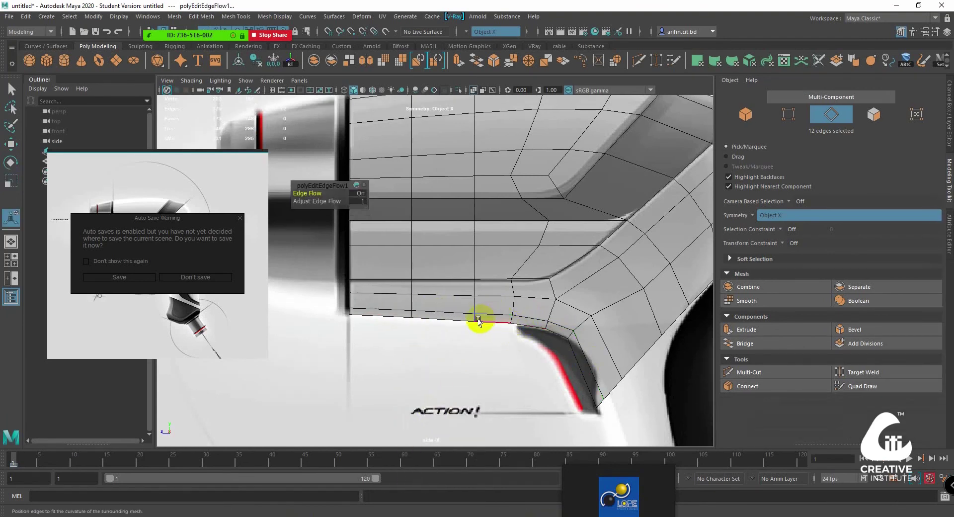
pyautogui.moveTo(478, 320); pyautogui.dragTo(460, 319, button='right')
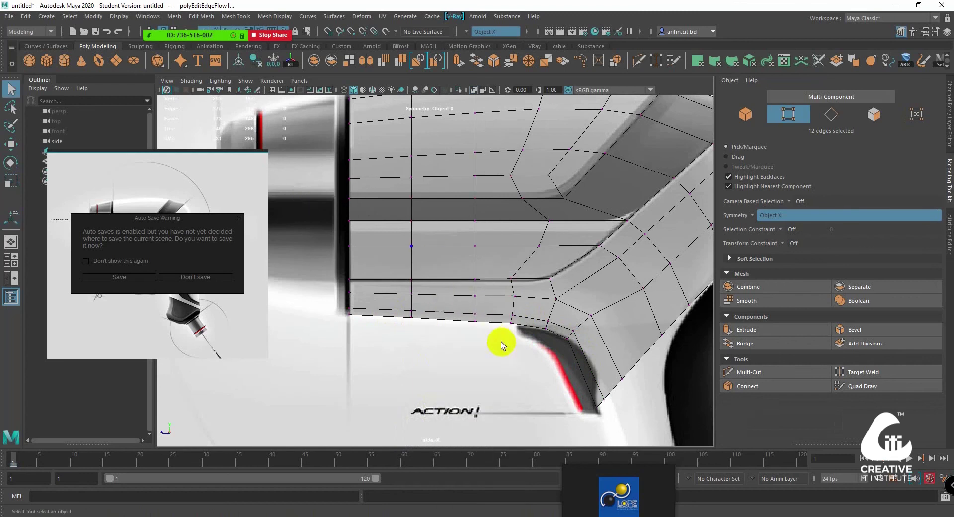
# Raise the selected lower-body vertices slightly with the Move tool
pyautogui.scroll(3, 479, 326)
pyautogui.scroll(2, 505, 336)
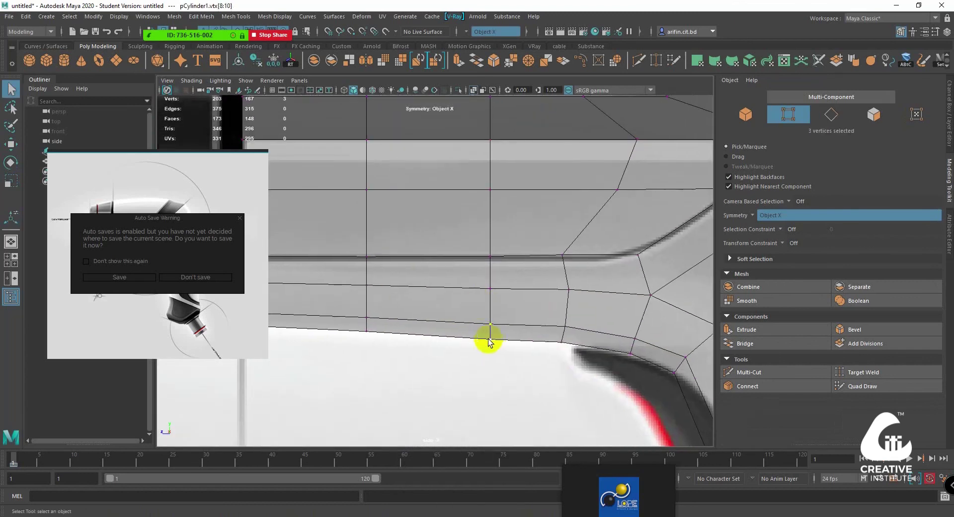
pyautogui.press('w')
pyautogui.moveTo(489, 307); pyautogui.dragTo(491, 304)
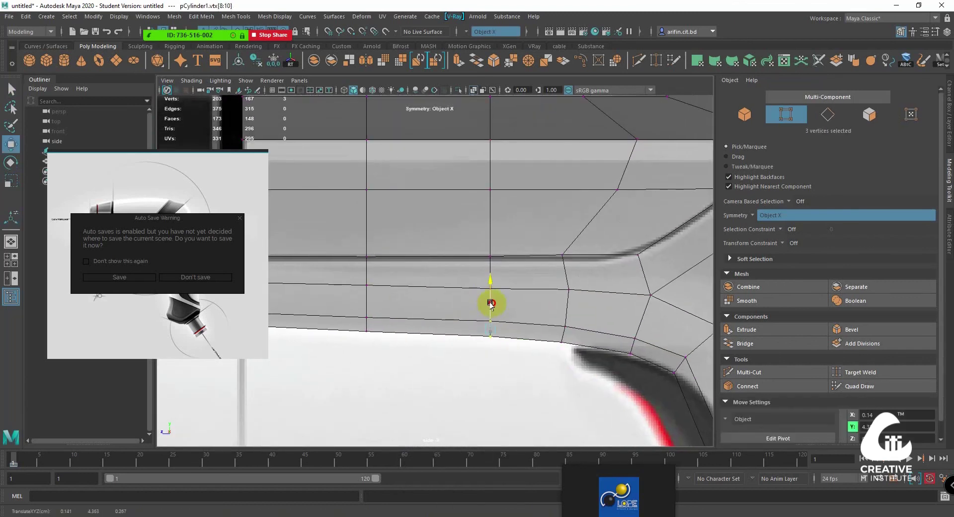
pyautogui.scroll(-5, 531, 322)
pyautogui.scroll(2, 516, 268)
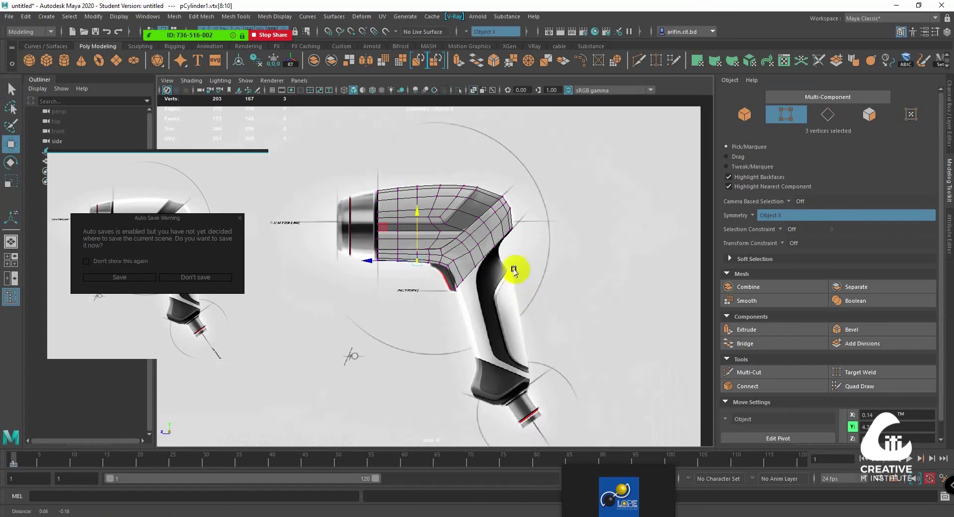
pyautogui.scroll(1, 497, 288)
pyautogui.scroll(1, 480, 311)
pyautogui.scroll(1, 480, 311)
pyautogui.scroll(1, 481, 308)
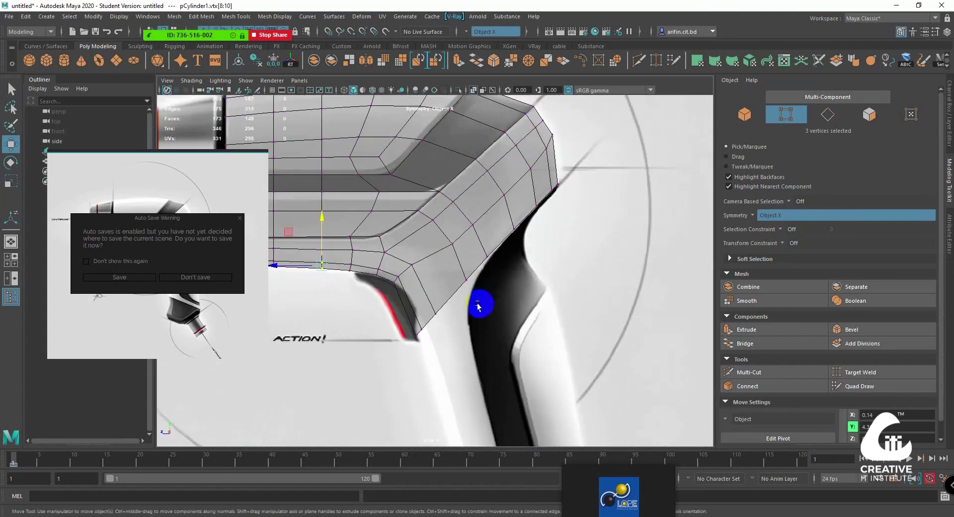
pyautogui.scroll(1, 482, 307)
pyautogui.scroll(1, 483, 306)
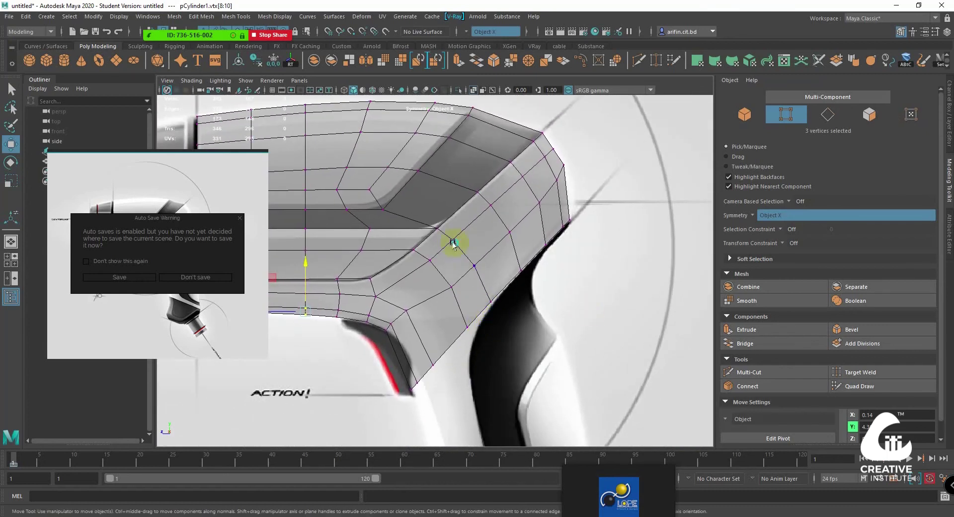
# Select the six underside chamfer edges where the body meets the handle
pyautogui.moveTo(477, 236); pyautogui.dragTo(497, 219, button='right')
pyautogui.scroll(1, 604, 236)
pyautogui.scroll(-3, 586, 237)
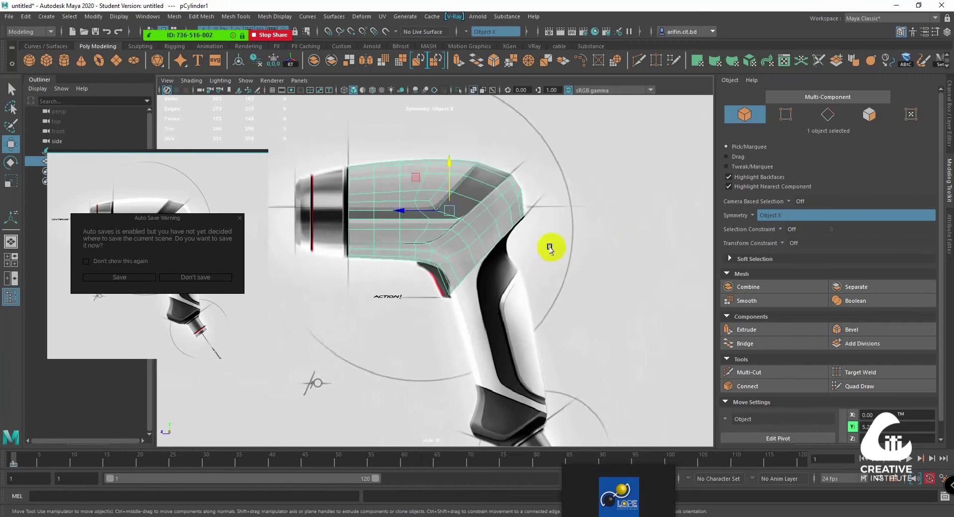
pyautogui.scroll(1, 541, 244)
pyautogui.scroll(1, 503, 273)
pyautogui.scroll(1, 508, 213)
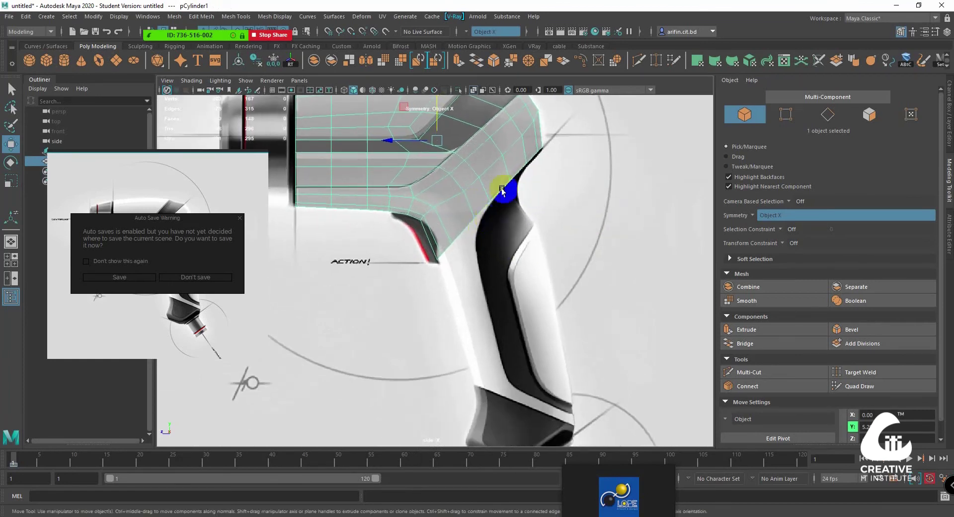
pyautogui.scroll(-1, 467, 283)
pyautogui.moveTo(460, 287); pyautogui.dragTo(454, 219, button='right')
pyautogui.doubleClick(466, 268)
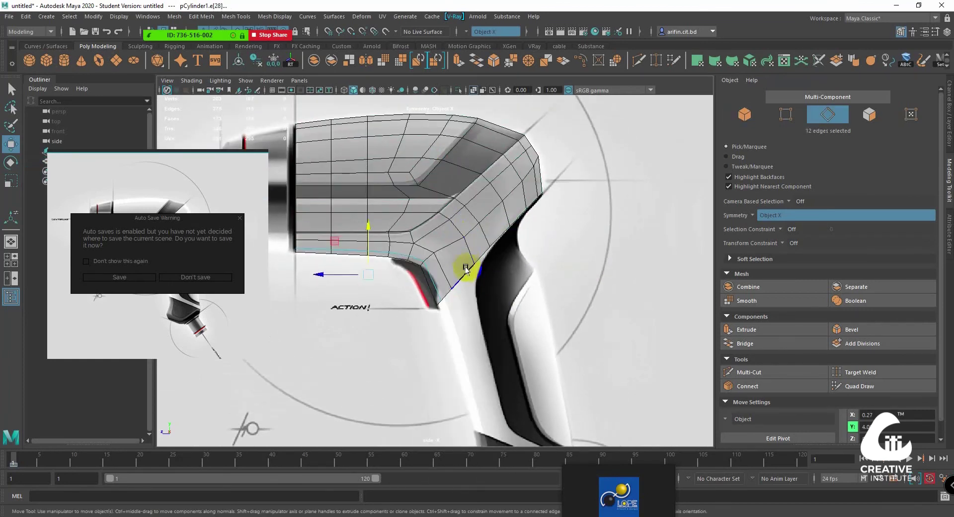
pyautogui.click(461, 291)
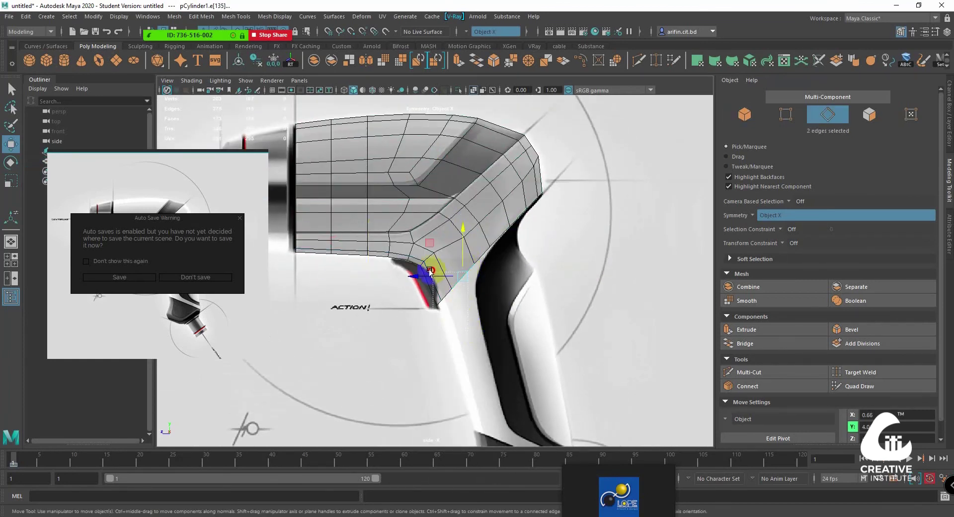
pyautogui.keyDown('shift'); pyautogui.doubleClick(416, 278); pyautogui.keyUp('shift')
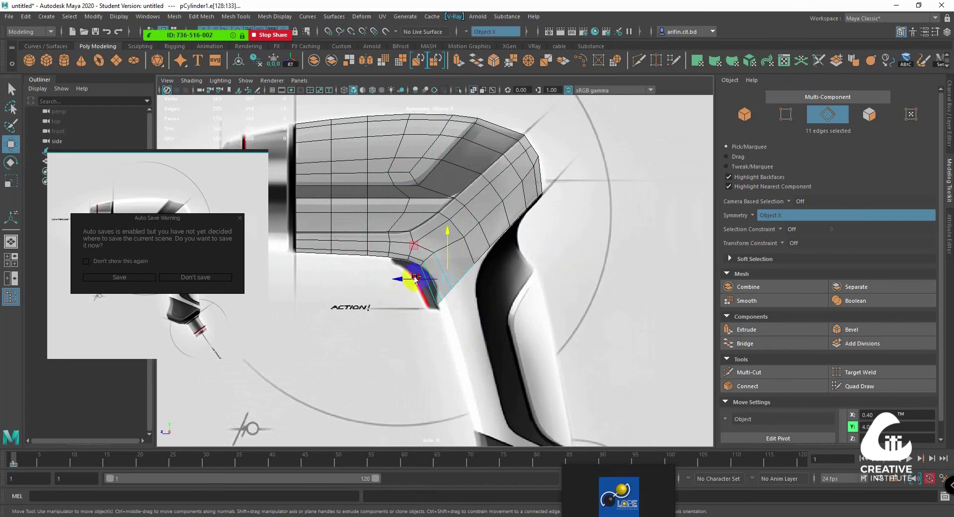
pyautogui.click(447, 267)
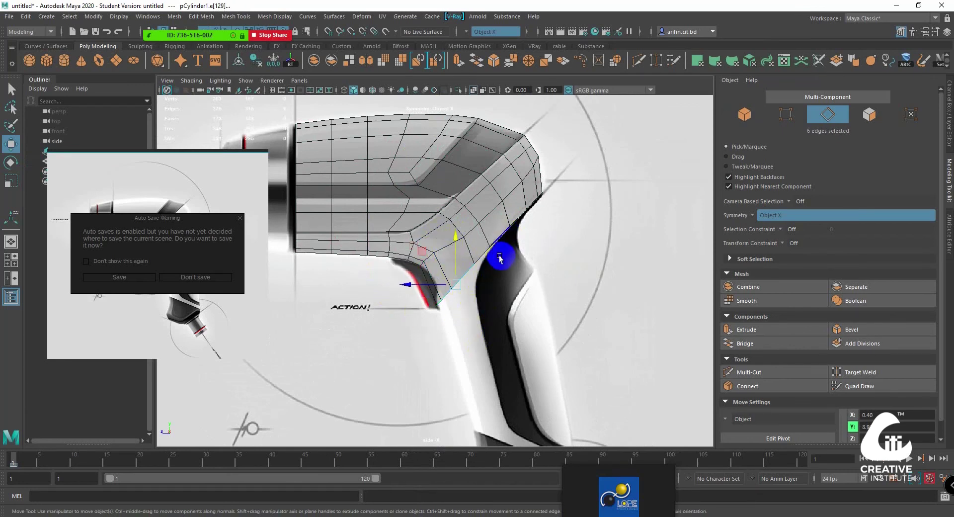
pyautogui.keyDown('alt'); pyautogui.moveTo(486, 266); pyautogui.dragTo(491, 232, button='middle'); pyautogui.keyUp('alt')
# Extrude the six edges and pull the new strip down the handle to the grip
pyautogui.hotkey('ctrl', 'e')
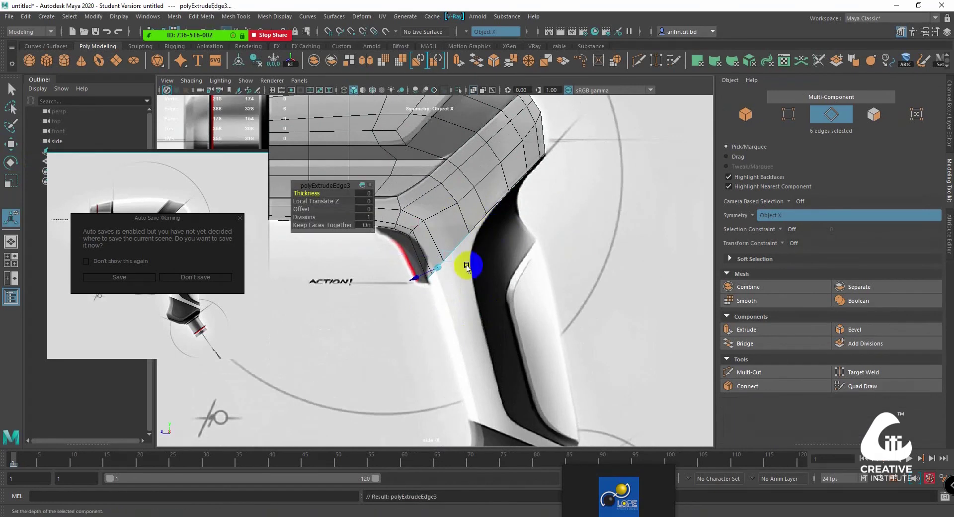
pyautogui.press('w')
pyautogui.moveTo(416, 224)
pyautogui.mouseDown()
pyautogui.moveTo(459, 377)
pyautogui.moveTo(462, 365)
pyautogui.mouseUp()
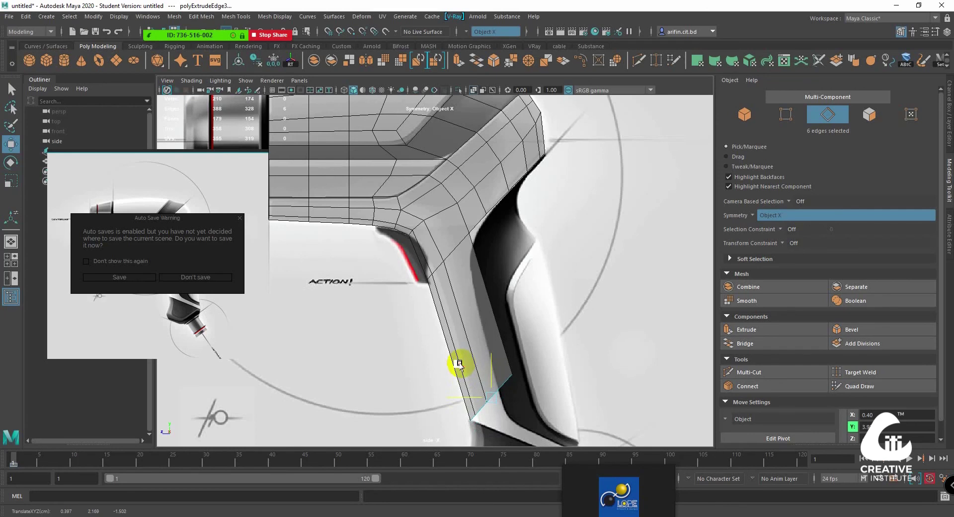
pyautogui.scroll(2, 459, 365)
pyautogui.keyDown('alt'); pyautogui.moveTo(447, 299); pyautogui.dragTo(429, 281, button='middle'); pyautogui.keyUp('alt')
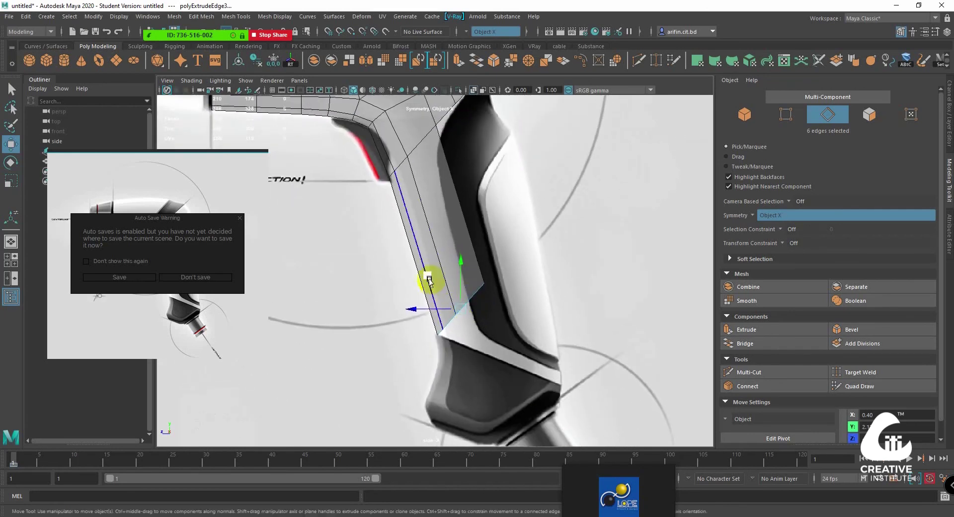
pyautogui.moveTo(429, 281); pyautogui.dragTo(450, 346)
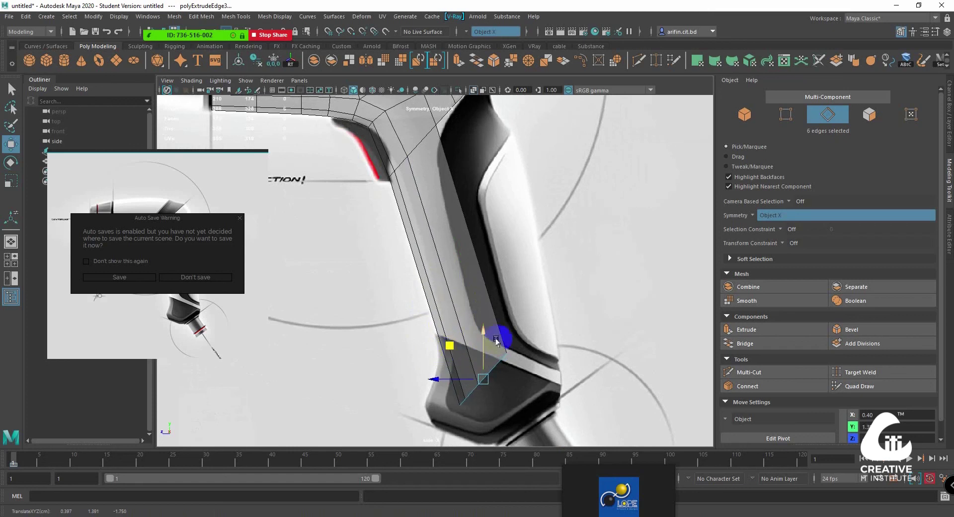
# Narrow, rotate and nudge the strip's end edges to match the grip angle
pyautogui.press('r')
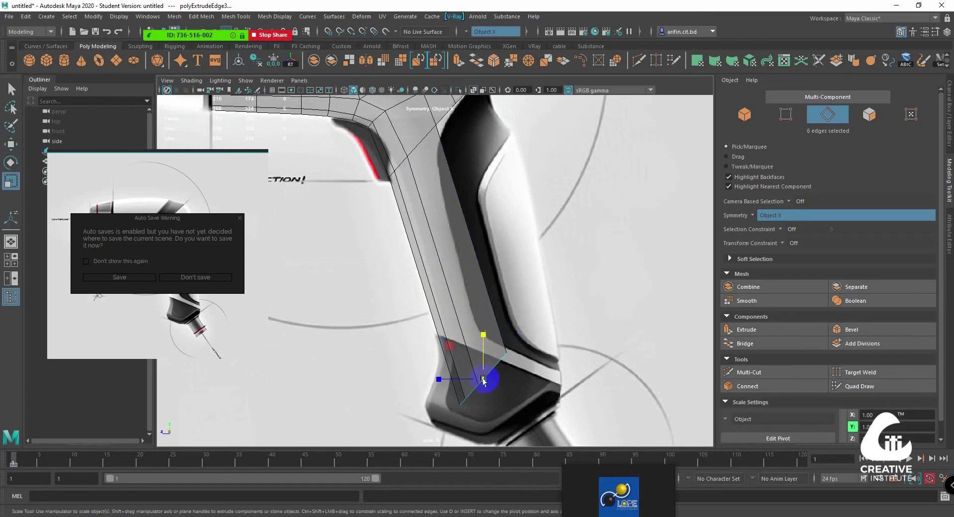
pyautogui.moveTo(446, 381); pyautogui.dragTo(476, 381)
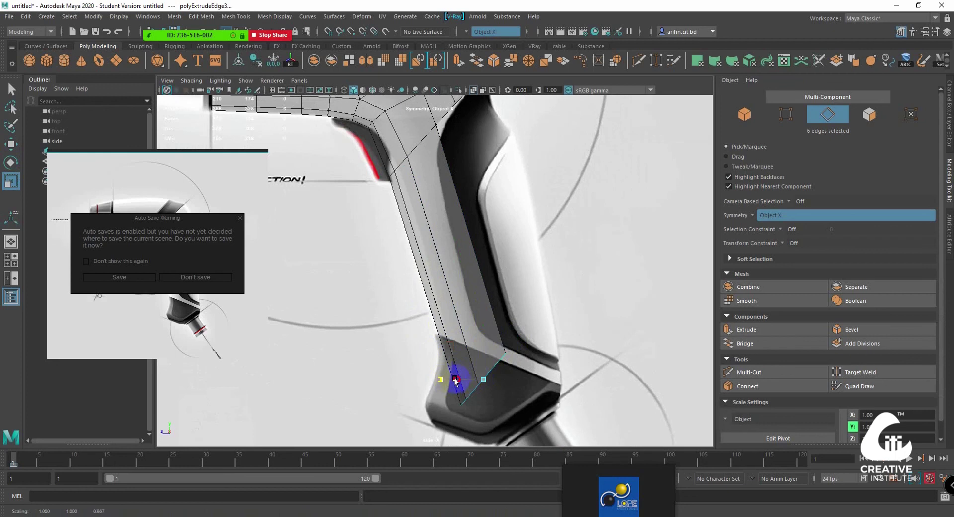
pyautogui.press('e')
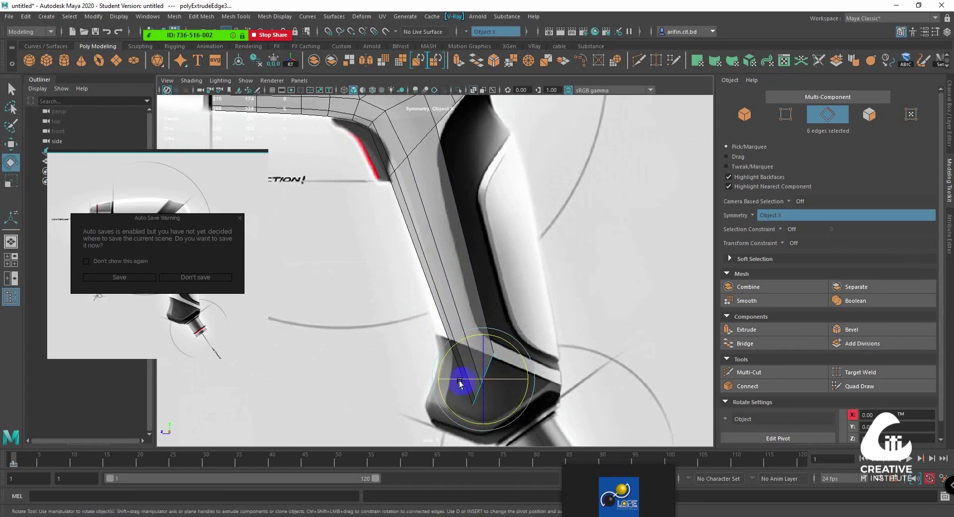
pyautogui.moveTo(507, 348); pyautogui.dragTo(518, 363)
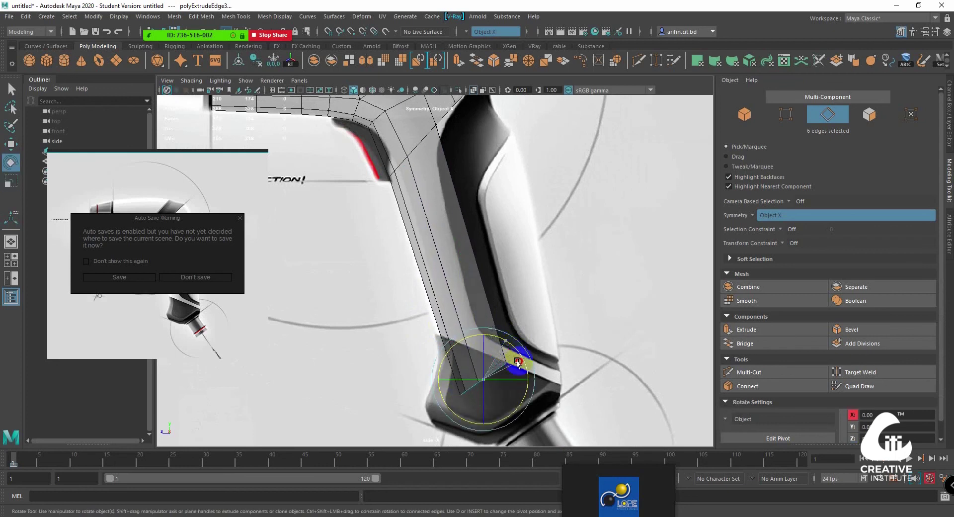
pyautogui.press('r')
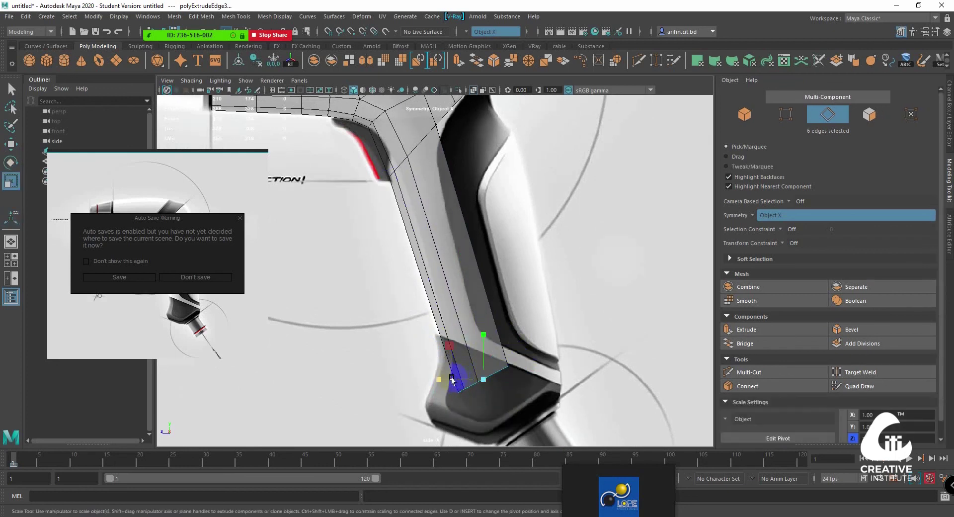
pyautogui.moveTo(452, 380); pyautogui.dragTo(444, 381)
pyautogui.press('w')
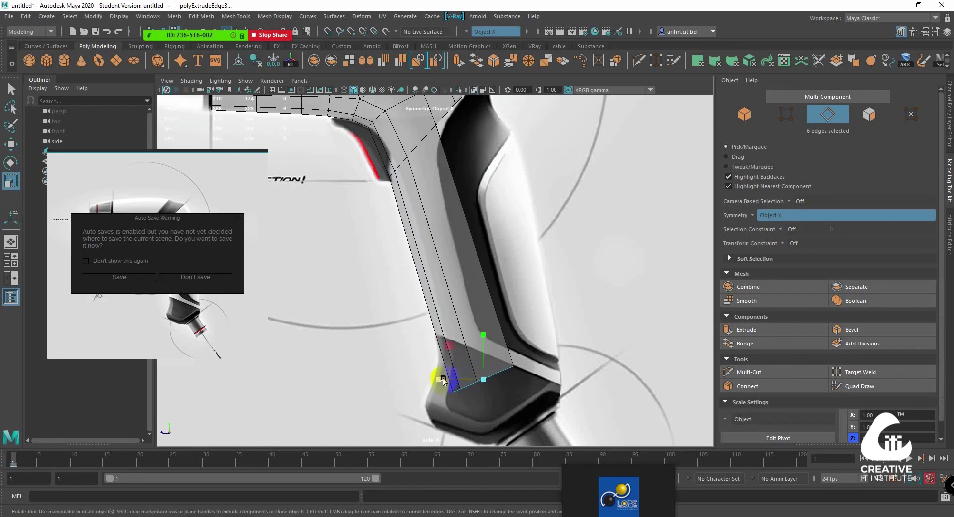
pyautogui.moveTo(454, 382); pyautogui.dragTo(454, 382)
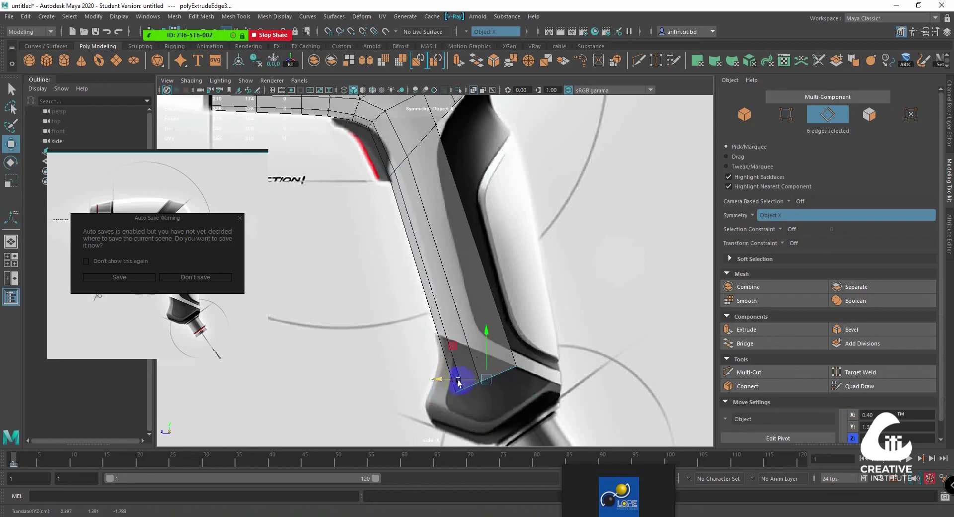
pyautogui.moveTo(462, 253)
pyautogui.mouseDown(button='right')
pyautogui.moveTo(471, 232)
pyautogui.moveTo(446, 249)
pyautogui.mouseUp(button='right')
# Switch the handle strip to vertices and shift its corner vertex left to fit the grip
pyautogui.click(524, 377)
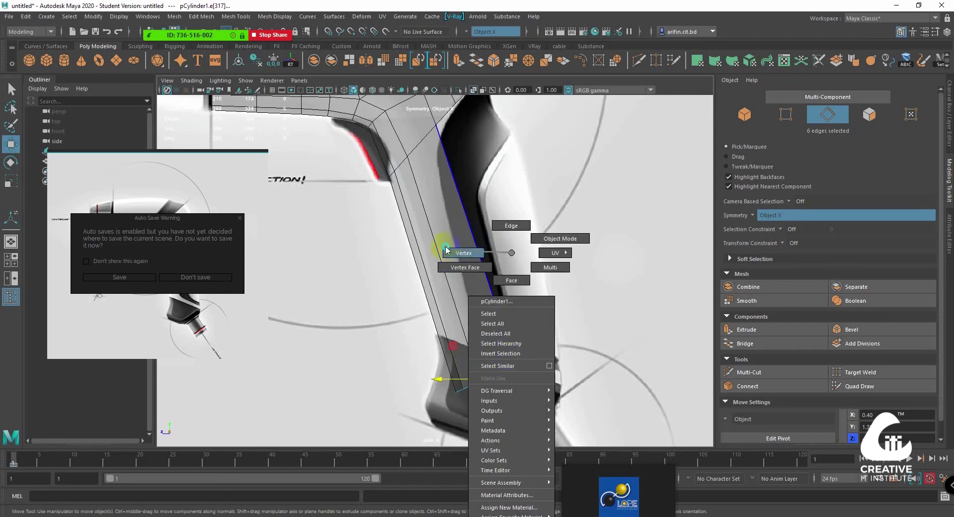
pyautogui.click(502, 372)
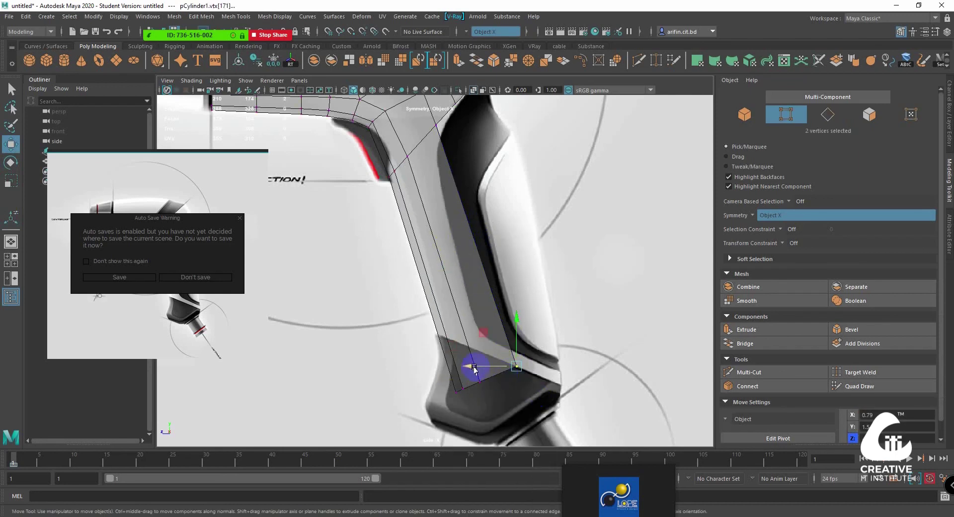
pyautogui.moveTo(473, 368)
pyautogui.mouseDown()
pyautogui.moveTo(452, 367)
pyautogui.moveTo(452, 381)
pyautogui.mouseUp()
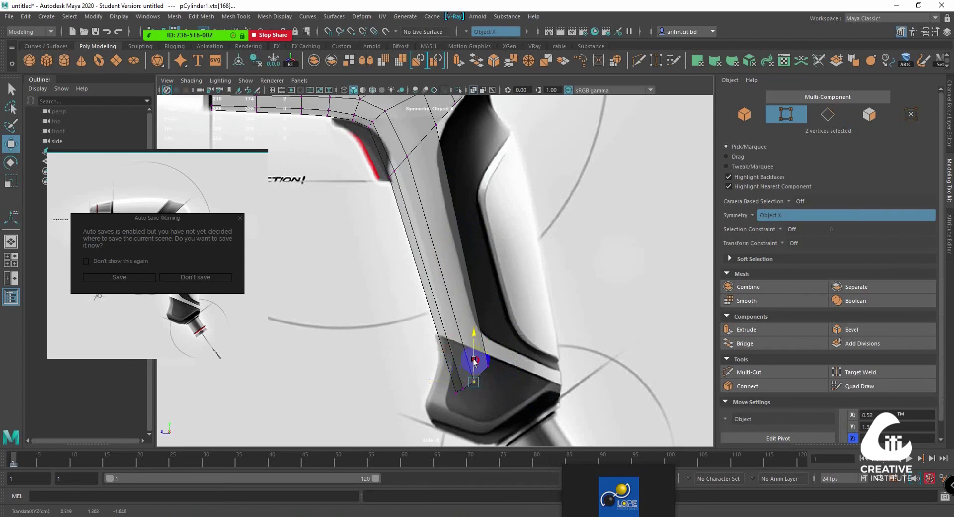
pyautogui.click(475, 360)
# Select and scale the seven bottom-rim vertices, then view the handle in side view
pyautogui.press('space')
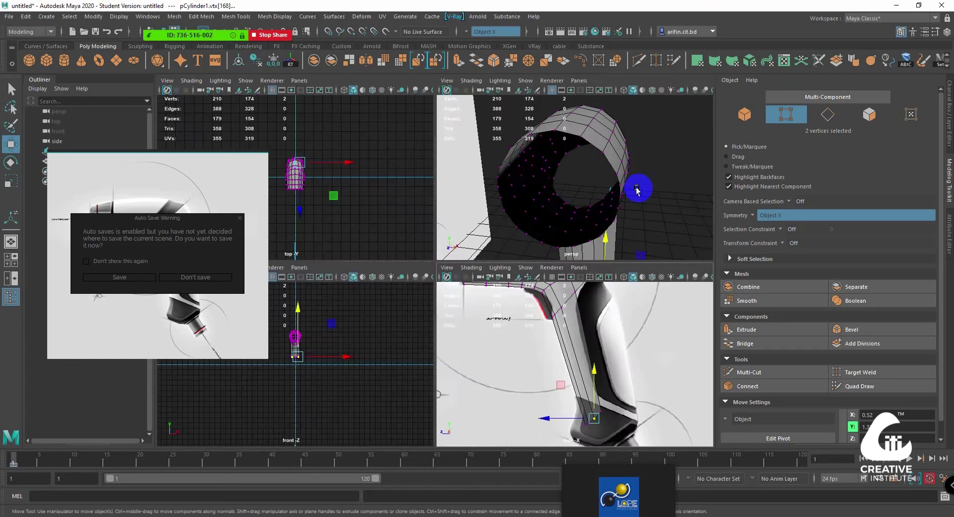
pyautogui.press('space')
pyautogui.moveTo(590, 229)
pyautogui.keyDown('alt'); pyautogui.mouseDown()
pyautogui.moveTo(596, 106)
pyautogui.moveTo(558, 197)
pyautogui.mouseUp(); pyautogui.keyUp('alt')
pyautogui.scroll(-5, 558, 197)
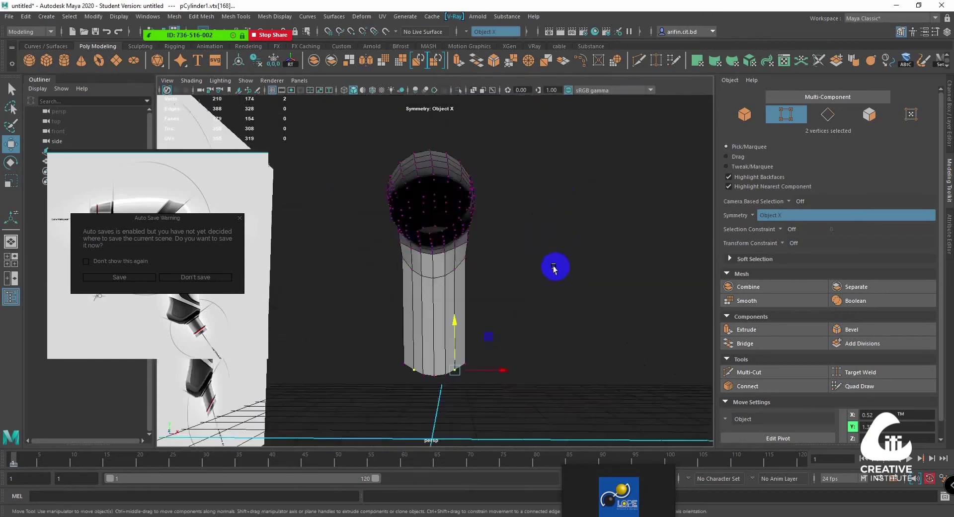
pyautogui.moveTo(556, 266)
pyautogui.keyDown('alt'); pyautogui.mouseDown()
pyautogui.moveTo(444, 283)
pyautogui.moveTo(522, 277)
pyautogui.moveTo(454, 292)
pyautogui.moveTo(453, 244)
pyautogui.moveTo(556, 337)
pyautogui.moveTo(433, 336)
pyautogui.mouseUp(); pyautogui.keyUp('alt')
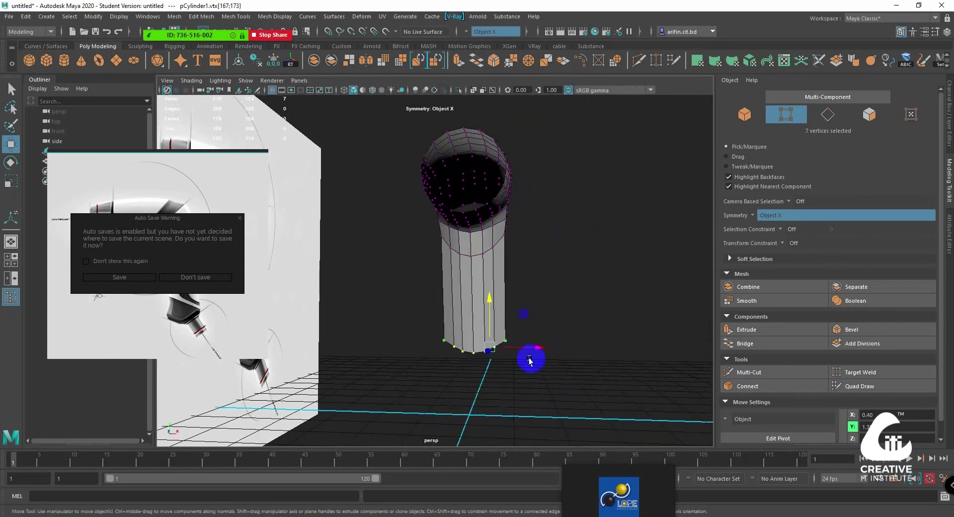
pyautogui.moveTo(533, 356)
pyautogui.keyDown('alt'); pyautogui.mouseDown()
pyautogui.moveTo(550, 363)
pyautogui.moveTo(467, 293)
pyautogui.mouseUp(); pyautogui.keyUp('alt')
pyautogui.press('r')
pyautogui.press('space')
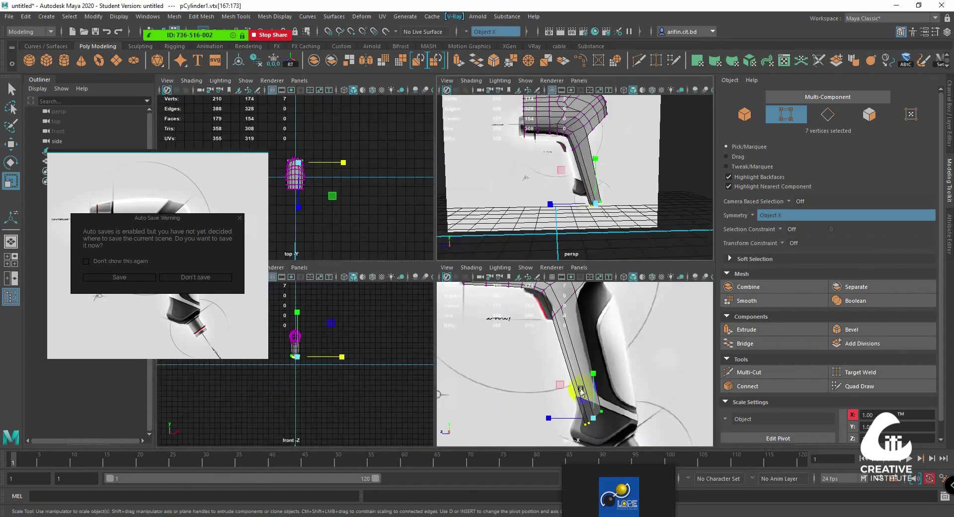
pyautogui.press('space')
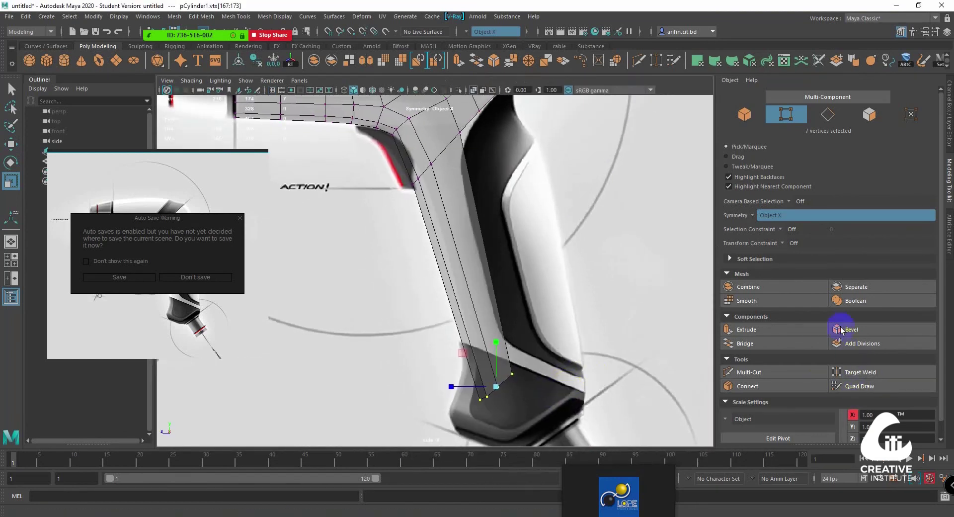
# Set the Modeling Toolkit transform constraint to Edge Slide
pyautogui.click(794, 243)
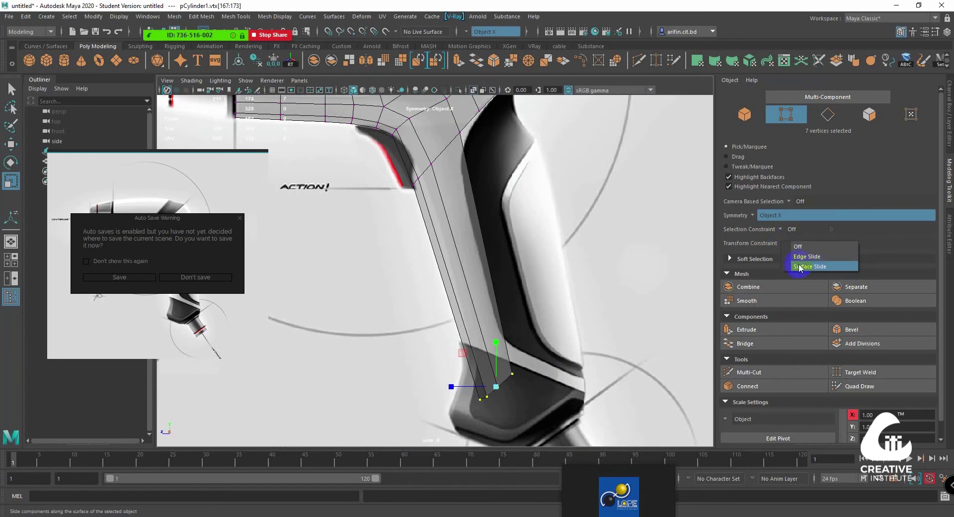
pyautogui.click(781, 243)
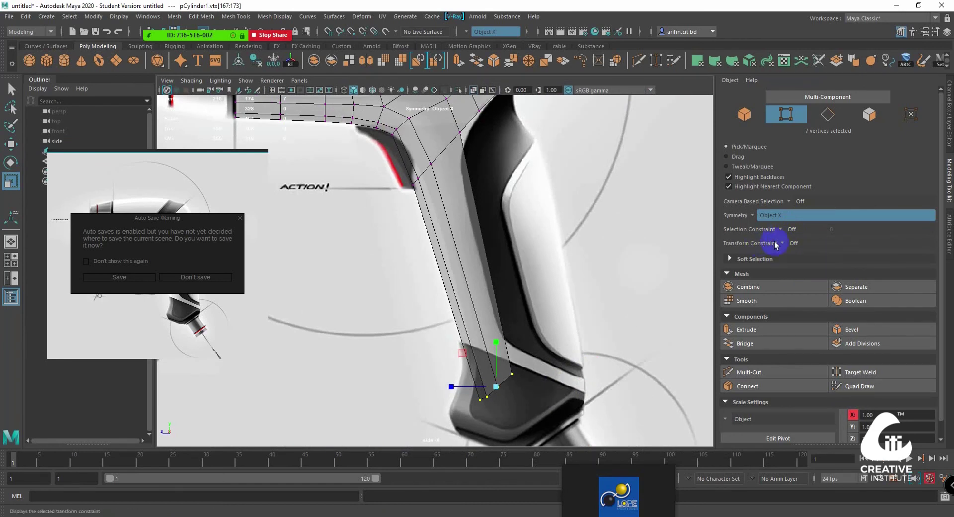
pyautogui.click(784, 245)
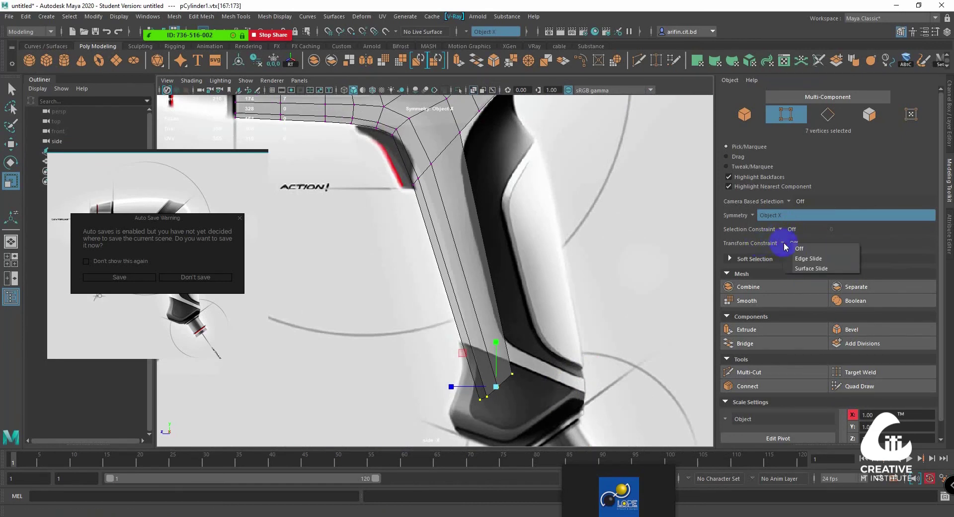
pyautogui.click(809, 258)
# Slide the first three bottom vertices of the handle up along their edges to the sketch
pyautogui.moveTo(531, 327); pyautogui.dragTo(457, 251, button='right')
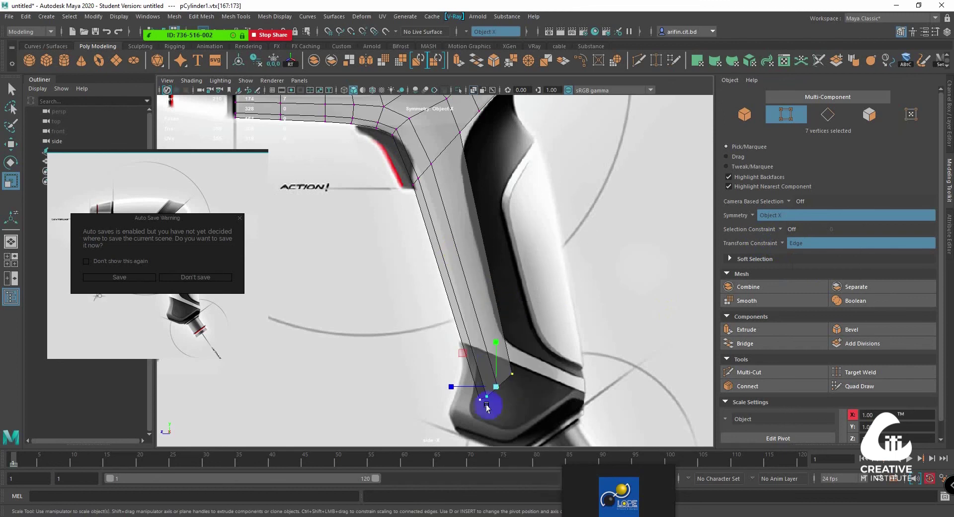
pyautogui.click(480, 400)
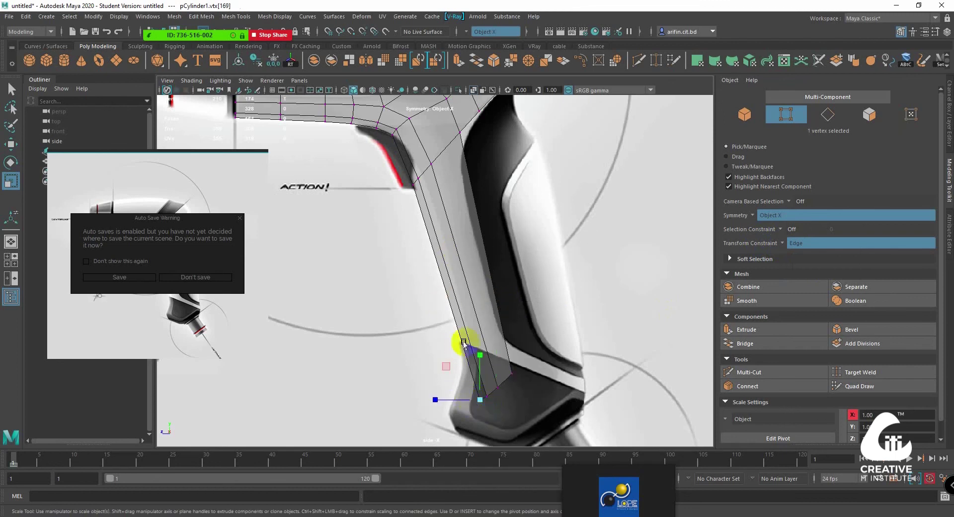
pyautogui.press('w')
pyautogui.moveTo(483, 370); pyautogui.dragTo(453, 301)
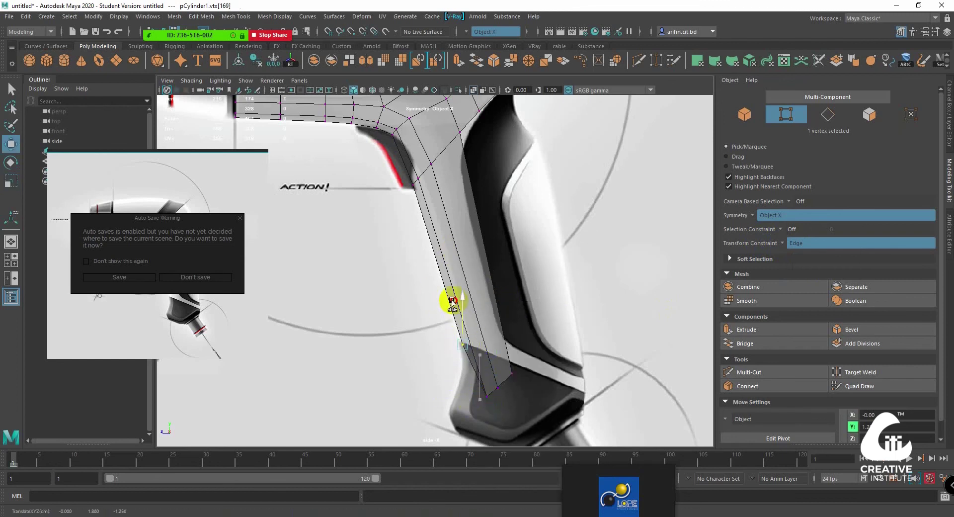
pyautogui.click(492, 411)
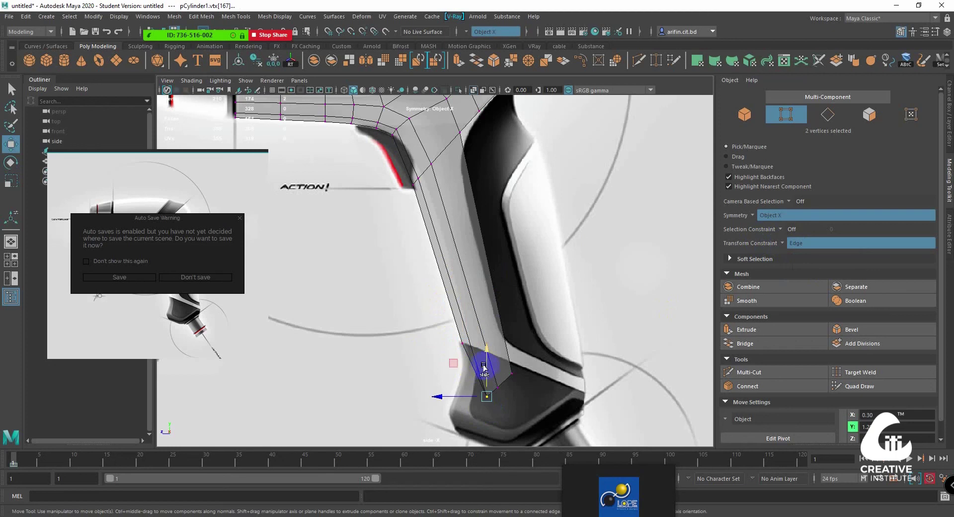
pyautogui.moveTo(488, 364); pyautogui.dragTo(477, 318)
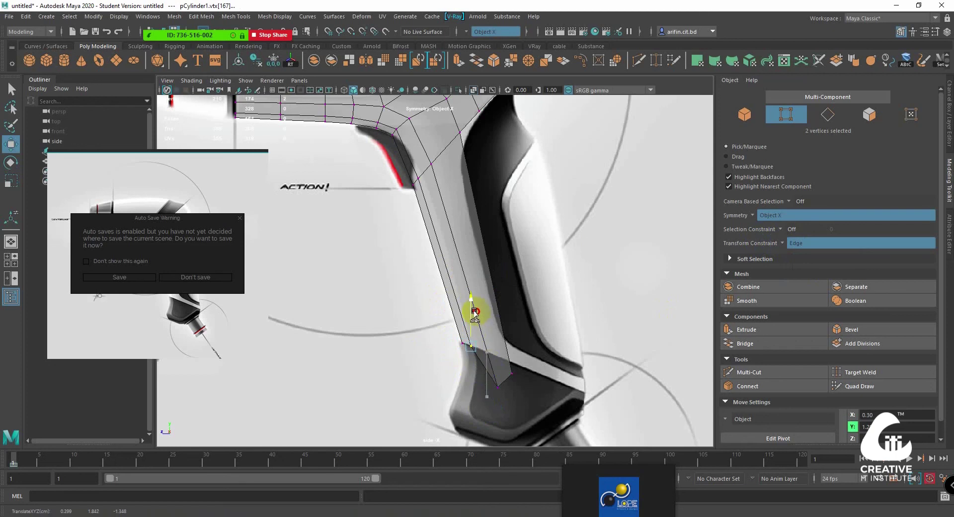
pyautogui.click(497, 384)
pyautogui.moveTo(494, 365); pyautogui.dragTo(489, 331)
# Slide the lower-right and upper-left corner vertices along their edges into place
pyautogui.click(505, 373)
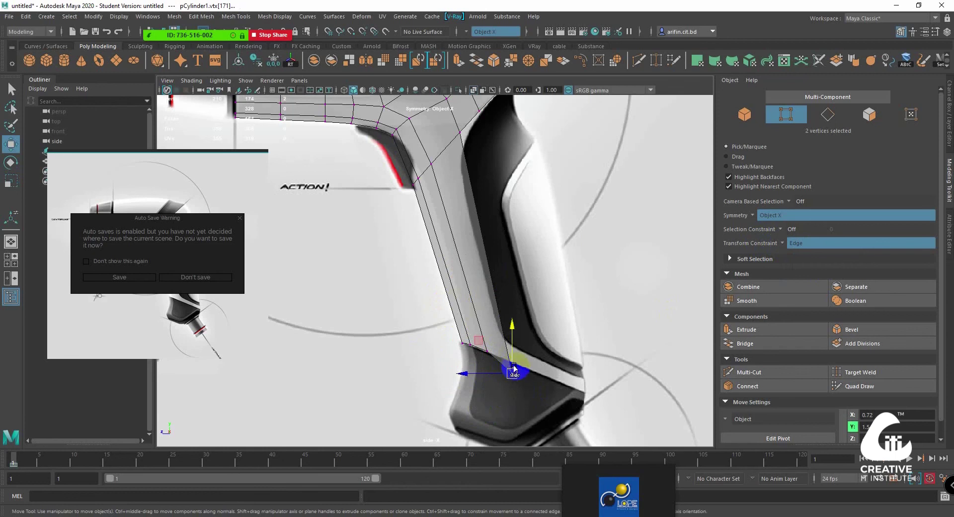
pyautogui.moveTo(511, 366); pyautogui.dragTo(506, 348)
pyautogui.scroll(2, 490, 351)
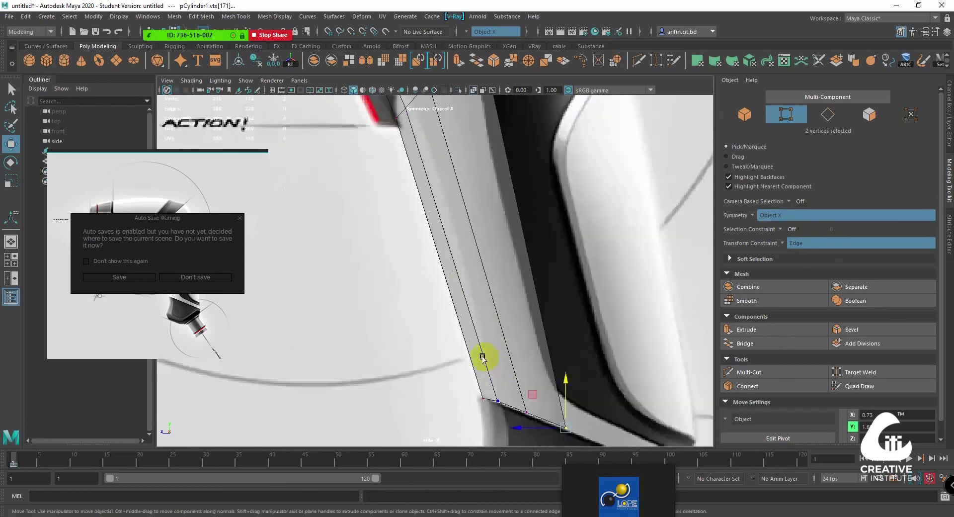
pyautogui.scroll(2, 488, 351)
pyautogui.scroll(2, 487, 352)
pyautogui.click(465, 309)
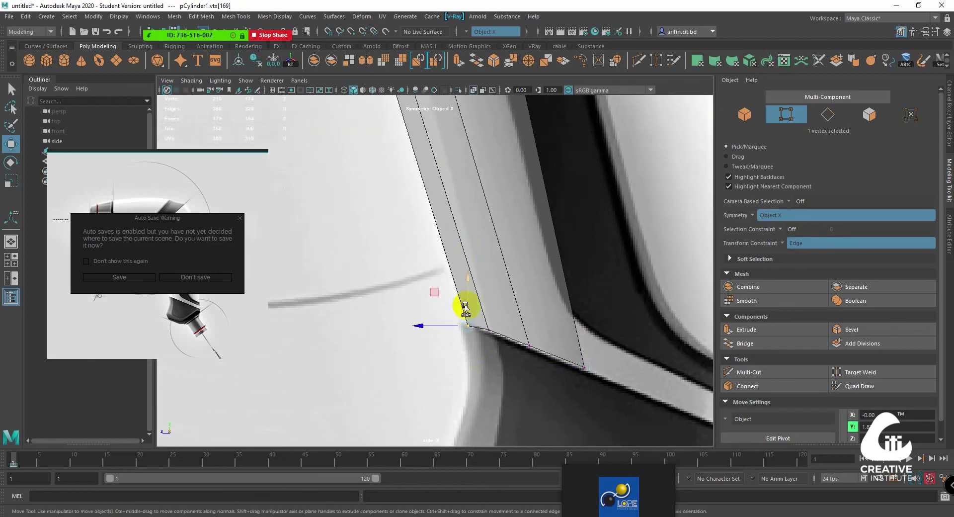
pyautogui.moveTo(464, 308); pyautogui.dragTo(460, 302)
# Switch back to Object Mode to work on the whole mesh
pyautogui.scroll(-5, 471, 310)
pyautogui.scroll(2, 478, 288)
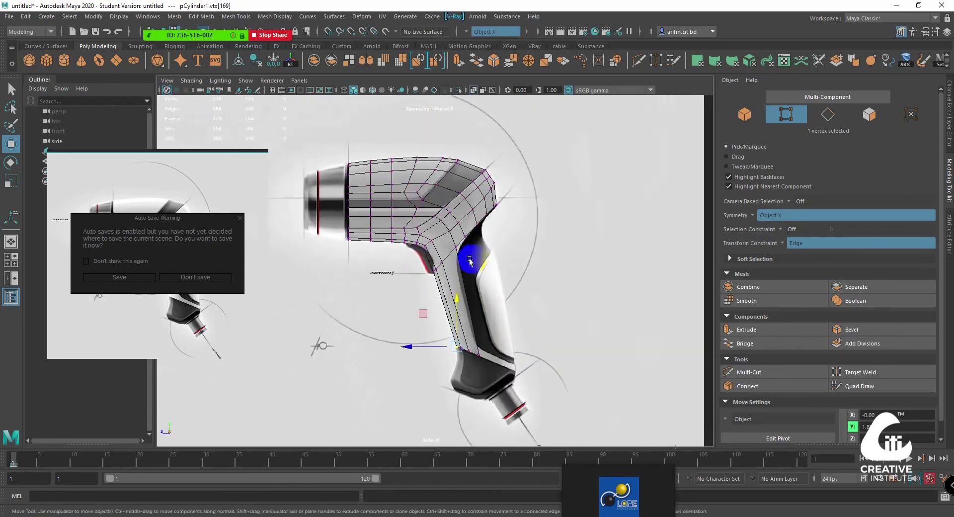
pyautogui.scroll(2, 482, 274)
pyautogui.scroll(2, 487, 262)
pyautogui.scroll(2, 473, 224)
pyautogui.moveTo(467, 209); pyautogui.dragTo(511, 209, button='right')
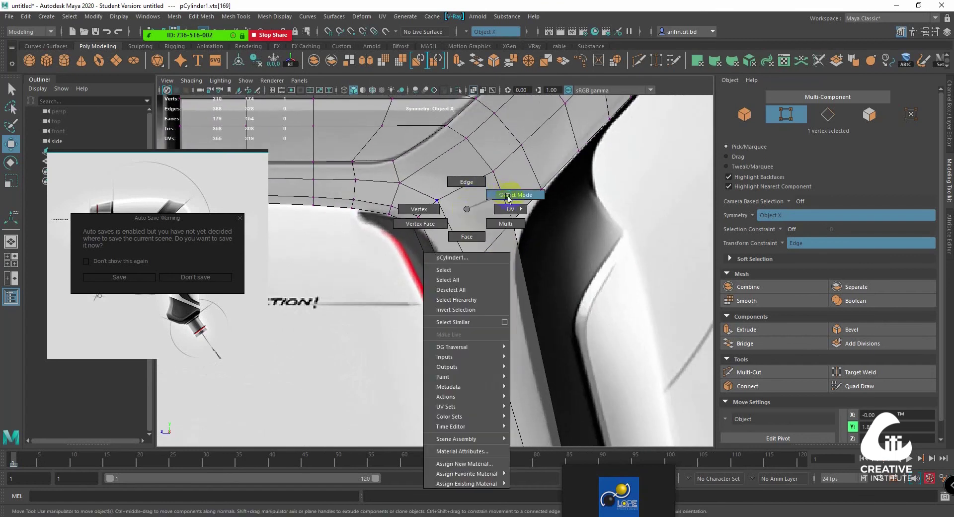
pyautogui.scroll(2, 497, 251)
pyautogui.scroll(-1, 502, 251)
# Insert a new edge loop across the handle bend with Multi-Cut
pyautogui.scroll(-3, 526, 270)
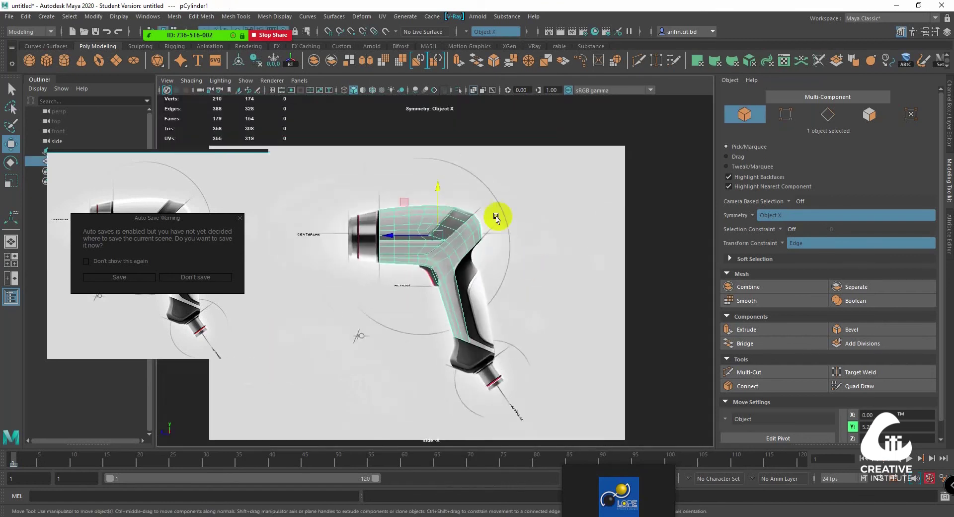
pyautogui.scroll(2, 494, 213)
pyautogui.scroll(2, 505, 149)
pyautogui.scroll(2, 514, 232)
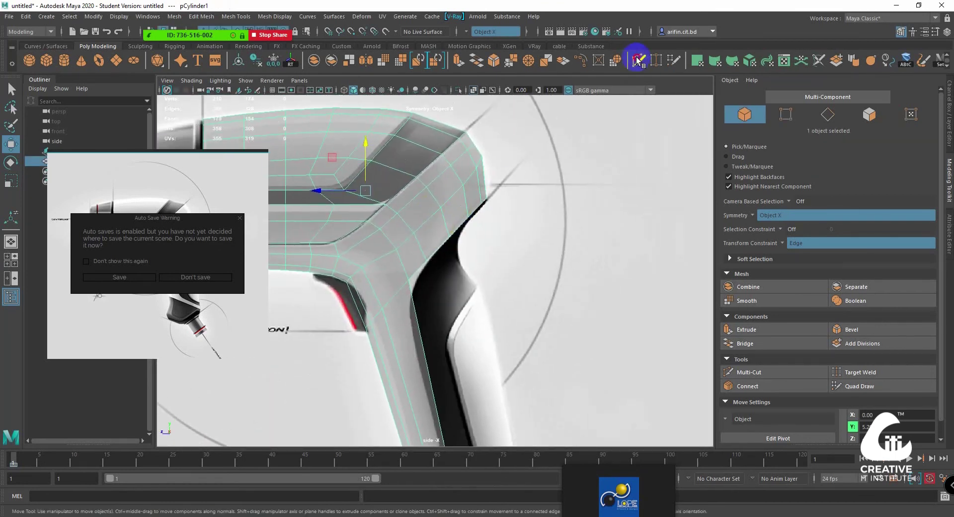
pyautogui.click(638, 60)
pyautogui.scroll(1, 479, 213)
pyautogui.scroll(1, 473, 234)
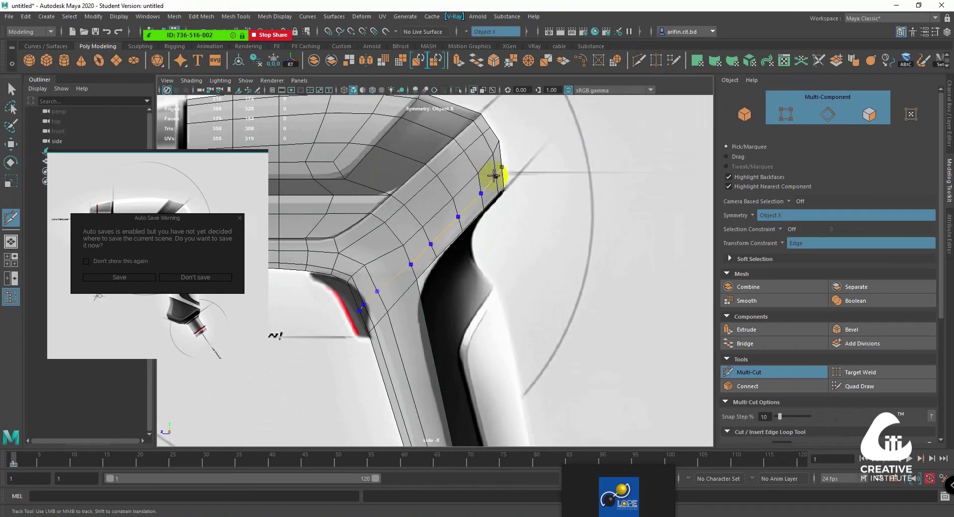
pyautogui.scroll(-3, 746, 405)
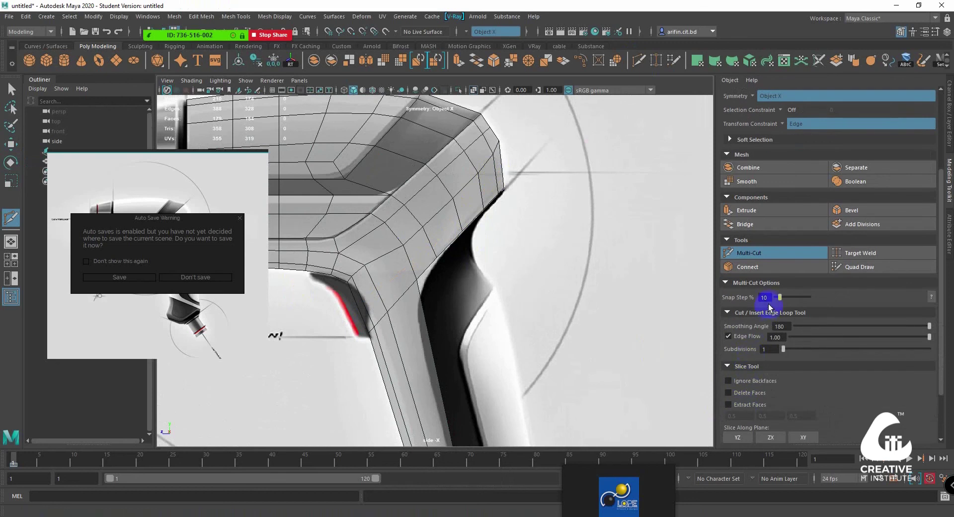
pyautogui.keyDown('ctrl'); pyautogui.click(497, 172); pyautogui.keyUp('ctrl')
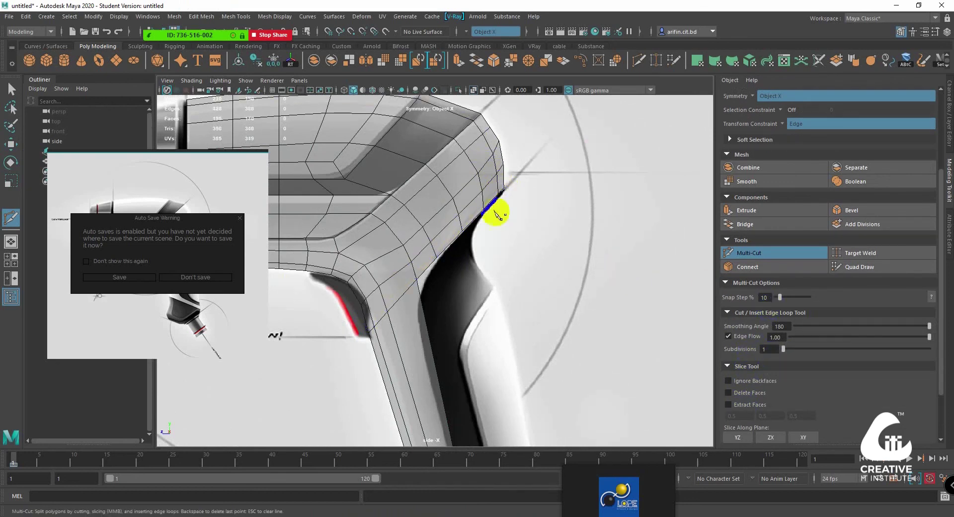
# Cut a new edge along the dark grip's inner edge, then return to component selection
pyautogui.moveTo(424, 271)
pyautogui.keyDown('alt'); pyautogui.mouseDown(button='middle')
pyautogui.moveTo(404, 236)
pyautogui.moveTo(418, 206)
pyautogui.moveTo(410, 165)
pyautogui.mouseUp(button='middle'); pyautogui.keyUp('alt')
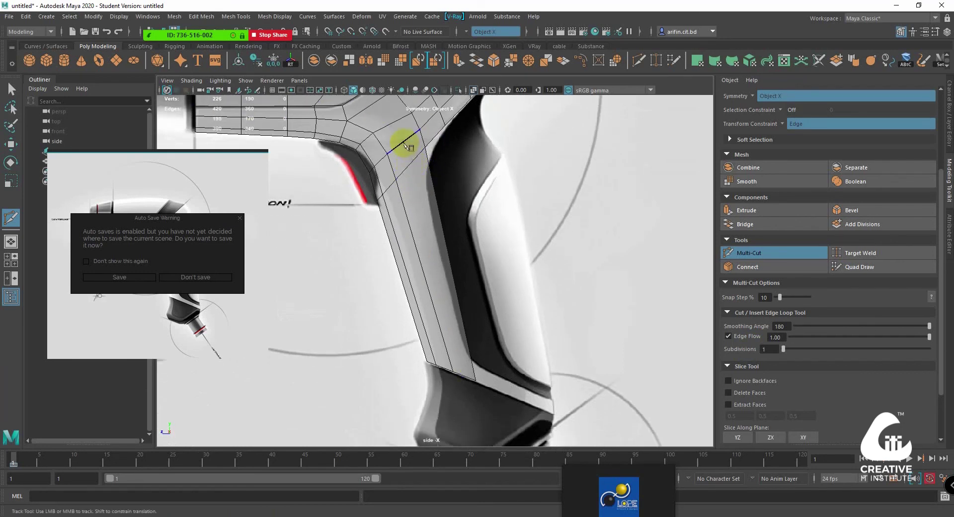
pyautogui.click(467, 381)
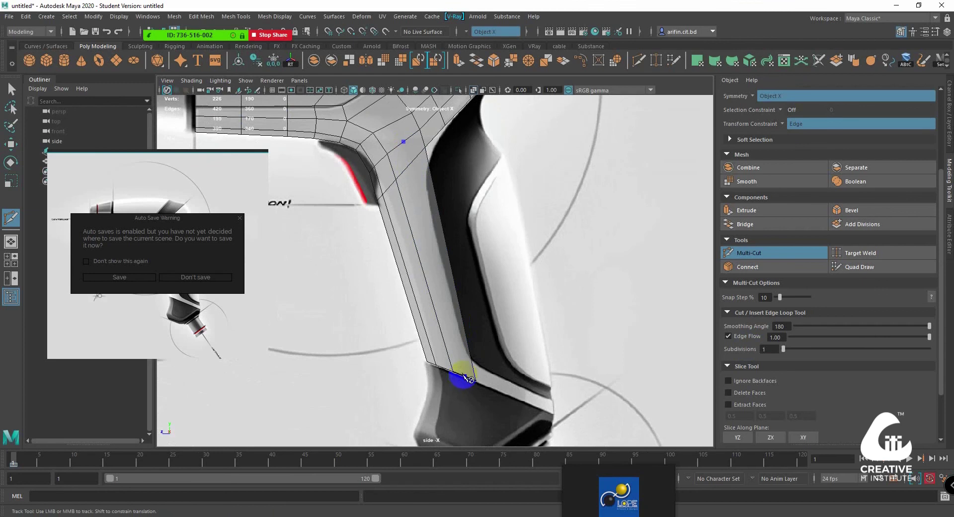
pyautogui.rightClick(481, 350)
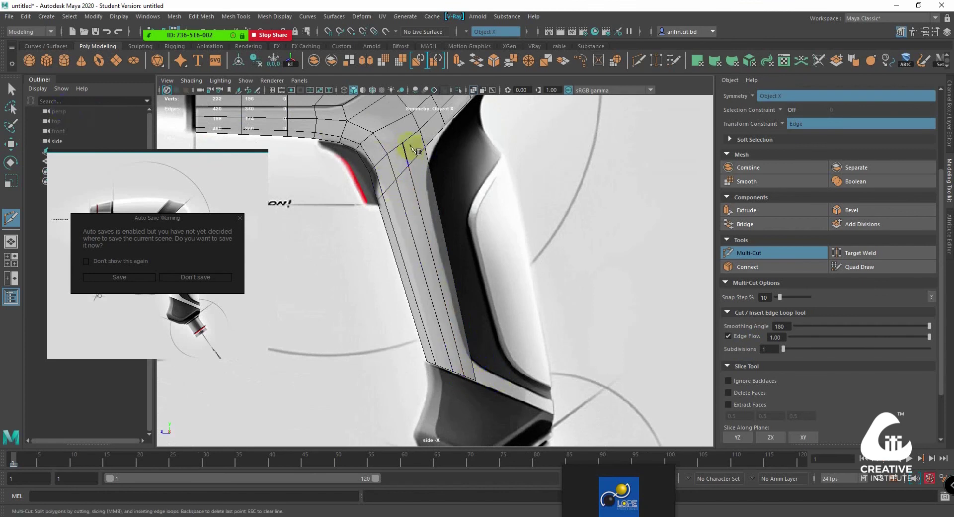
pyautogui.keyDown('alt'); pyautogui.moveTo(440, 139); pyautogui.dragTo(414, 192, button='middle'); pyautogui.keyUp('alt')
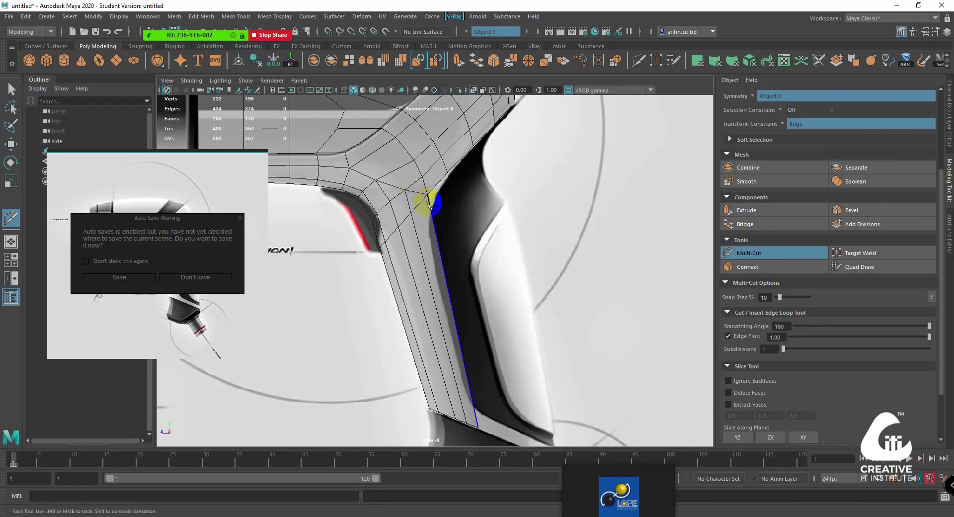
pyautogui.click(11, 90)
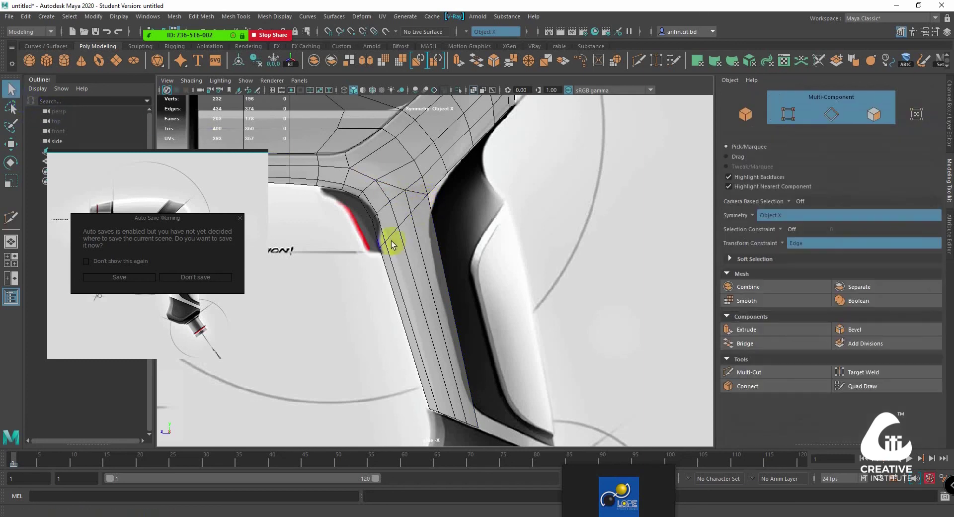
# Delete the new edge loop beside the grip and select an edge at the handle junction
pyautogui.doubleClick(386, 211)
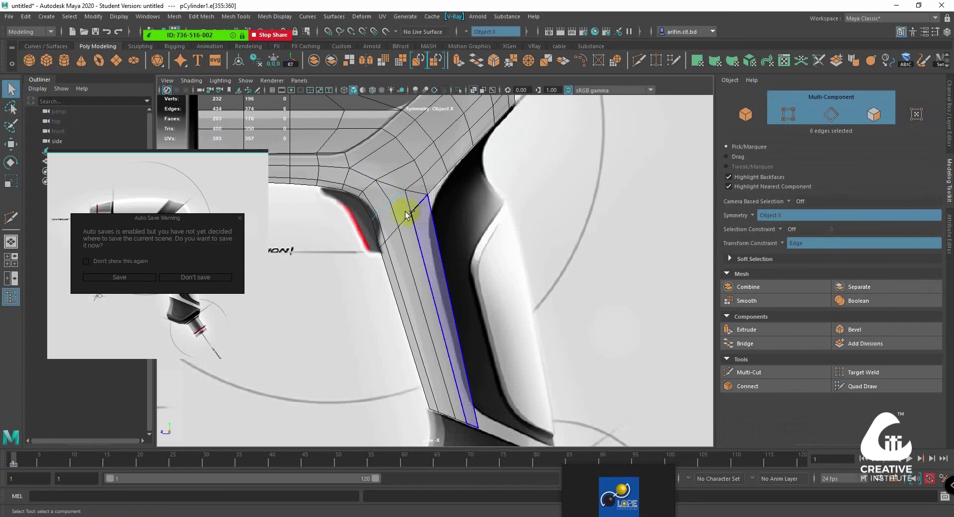
pyautogui.press('Delete')
pyautogui.press('w')
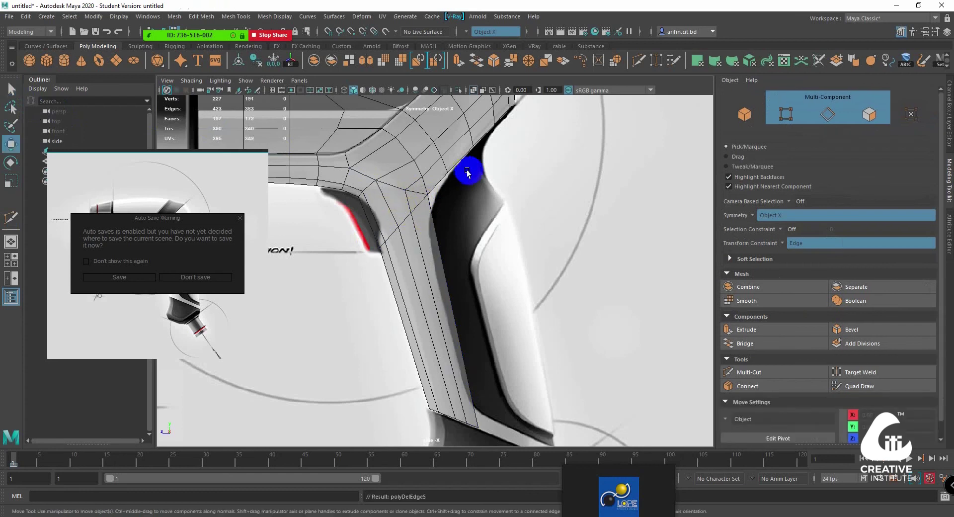
pyautogui.moveTo(415, 192); pyautogui.dragTo(424, 184, button='right')
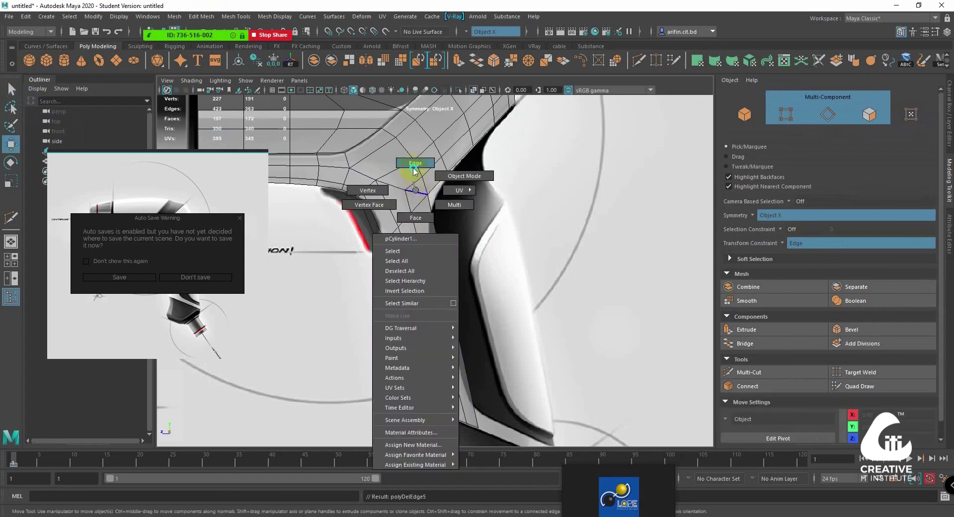
pyautogui.click(421, 175)
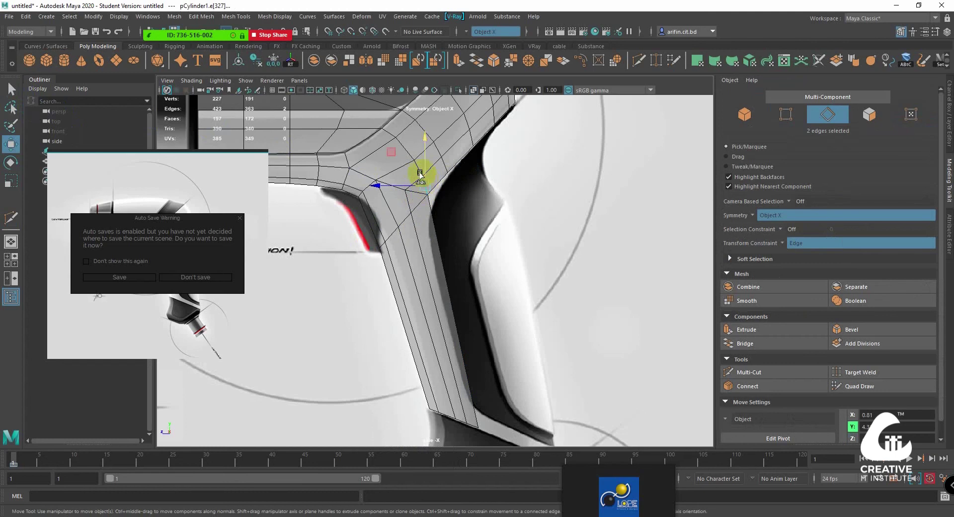
# Undo the recent Multi-Cut points, then redo the undone cut steps
pyautogui.hotkey('ctrl', 'z')
pyautogui.hotkey('ctrl', 'z')
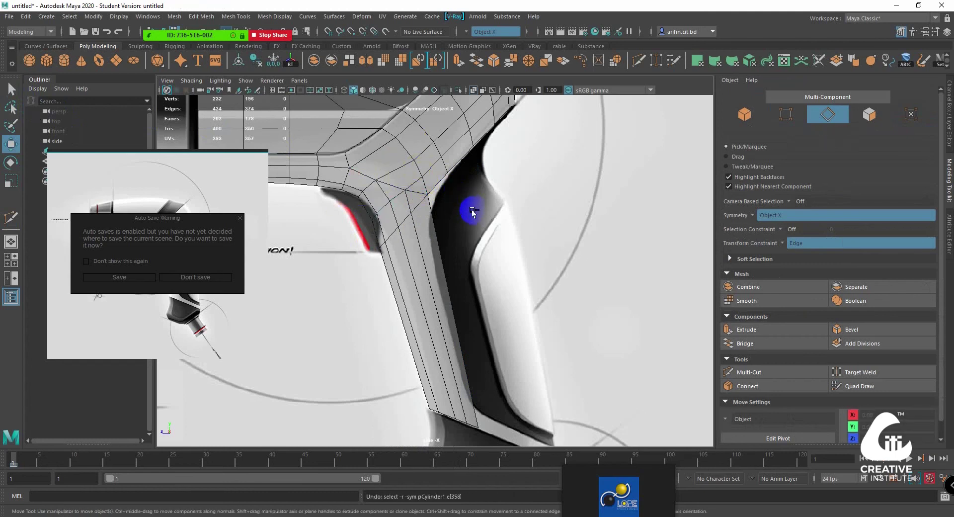
pyautogui.hotkey('ctrl', 'z')
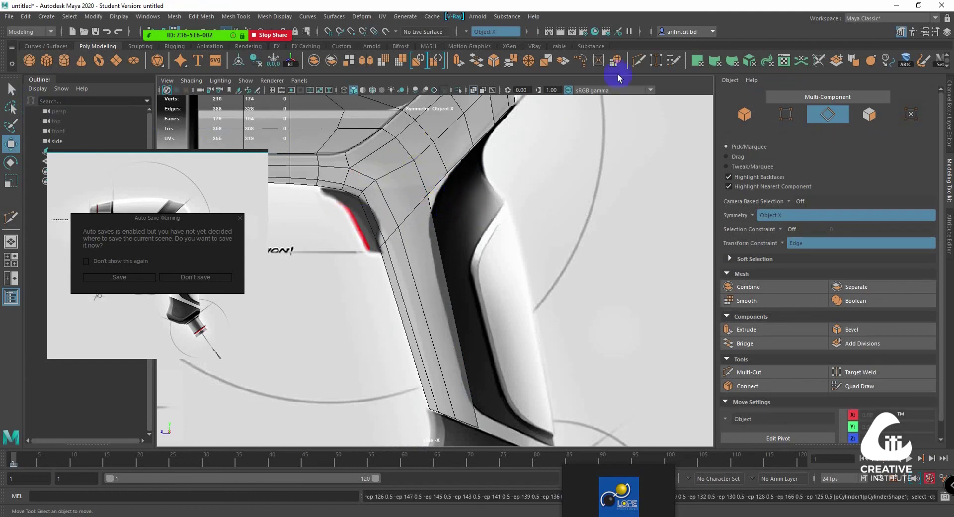
pyautogui.click(640, 60)
pyautogui.click(470, 264)
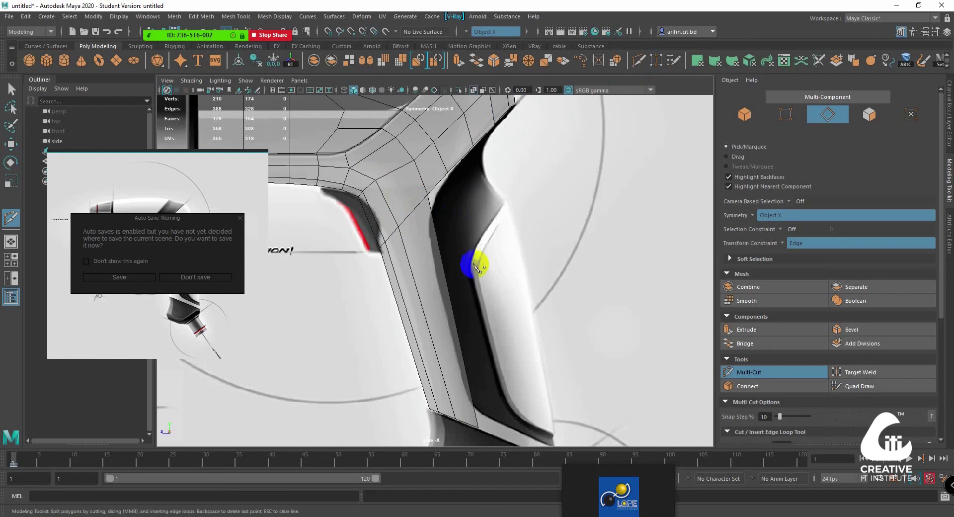
pyautogui.hotkey('ctrl', 'z')
pyautogui.hotkey('shift', 'z')
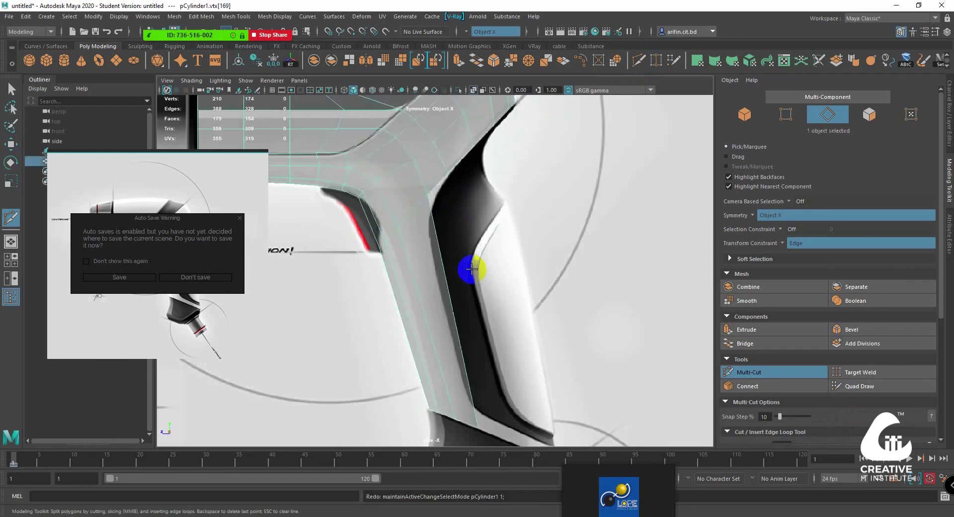
pyautogui.hotkey('shift', 'z')
pyautogui.hotkey('shift', 'z')
pyautogui.hotkey('shift', 'z')
pyautogui.hotkey('shift', 'z')
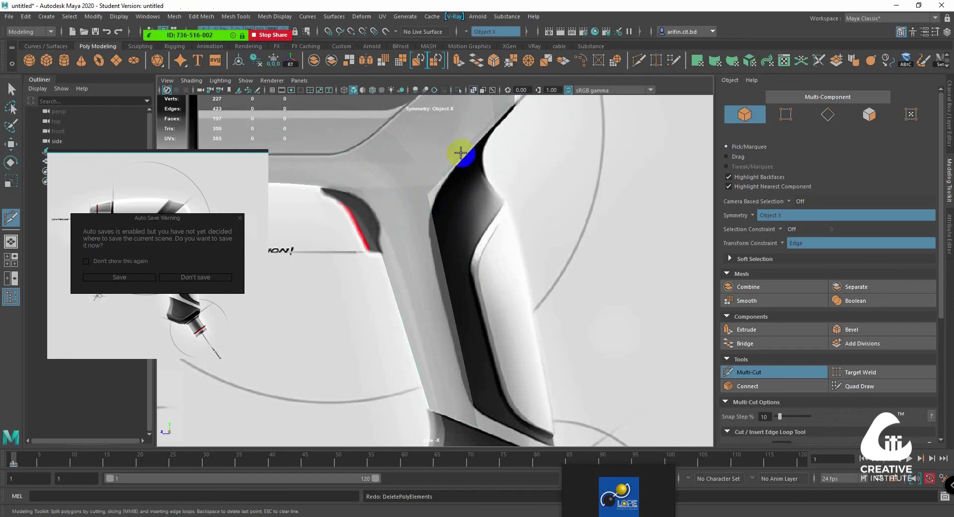
pyautogui.hotkey('shift', 'z')
# Show wireframe on the shaded mesh, clear the edge selection, and turn the transform constraint off
pyautogui.click(372, 90)
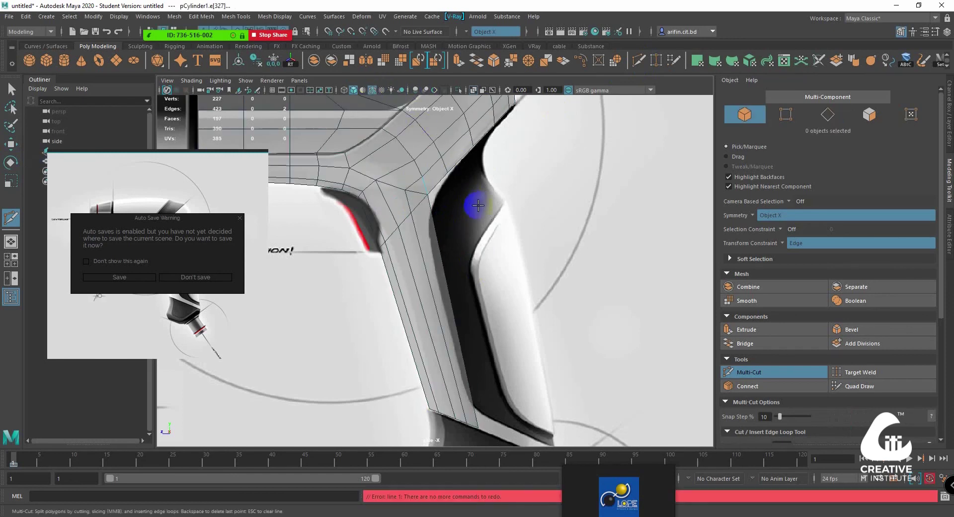
pyautogui.keyDown('alt'); pyautogui.moveTo(426, 206); pyautogui.dragTo(371, 234); pyautogui.keyUp('alt')
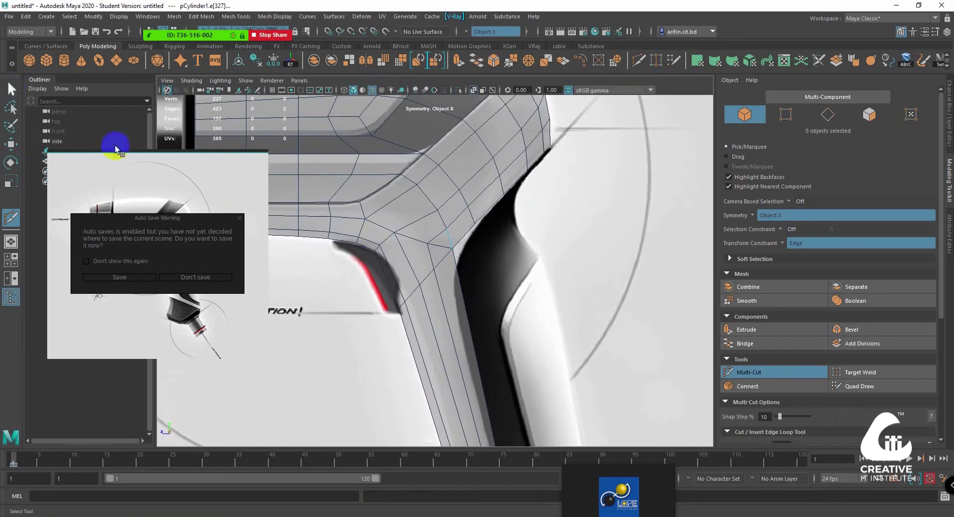
pyautogui.press('q')
pyautogui.moveTo(413, 244); pyautogui.dragTo(478, 221, button='right')
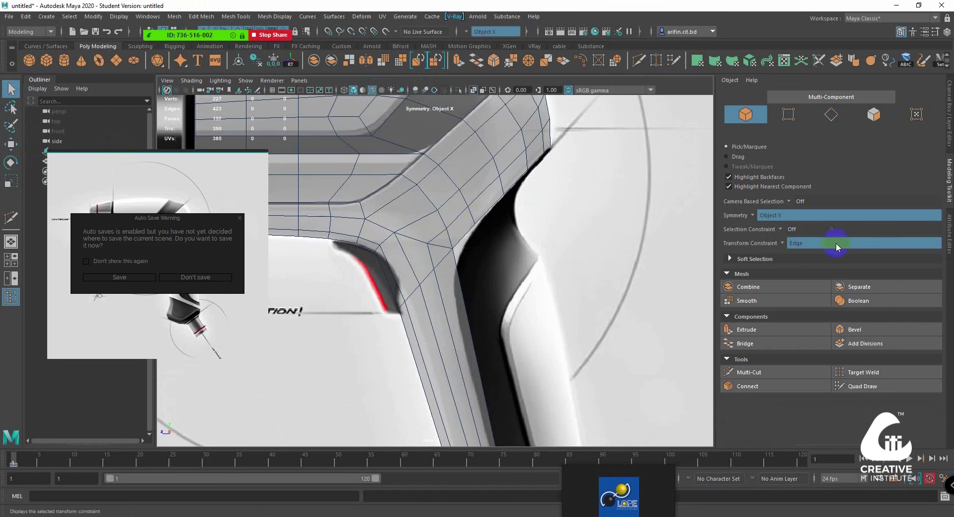
pyautogui.click(782, 243)
pyautogui.click(795, 248)
# Select the edge loop down the handle, then undo back past the extra handle cuts
pyautogui.scroll(-5, 538, 219)
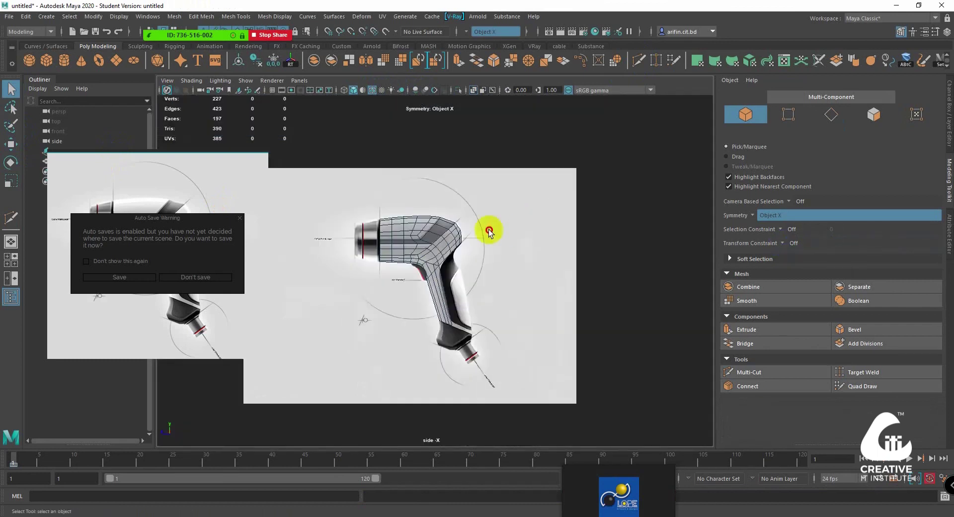
pyautogui.click(467, 242)
pyautogui.scroll(5, 470, 251)
pyautogui.keyDown('alt'); pyautogui.moveTo(466, 232); pyautogui.dragTo(454, 256, button='middle'); pyautogui.keyUp('alt')
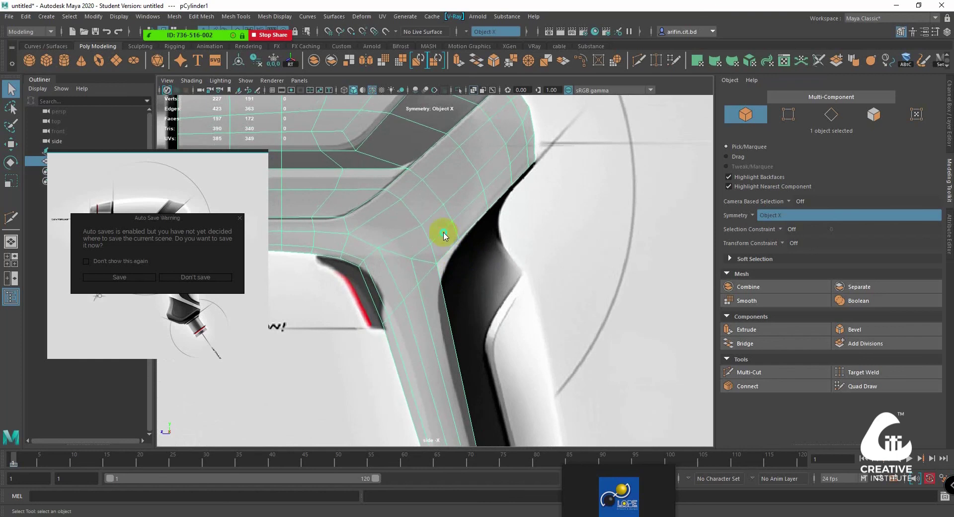
pyautogui.press('F10')
pyautogui.doubleClick(437, 240)
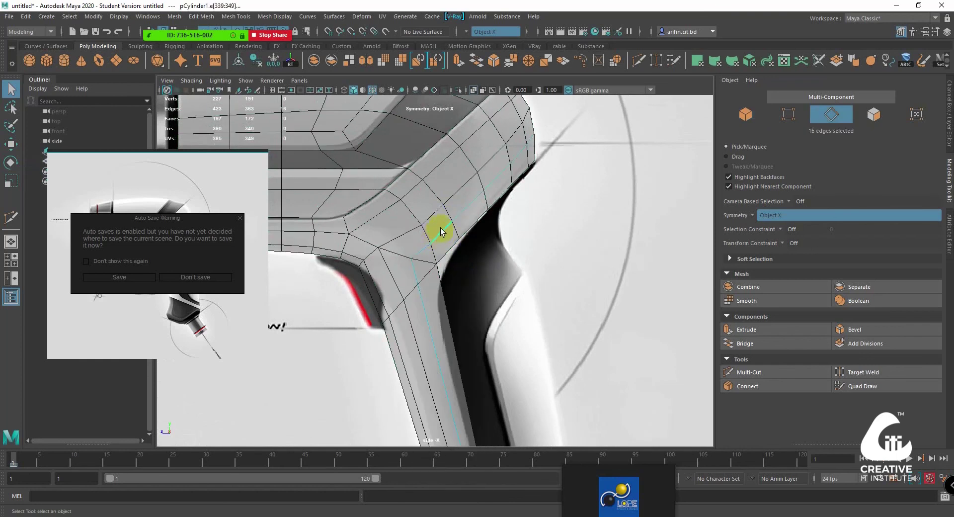
pyautogui.scroll(-5, 440, 236)
pyautogui.scroll(5, 437, 239)
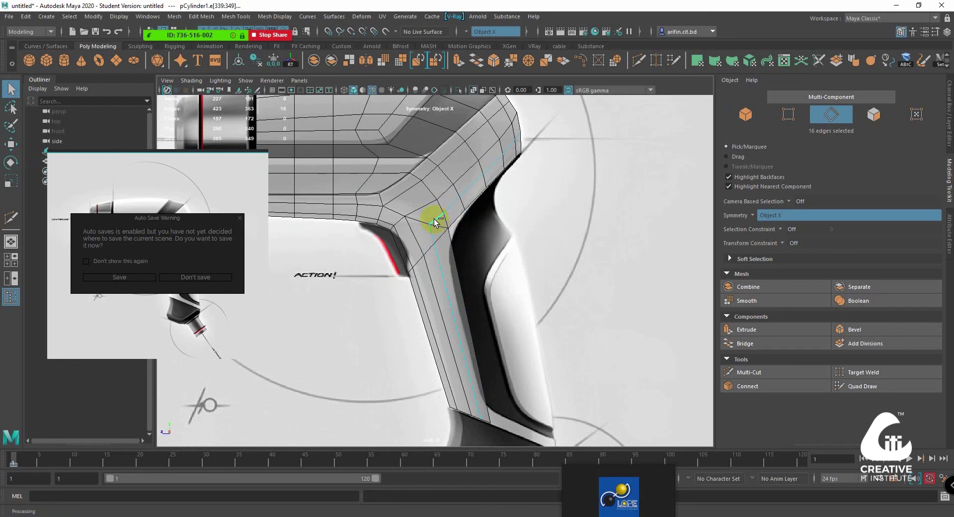
pyautogui.hotkey('ctrl', 'z')
pyautogui.hotkey('ctrl', 'z')
pyautogui.hotkey('ctrl', 'z')
pyautogui.hotkey('ctrl', 'z')
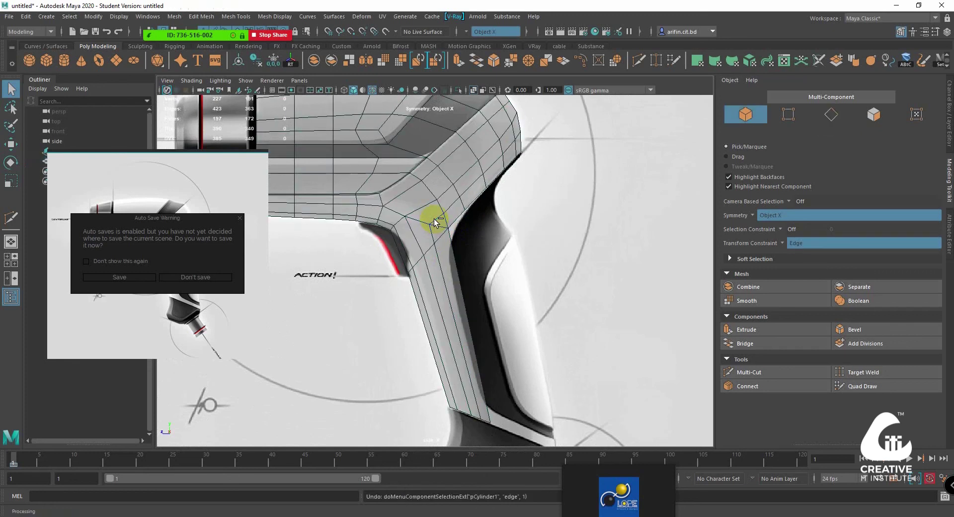
pyautogui.hotkey('ctrl', 'z')
pyautogui.hotkey('ctrl', 'z')
pyautogui.hotkey('ctrl', 'z')
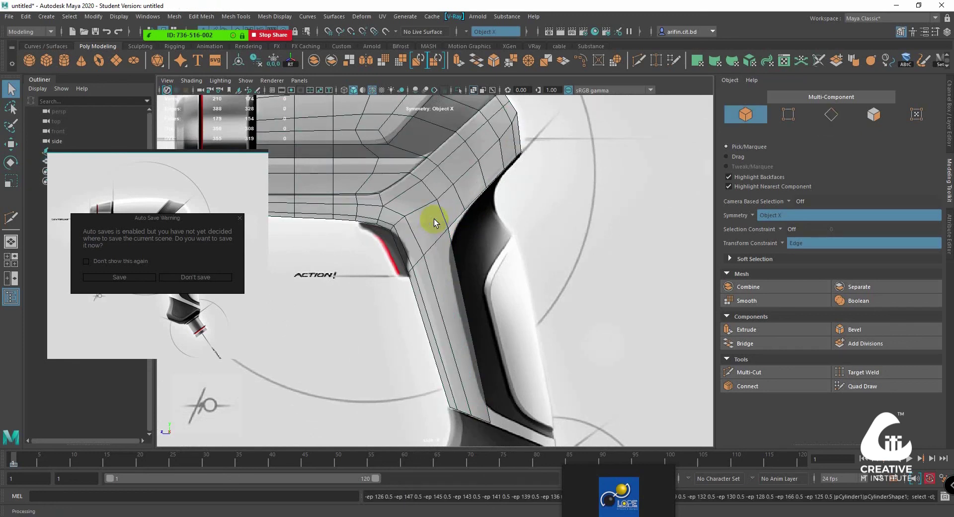
pyautogui.moveTo(504, 192)
pyautogui.keyDown('alt'); pyautogui.mouseDown(button='middle')
pyautogui.moveTo(485, 253)
pyautogui.moveTo(469, 196)
pyautogui.mouseUp(button='middle'); pyautogui.keyUp('alt')
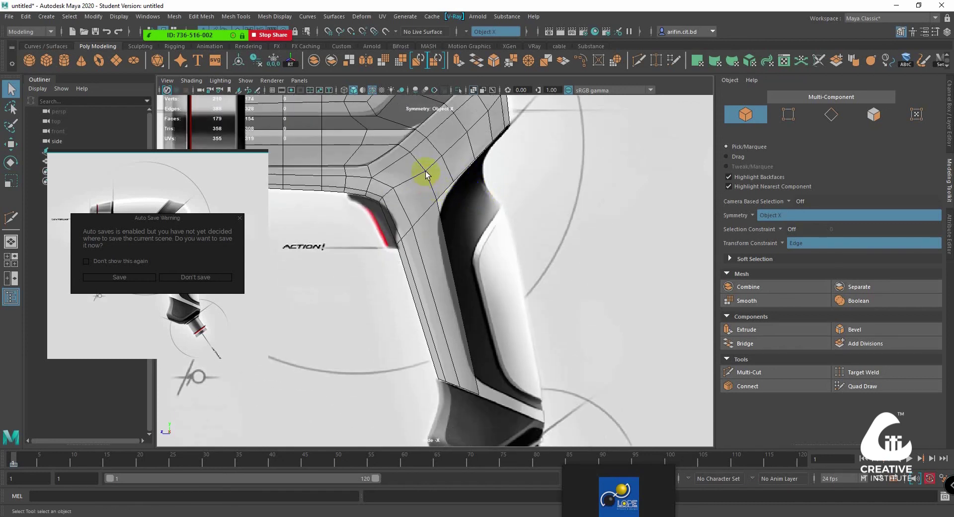
pyautogui.keyDown('alt'); pyautogui.moveTo(434, 192); pyautogui.dragTo(454, 197, button='middle'); pyautogui.keyUp('alt')
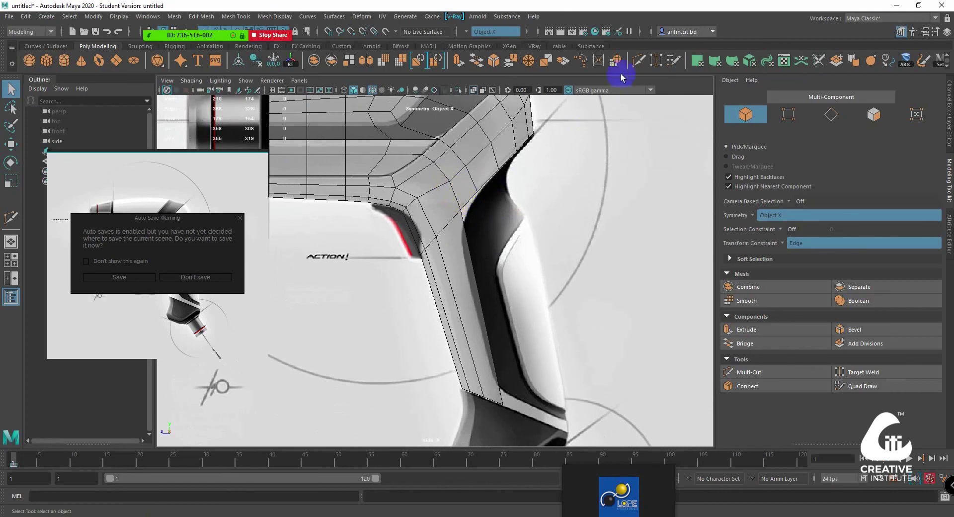
# Cut an edge across the junction and another from the panel corner to the handle's bottom edge
pyautogui.keyDown('shift'); pyautogui.moveTo(507, 191); pyautogui.dragTo(419, 204, button='right'); pyautogui.keyUp('shift')
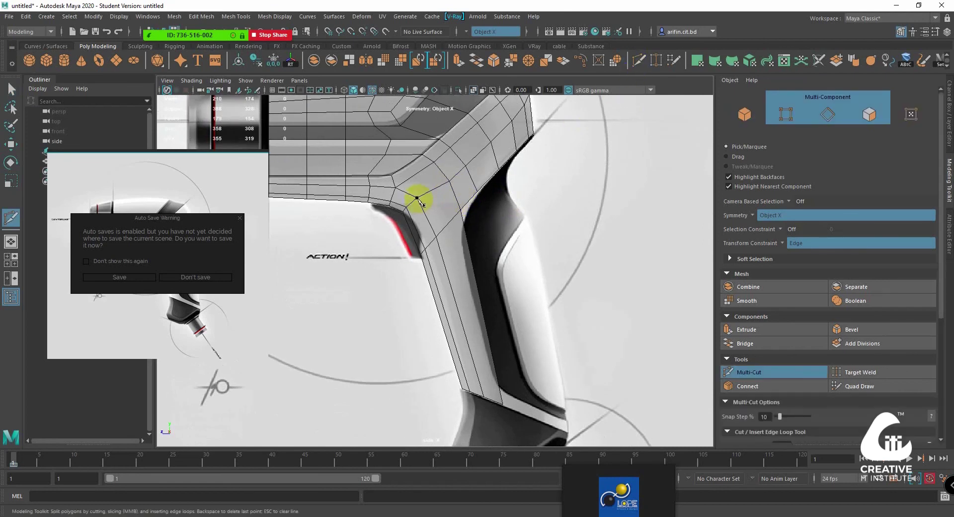
pyautogui.click(460, 210)
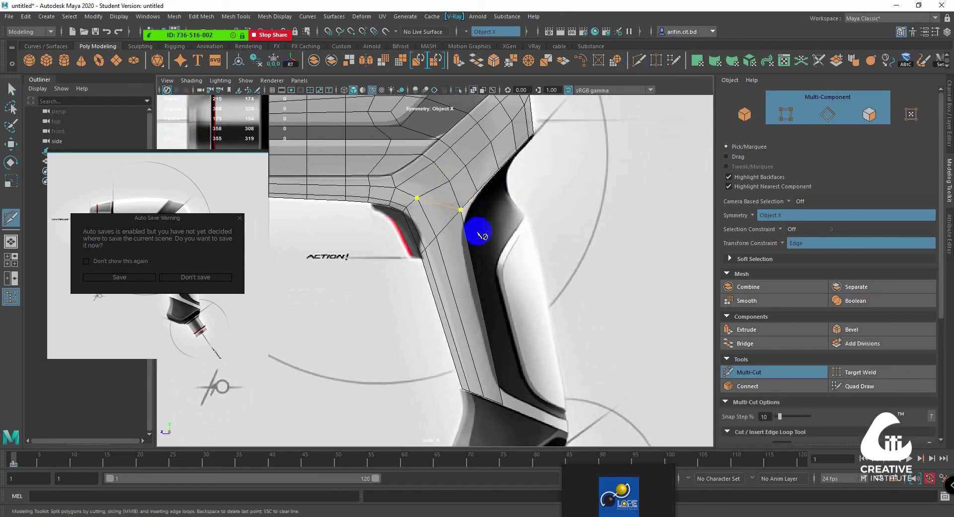
pyautogui.rightClick(471, 232)
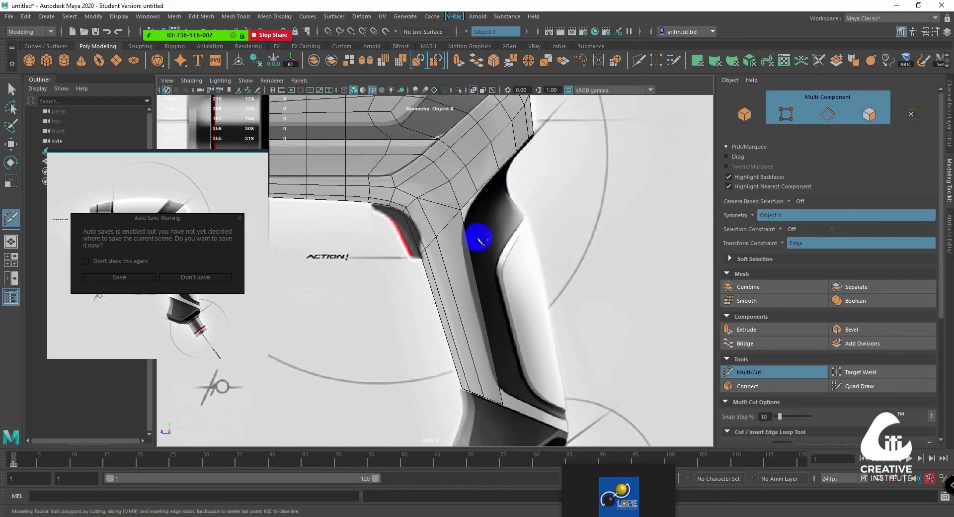
pyautogui.click(440, 206)
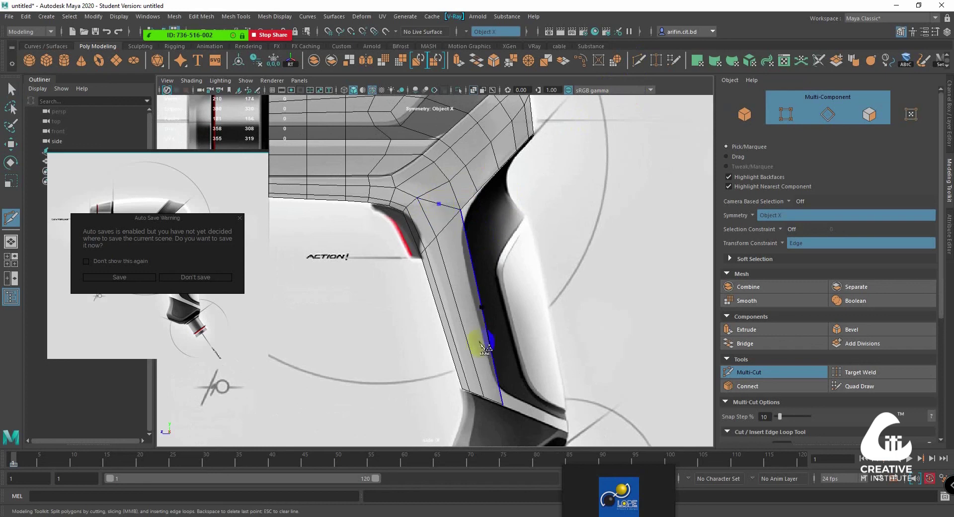
pyautogui.click(504, 410)
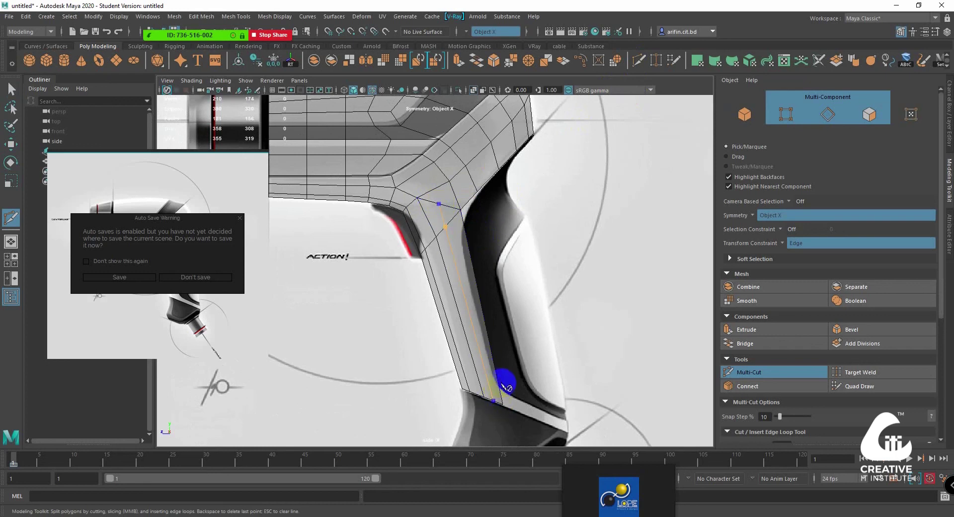
pyautogui.rightClick(501, 377)
# Cut a second line down the handle, then select the edge loop along the handle strip
pyautogui.click(454, 257)
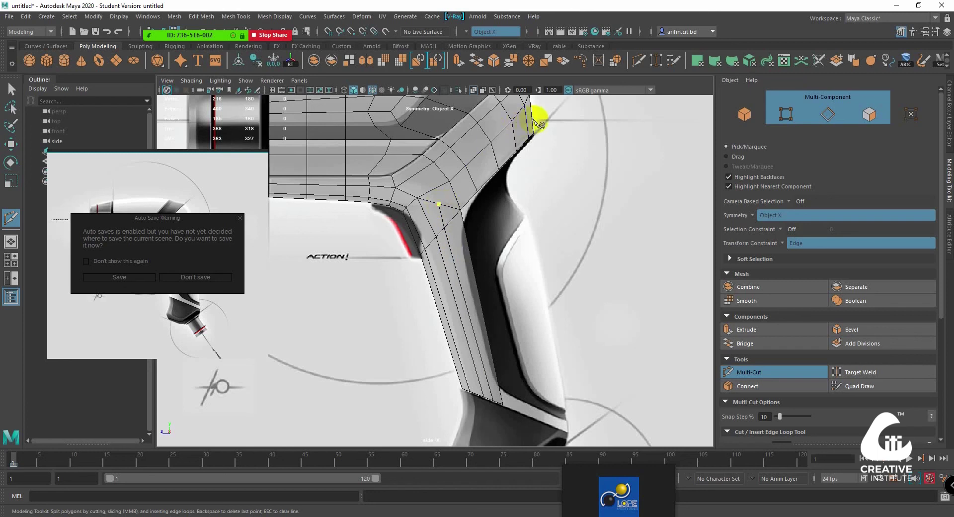
pyautogui.click(476, 187)
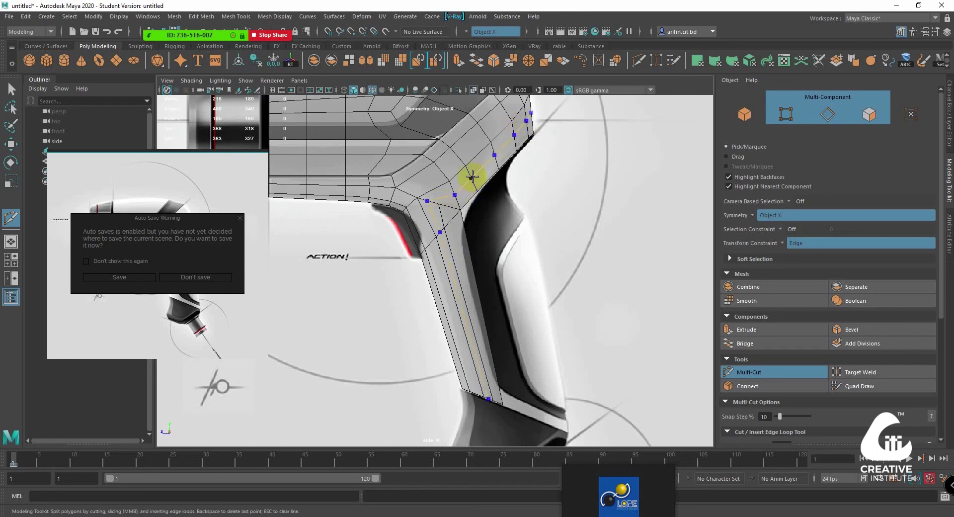
pyautogui.rightClick(474, 176)
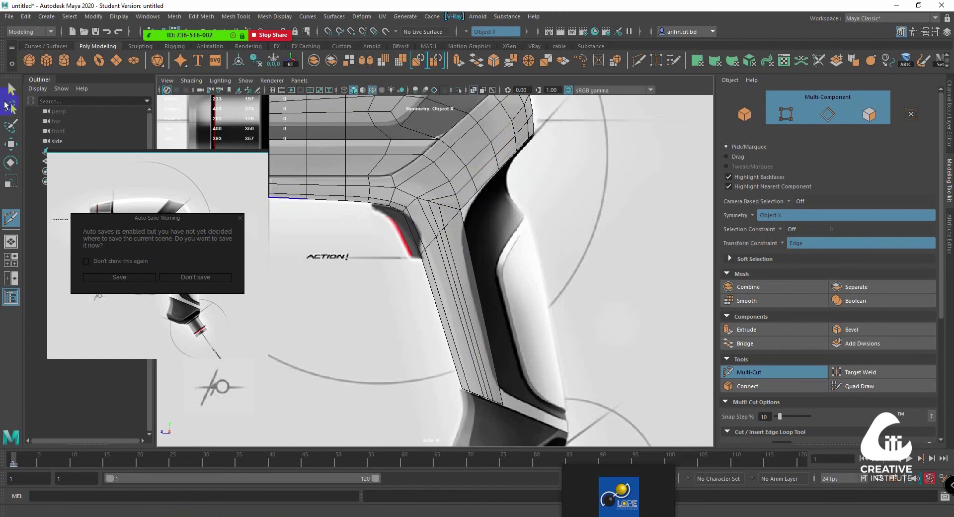
pyautogui.press('q')
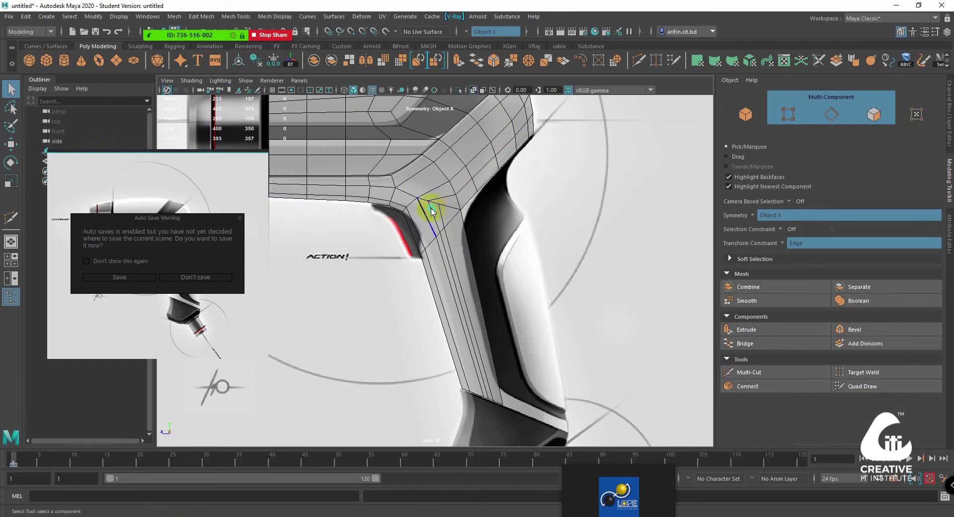
pyautogui.press('F10')
pyautogui.doubleClick(440, 233)
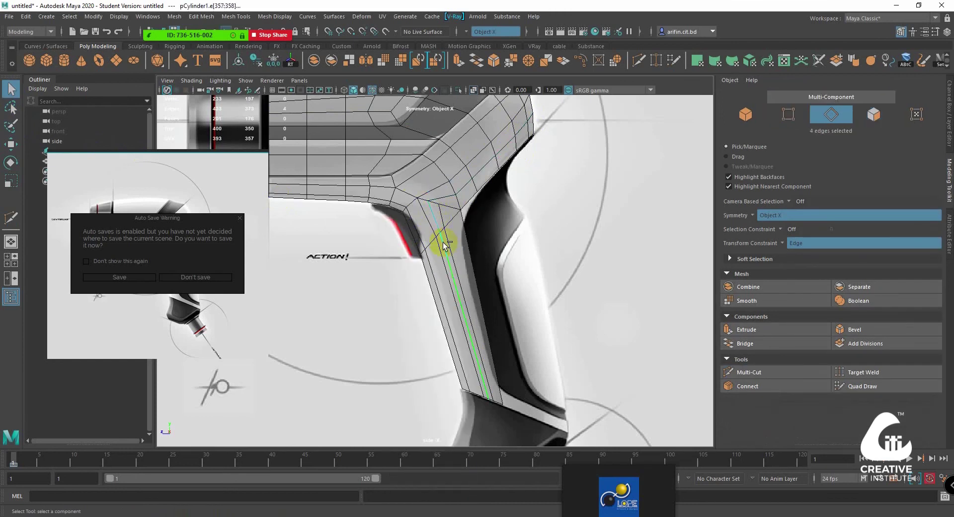
# Delete the selected edge loop, merge two junction vertices, and slide the corner vertex right
pyautogui.hotkey('ctrl', 'Delete')
pyautogui.moveTo(405, 206); pyautogui.dragTo(413, 209, button='right')
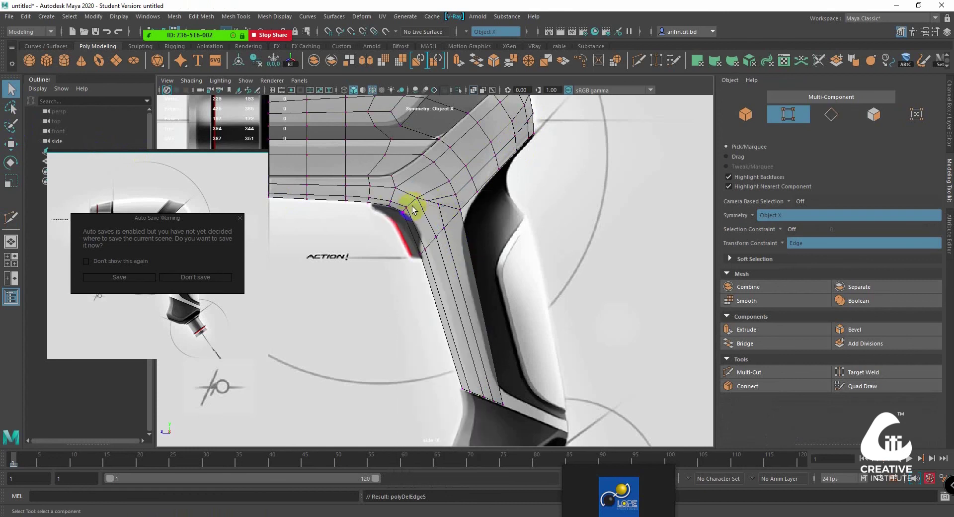
pyautogui.click(439, 207)
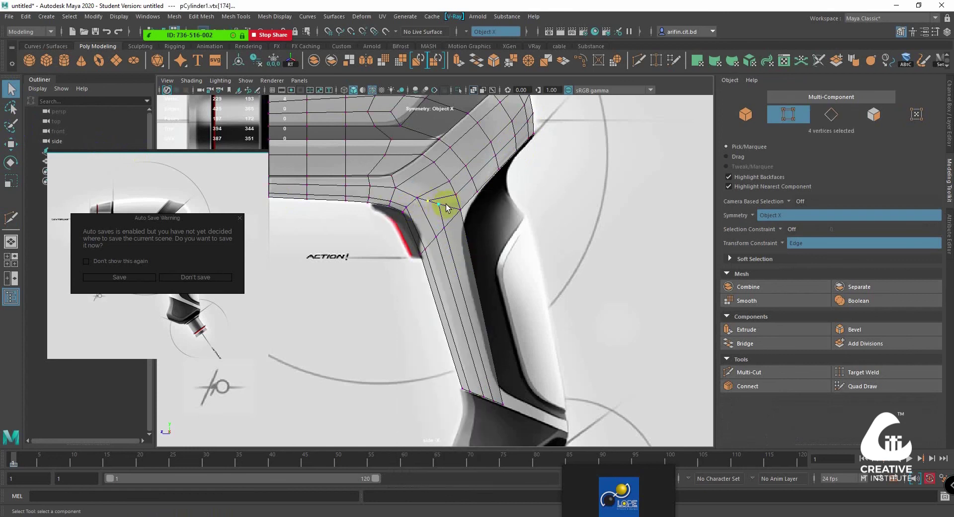
pyautogui.click(528, 61)
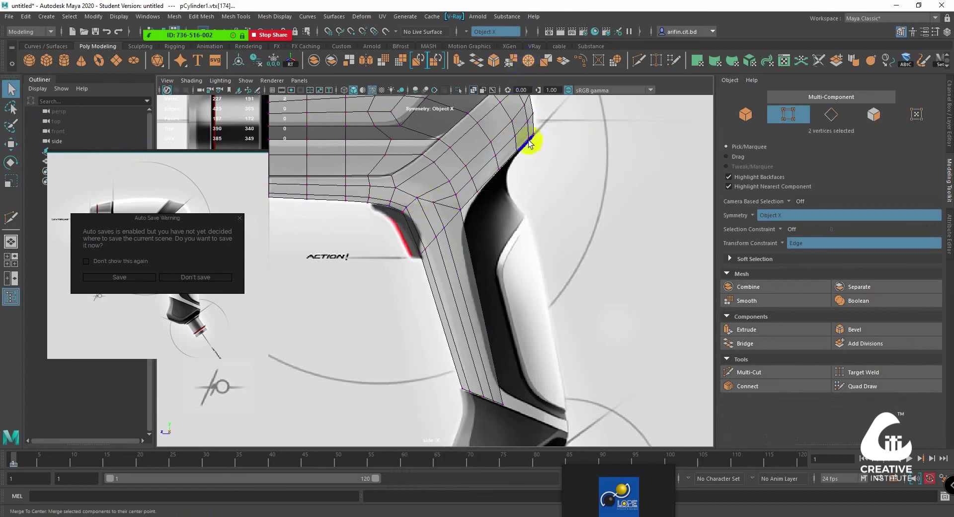
pyautogui.press('w')
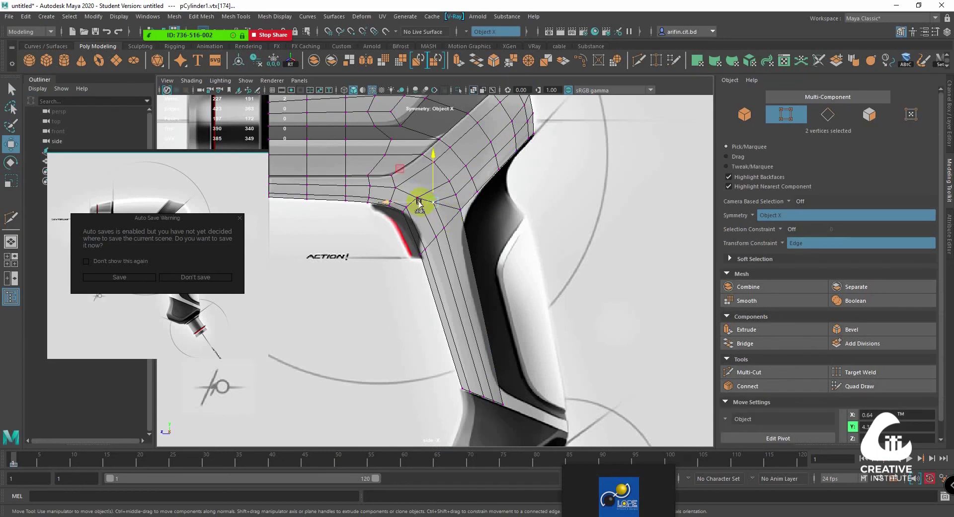
pyautogui.moveTo(412, 204); pyautogui.dragTo(462, 212)
pyautogui.scroll(2, 456, 199)
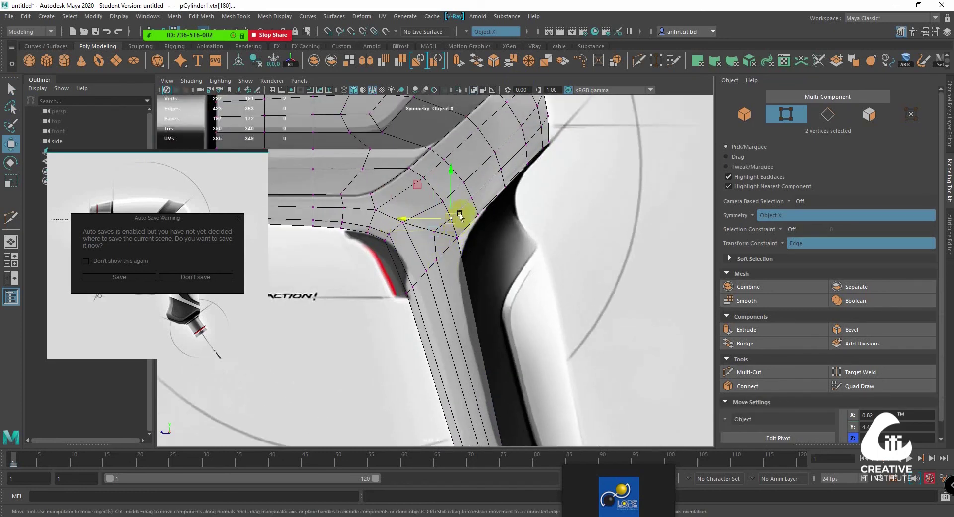
pyautogui.scroll(1, 462, 213)
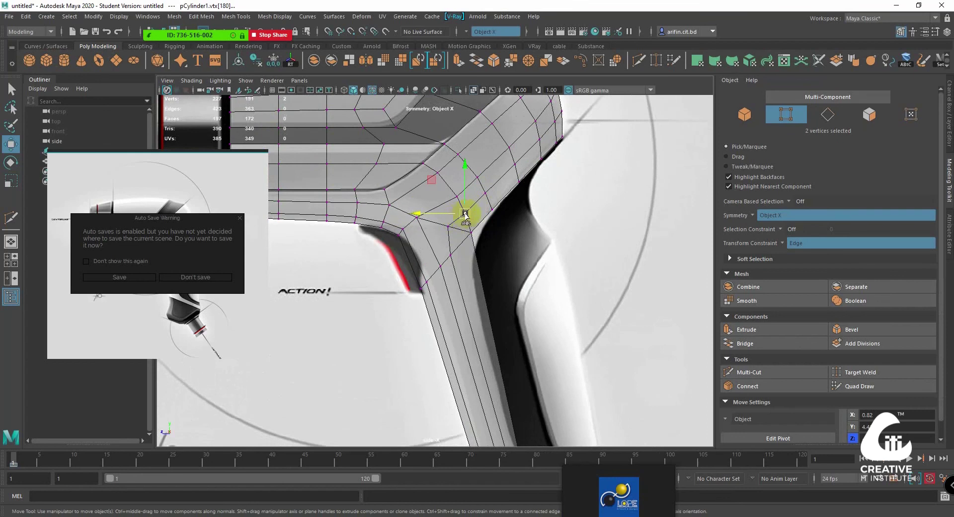
# Target Weld two stray grip-corner vertices onto their neighbours, then select the inner grip corner vertex
pyautogui.click(656, 61)
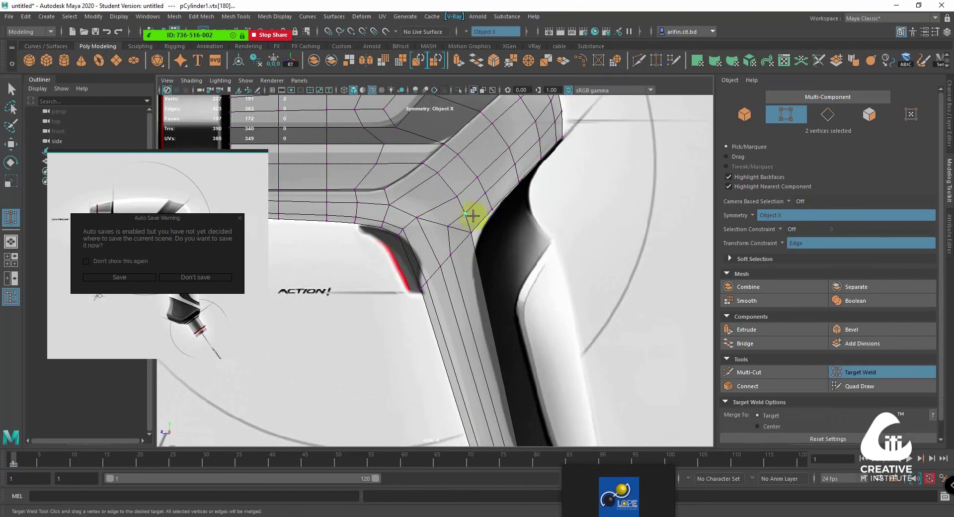
pyautogui.moveTo(453, 226); pyautogui.dragTo(448, 227)
pyautogui.keyDown('alt'); pyautogui.moveTo(458, 249); pyautogui.dragTo(529, 226, button='middle'); pyautogui.keyUp('alt')
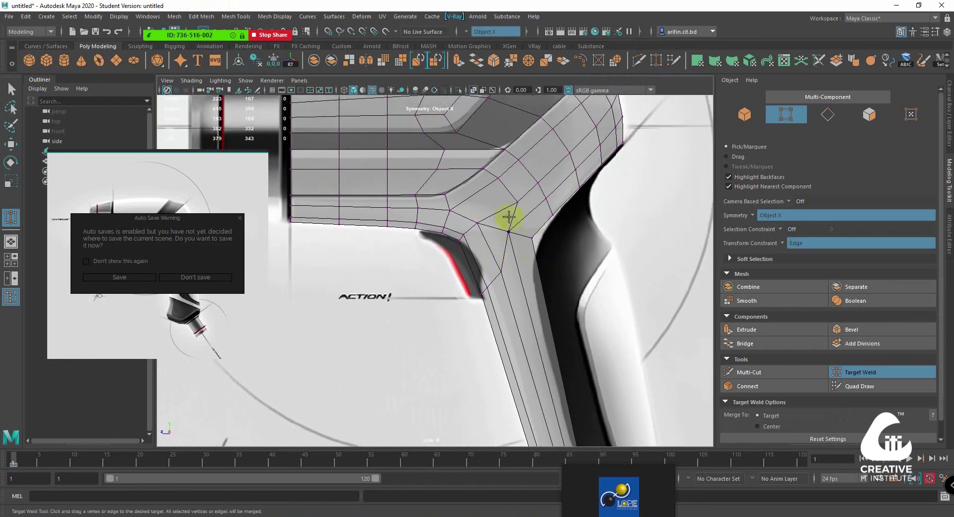
pyautogui.click(13, 92)
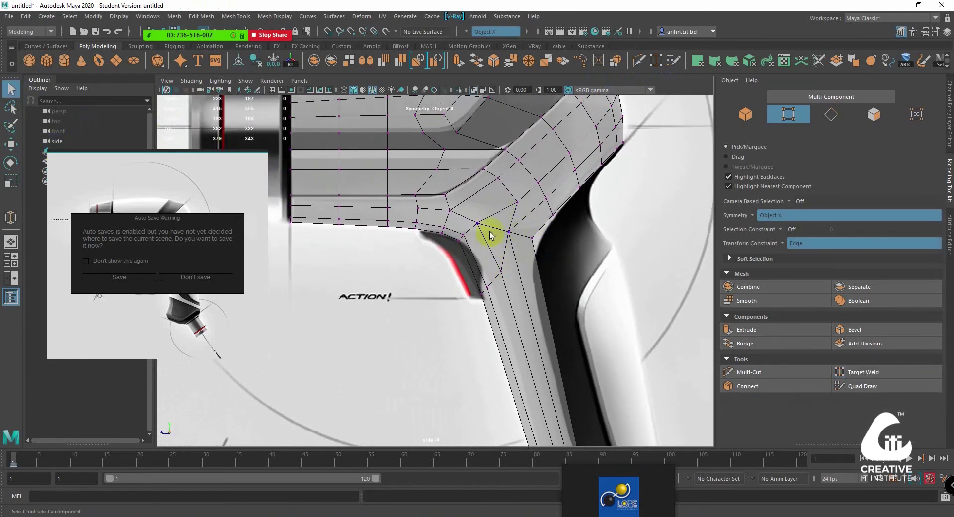
pyautogui.keyDown('alt'); pyautogui.moveTo(486, 230); pyautogui.dragTo(508, 252, button='middle'); pyautogui.keyUp('alt')
pyautogui.click(510, 228)
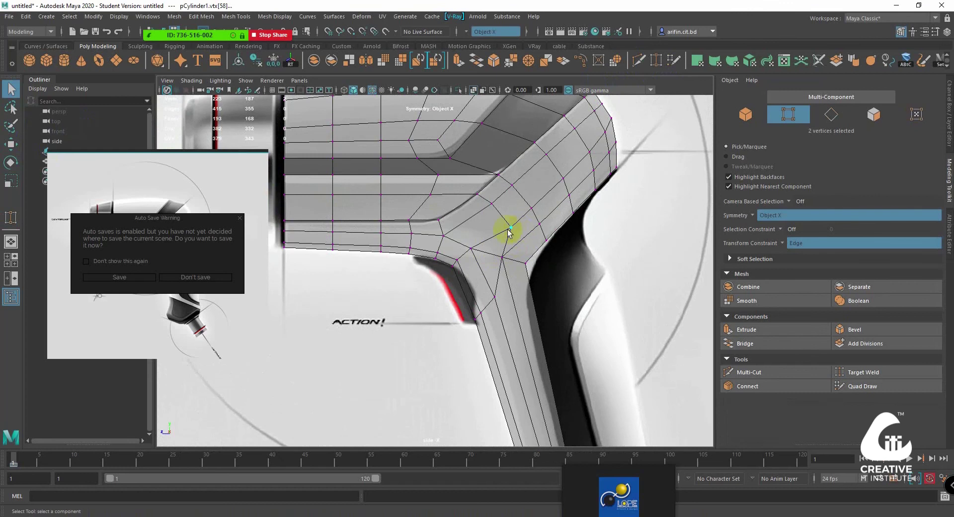
# Move the grip-joint vertices (vtx 58, 74, 75, 89) onto the sketch outline
pyautogui.press('w')
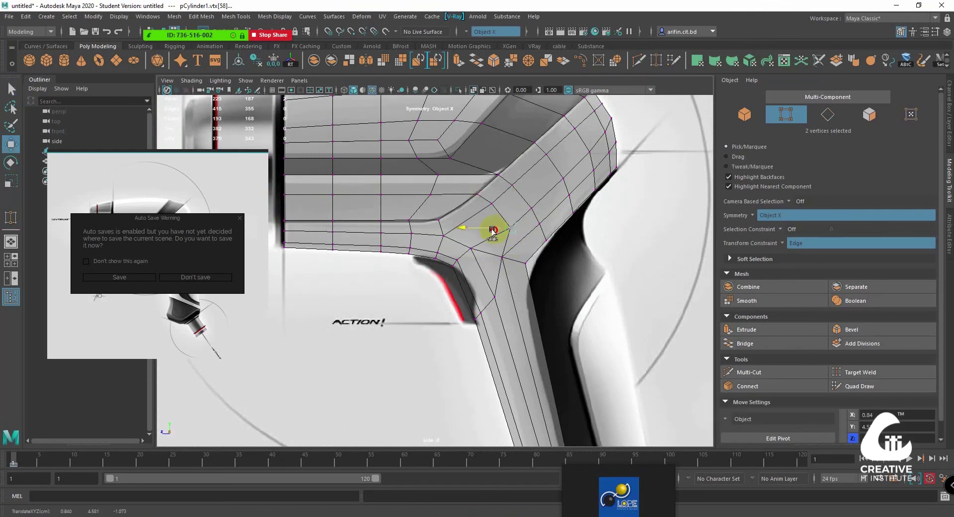
pyautogui.moveTo(497, 233); pyautogui.dragTo(480, 232)
pyautogui.keyDown('alt'); pyautogui.moveTo(494, 280); pyautogui.dragTo(493, 259, button='middle'); pyautogui.keyUp('alt')
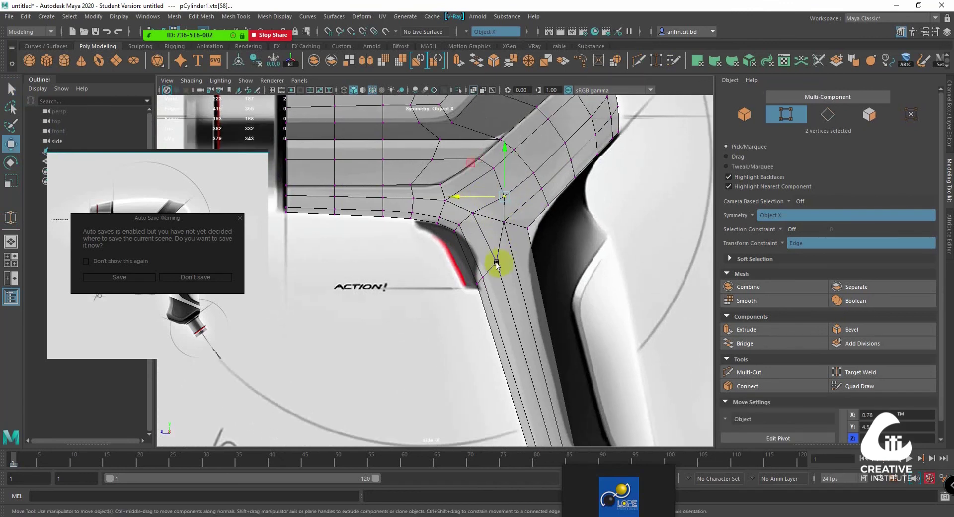
pyautogui.click(494, 260)
pyautogui.moveTo(490, 252); pyautogui.dragTo(488, 237)
pyautogui.click(486, 272)
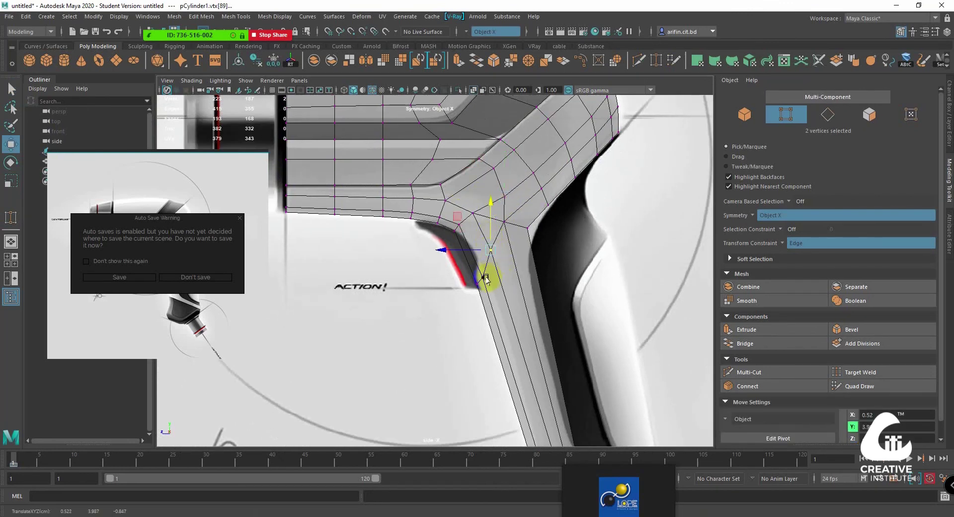
pyautogui.moveTo(481, 277)
pyautogui.mouseDown()
pyautogui.moveTo(478, 248)
pyautogui.moveTo(485, 248)
pyautogui.mouseUp()
pyautogui.click(485, 251)
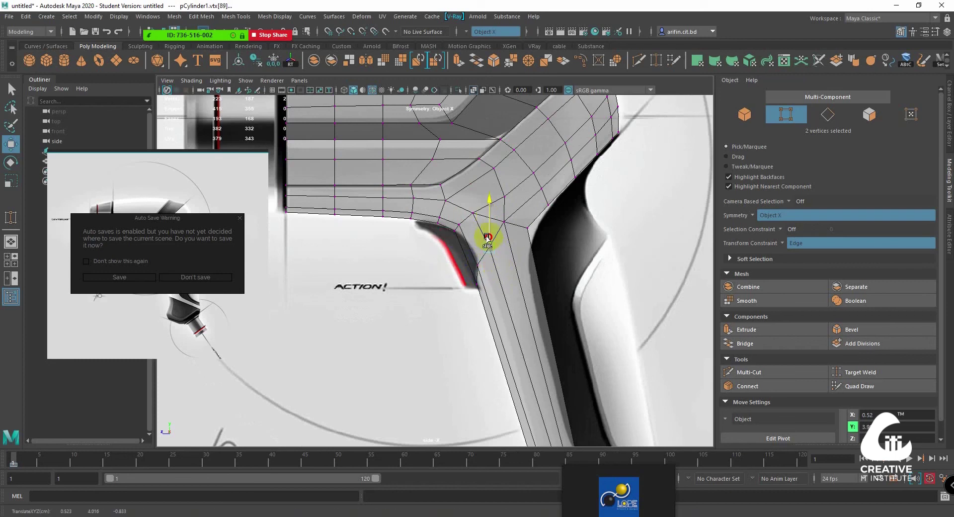
pyautogui.click(474, 260)
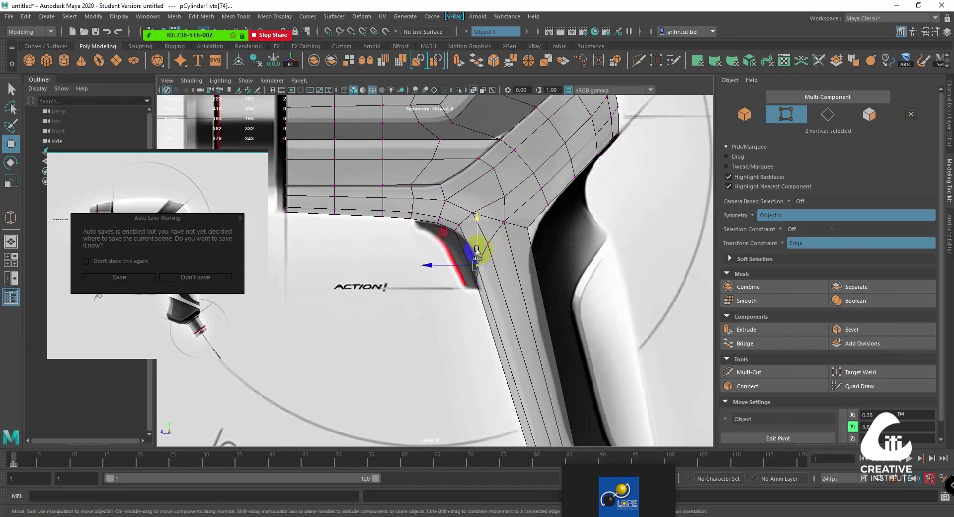
pyautogui.click(469, 284)
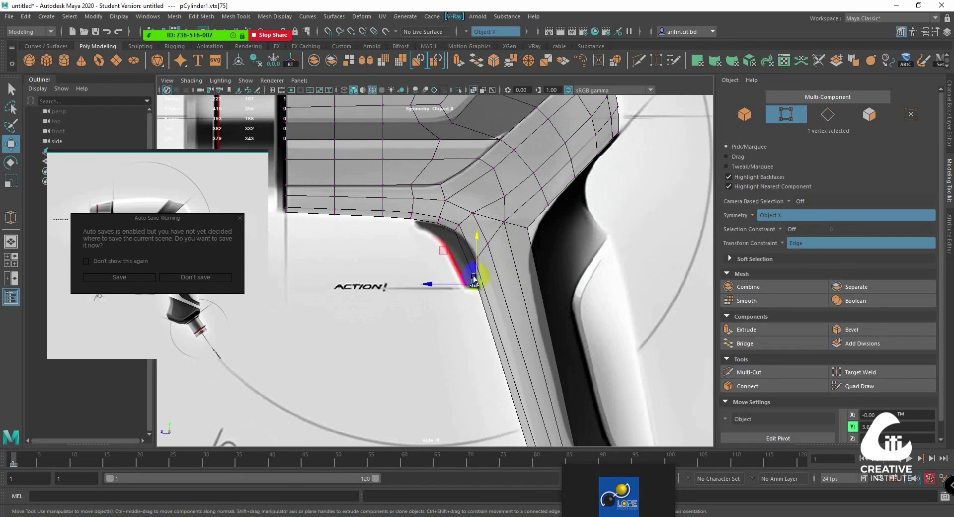
pyautogui.moveTo(473, 280); pyautogui.dragTo(472, 268)
# Select and delete the two redundant edges at the grip joint
pyautogui.moveTo(515, 238)
pyautogui.keyDown('alt'); pyautogui.mouseDown(button='middle')
pyautogui.moveTo(479, 273)
pyautogui.moveTo(473, 216)
pyautogui.mouseUp(button='middle'); pyautogui.keyUp('alt')
pyautogui.moveTo(479, 215); pyautogui.dragTo(482, 218, button='right')
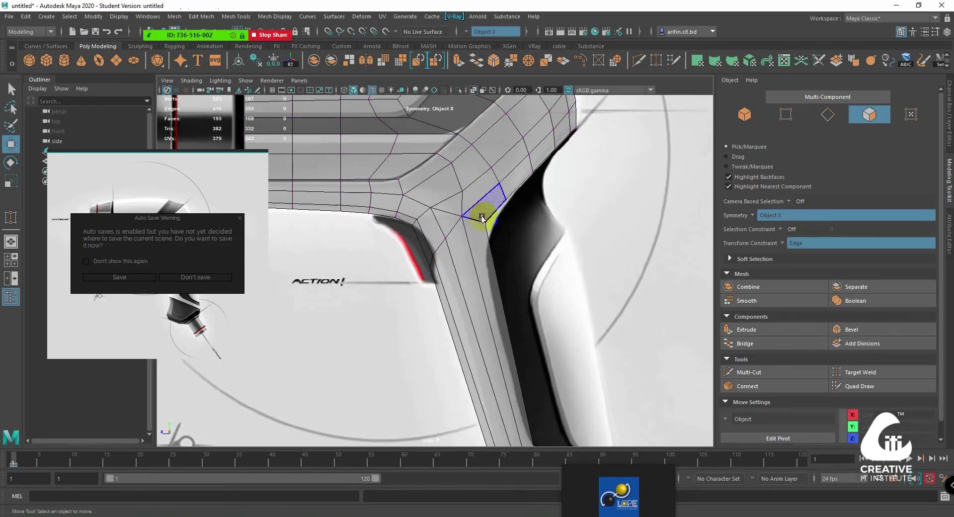
pyautogui.click(482, 218)
pyautogui.keyDown('shift'); pyautogui.doubleClick(506, 188); pyautogui.keyUp('shift')
pyautogui.keyDown('alt'); pyautogui.moveTo(533, 328); pyautogui.dragTo(521, 297, button='middle'); pyautogui.keyUp('alt')
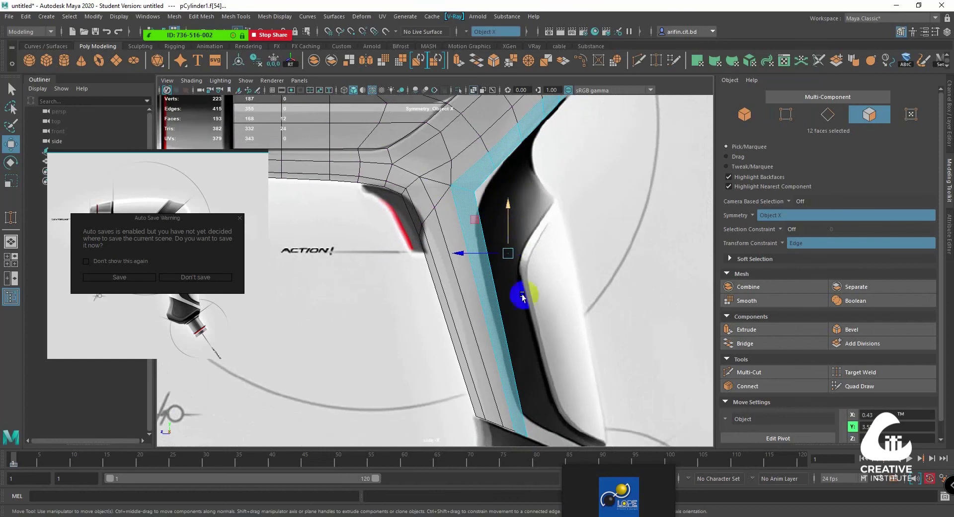
pyautogui.moveTo(438, 181); pyautogui.dragTo(437, 169, button='right')
pyautogui.click(438, 182)
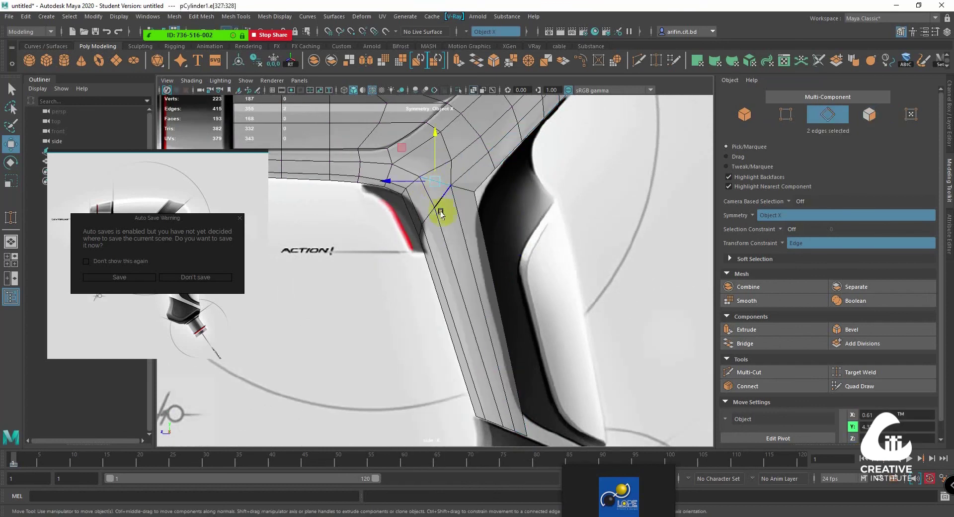
pyautogui.press('Delete')
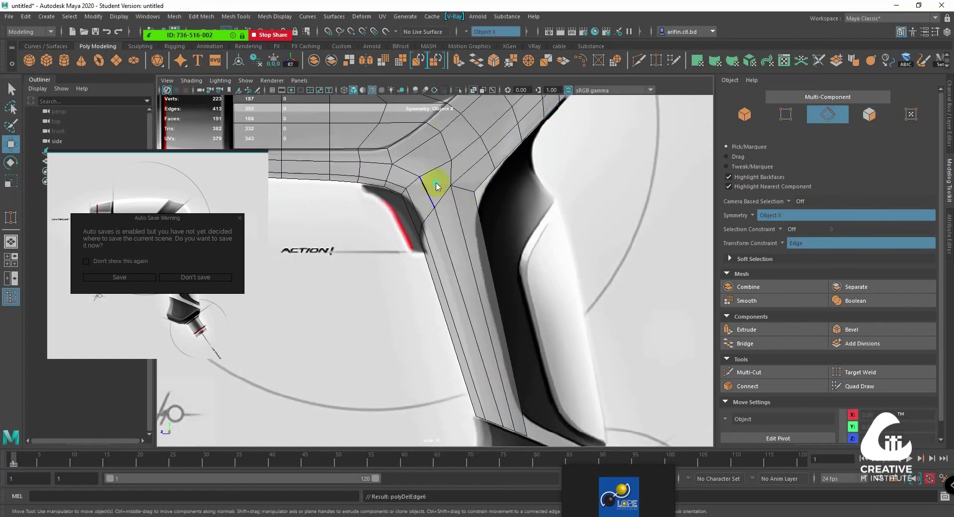
# Select the face loops across the joint and down the grip, then return to Object Mode
pyautogui.moveTo(438, 185); pyautogui.dragTo(437, 199, button='right')
pyautogui.click(437, 171)
pyautogui.scroll(-3, 448, 204)
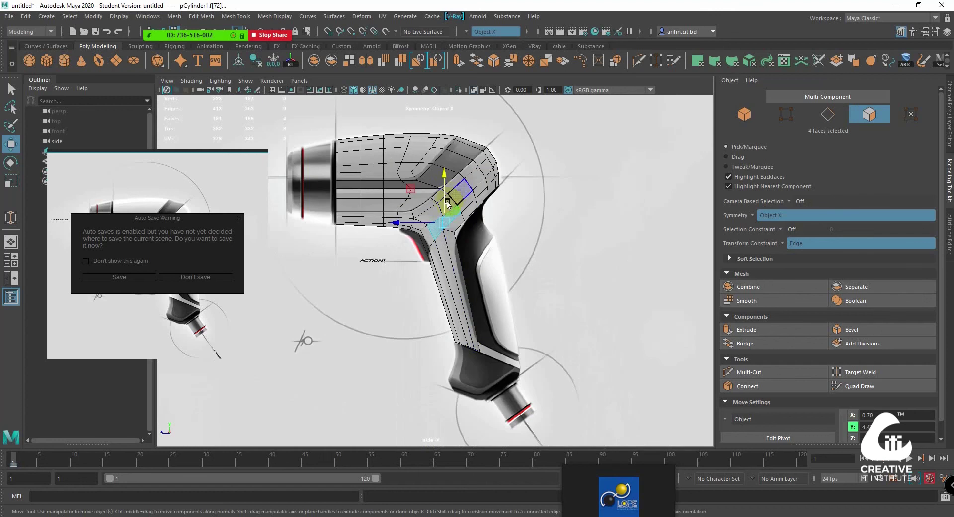
pyautogui.scroll(3, 448, 206)
pyautogui.keyDown('shift'); pyautogui.click(429, 219); pyautogui.keyUp('shift')
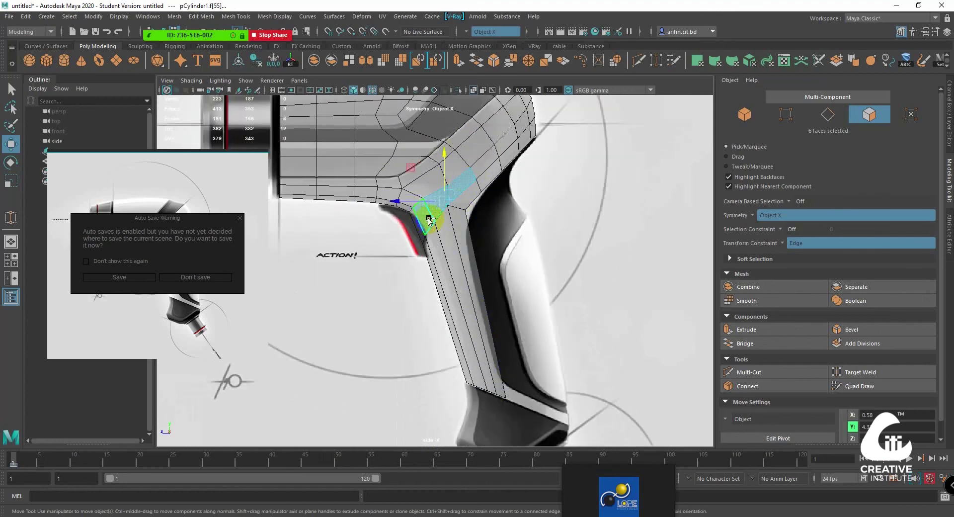
pyautogui.keyDown('shift'); pyautogui.doubleClick(475, 175); pyautogui.keyUp('shift')
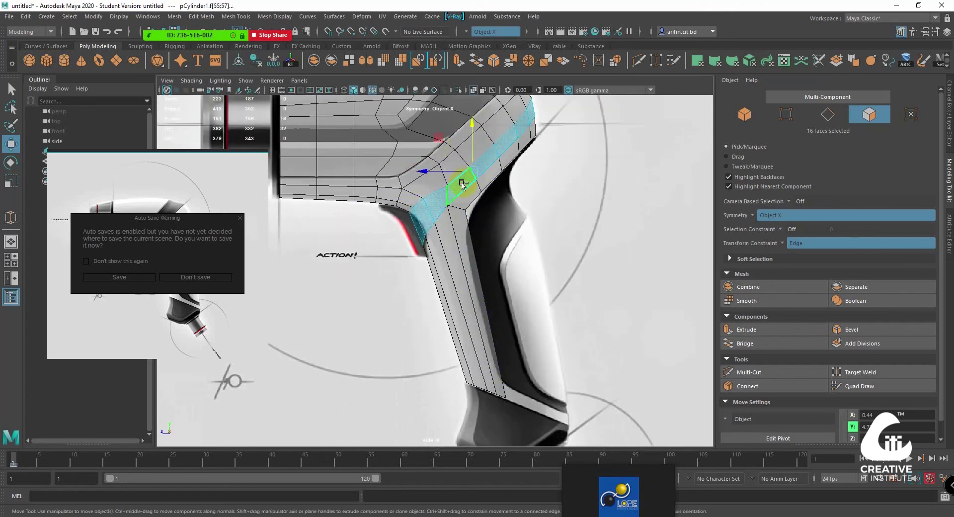
pyautogui.doubleClick(460, 214)
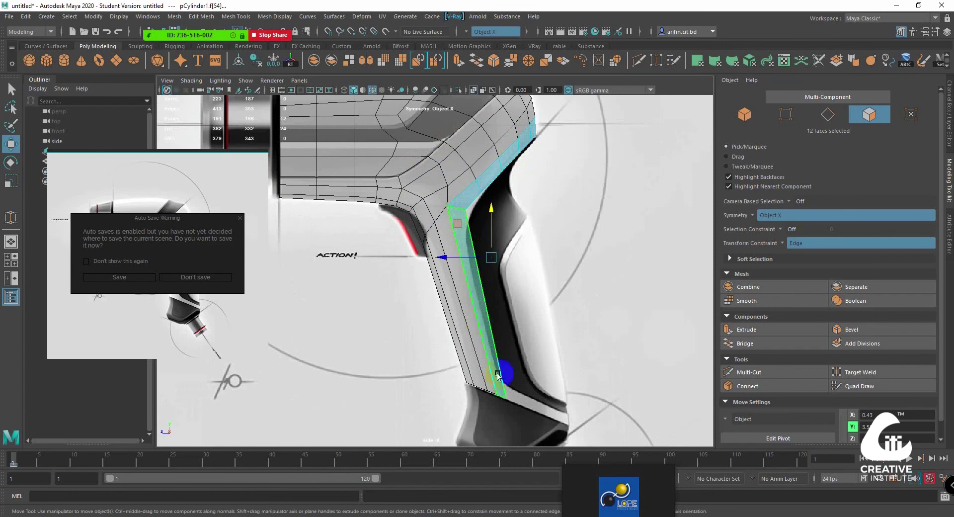
pyautogui.keyDown('alt'); pyautogui.moveTo(571, 215); pyautogui.dragTo(563, 182, button='middle'); pyautogui.keyUp('alt')
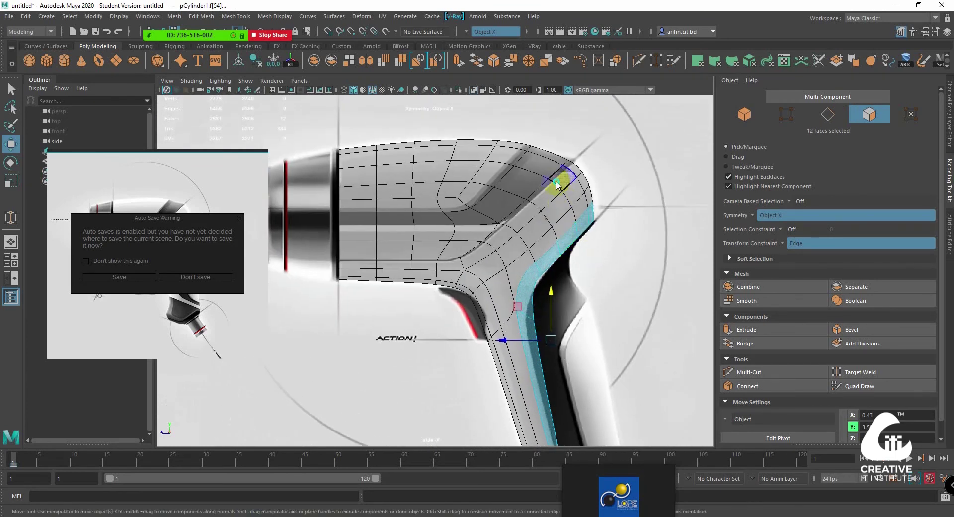
pyautogui.rightClick(606, 179)
pyautogui.click(606, 178)
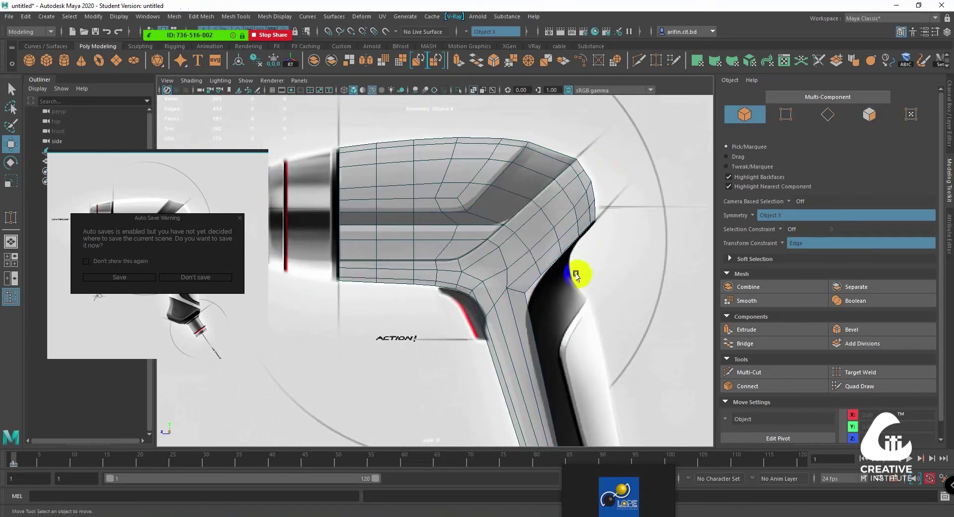
pyautogui.scroll(-5, 546, 253)
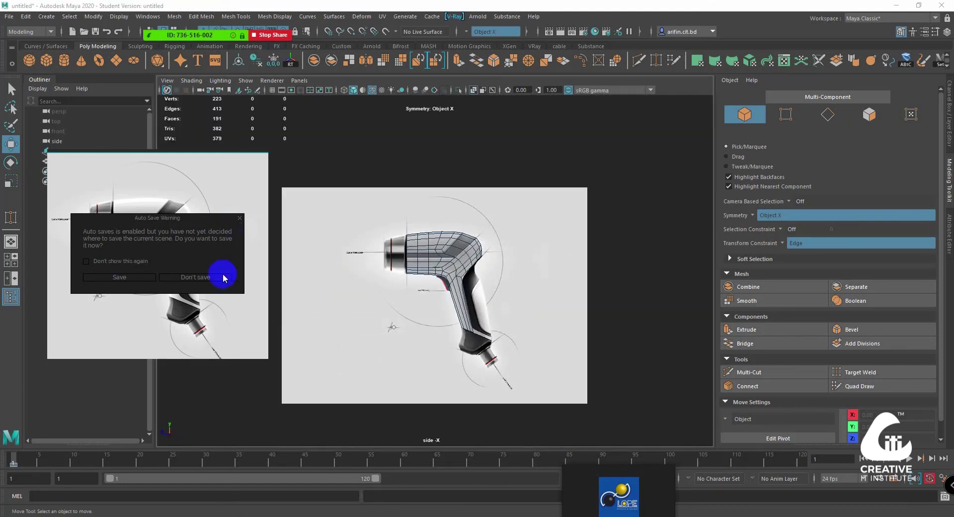
# Dismiss the auto-save warning without saving and select the hair-dryer body mesh
pyautogui.click(223, 276)
pyautogui.scroll(5, 149, 241)
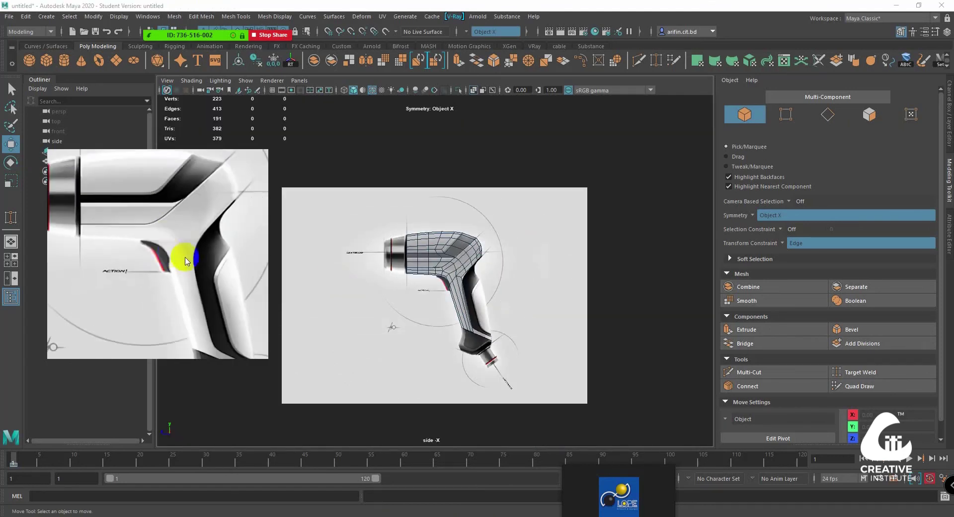
pyautogui.scroll(2, 490, 256)
pyautogui.scroll(2, 502, 264)
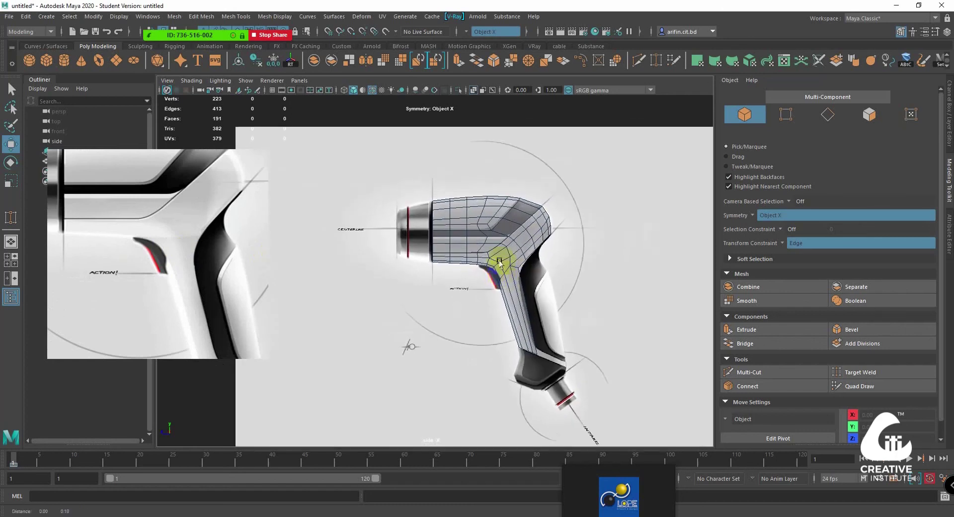
pyautogui.scroll(1, 498, 273)
pyautogui.keyDown('alt'); pyautogui.moveTo(499, 274); pyautogui.dragTo(484, 255, button='middle'); pyautogui.keyUp('alt')
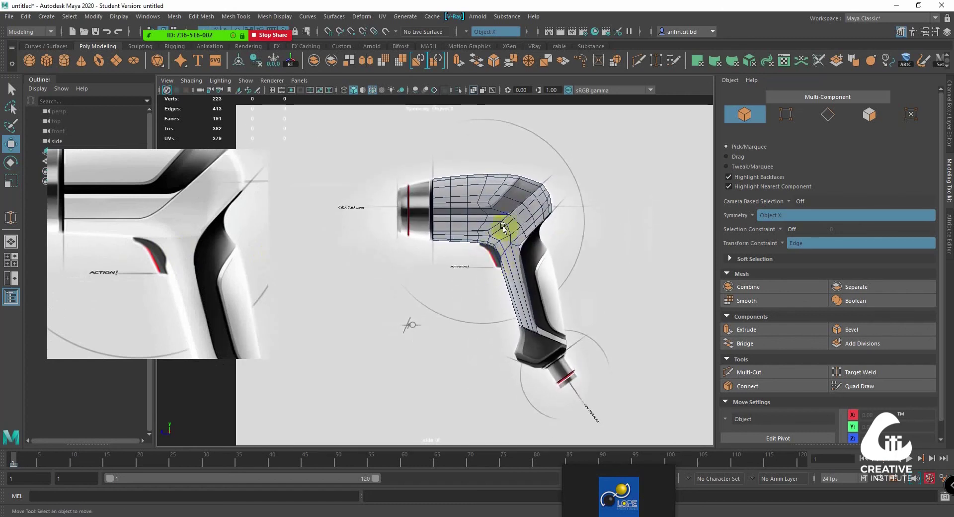
pyautogui.moveTo(504, 228); pyautogui.dragTo(515, 201, button='right')
pyautogui.click(507, 224)
# Recentre on the body and switch the mesh to Edge component mode
pyautogui.scroll(2, 529, 266)
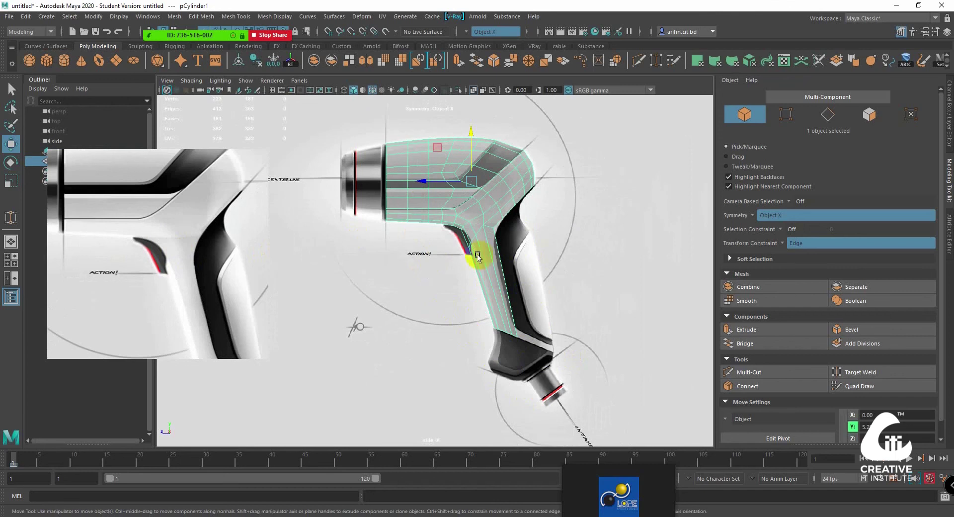
pyautogui.keyDown('alt'); pyautogui.moveTo(477, 229); pyautogui.dragTo(548, 287, button='middle'); pyautogui.keyUp('alt')
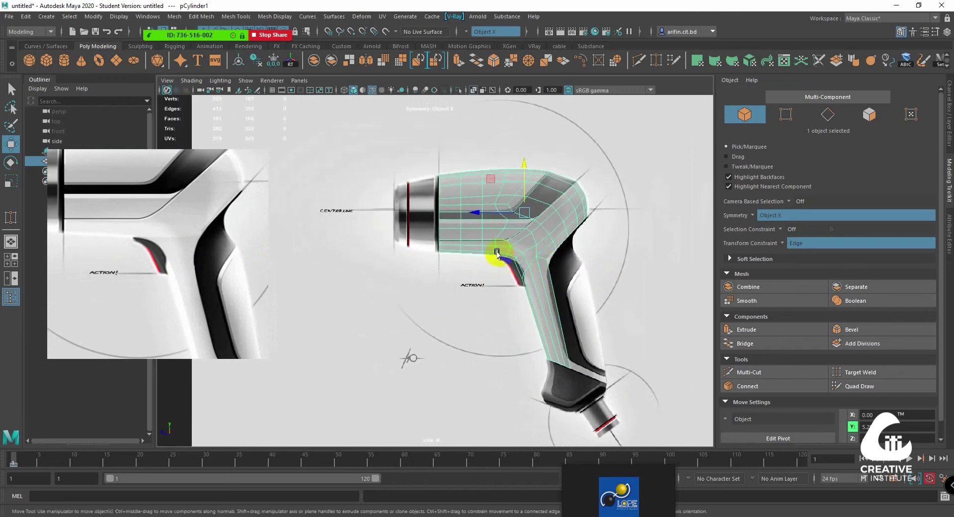
pyautogui.keyDown('alt'); pyautogui.moveTo(566, 298); pyautogui.dragTo(580, 277, button='right'); pyautogui.keyUp('alt')
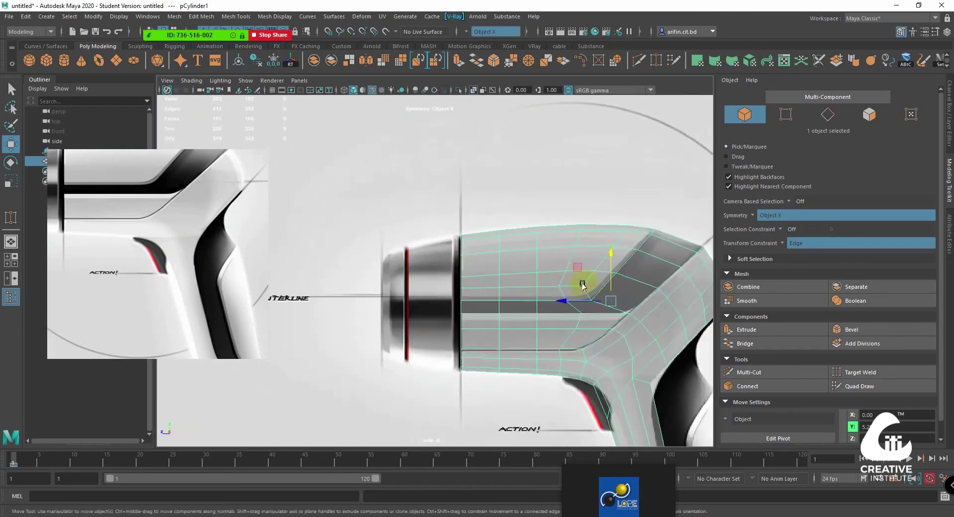
pyautogui.rightClick(465, 202)
pyautogui.click(466, 175)
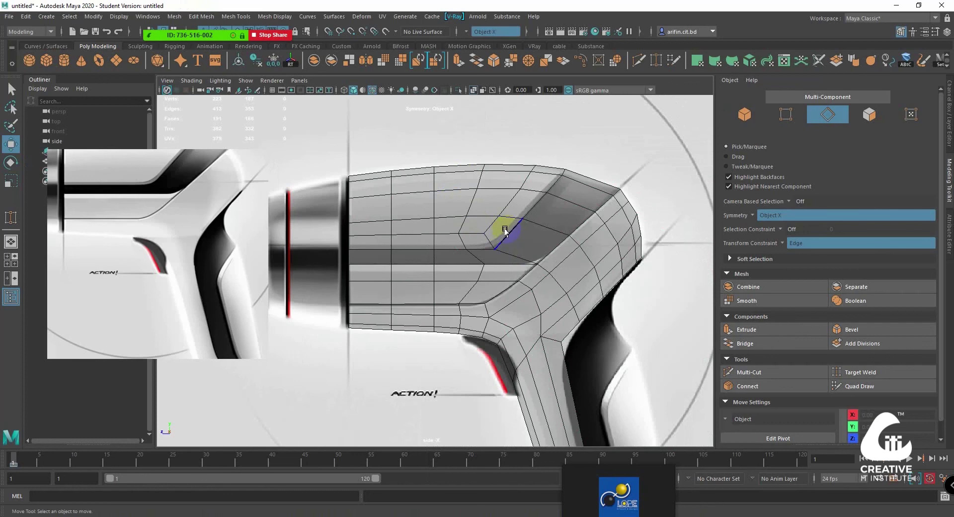
# Frame the whole body and select the edge loop along the top panel
pyautogui.keyDown('alt'); pyautogui.moveTo(502, 229); pyautogui.dragTo(517, 219, button='right'); pyautogui.keyUp('alt')
pyautogui.keyDown('alt'); pyautogui.moveTo(539, 247); pyautogui.dragTo(564, 351, button='middle'); pyautogui.keyUp('alt')
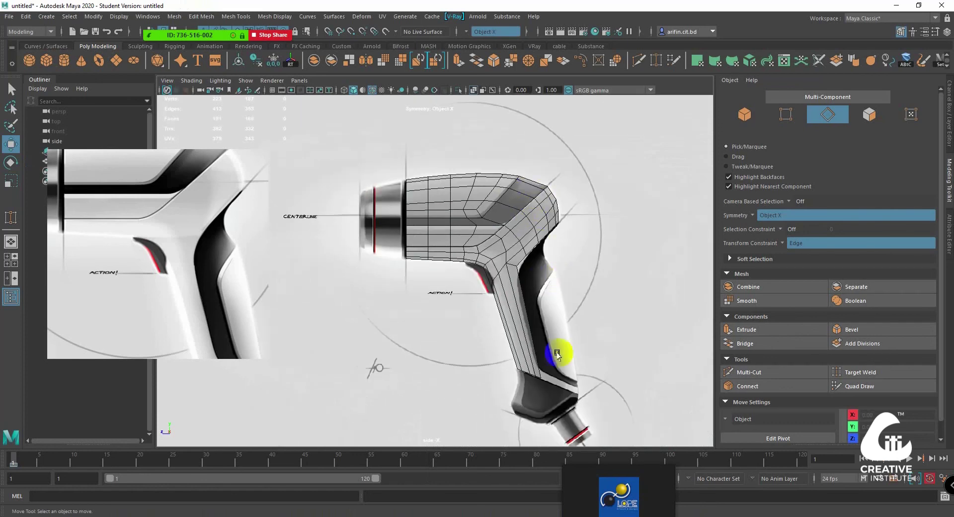
pyautogui.keyDown('alt'); pyautogui.moveTo(429, 298); pyautogui.dragTo(450, 351, button='middle'); pyautogui.keyUp('alt')
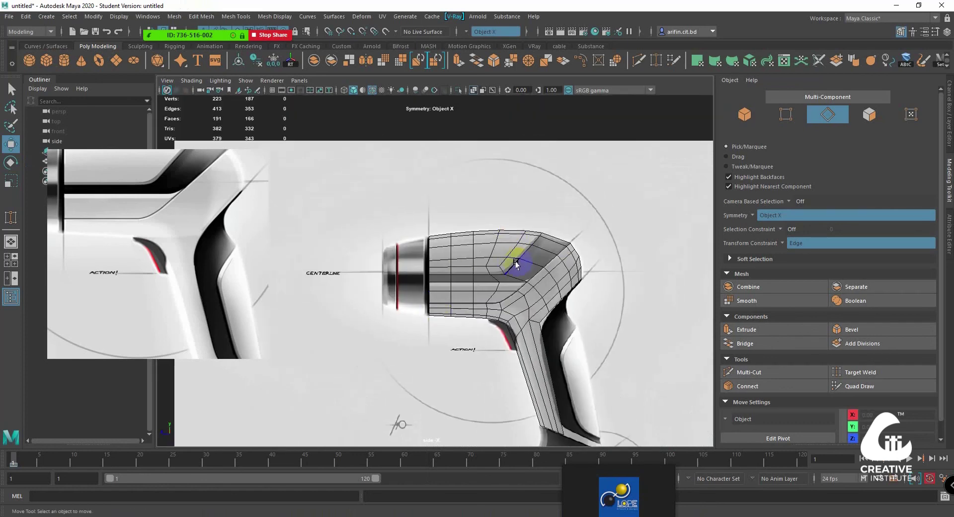
pyautogui.scroll(2, 517, 265)
pyautogui.scroll(2, 492, 262)
pyautogui.doubleClick(481, 263)
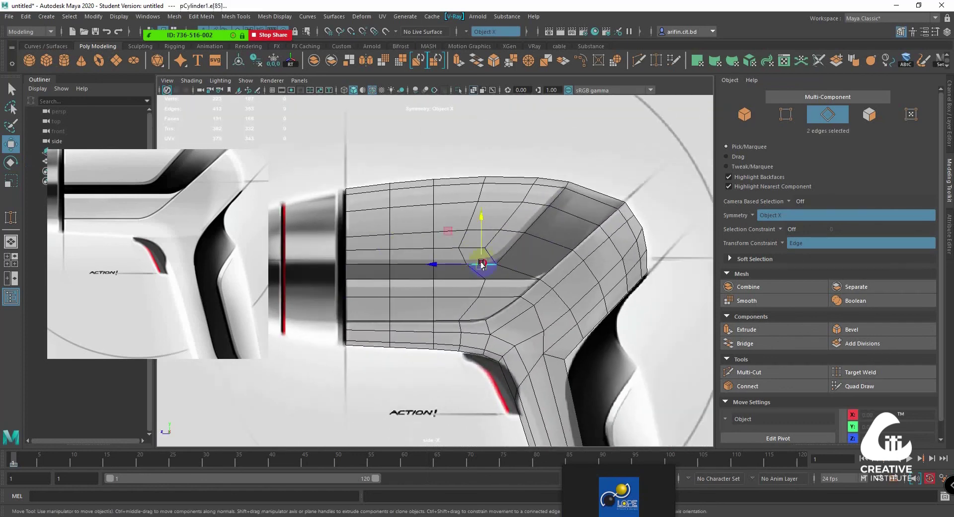
# Shift-add the remaining panel and side-band edge loops, totalling 44 edges
pyautogui.keyDown('alt'); pyautogui.moveTo(469, 333); pyautogui.dragTo(517, 284, button='middle'); pyautogui.keyUp('alt')
pyautogui.keyDown('shift'); pyautogui.doubleClick(526, 275); pyautogui.keyUp('shift')
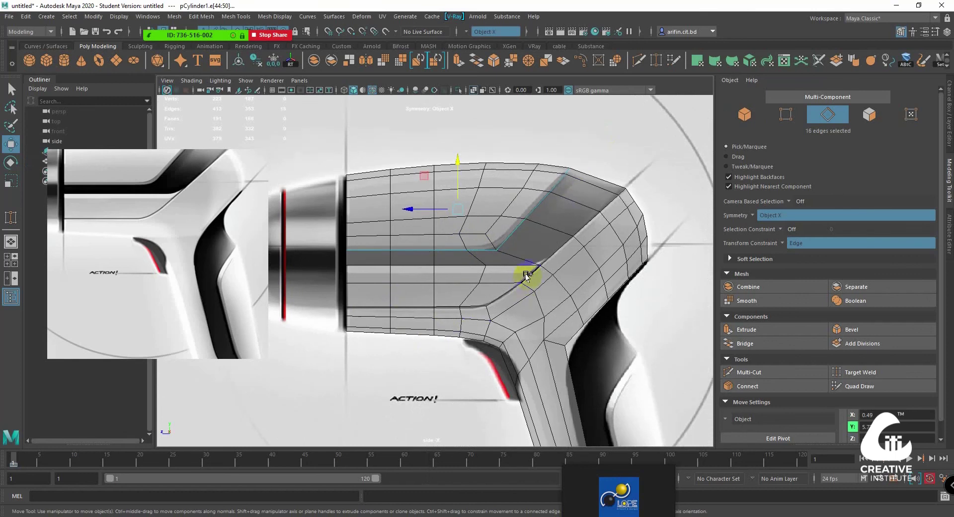
pyautogui.keyDown('shift'); pyautogui.doubleClick(560, 249); pyautogui.keyUp('shift')
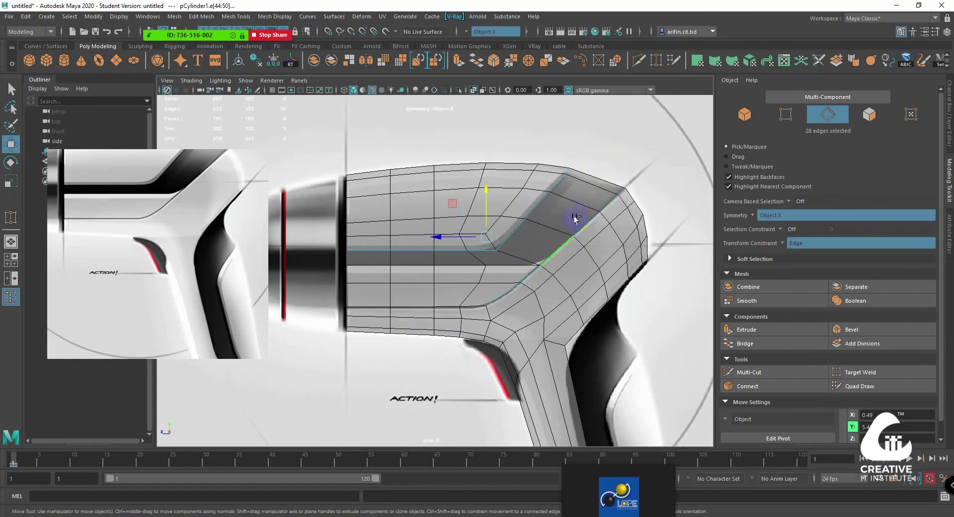
pyautogui.keyDown('shift'); pyautogui.doubleClick(467, 308); pyautogui.keyUp('shift')
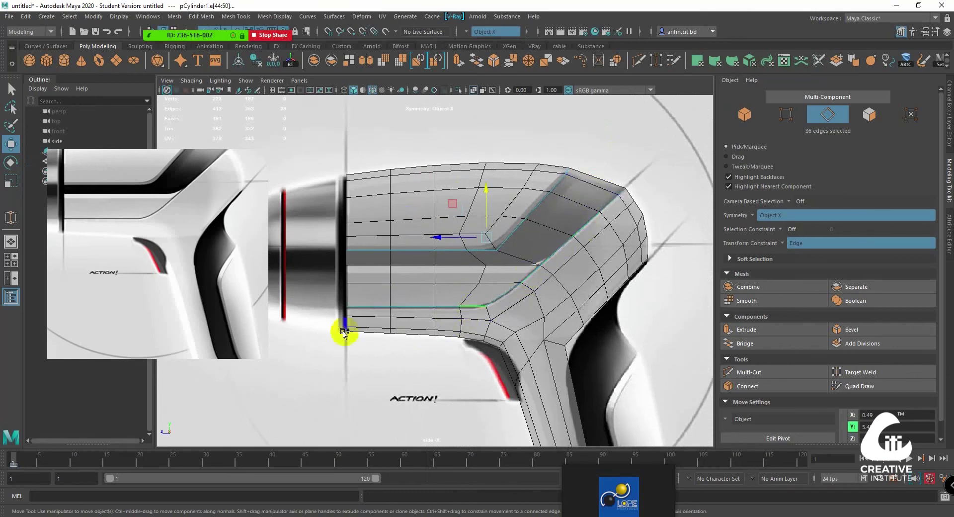
pyautogui.keyDown('alt'); pyautogui.moveTo(533, 318); pyautogui.dragTo(504, 256, button='middle'); pyautogui.keyUp('alt')
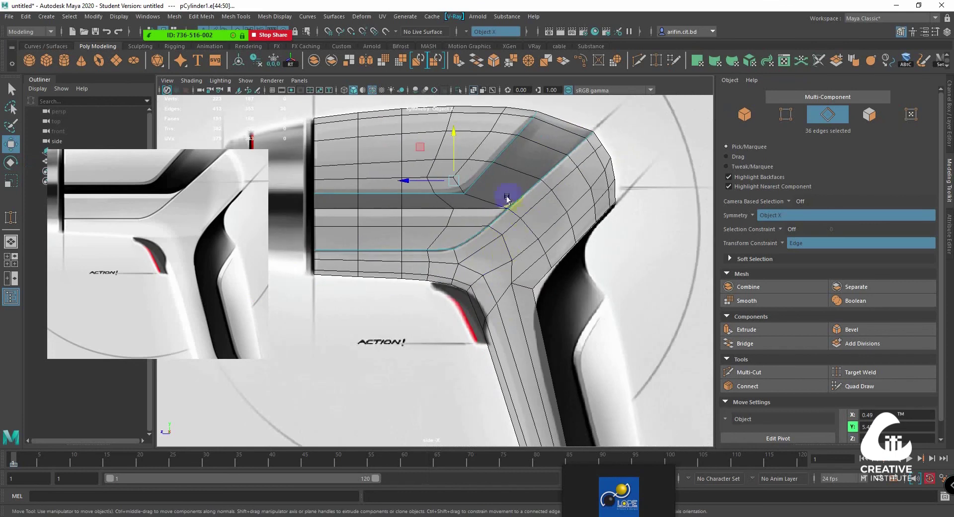
pyautogui.keyDown('alt'); pyautogui.moveTo(507, 199); pyautogui.dragTo(514, 248, button='right'); pyautogui.keyUp('alt')
pyautogui.keyDown('shift'); pyautogui.doubleClick(514, 247); pyautogui.keyUp('shift')
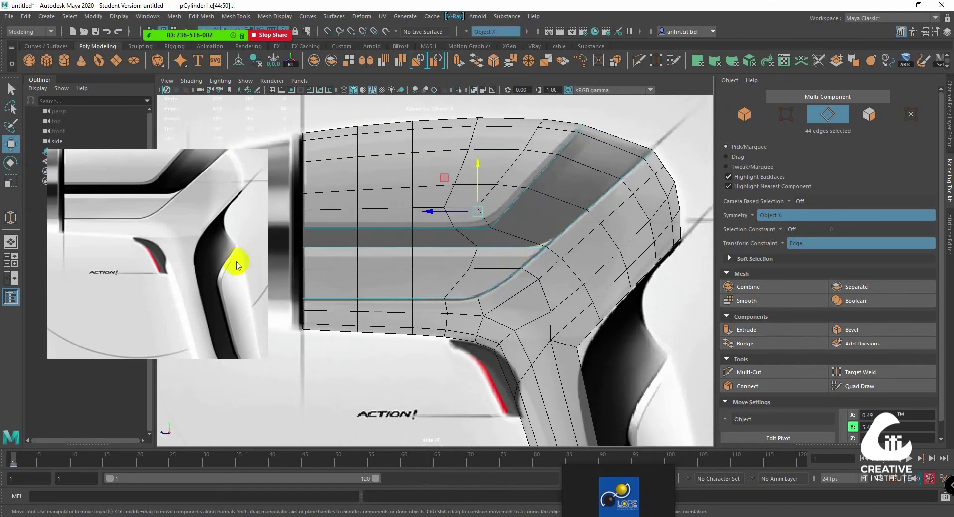
pyautogui.keyDown('alt'); pyautogui.moveTo(583, 202); pyautogui.dragTo(556, 314, button='right'); pyautogui.keyUp('alt')
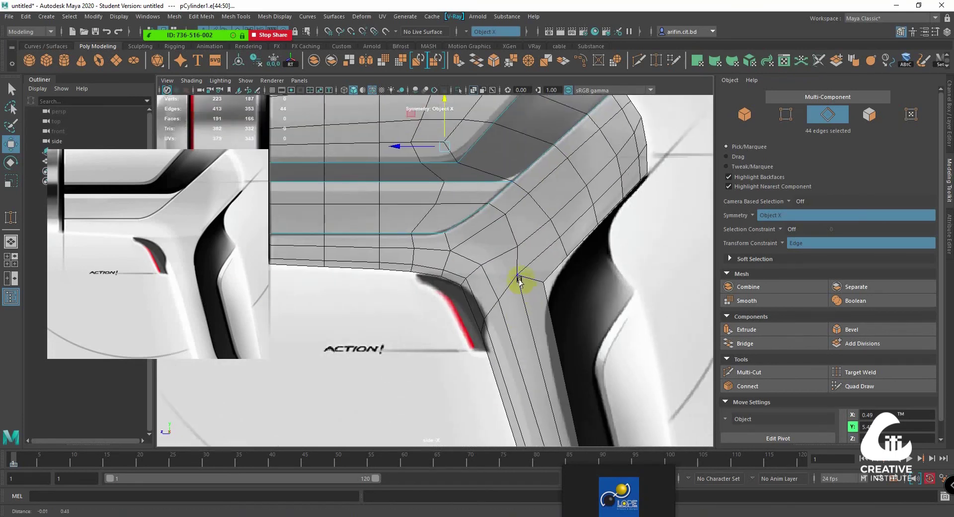
pyautogui.keyDown('alt'); pyautogui.moveTo(557, 315); pyautogui.dragTo(610, 197, button='middle'); pyautogui.keyUp('alt')
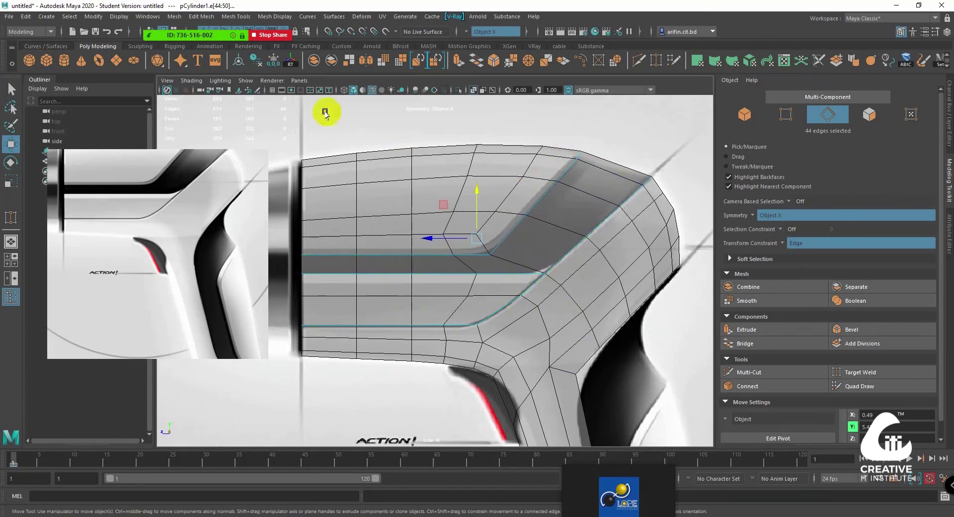
# Detach the mesh along the selected edges with Edit Mesh > Detach
pyautogui.moveTo(199, 15)
pyautogui.click(414, 14)
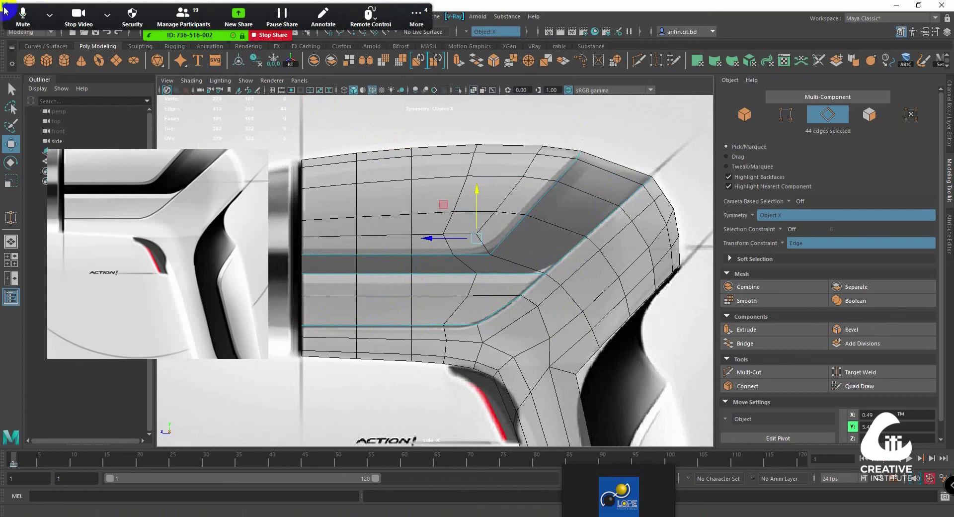
pyautogui.moveTo(7, 7); pyautogui.dragTo(258, 496)
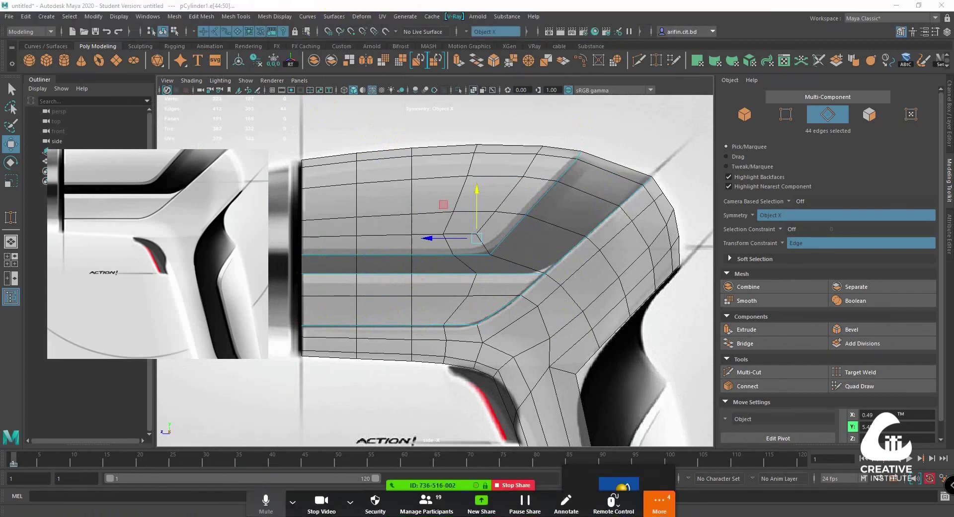
pyautogui.click(359, 502)
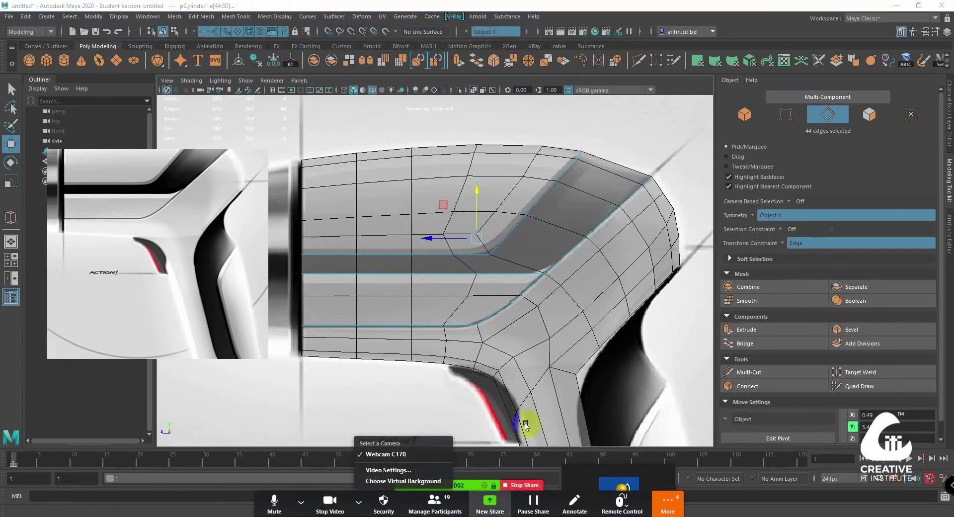
pyautogui.click(201, 16)
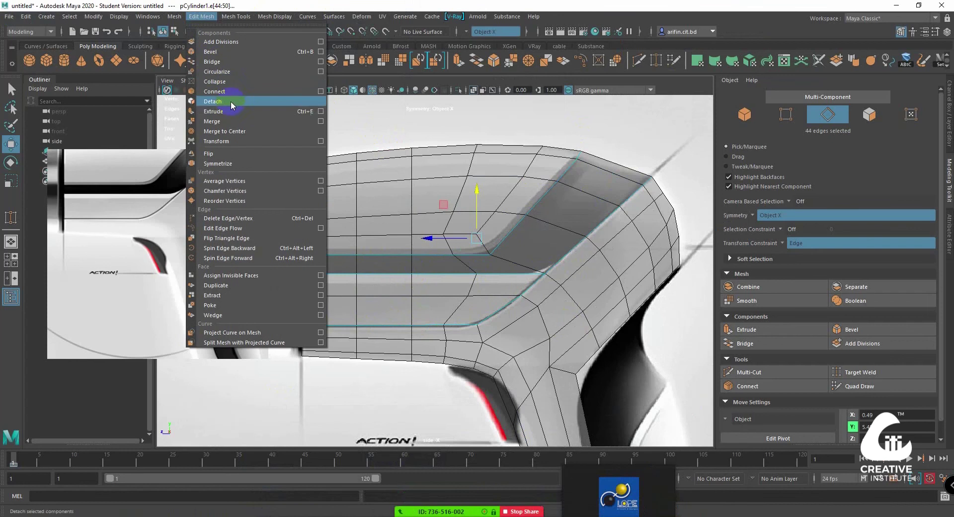
pyautogui.click(232, 101)
# Select the whole mesh and split it into panel pieces with Mesh > Separate
pyautogui.moveTo(492, 180); pyautogui.dragTo(481, 172, button='right')
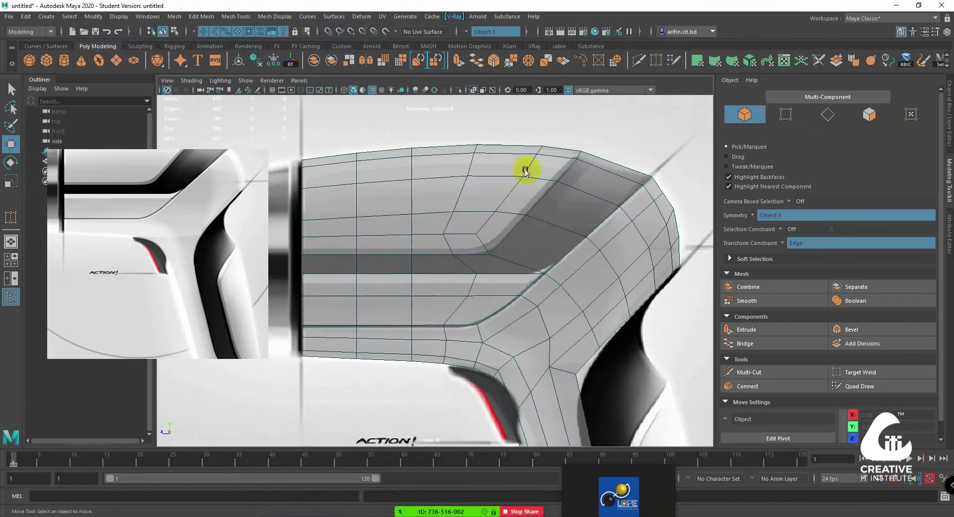
pyautogui.scroll(-5, 449, 268)
pyautogui.scroll(2, 425, 259)
pyautogui.click(449, 234)
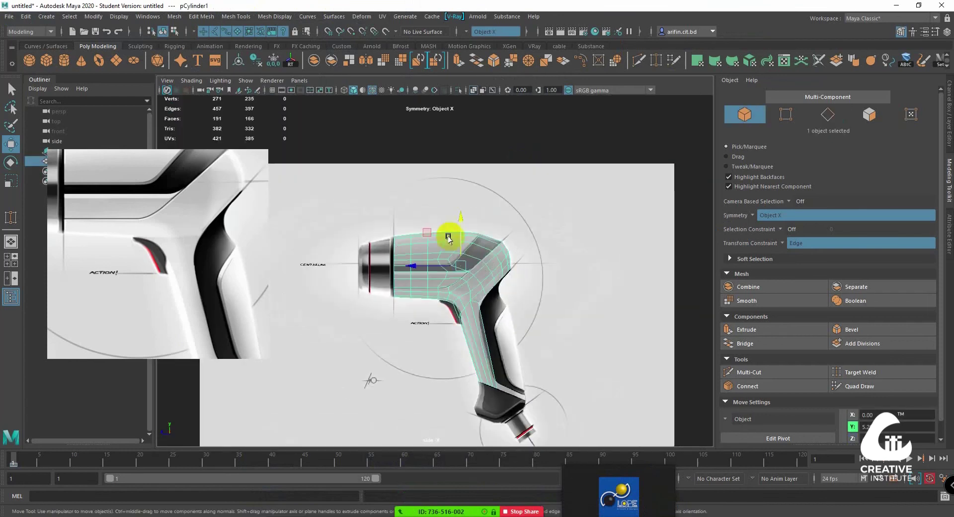
pyautogui.click(331, 64)
# Select the upper body piece and inspect it from the perspective view
pyautogui.click(637, 140)
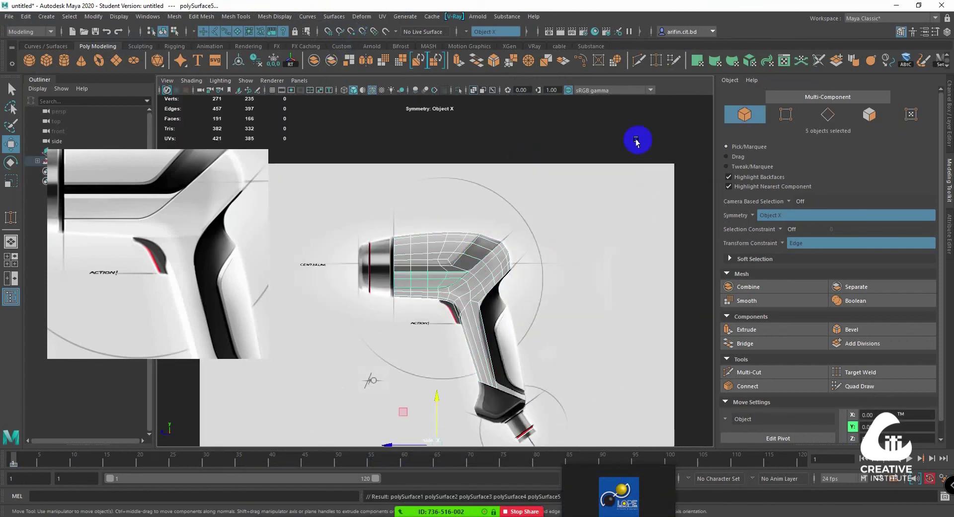
pyautogui.scroll(1, 419, 261)
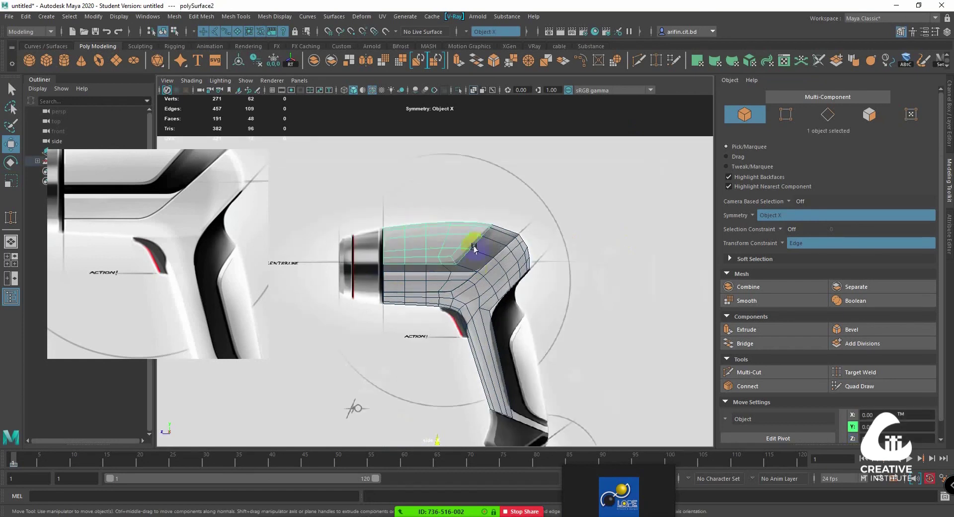
pyautogui.scroll(1, 477, 248)
pyautogui.click(542, 238)
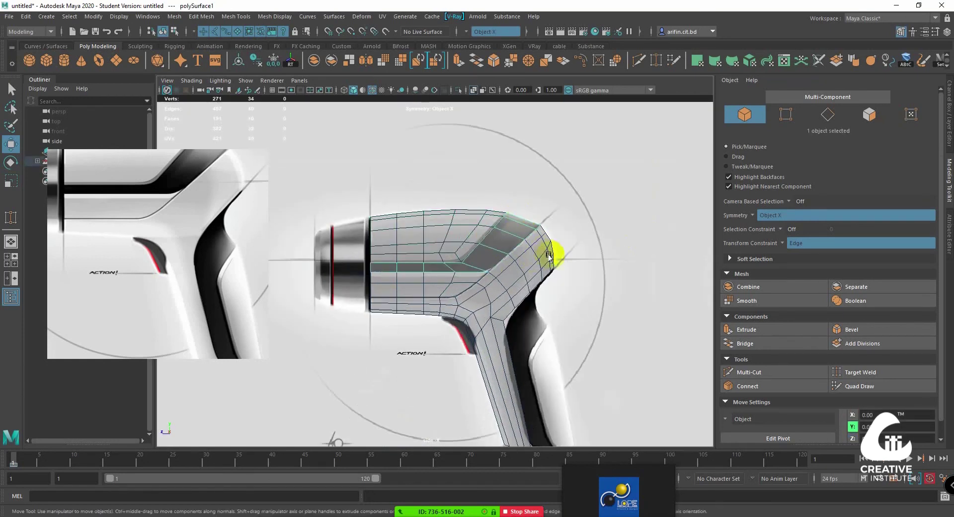
pyautogui.scroll(1, 445, 239)
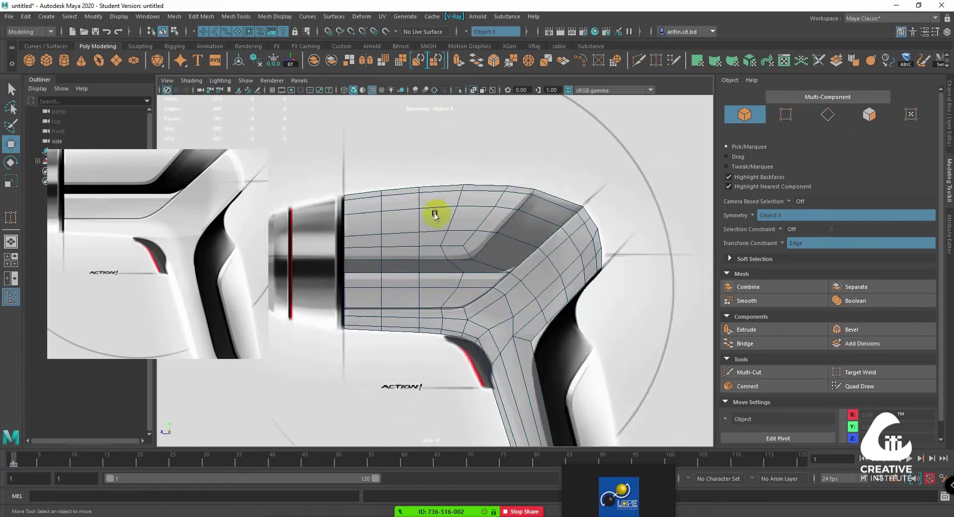
pyautogui.click(423, 196)
pyautogui.press('space')
pyautogui.press('space')
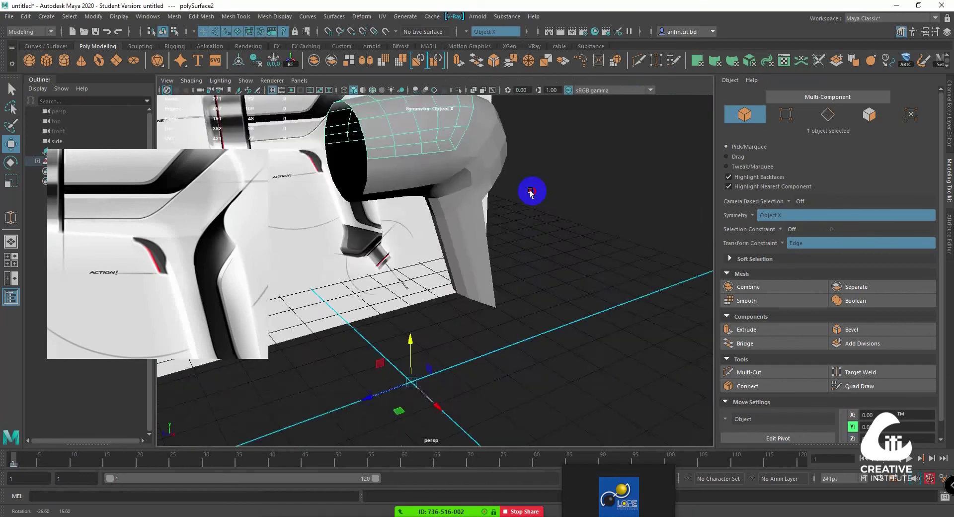
pyautogui.moveTo(531, 192)
pyautogui.keyDown('alt'); pyautogui.mouseDown()
pyautogui.moveTo(297, 281)
pyautogui.moveTo(341, 245)
pyautogui.moveTo(472, 260)
pyautogui.moveTo(464, 300)
pyautogui.moveTo(371, 277)
pyautogui.moveTo(390, 228)
pyautogui.mouseUp(); pyautogui.keyUp('alt')
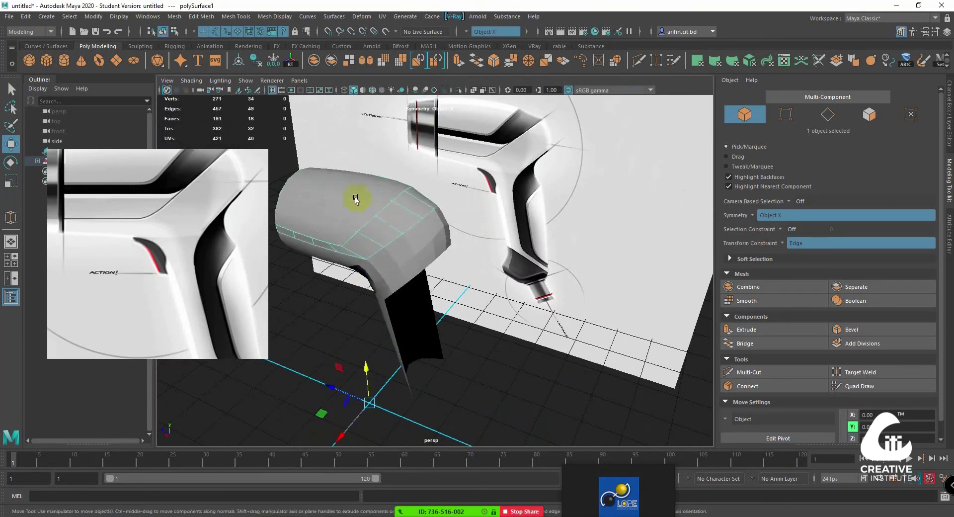
pyautogui.press('space')
pyautogui.press('space')
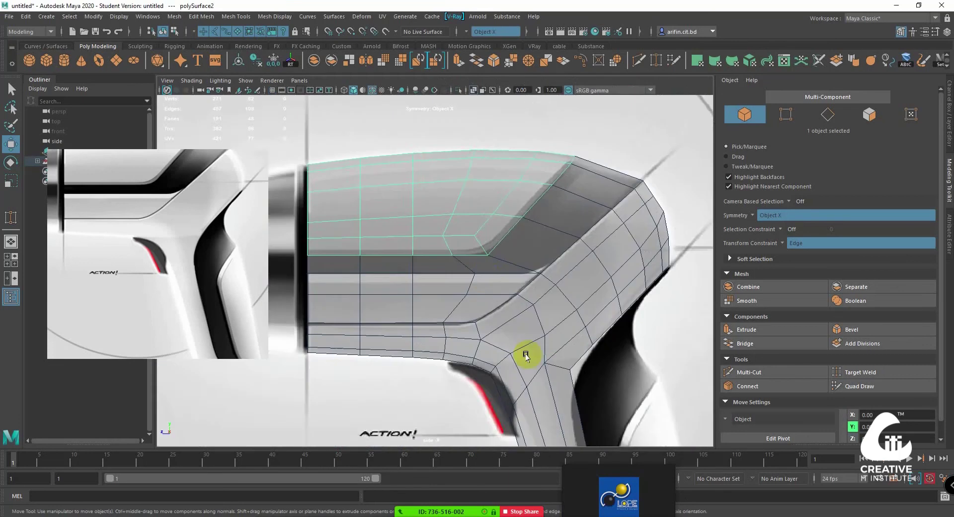
pyautogui.scroll(2, 497, 338)
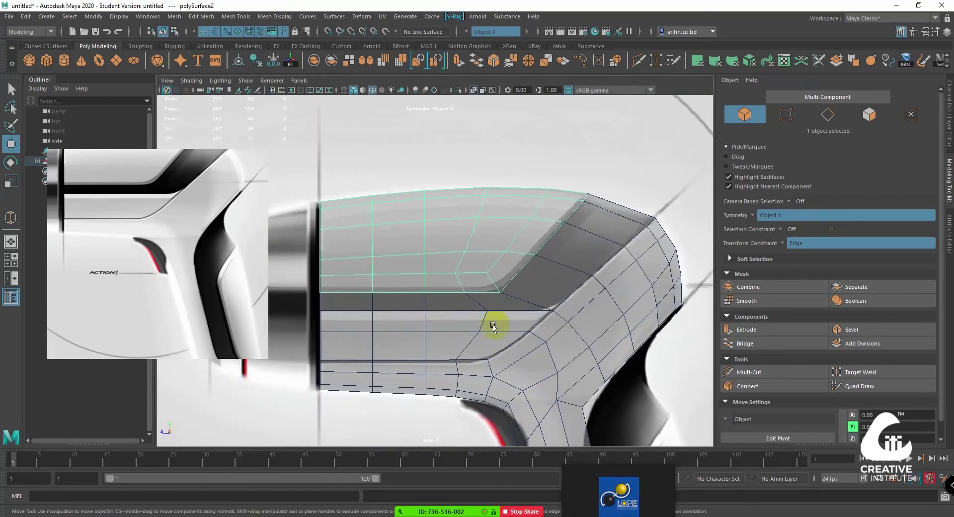
# Preview the upper body piece with smooth display (3)
pyautogui.press('3')
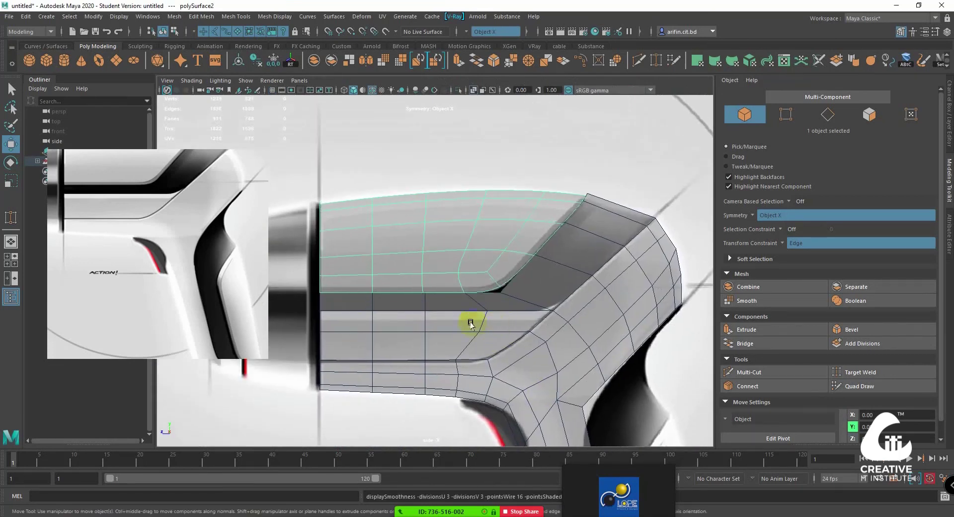
pyautogui.scroll(1, 473, 231)
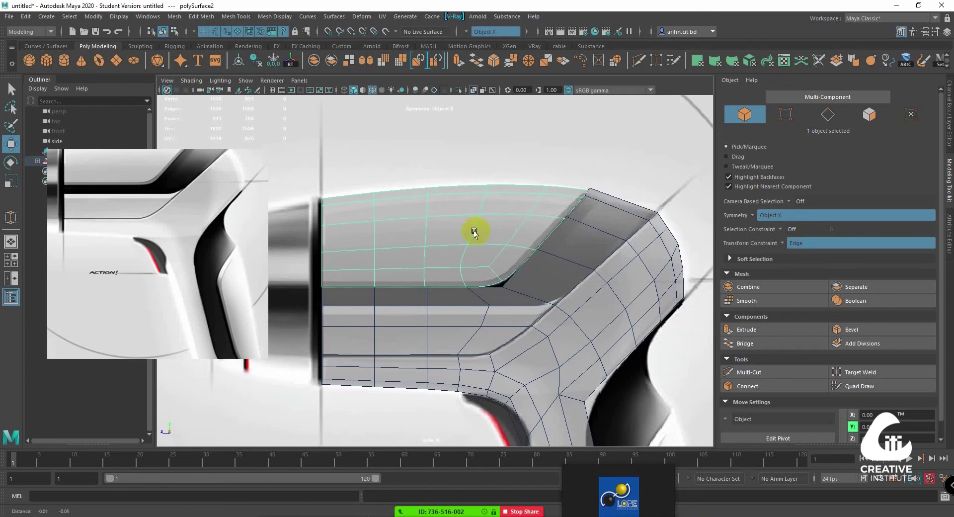
pyautogui.scroll(1, 571, 258)
pyautogui.scroll(1, 537, 258)
pyautogui.scroll(1, 467, 173)
pyautogui.scroll(-1, 545, 171)
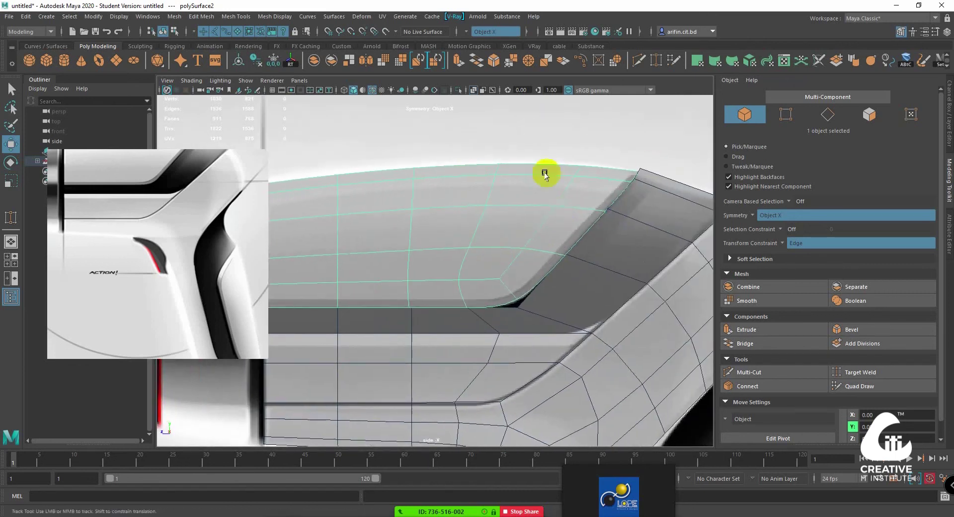
pyautogui.scroll(-5, 580, 262)
# Select the five separated surfaces under pCylinder1 and delete their history
pyautogui.keyDown('shift'); pyautogui.click(472, 261); pyautogui.keyUp('shift')
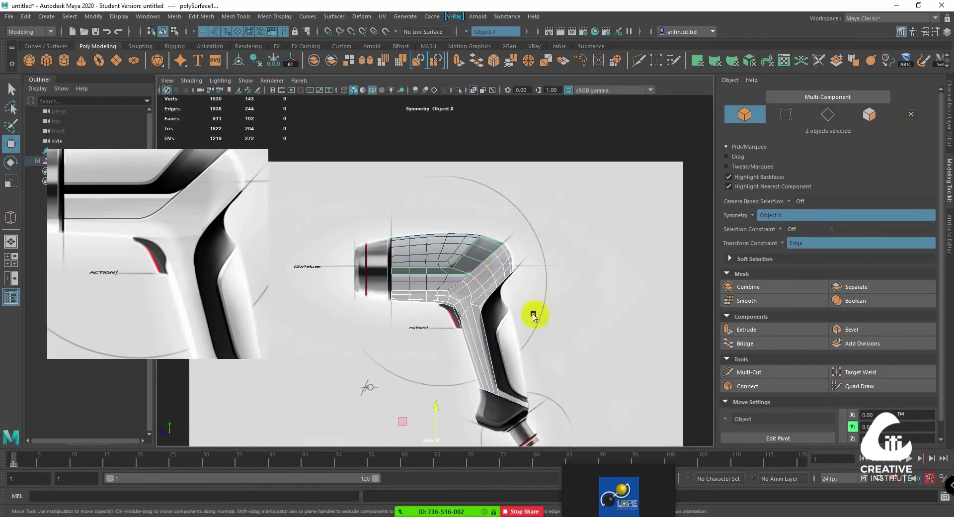
pyautogui.click(38, 161)
pyautogui.keyDown('shift'); pyautogui.moveTo(496, 267); pyautogui.dragTo(453, 251); pyautogui.keyUp('shift')
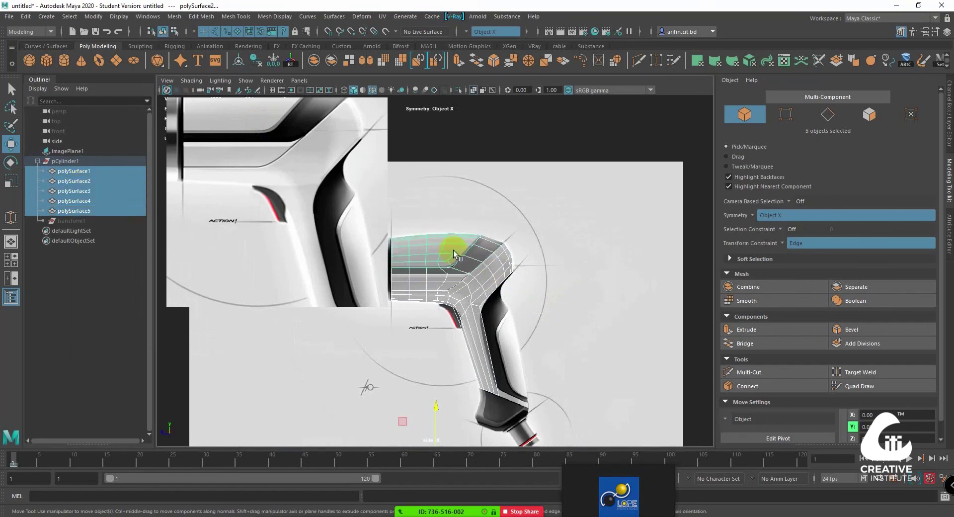
pyautogui.click(256, 60)
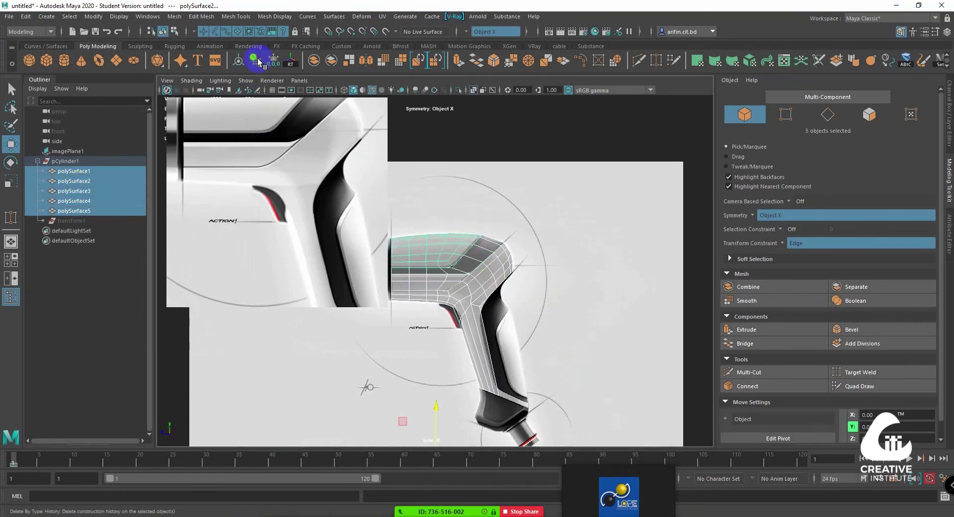
# Move the surfaces out of pCylinder1 and delete the empty group
pyautogui.moveTo(102, 173); pyautogui.dragTo(107, 165)
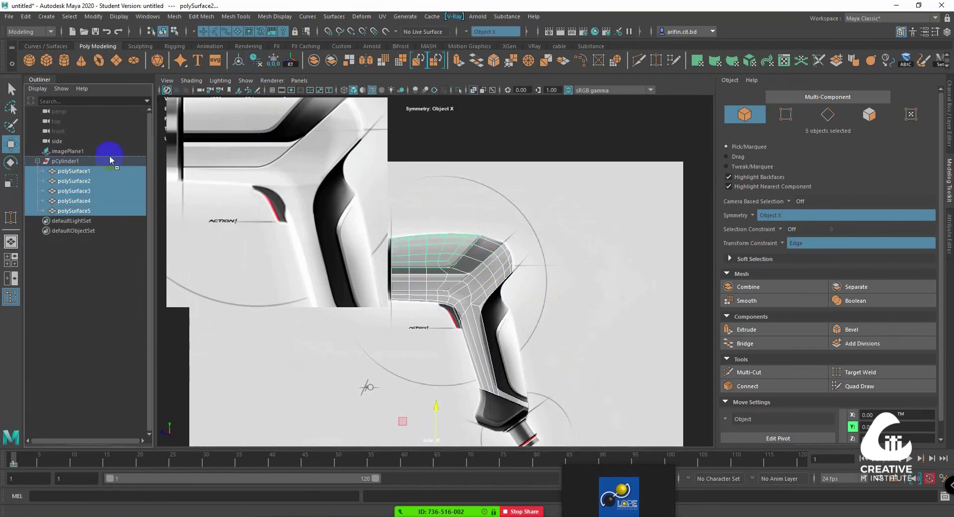
pyautogui.click(75, 214)
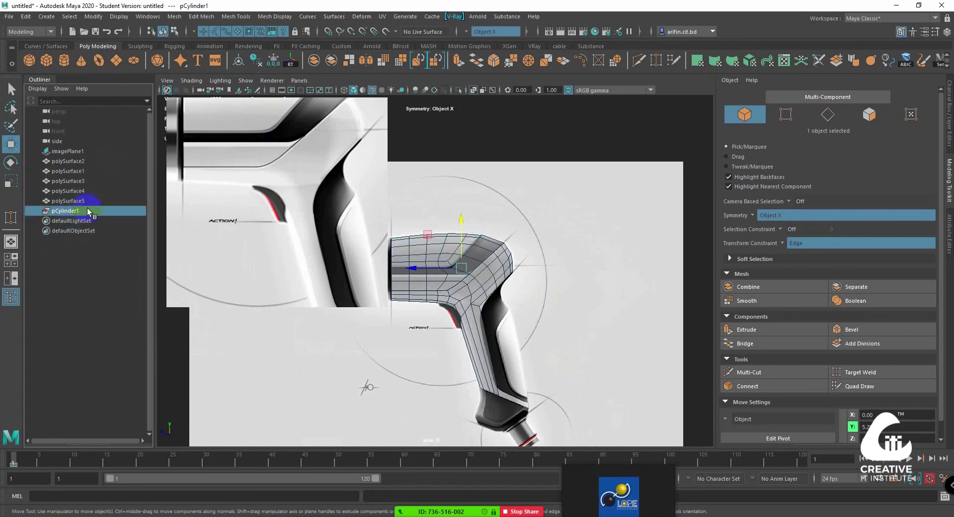
pyautogui.press('Delete')
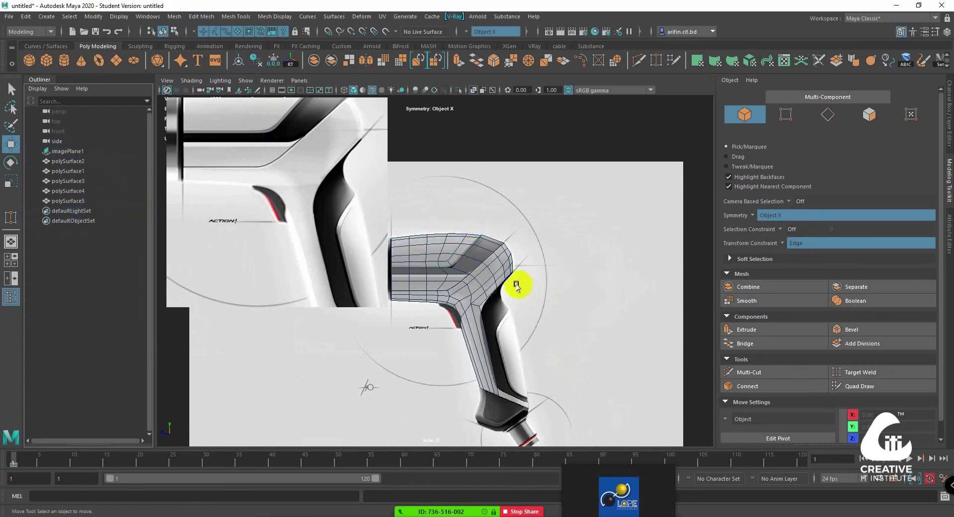
# Select all five polySurfaces, then deselect polySurface2, leaving four selected
pyautogui.scroll(2, 516, 285)
pyautogui.scroll(2, 547, 258)
pyautogui.scroll(2, 557, 268)
pyautogui.scroll(2, 517, 245)
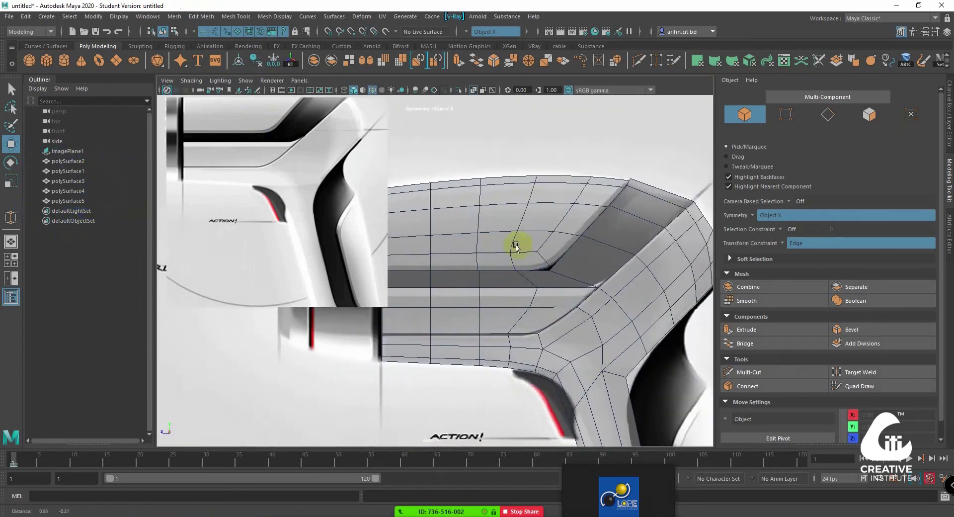
pyautogui.click(68, 161)
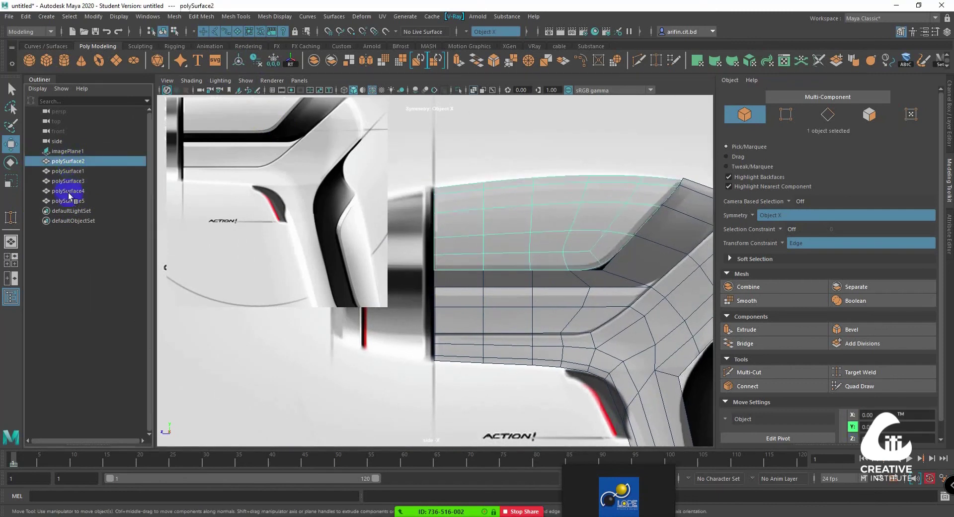
pyautogui.keyDown('shift'); pyautogui.click(70, 200); pyautogui.keyUp('shift')
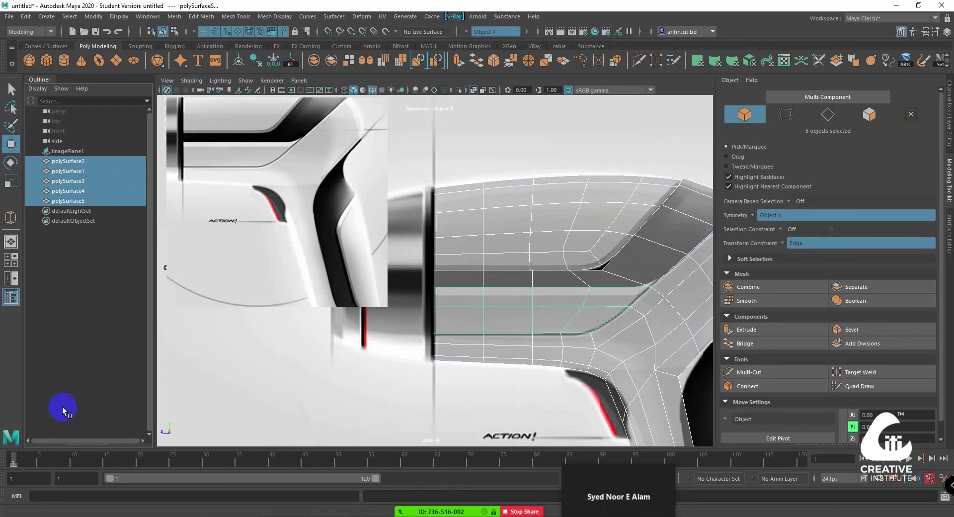
pyautogui.keyDown('alt'); pyautogui.moveTo(599, 342); pyautogui.dragTo(500, 389, button='middle'); pyautogui.keyUp('alt')
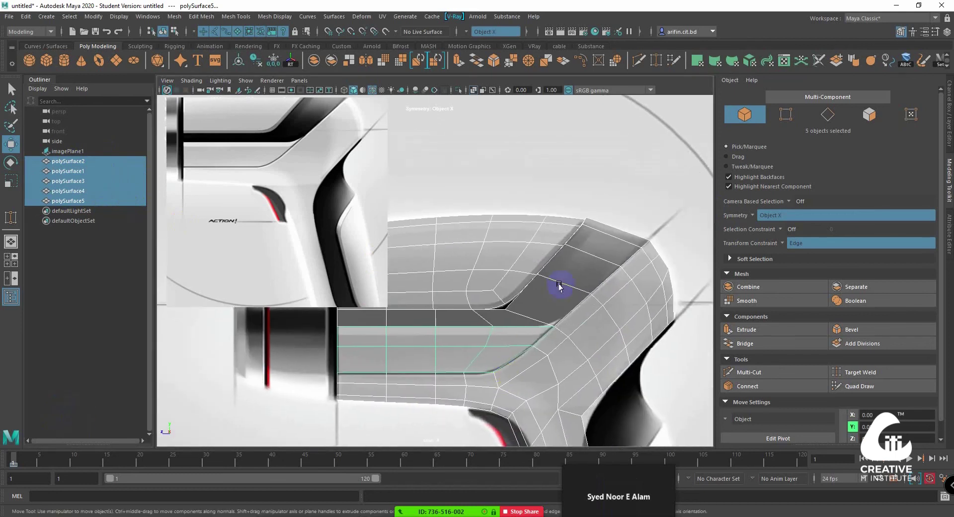
pyautogui.moveTo(611, 225)
pyautogui.keyDown('alt'); pyautogui.mouseDown(button='middle')
pyautogui.moveTo(612, 290)
pyautogui.moveTo(543, 221)
pyautogui.mouseUp(button='middle'); pyautogui.keyUp('alt')
pyautogui.moveTo(551, 207); pyautogui.dragTo(552, 209)
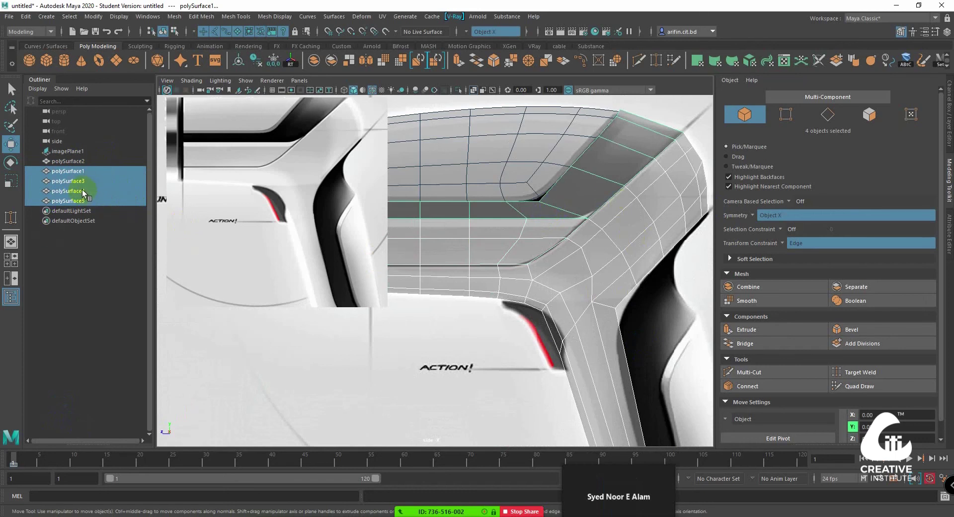
# Hide the four other panels with Ctrl+H and select polySurface2, the top panel
pyautogui.hotkey('ctrl', 'h')
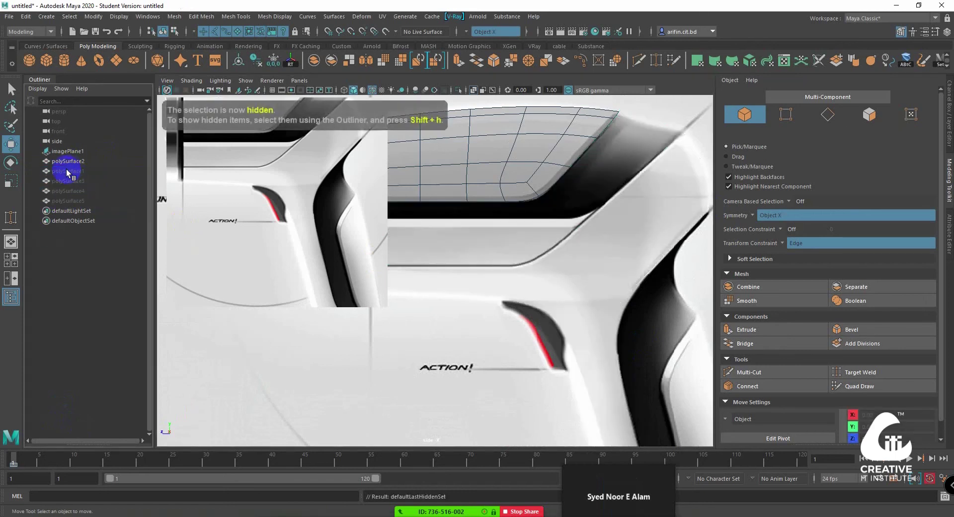
pyautogui.keyDown('alt'); pyautogui.moveTo(604, 183); pyautogui.dragTo(580, 211, button='middle'); pyautogui.keyUp('alt')
pyautogui.moveTo(580, 210)
pyautogui.keyDown('alt'); pyautogui.mouseDown(button='right')
pyautogui.moveTo(639, 181)
pyautogui.moveTo(645, 198)
pyautogui.moveTo(570, 266)
pyautogui.mouseUp(button='right'); pyautogui.keyUp('alt')
pyautogui.keyDown('alt'); pyautogui.moveTo(570, 266); pyautogui.dragTo(528, 340, button='middle'); pyautogui.keyUp('alt')
pyautogui.moveTo(528, 341)
pyautogui.keyDown('alt'); pyautogui.mouseDown(button='right')
pyautogui.moveTo(535, 305)
pyautogui.moveTo(559, 301)
pyautogui.mouseUp(button='right'); pyautogui.keyUp('alt')
pyautogui.moveTo(558, 301)
pyautogui.keyDown('alt'); pyautogui.mouseDown(button='middle')
pyautogui.moveTo(550, 296)
pyautogui.moveTo(607, 267)
pyautogui.mouseUp(button='middle'); pyautogui.keyUp('alt')
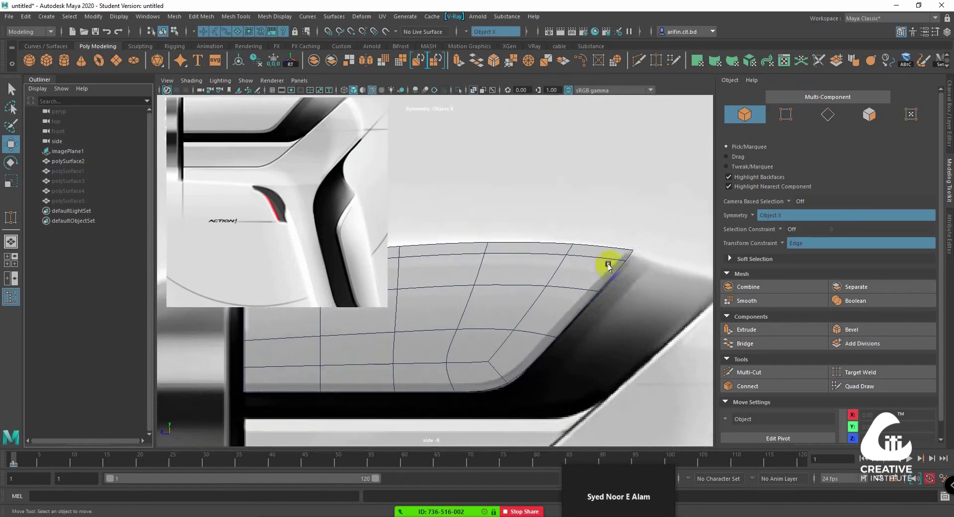
pyautogui.click(602, 246)
# Inspect the top panel's unsmoothed cage in perspective, then maximize the side view
pyautogui.press('1')
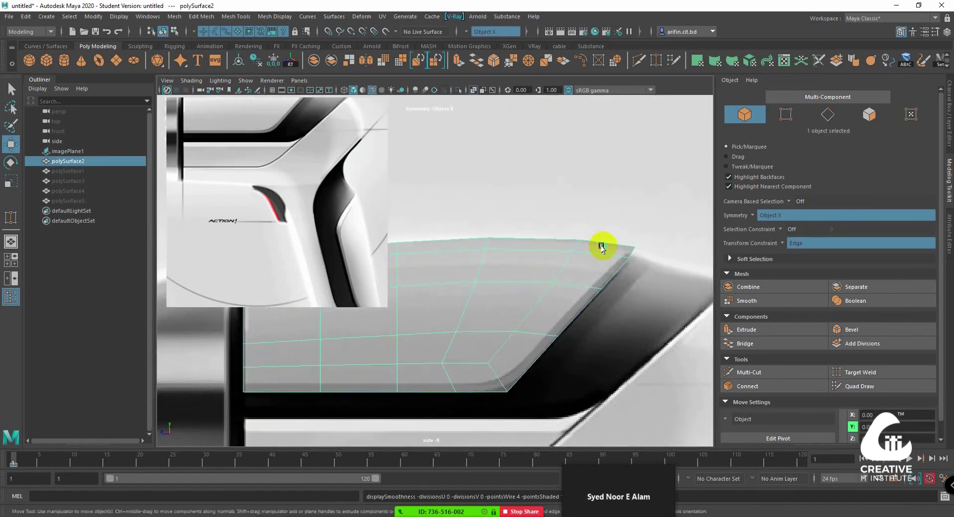
pyautogui.moveTo(601, 246); pyautogui.dragTo(641, 250, button='right')
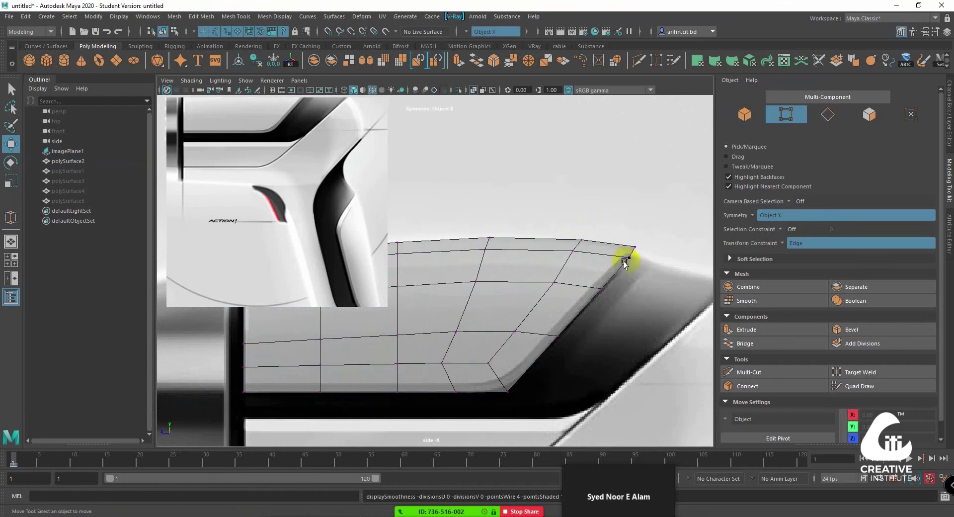
pyautogui.press('space')
pyautogui.press('space')
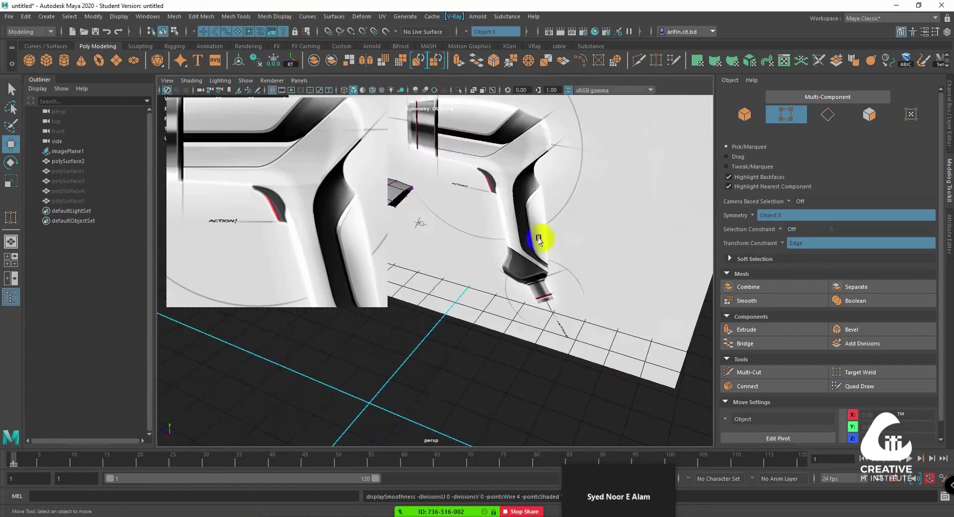
pyautogui.moveTo(530, 308)
pyautogui.keyDown('alt'); pyautogui.mouseDown()
pyautogui.moveTo(585, 323)
pyautogui.moveTo(581, 355)
pyautogui.moveTo(645, 364)
pyautogui.moveTo(535, 364)
pyautogui.moveTo(605, 373)
pyautogui.moveTo(550, 363)
pyautogui.moveTo(512, 332)
pyautogui.moveTo(554, 304)
pyautogui.moveTo(479, 337)
pyautogui.moveTo(507, 330)
pyautogui.moveTo(464, 319)
pyautogui.moveTo(457, 349)
pyautogui.mouseUp(); pyautogui.keyUp('alt')
pyautogui.moveTo(392, 379)
pyautogui.keyDown('alt'); pyautogui.mouseDown()
pyautogui.moveTo(390, 425)
pyautogui.moveTo(505, 357)
pyautogui.moveTo(505, 304)
pyautogui.moveTo(575, 267)
pyautogui.moveTo(565, 373)
pyautogui.mouseUp(); pyautogui.keyUp('alt')
pyautogui.moveTo(505, 253); pyautogui.dragTo(516, 281, button='right')
pyautogui.click(571, 314)
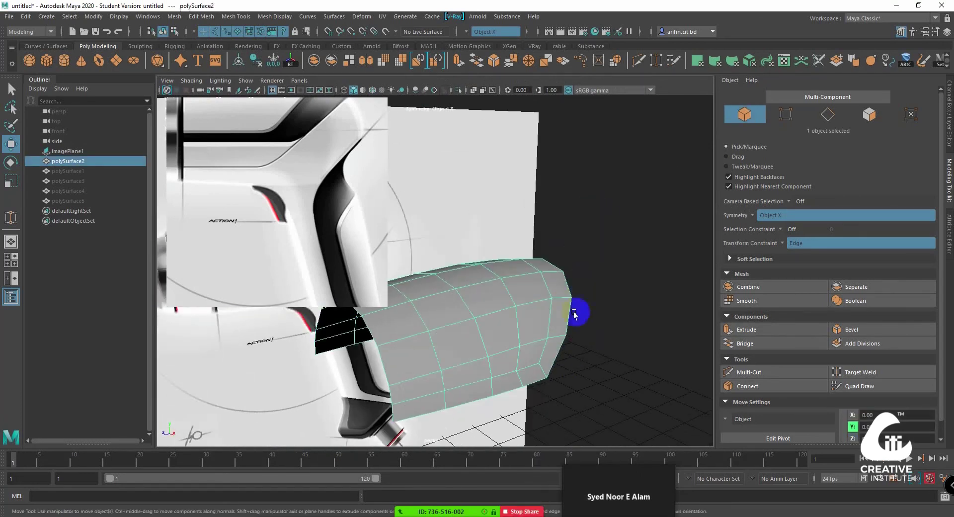
pyautogui.press('space')
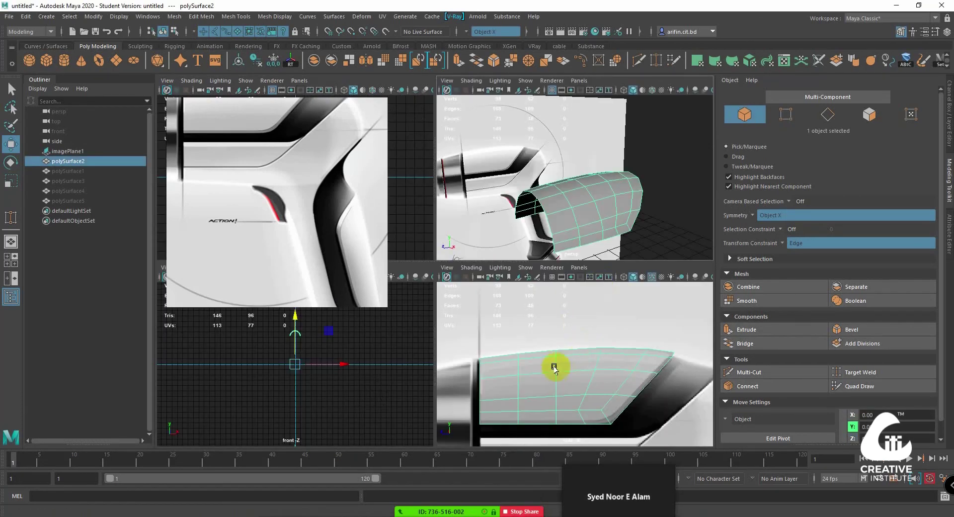
pyautogui.press('space')
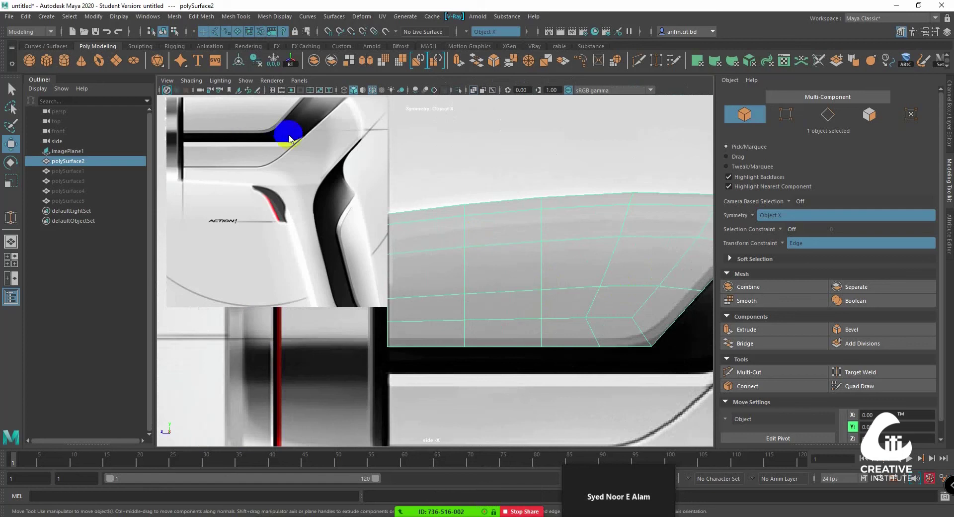
# In vertex mode, nudge the top panel's symmetric pair of front corner vertices
pyautogui.moveTo(457, 219)
pyautogui.keyDown('alt'); pyautogui.mouseDown(button='middle')
pyautogui.moveTo(462, 244)
pyautogui.moveTo(497, 266)
pyautogui.moveTo(624, 242)
pyautogui.mouseUp(button='middle'); pyautogui.keyUp('alt')
pyautogui.moveTo(622, 228); pyautogui.dragTo(577, 222, button='right')
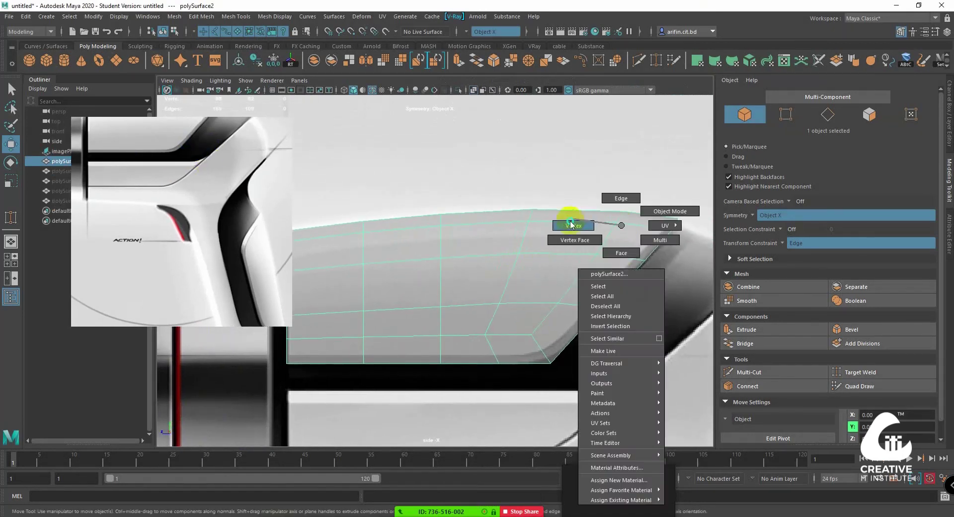
pyautogui.click(616, 223)
pyautogui.moveTo(588, 222); pyautogui.dragTo(593, 226)
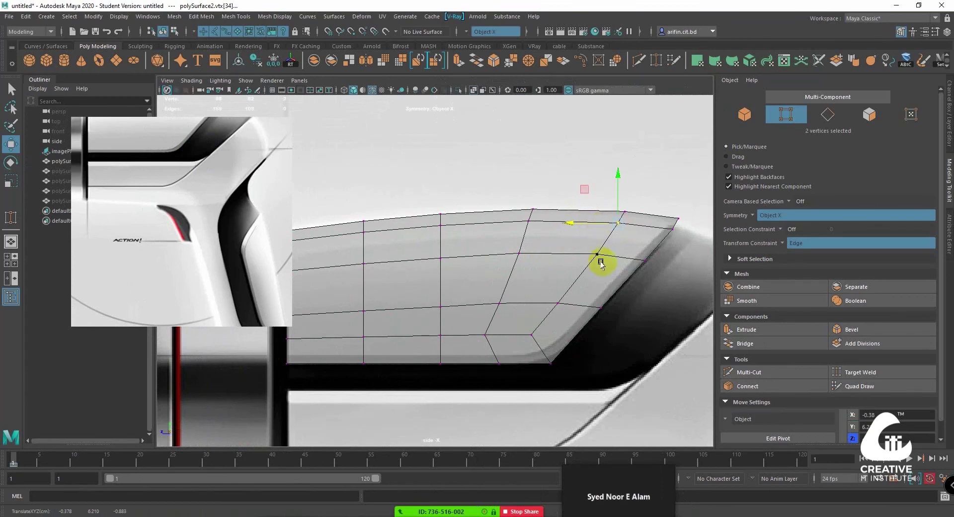
pyautogui.keyDown('alt'); pyautogui.moveTo(625, 265); pyautogui.dragTo(603, 255, button='middle'); pyautogui.keyUp('alt')
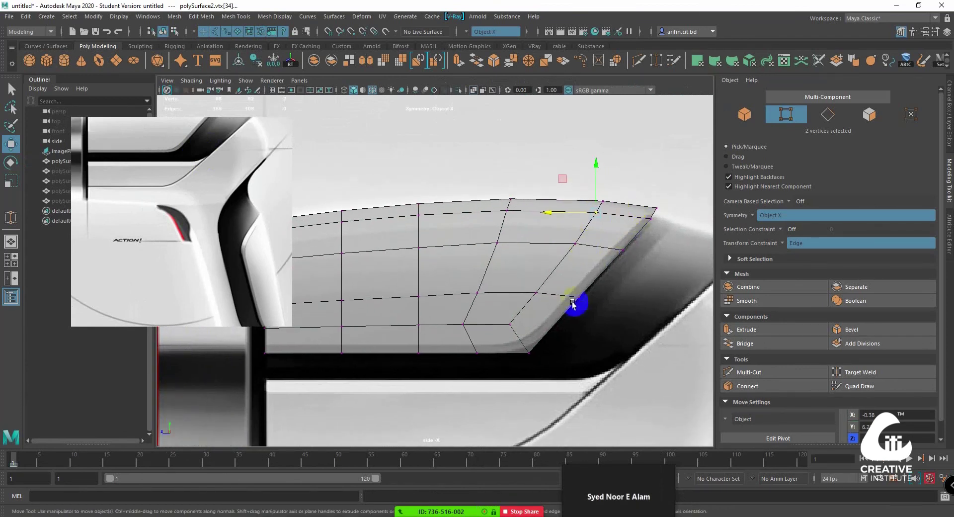
pyautogui.keyDown('alt'); pyautogui.moveTo(537, 352); pyautogui.dragTo(565, 324, button='middle'); pyautogui.keyUp('alt')
# Check the corner adjustment in smooth preview, then return to the cage and object mode
pyautogui.press('3')
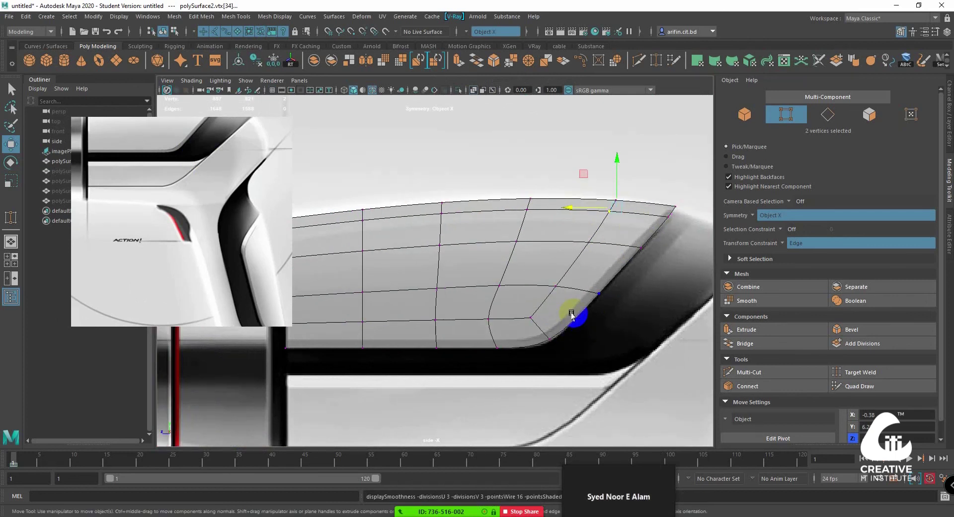
pyautogui.keyDown('alt'); pyautogui.moveTo(584, 295); pyautogui.dragTo(505, 218, button='middle'); pyautogui.keyUp('alt')
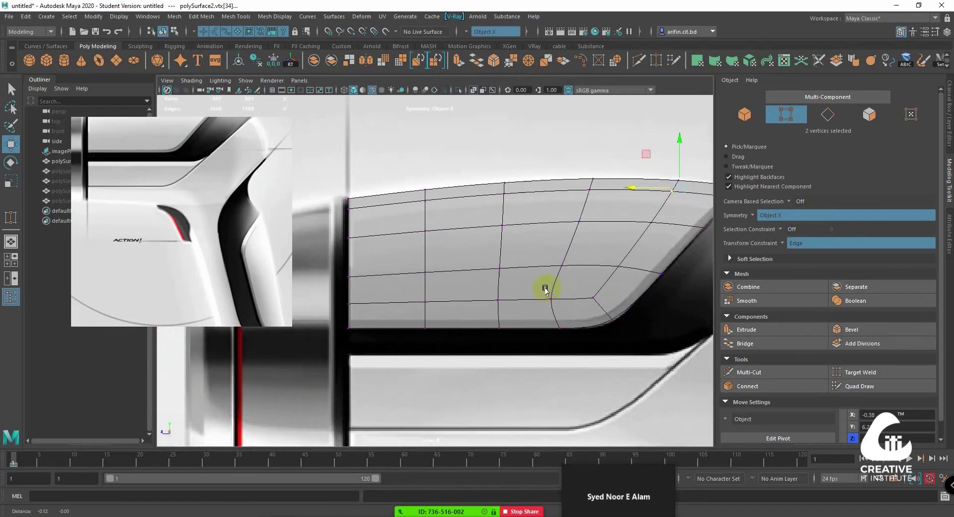
pyautogui.press('1')
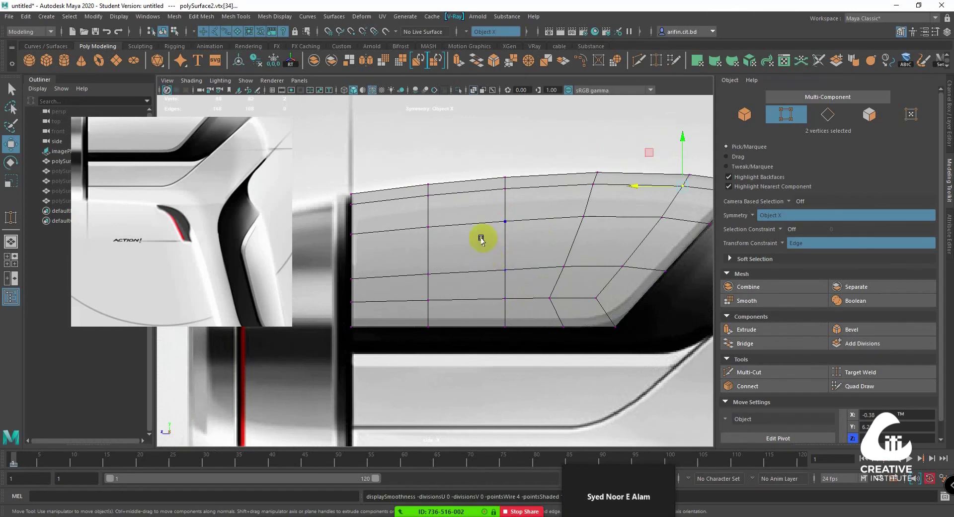
pyautogui.moveTo(460, 250); pyautogui.dragTo(493, 227, button='right')
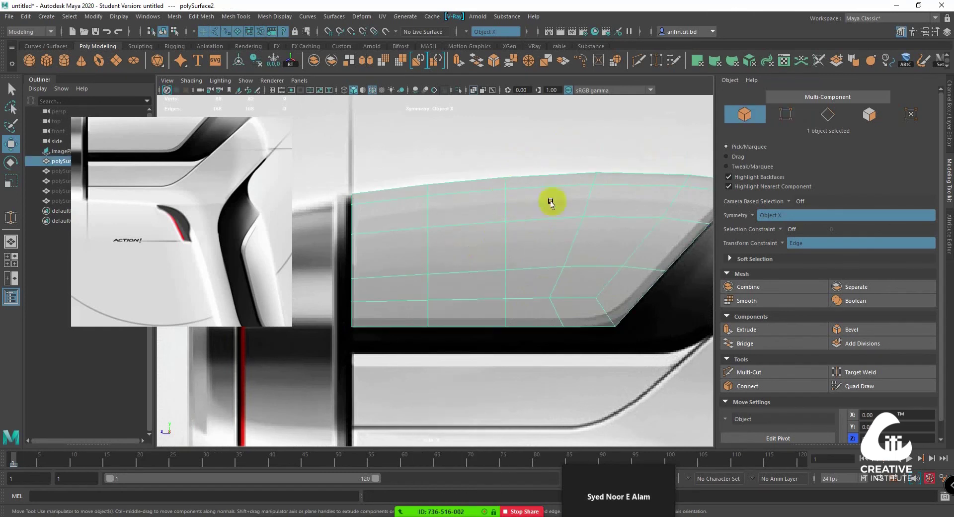
# Start a Multi-Cut edge loop from the panel's left lower edge
pyautogui.keyDown('alt'); pyautogui.moveTo(550, 198); pyautogui.dragTo(532, 170, button='middle'); pyautogui.keyUp('alt')
pyautogui.click(637, 61)
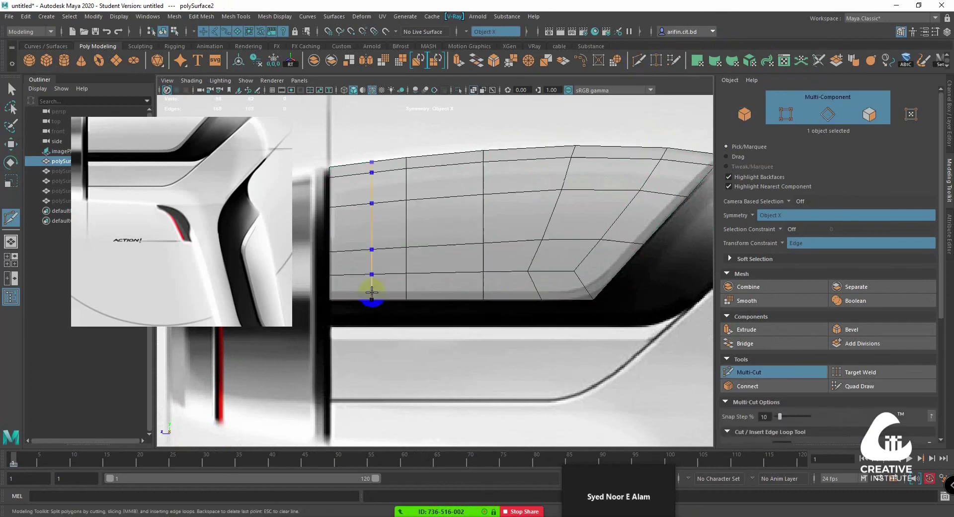
pyautogui.keyDown('ctrl'); pyautogui.click(335, 290); pyautogui.keyUp('ctrl')
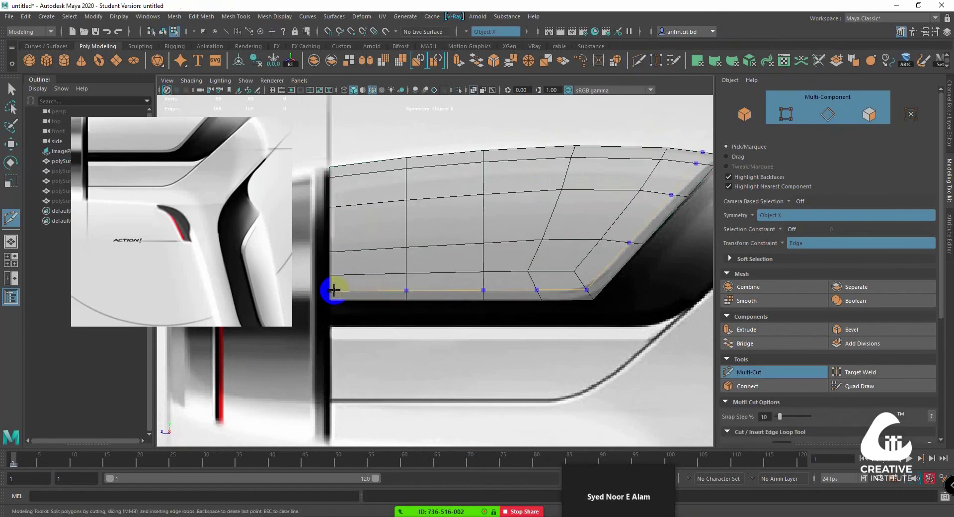
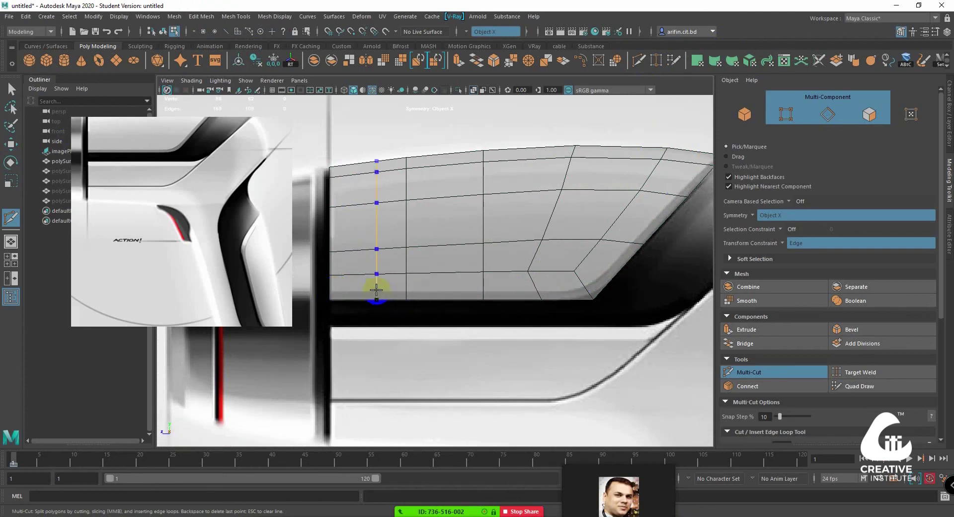
# Insert a new edge loop with Multi-Cut just above the panel's bottom border
pyautogui.click(410, 290)
pyautogui.moveTo(409, 290); pyautogui.dragTo(406, 290)
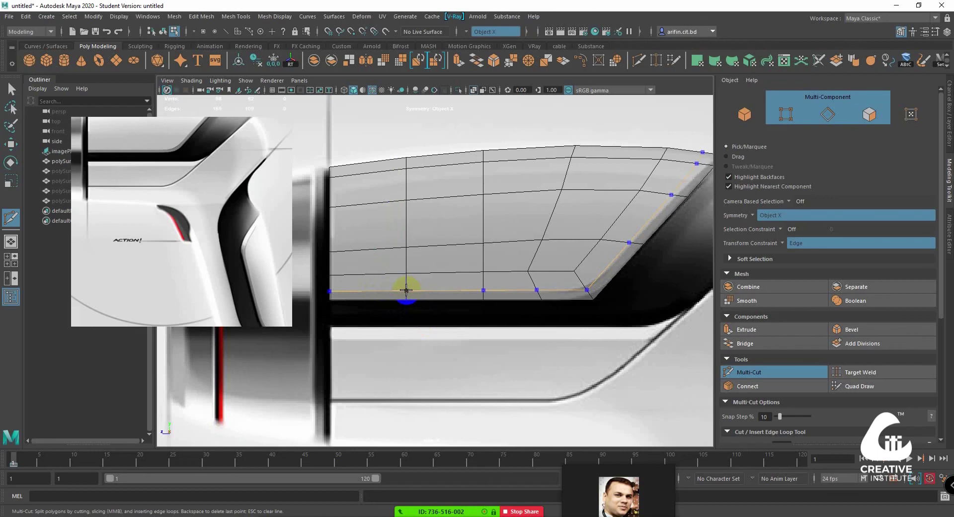
pyautogui.moveTo(406, 291); pyautogui.dragTo(404, 292)
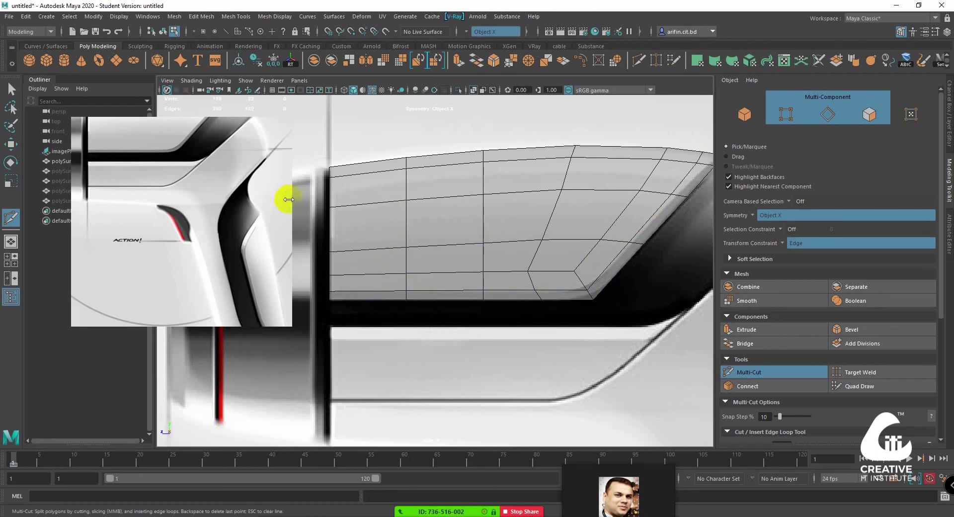
# Select the whole bottom edge loop and scale it vertically to flatten it
pyautogui.click(11, 89)
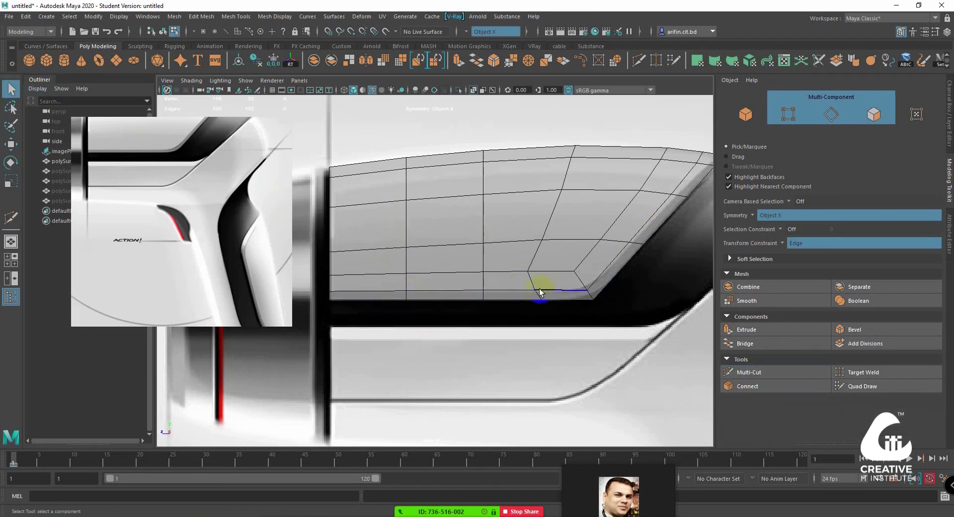
pyautogui.click(539, 291)
pyautogui.keyDown('shift'); pyautogui.doubleClick(356, 291); pyautogui.keyUp('shift')
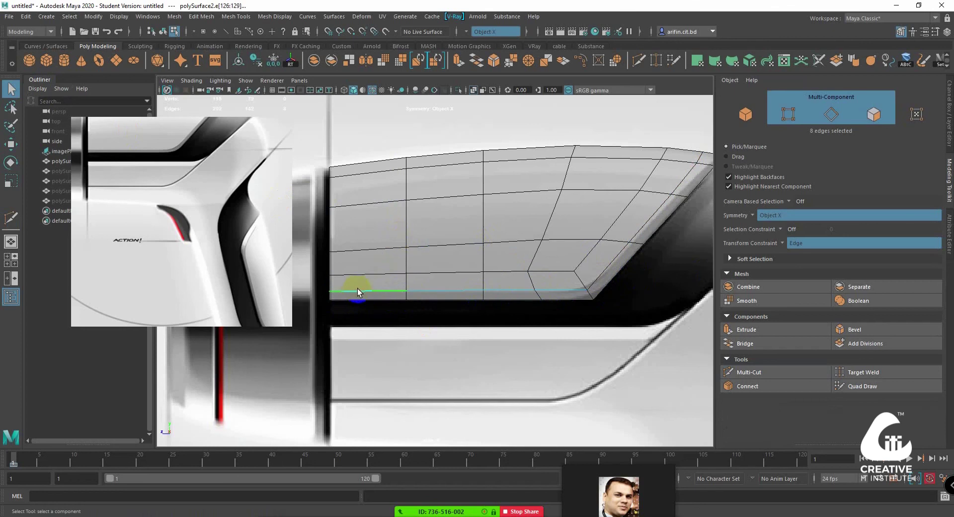
pyautogui.press('r')
pyautogui.moveTo(458, 271); pyautogui.dragTo(434, 301)
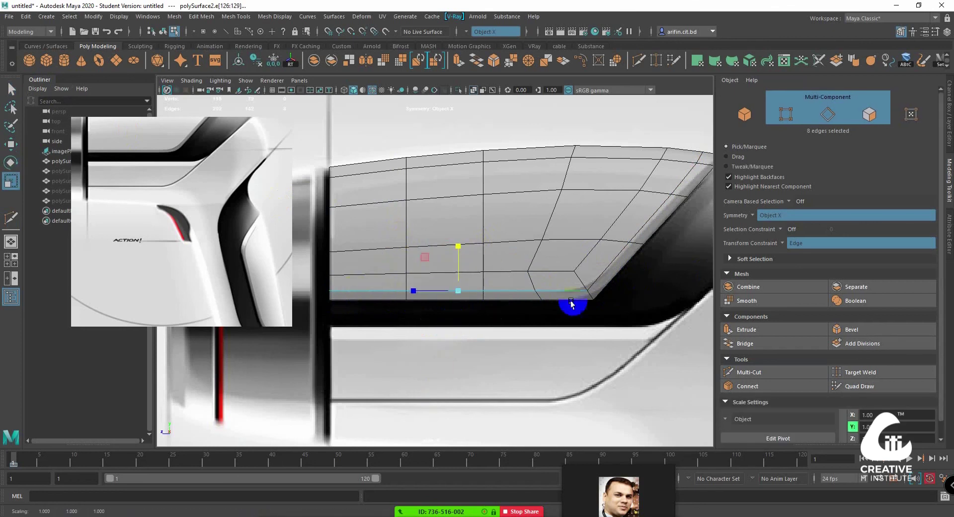
pyautogui.scroll(1, 563, 283)
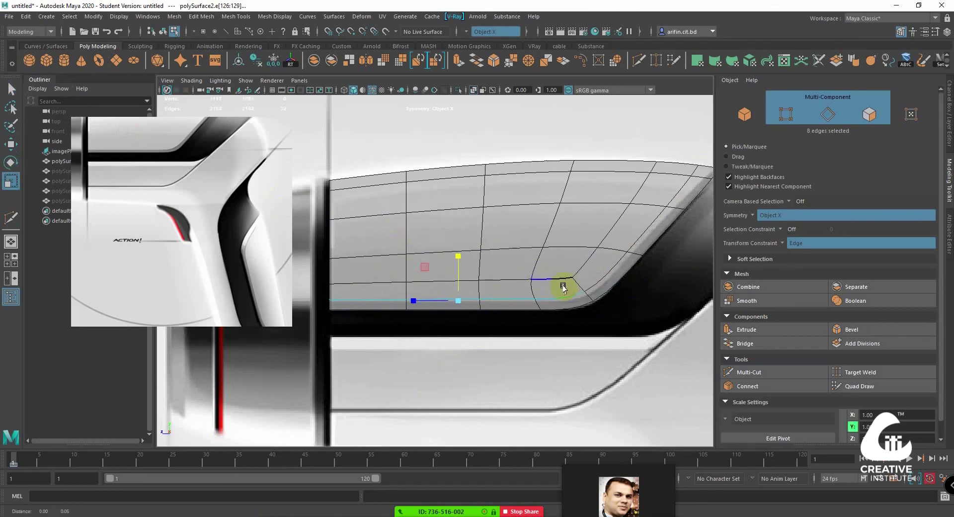
pyautogui.scroll(1, 591, 272)
pyautogui.scroll(1, 576, 240)
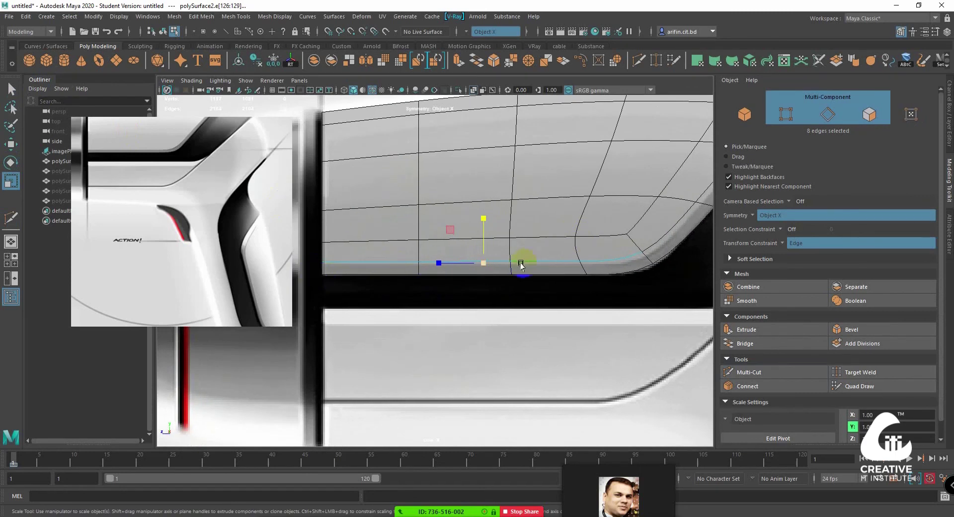
pyautogui.scroll(1, 522, 262)
pyautogui.scroll(1, 437, 287)
pyautogui.scroll(-1, 538, 297)
# Select the vertices around the rounded corner and nudge them slightly right
pyautogui.moveTo(492, 270); pyautogui.dragTo(451, 258, button='right')
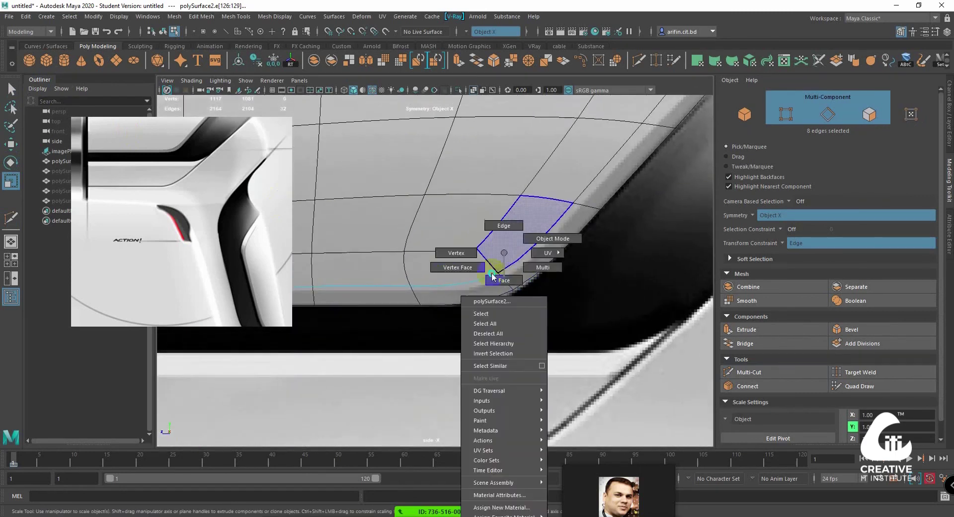
pyautogui.moveTo(515, 303); pyautogui.dragTo(481, 276)
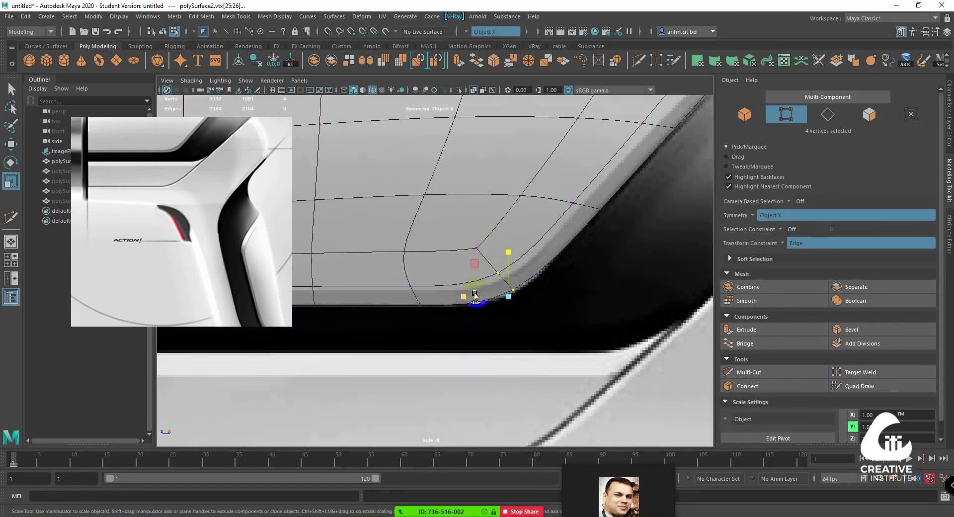
pyautogui.press('w')
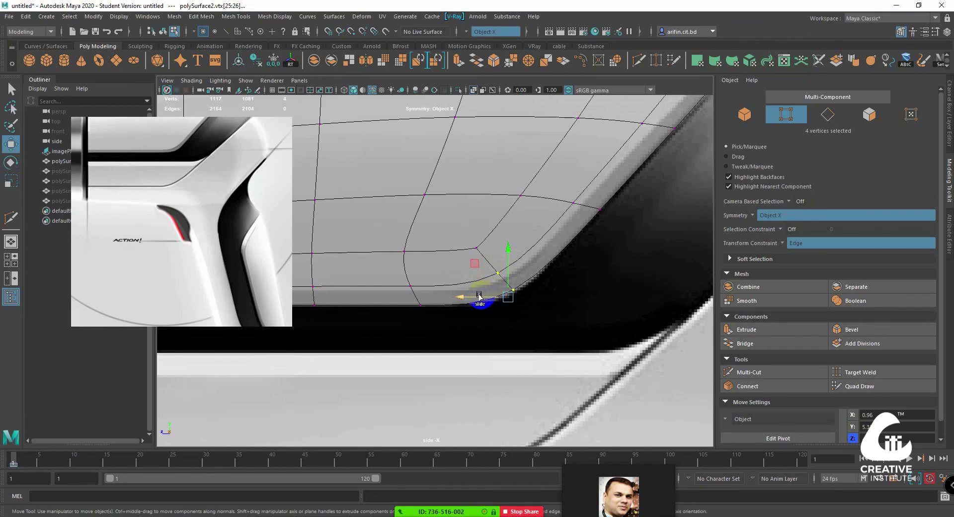
pyautogui.moveTo(479, 296); pyautogui.dragTo(485, 296)
# Undo the corner nudge, turn the transform constraint off, and trial-move a corner vertex before reverting it
pyautogui.hotkey('ctrl', 'z')
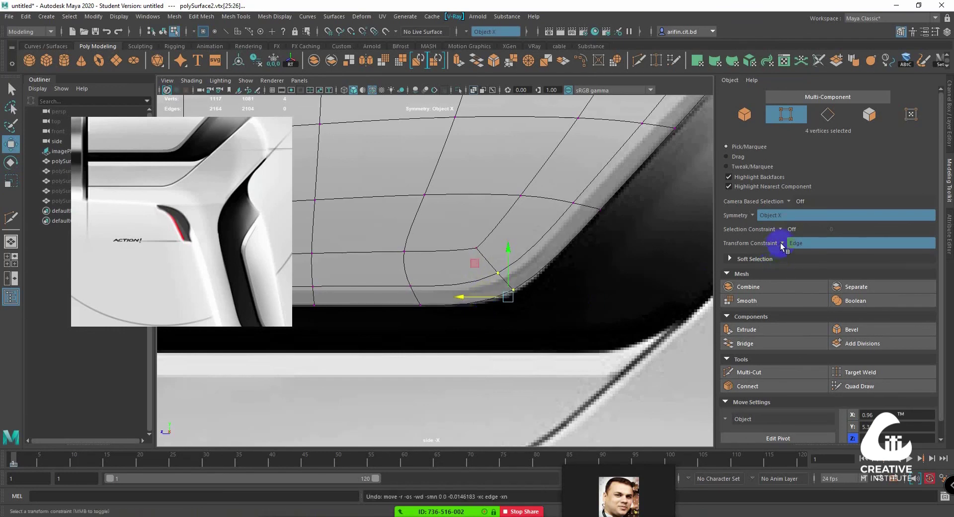
pyautogui.click(784, 243)
pyautogui.click(799, 249)
pyautogui.press('1')
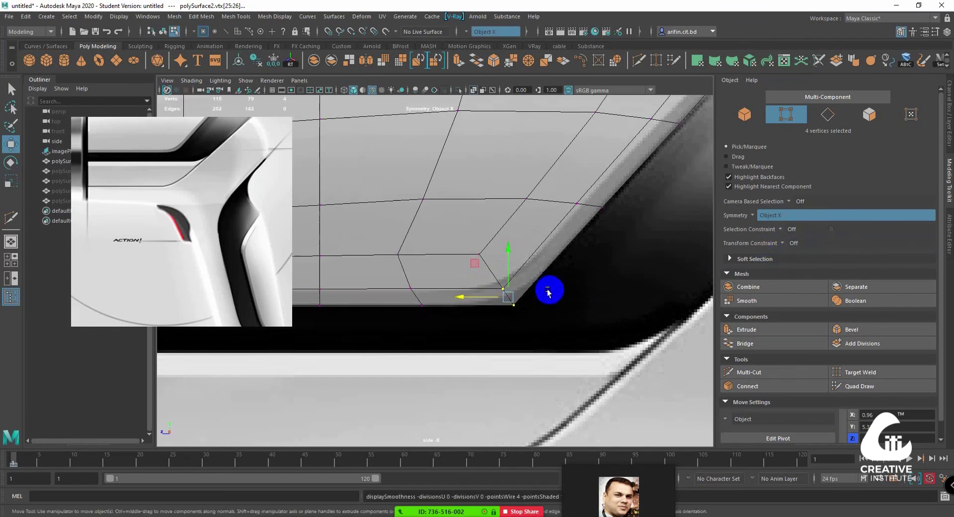
pyautogui.press('3')
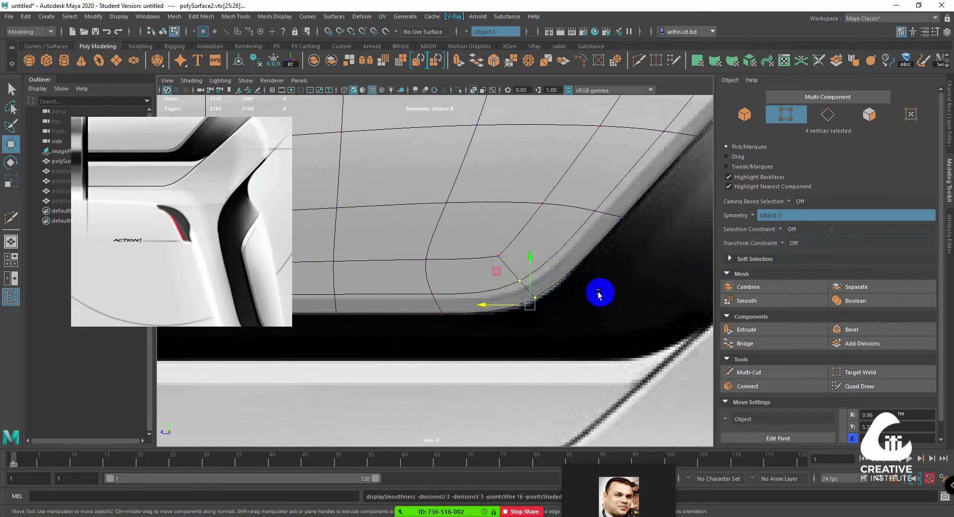
pyautogui.click(498, 255)
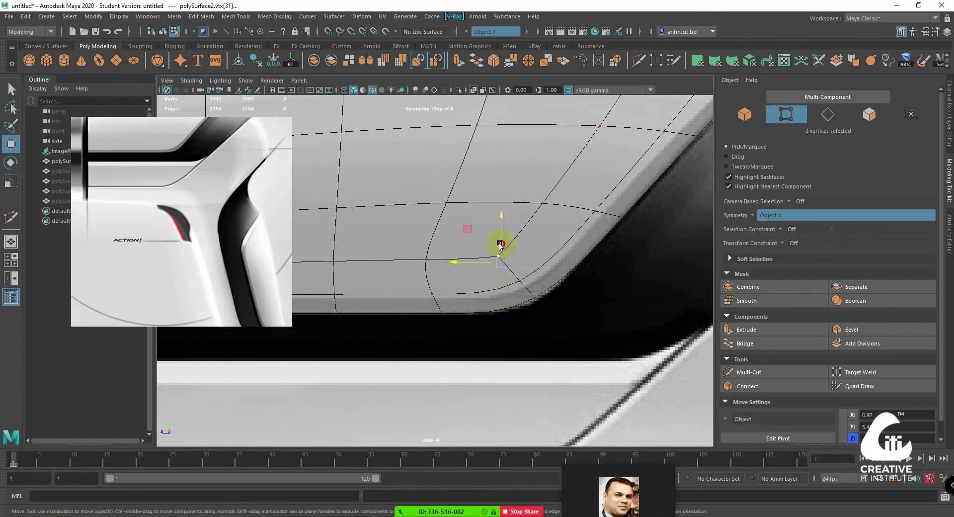
pyautogui.moveTo(500, 246); pyautogui.dragTo(502, 258)
pyautogui.hotkey('ctrl', 'z')
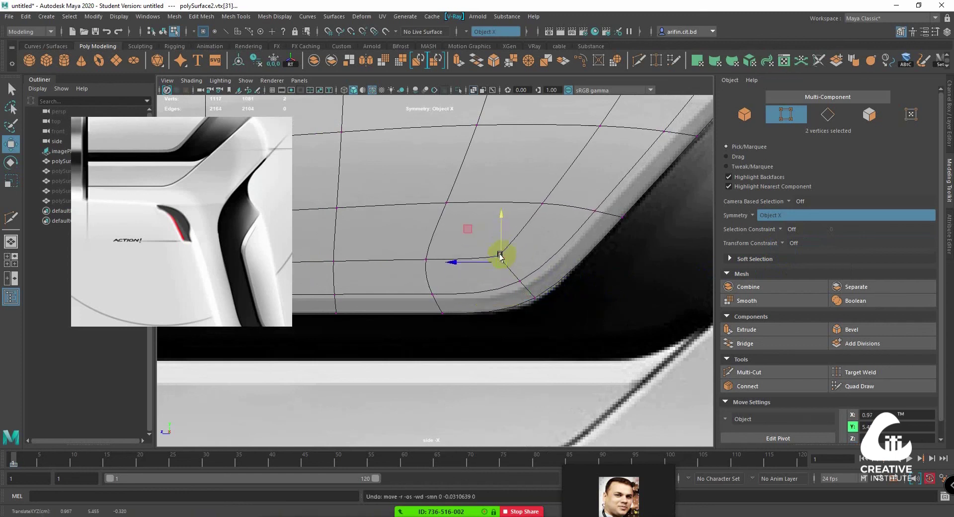
pyautogui.press('1')
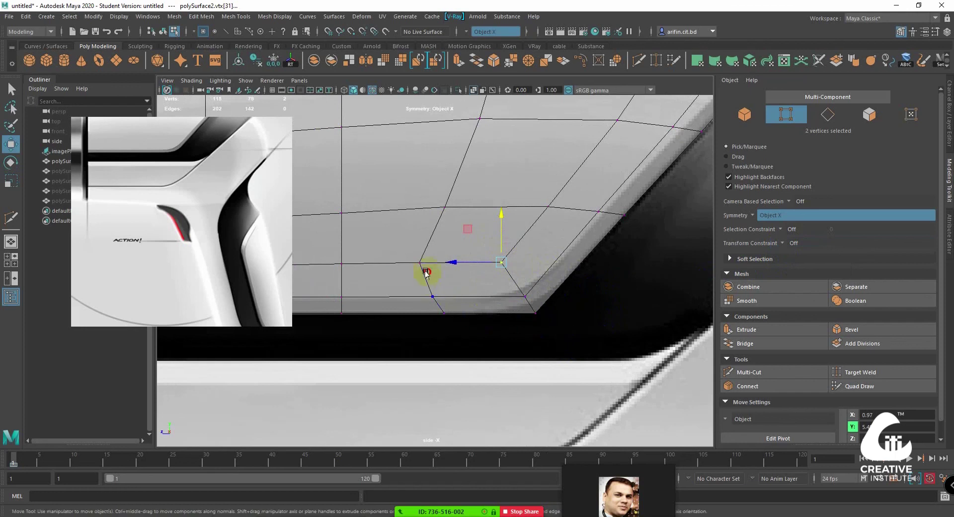
# Shift the vertex left of the corner rightward toward it, undoing the follow-up change
pyautogui.click(404, 271)
pyautogui.moveTo(404, 270); pyautogui.dragTo(414, 267)
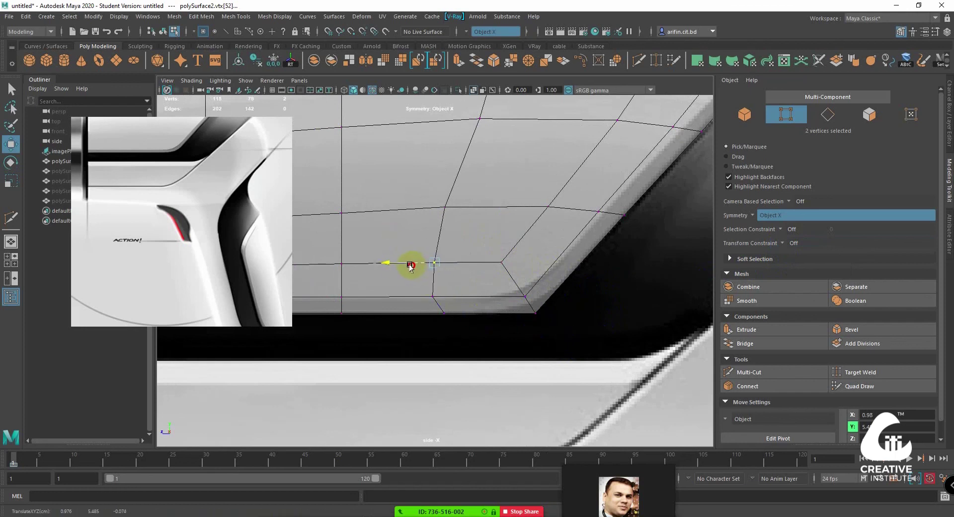
pyautogui.click(424, 294)
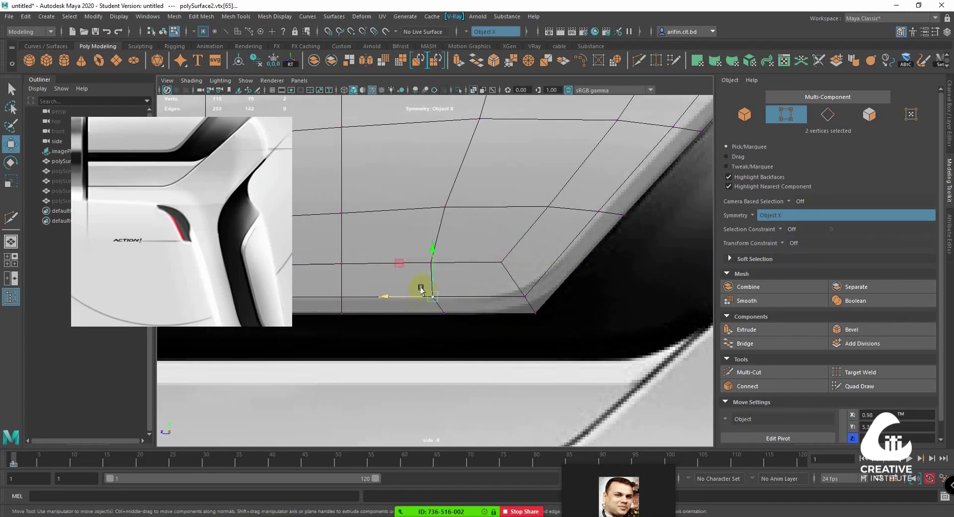
pyautogui.hotkey('ctrl', 'z')
pyautogui.hotkey('ctrl', 'z')
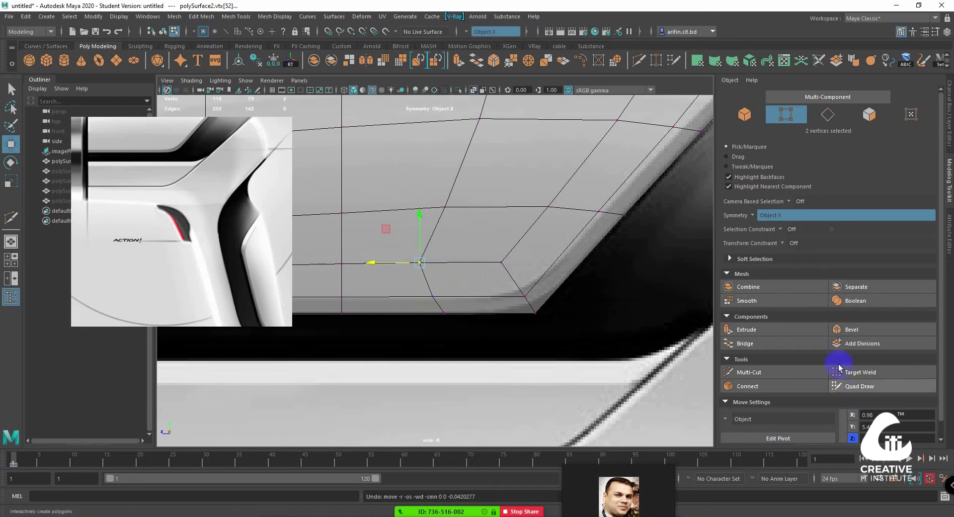
# Set Transform Constraint to Edge and slide the corner-area vertices right along their edges
pyautogui.click(782, 243)
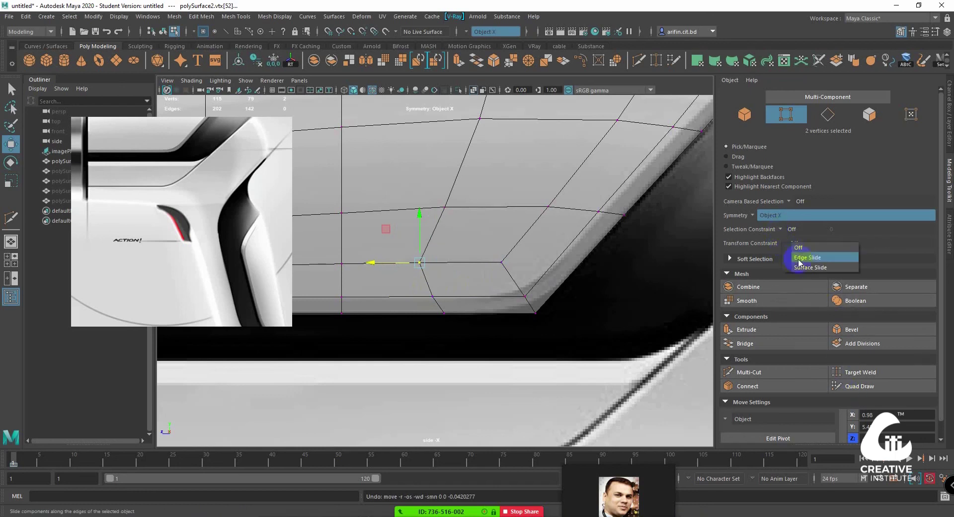
pyautogui.click(795, 255)
pyautogui.moveTo(392, 265); pyautogui.dragTo(409, 265)
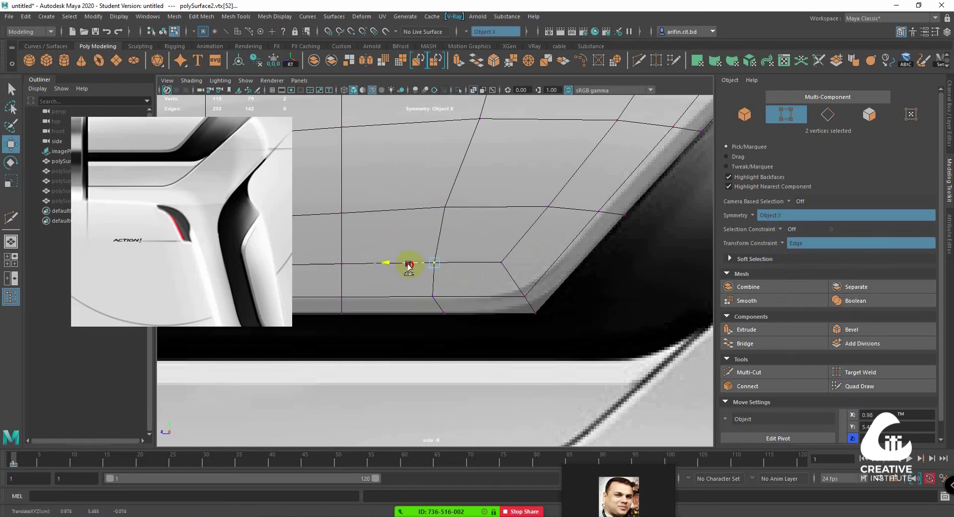
pyautogui.press('3')
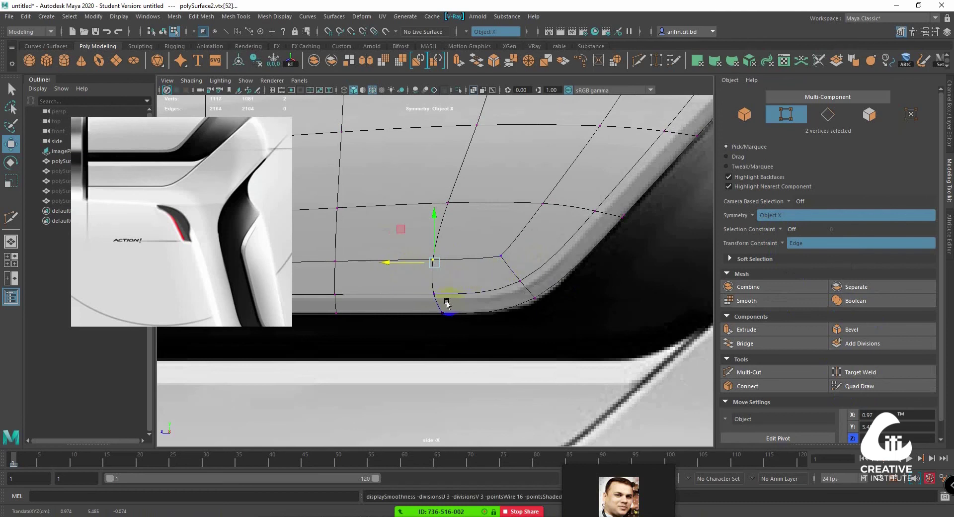
pyautogui.click(436, 294)
pyautogui.moveTo(424, 298); pyautogui.dragTo(431, 297)
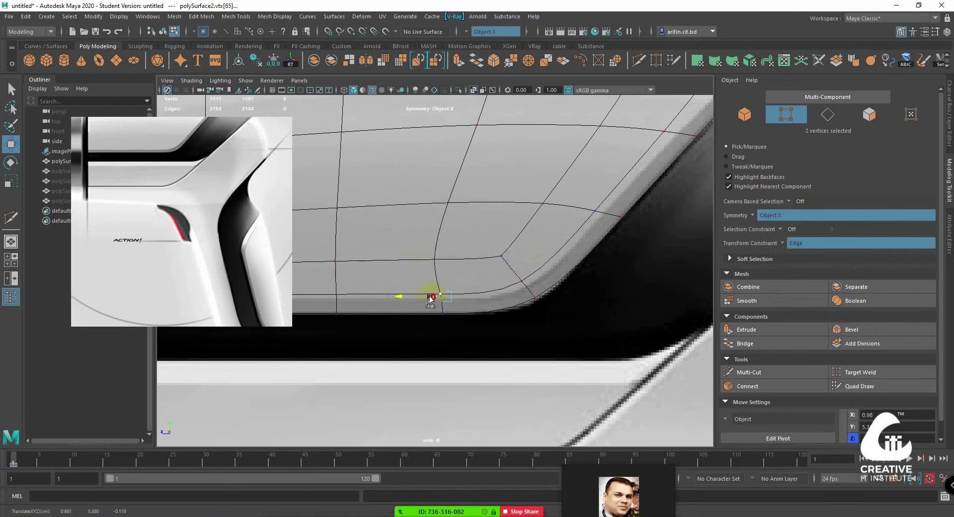
# Adjust the bottom-edge vertex, then select vertices further up the edge toward the panel's top
pyautogui.click(440, 314)
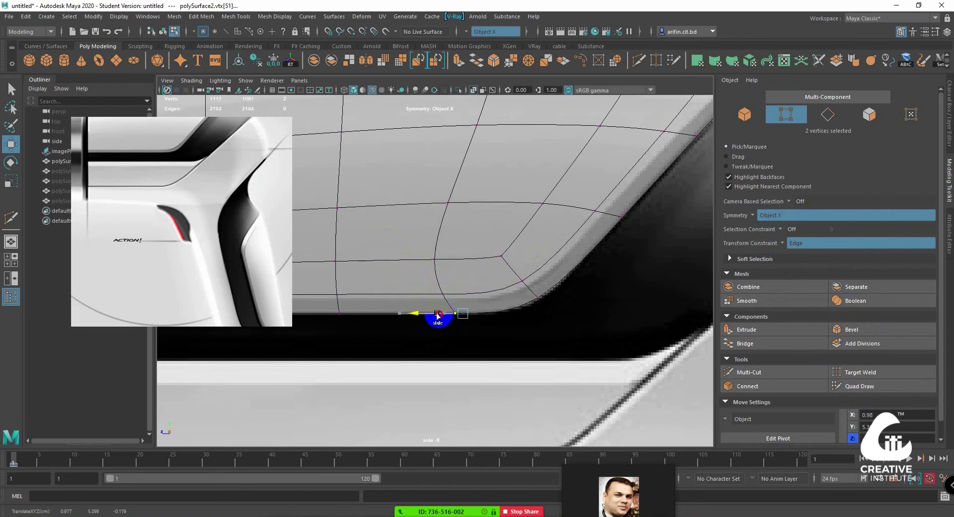
pyautogui.click(547, 295)
pyautogui.keyDown('alt'); pyautogui.moveTo(446, 268); pyautogui.dragTo(457, 297, button='middle'); pyautogui.keyUp('alt')
pyautogui.click(448, 292)
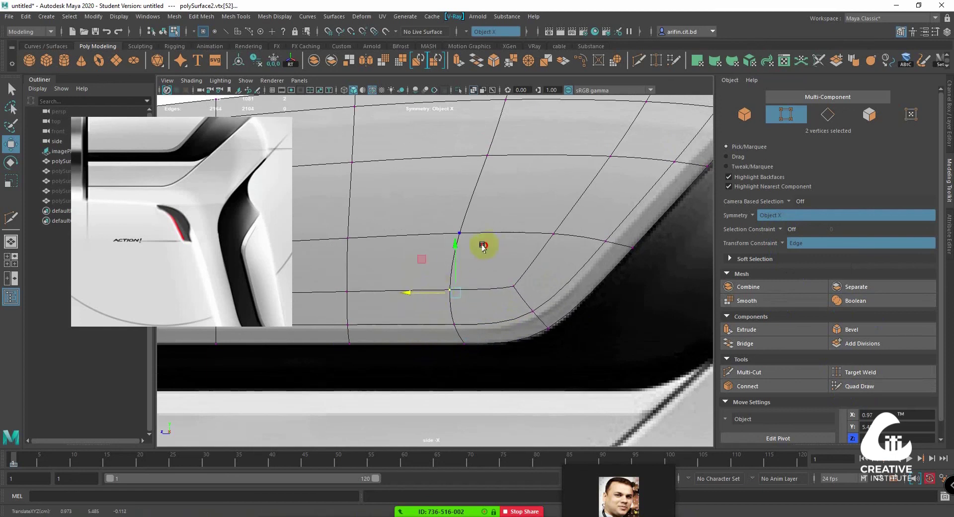
pyautogui.click(461, 233)
pyautogui.moveTo(439, 234)
pyautogui.keyDown('alt'); pyautogui.mouseDown(button='middle')
pyautogui.moveTo(493, 294)
pyautogui.moveTo(501, 326)
pyautogui.mouseUp(button='middle'); pyautogui.keyUp('alt')
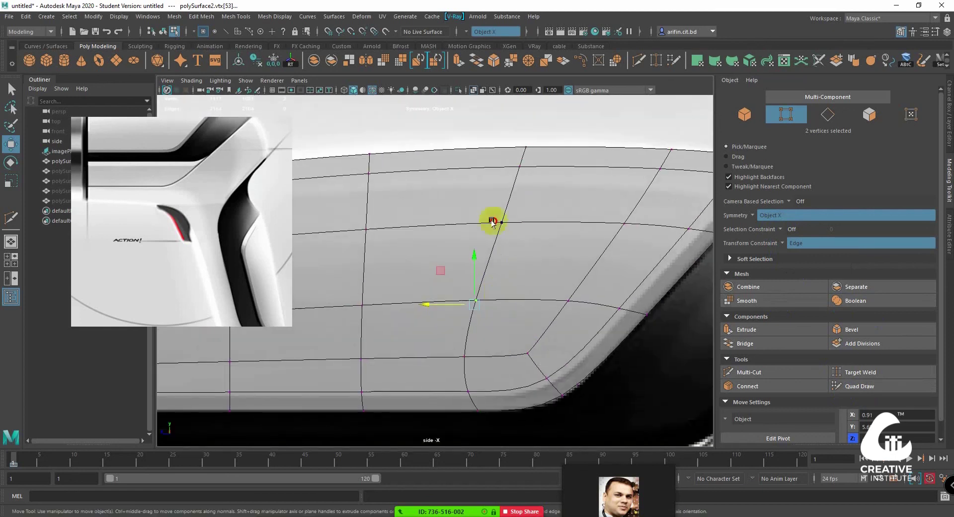
pyautogui.click(491, 220)
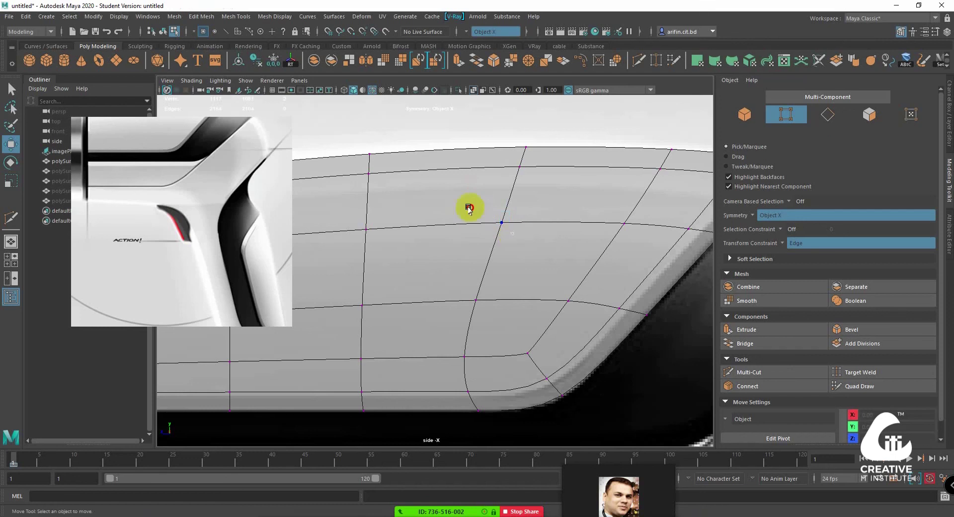
# Slide the upper-edge vertices along their edges, checking cage and smooth previews
pyautogui.moveTo(464, 217); pyautogui.dragTo(453, 215)
pyautogui.keyDown('alt'); pyautogui.moveTo(506, 238); pyautogui.dragTo(481, 251, button='middle'); pyautogui.keyUp('alt')
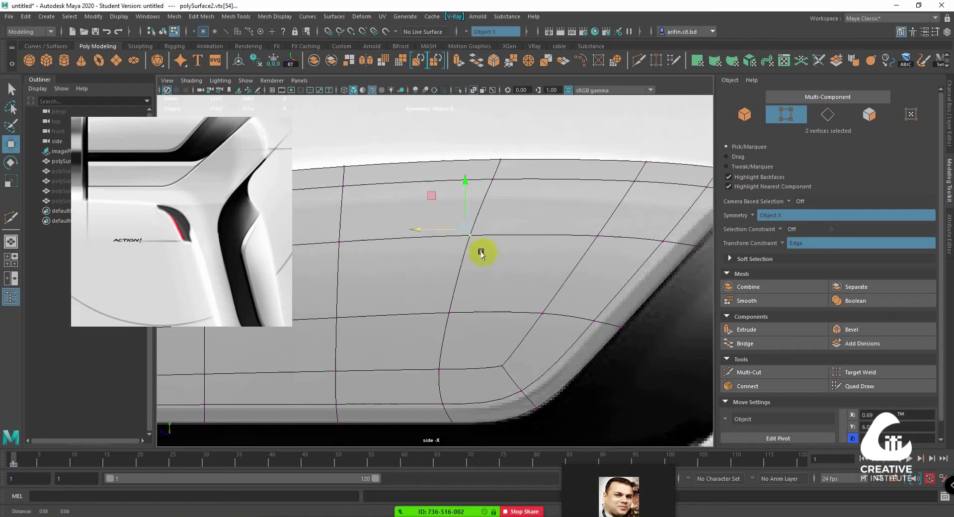
pyautogui.click(481, 181)
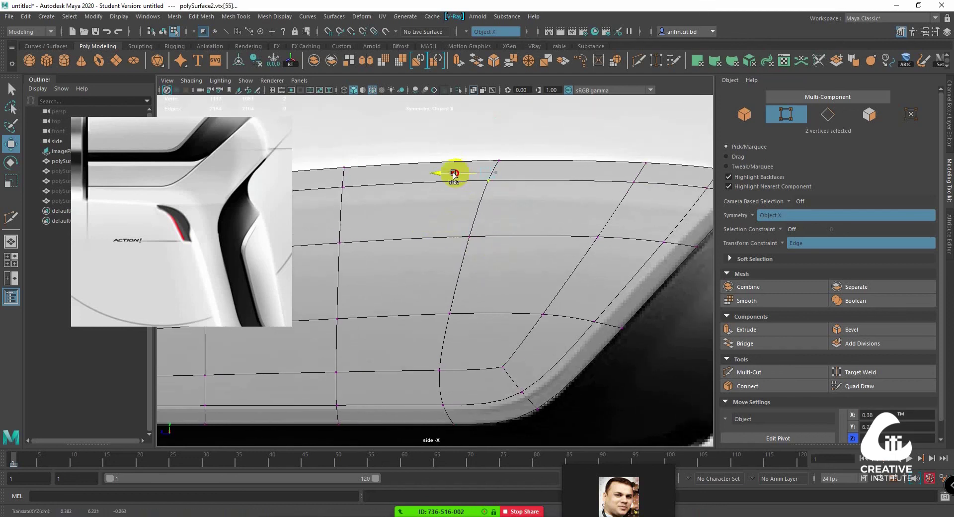
pyautogui.moveTo(497, 224)
pyautogui.keyDown('alt'); pyautogui.mouseDown(button='right')
pyautogui.moveTo(542, 251)
pyautogui.moveTo(528, 263)
pyautogui.mouseUp(button='right'); pyautogui.keyUp('alt')
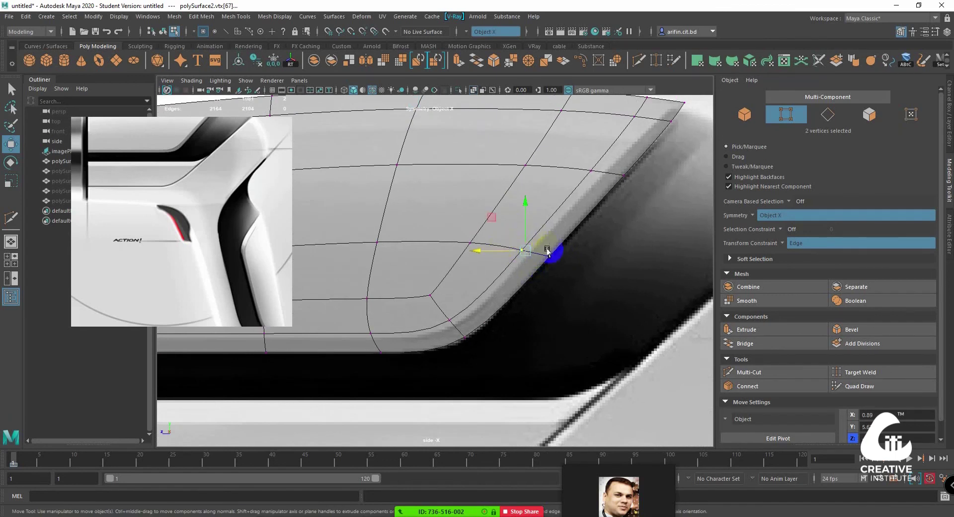
pyautogui.keyDown('alt'); pyautogui.moveTo(548, 251); pyautogui.dragTo(541, 245, button='middle'); pyautogui.keyUp('alt')
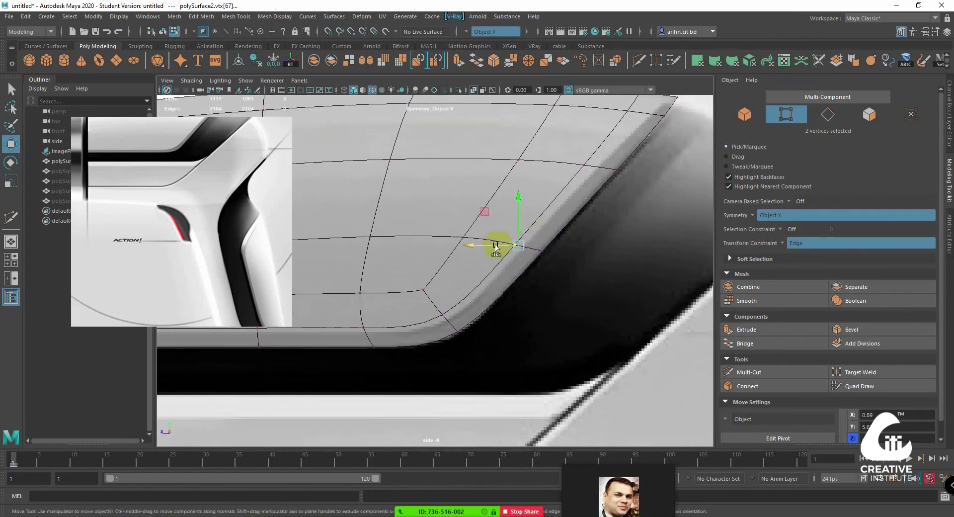
pyautogui.press('1')
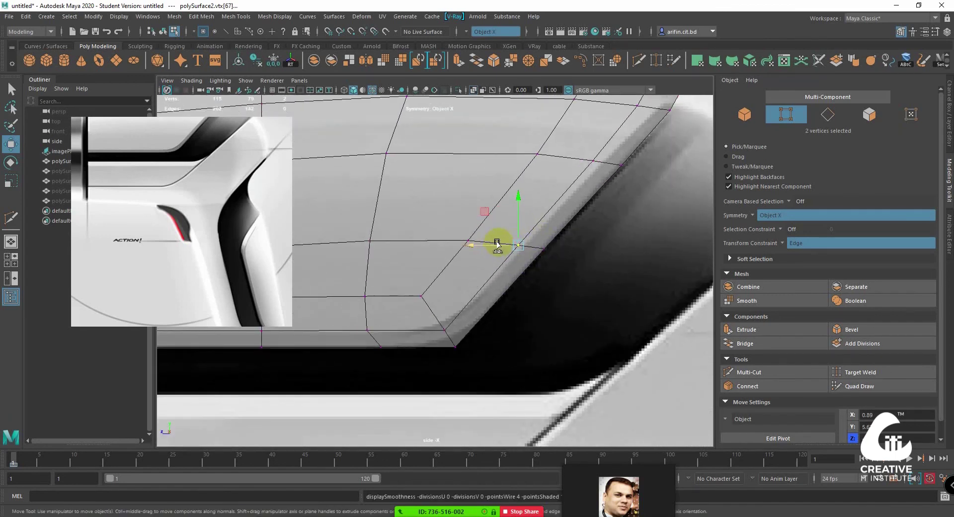
pyautogui.press('3')
pyautogui.moveTo(496, 243); pyautogui.dragTo(516, 246)
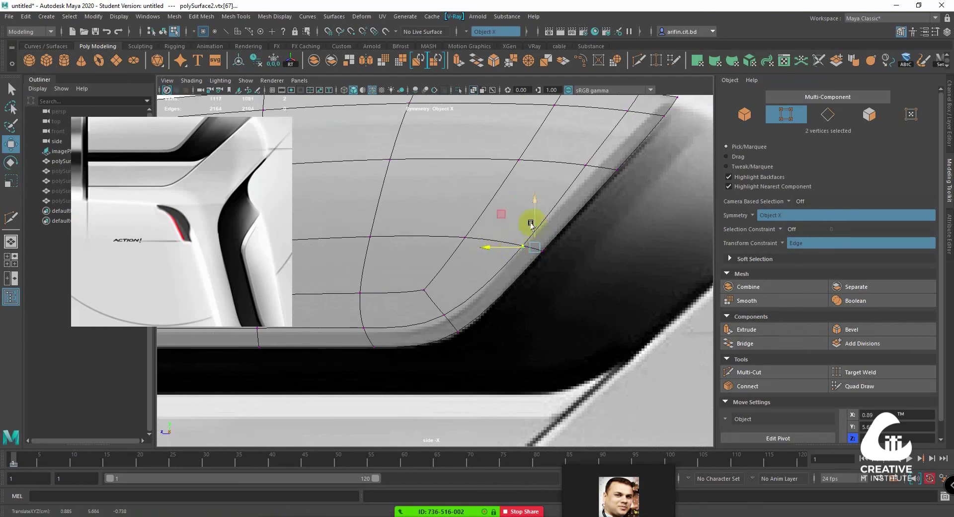
# Slide the vertices near the right edge rightward toward the upper-right tip
pyautogui.keyDown('alt'); pyautogui.moveTo(531, 224); pyautogui.dragTo(579, 226, button='middle'); pyautogui.keyUp('alt')
pyautogui.click(581, 199)
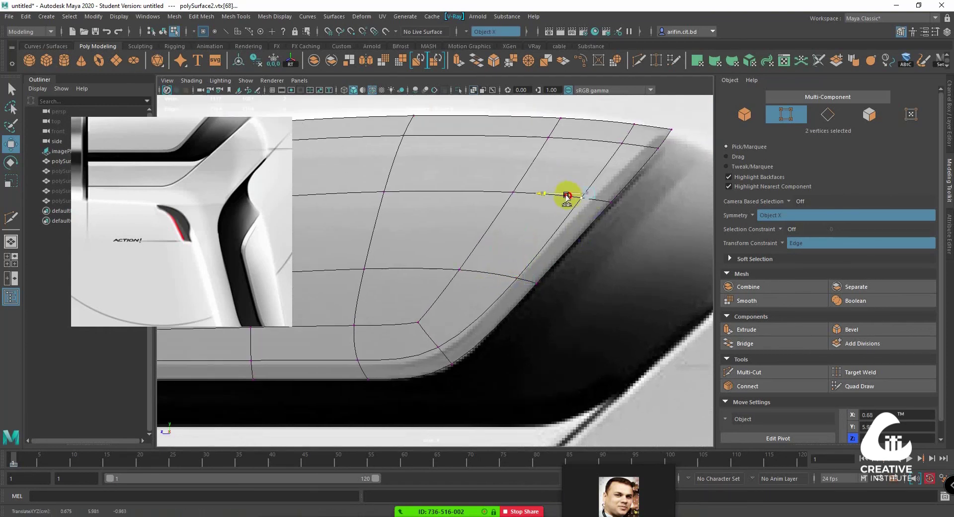
pyautogui.moveTo(567, 197); pyautogui.dragTo(580, 196)
pyautogui.keyDown('alt'); pyautogui.moveTo(584, 198); pyautogui.dragTo(596, 216, button='middle'); pyautogui.keyUp('alt')
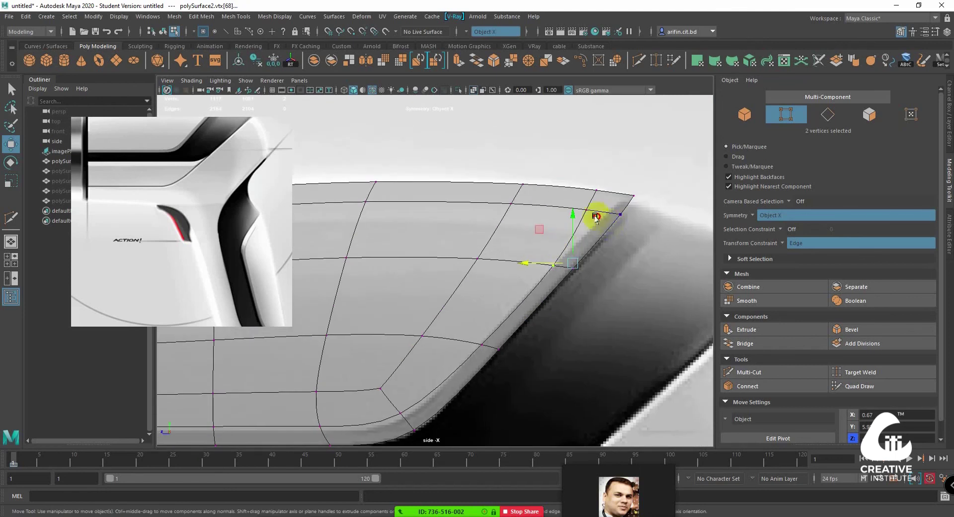
pyautogui.click(569, 203)
pyautogui.press('1')
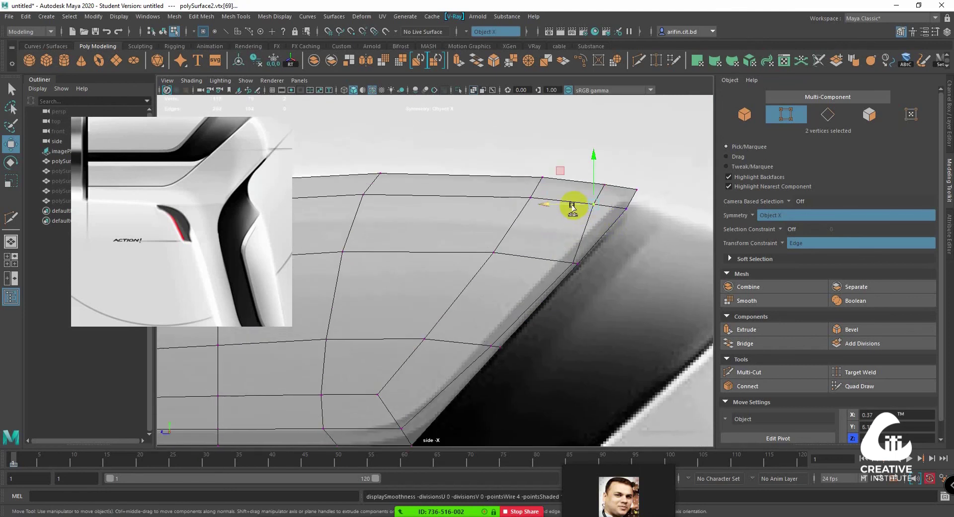
pyautogui.moveTo(571, 207)
pyautogui.mouseDown()
pyautogui.moveTo(590, 208)
pyautogui.moveTo(602, 188)
pyautogui.mouseUp()
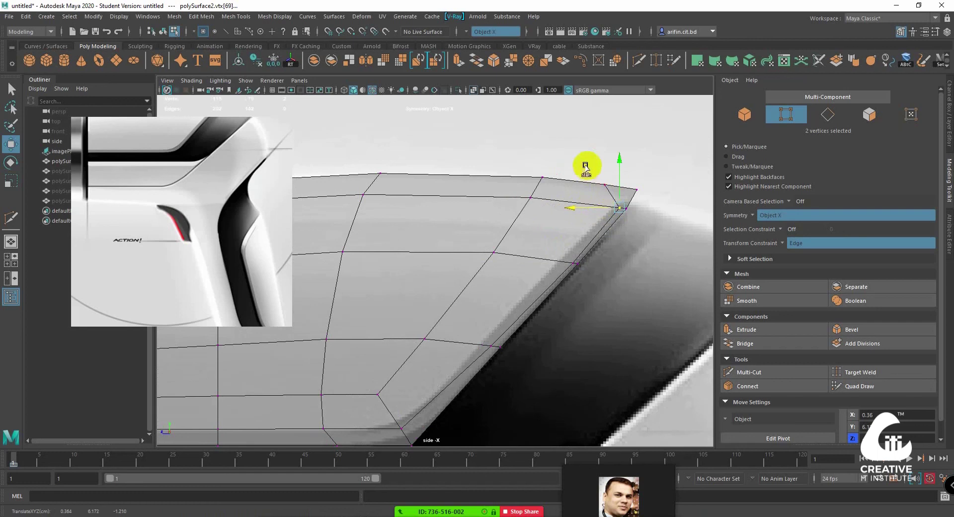
# Slide the tip vertex right along its edge, then zoom into the sketch detail
pyautogui.click(603, 186)
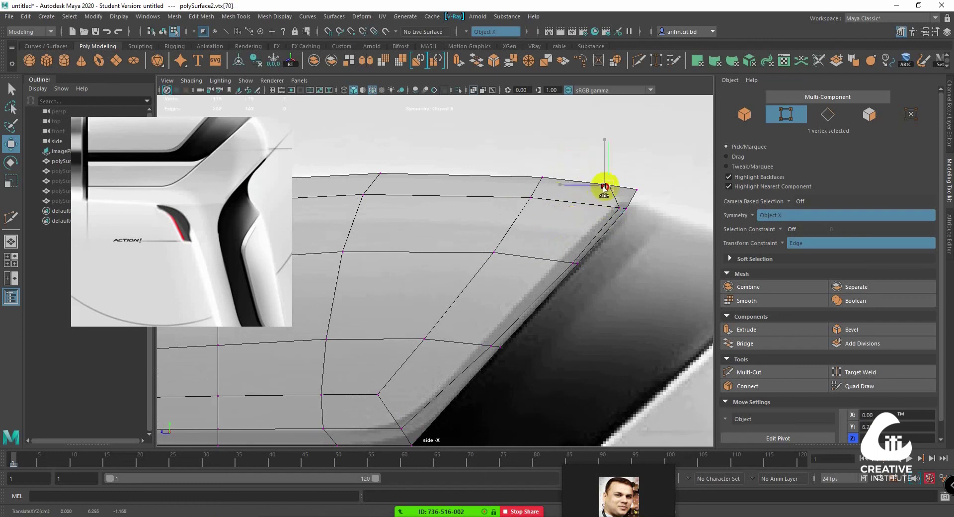
pyautogui.moveTo(602, 187); pyautogui.dragTo(618, 190)
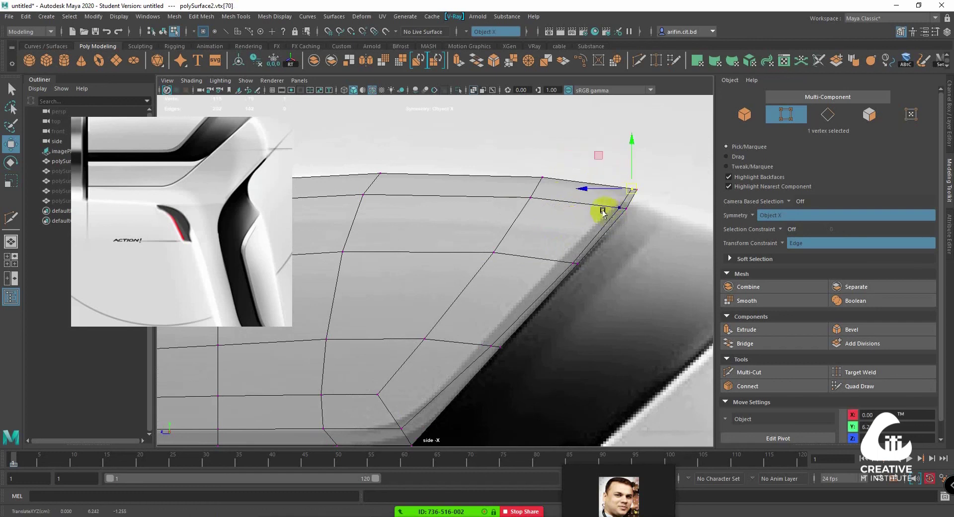
pyautogui.keyDown('alt'); pyautogui.moveTo(603, 206); pyautogui.dragTo(564, 156, button='middle'); pyautogui.keyUp('alt')
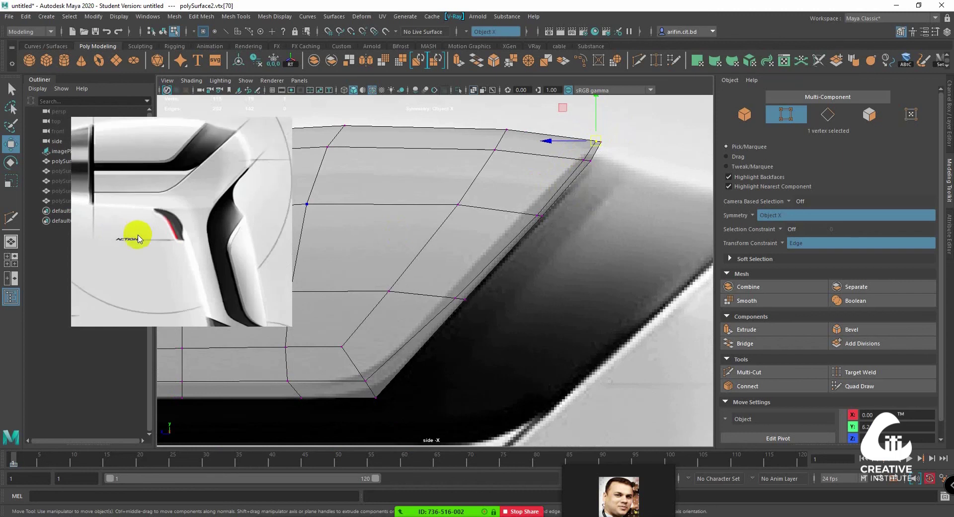
pyautogui.click(212, 187)
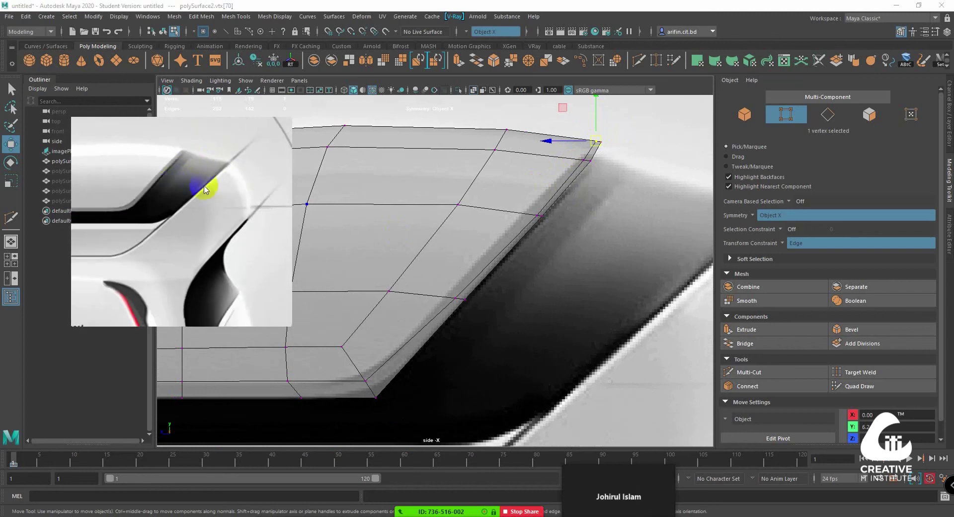